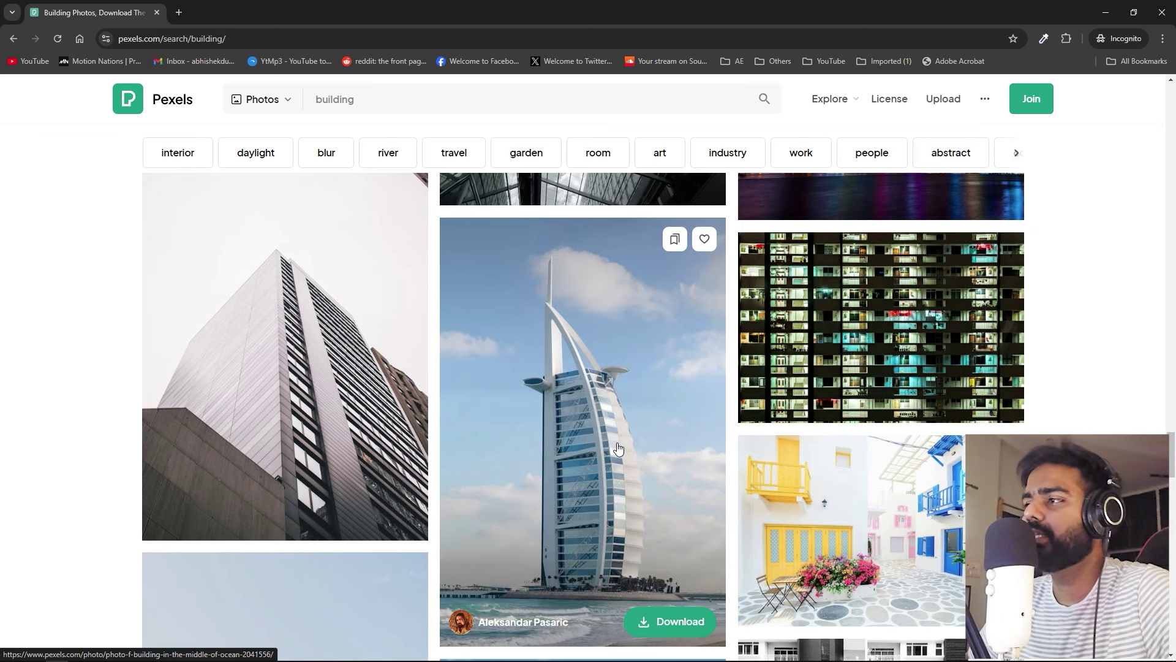
- Browse the building photo results on Pexels for a suitable image
scroll(613, 435, down, 1)
scroll(578, 321, down, 5)
scroll(578, 321, down, 8)
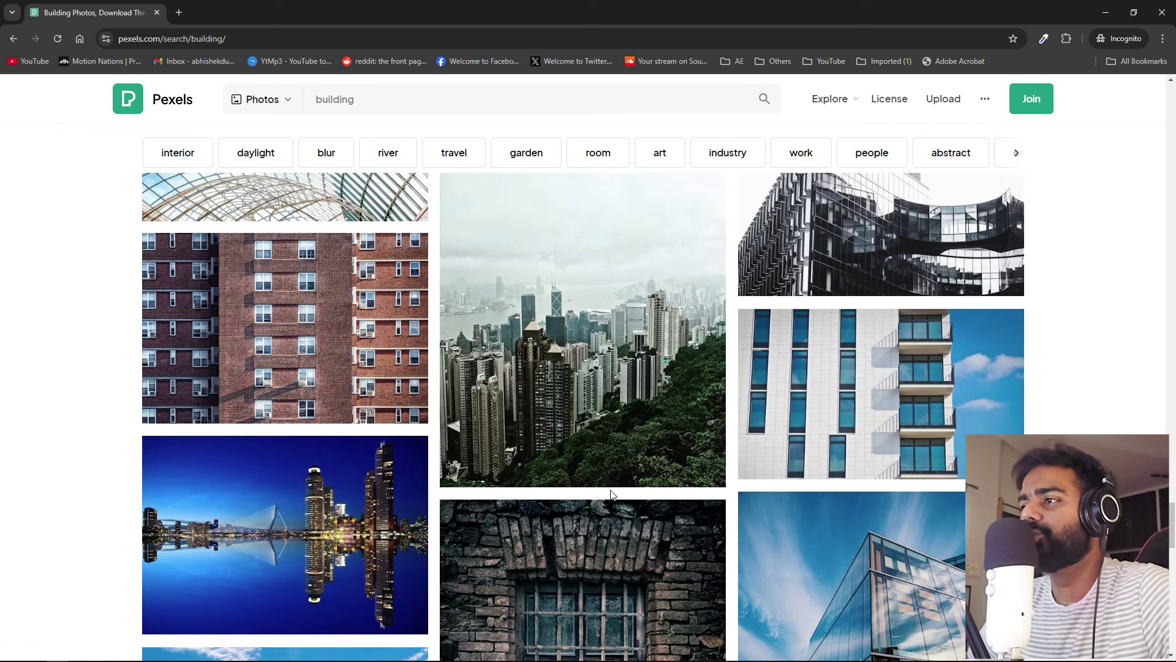
scroll(637, 395, up, 4)
scroll(635, 400, down, 3)
scroll(636, 400, down, 1)
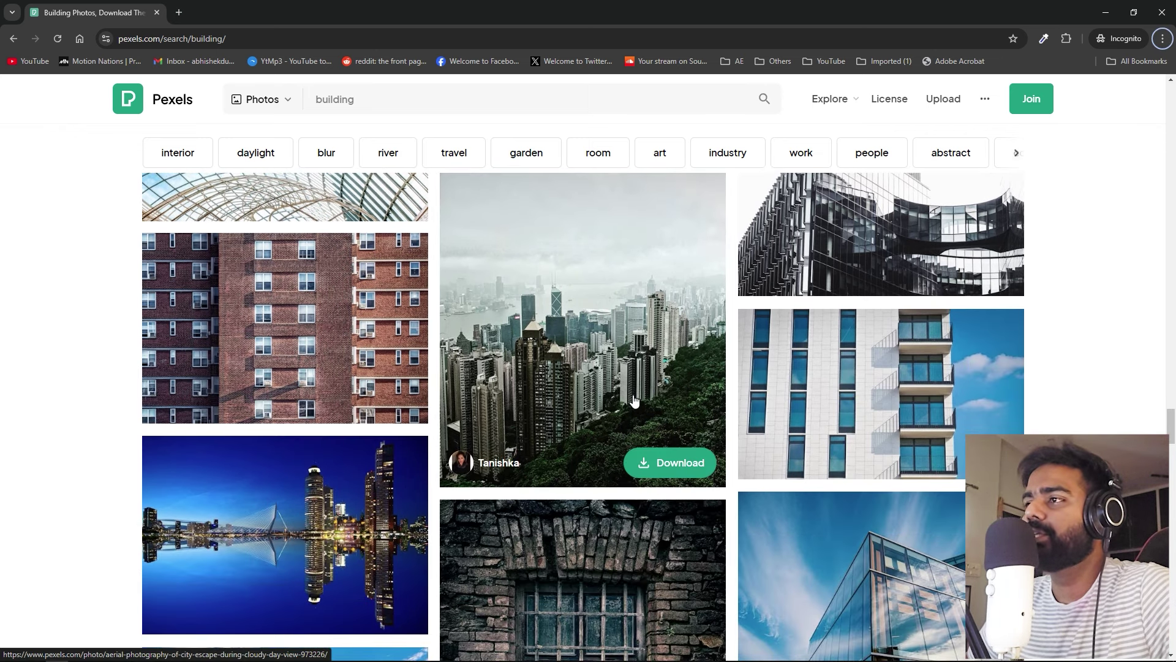
- Switch to After Effects and create a new composition named Main, 1920 px wide and 1080 px high
key(alt+Tab)
click(180, 320)
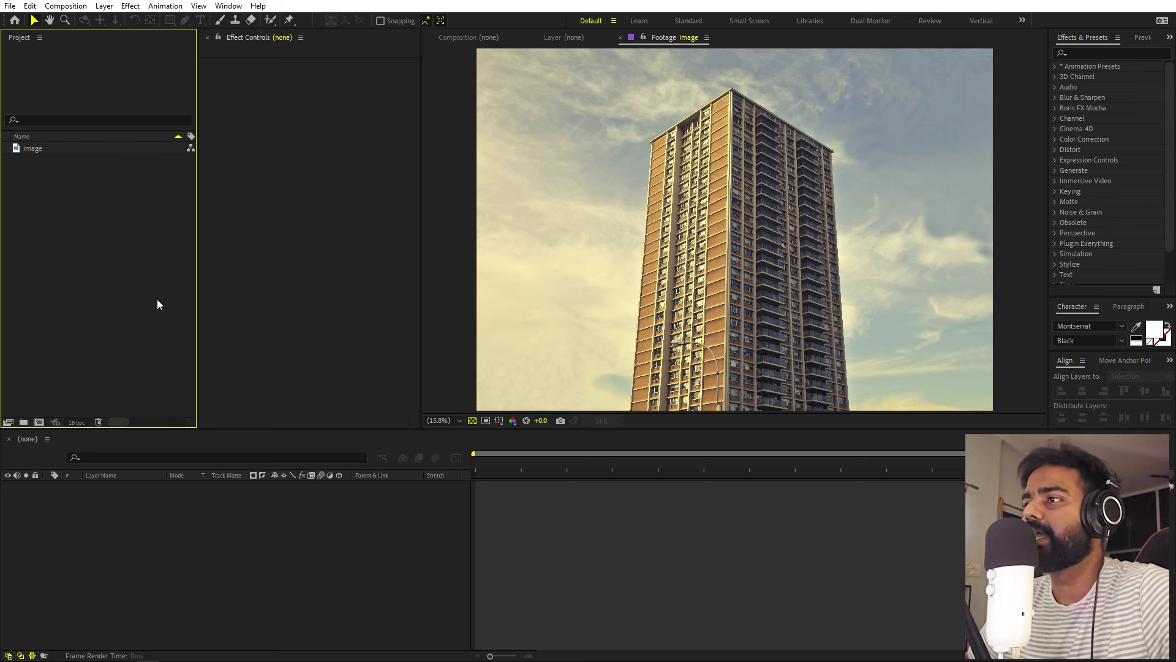
click(255, 594)
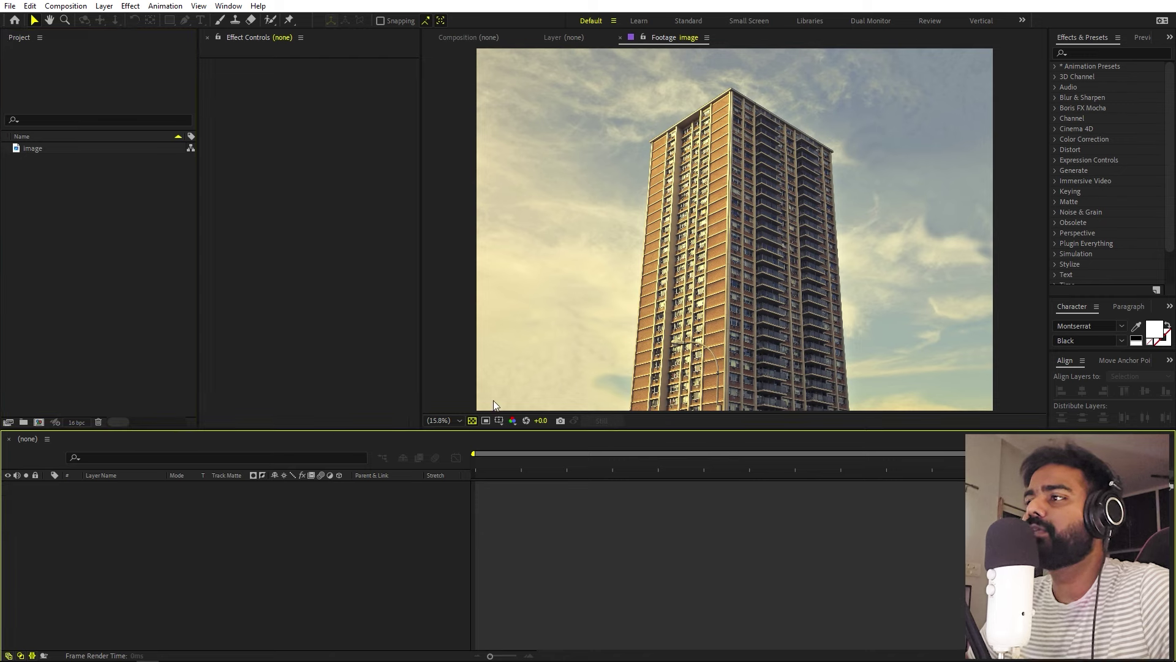
click(73, 7)
click(87, 22)
text(Main)
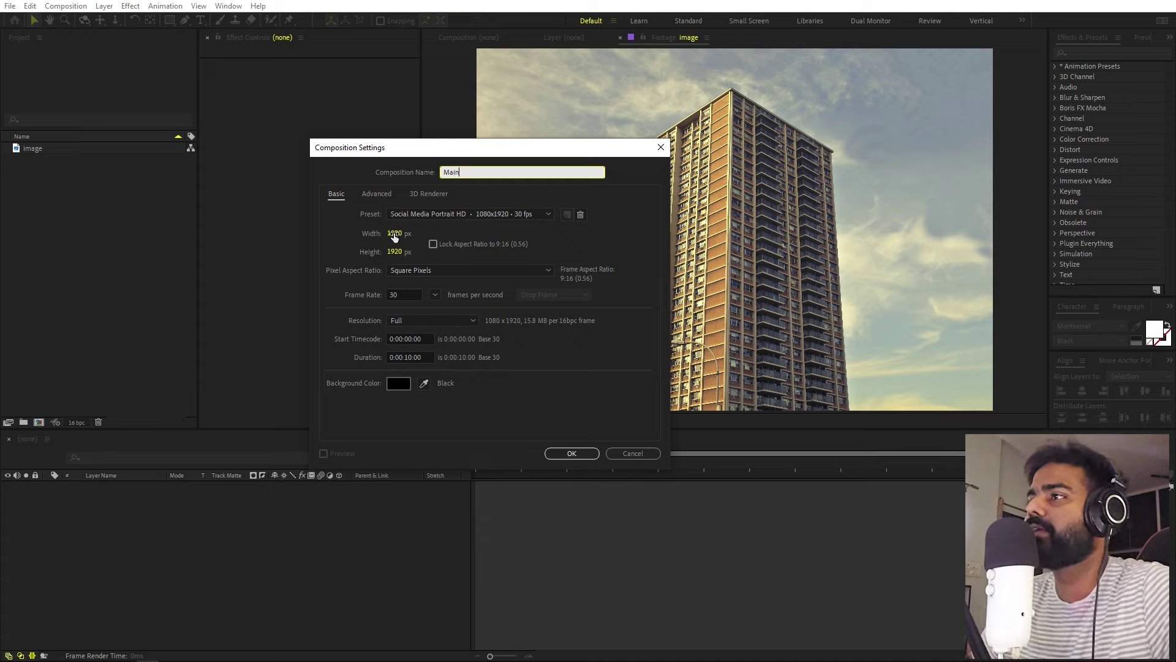
click(394, 233)
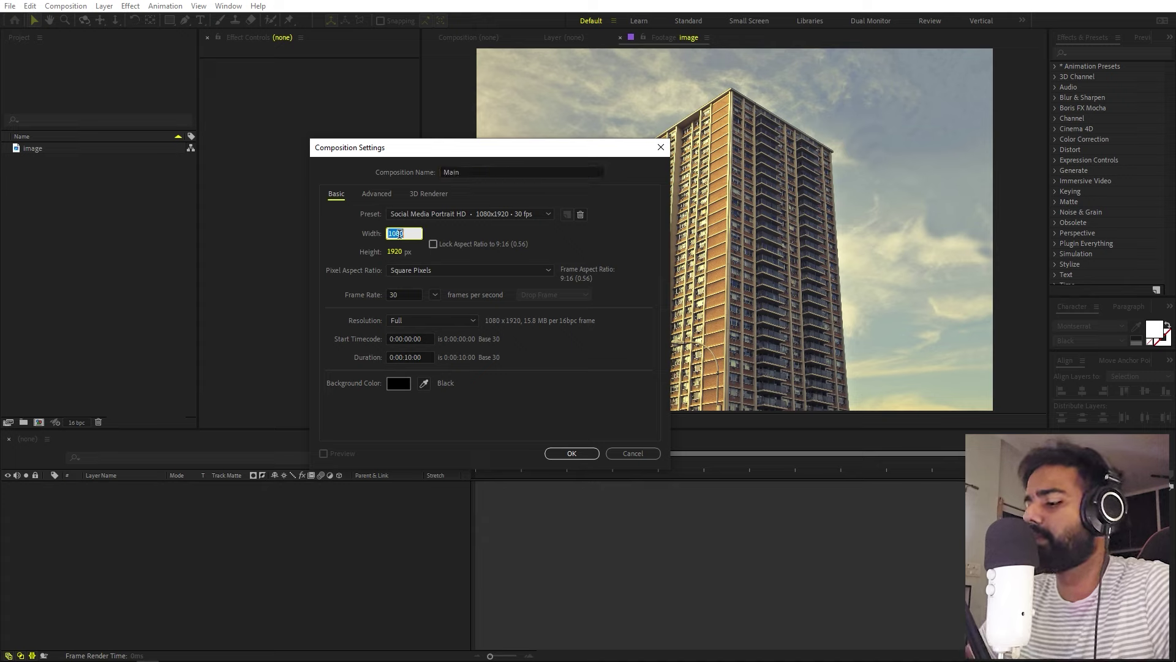
text(1920)
key(Tab)
text(1080)
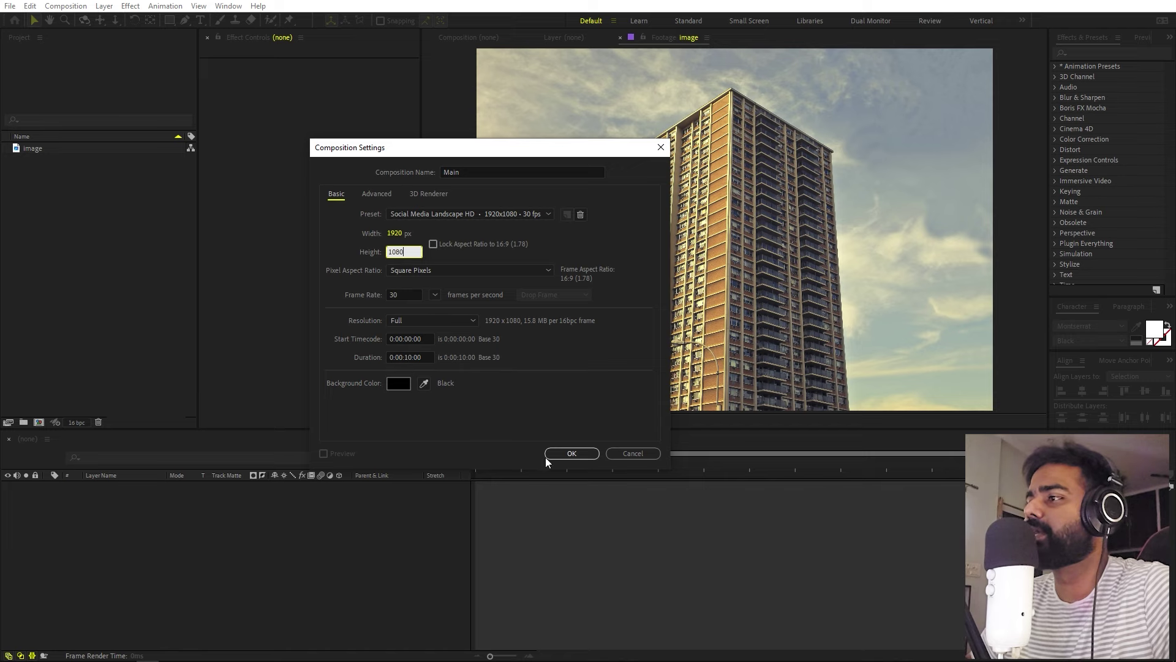
click(571, 453)
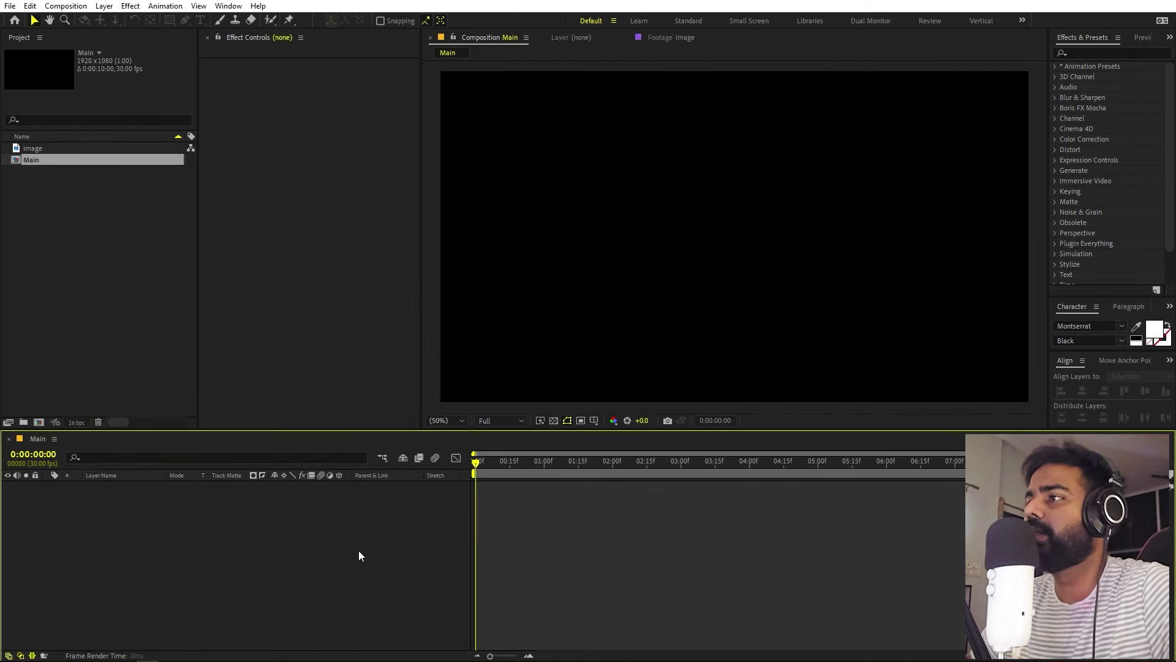
- Create a new composition from the image footage so that it takes the photo's dimensions
click(117, 296)
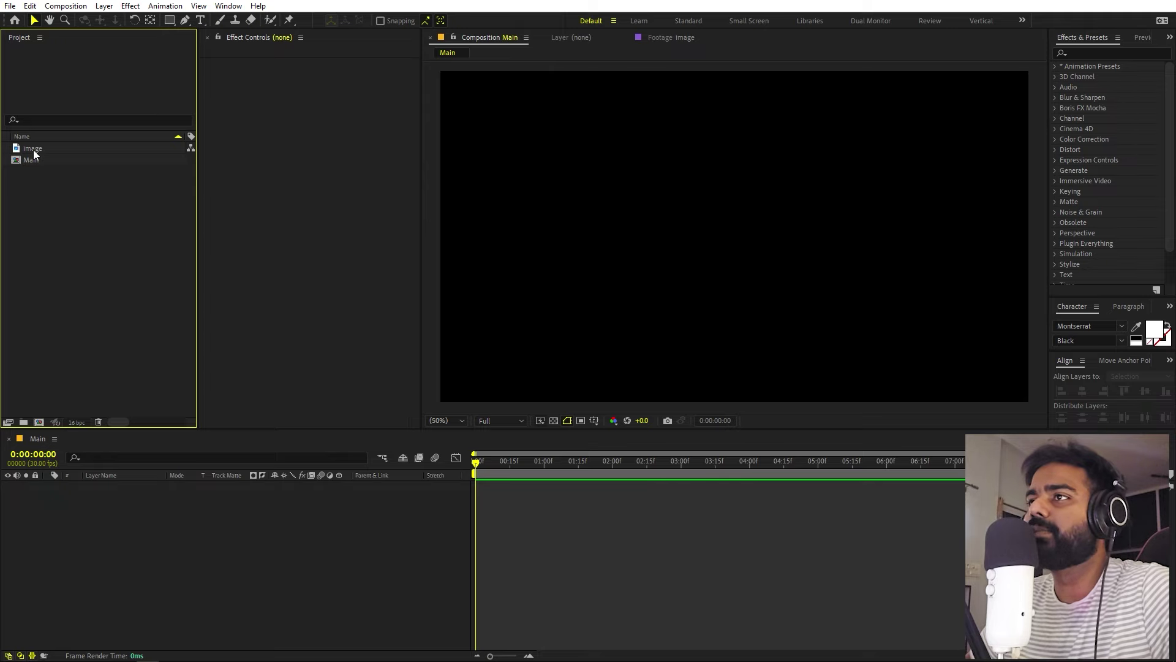
drag(33, 150, 41, 419)
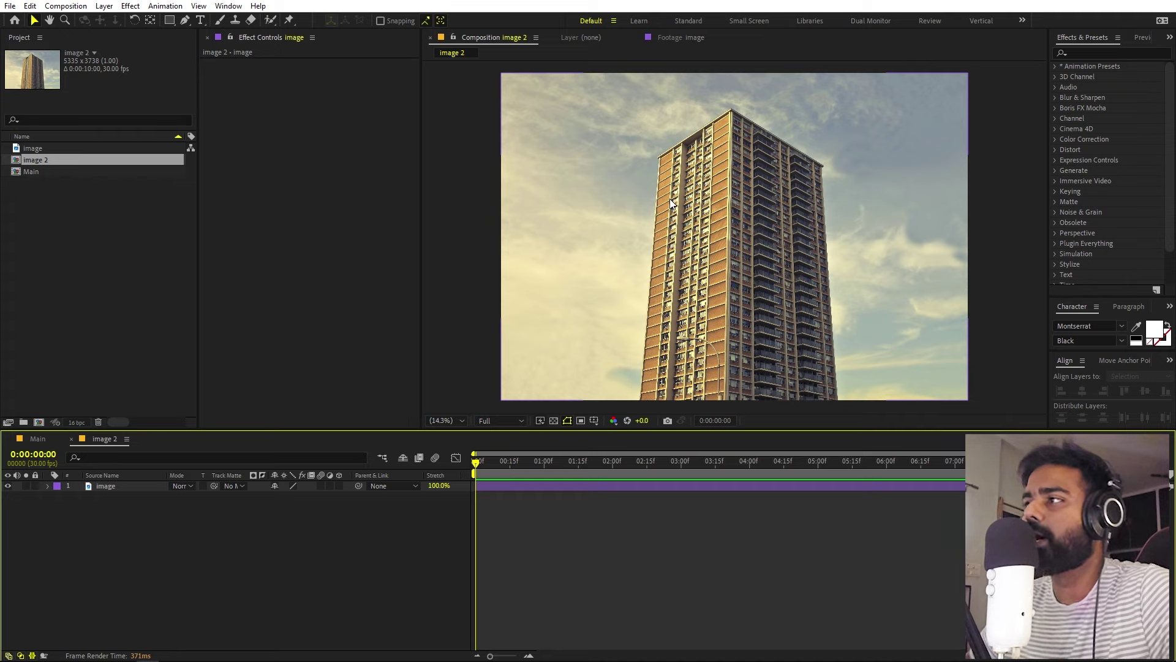
- Start a Pen tool mask on the image layer at the building's lower-left corner, on the photo's bottom edge
click(121, 486)
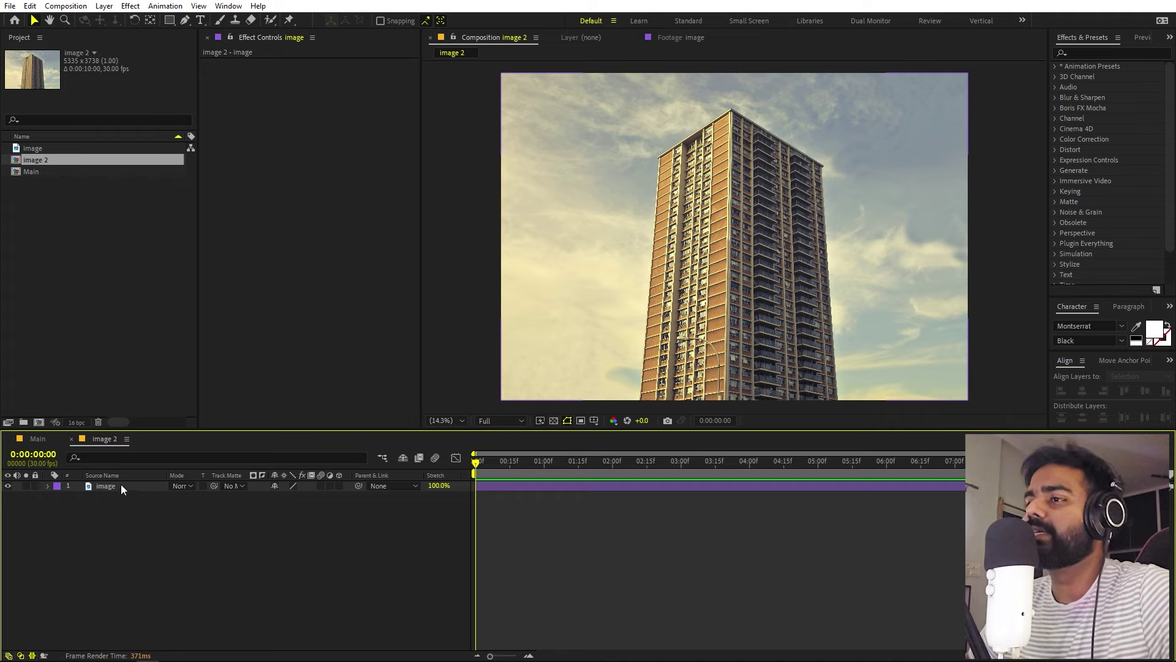
click(185, 22)
scroll(659, 259, up, 1)
key(space)
drag(619, 392, 788, 257)
scroll(689, 245, up, 6)
key(g)
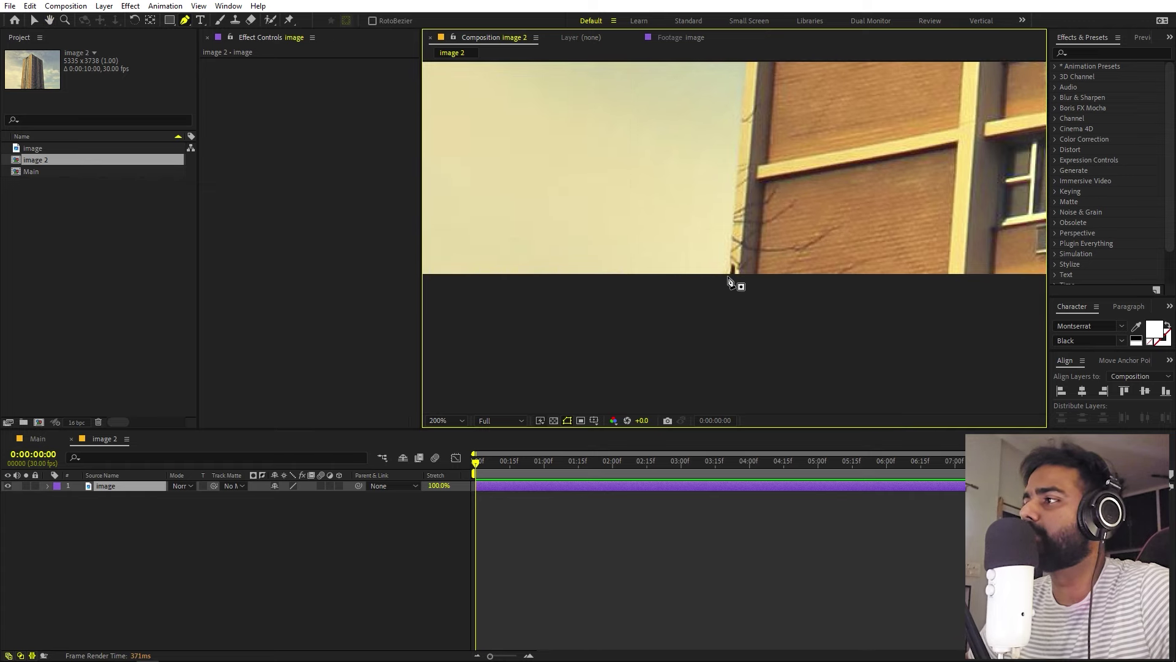
click(727, 276)
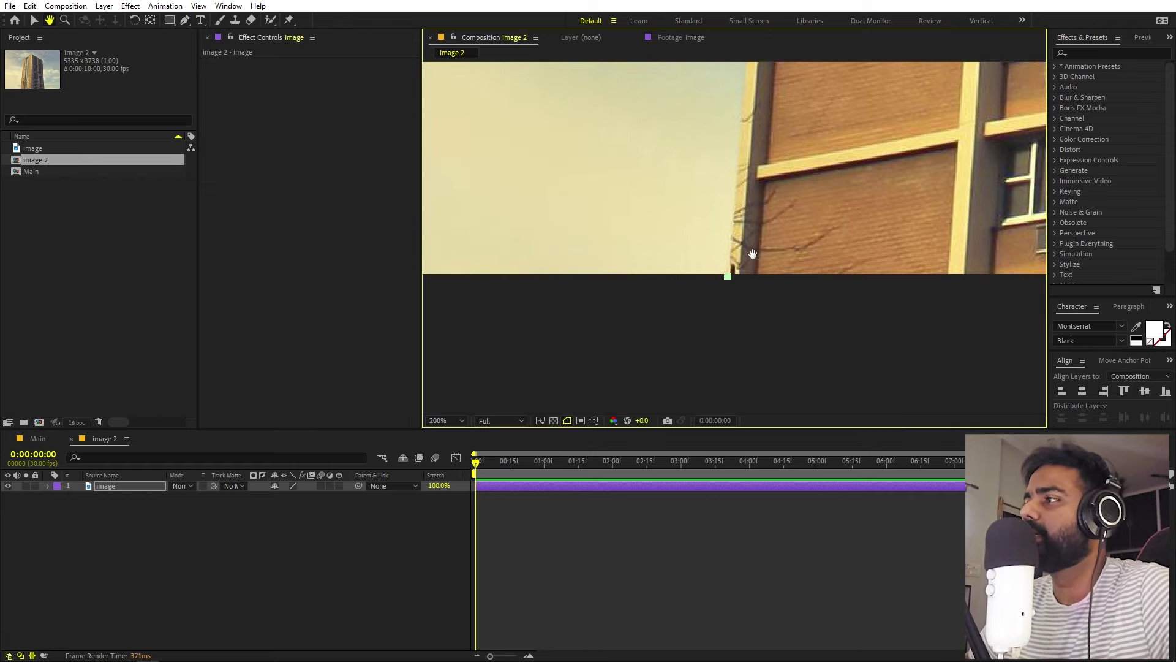
- Trace the mask up the building's left edge and around the roof, closing it around the whole building
drag(788, 112, 762, 276)
scroll(763, 230, down, 1)
drag(800, 92, 806, 415)
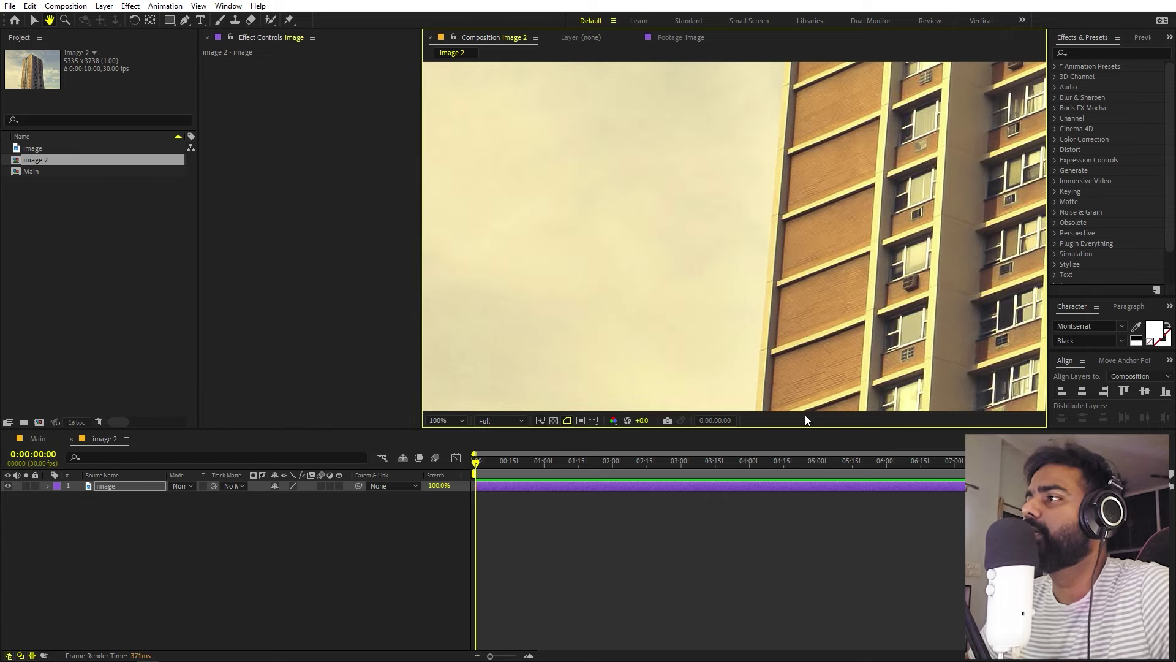
drag(821, 144, 751, 475)
drag(796, 98, 798, 307)
scroll(798, 307, up, 1)
scroll(799, 309, down, 1)
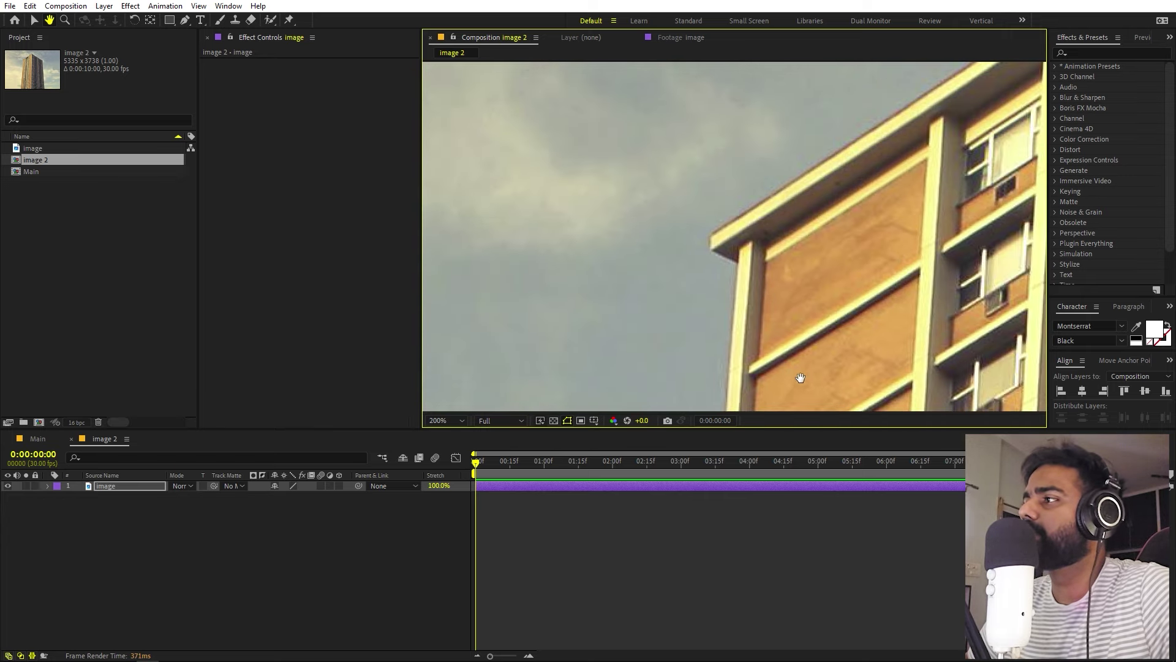
scroll(770, 326, up, 3)
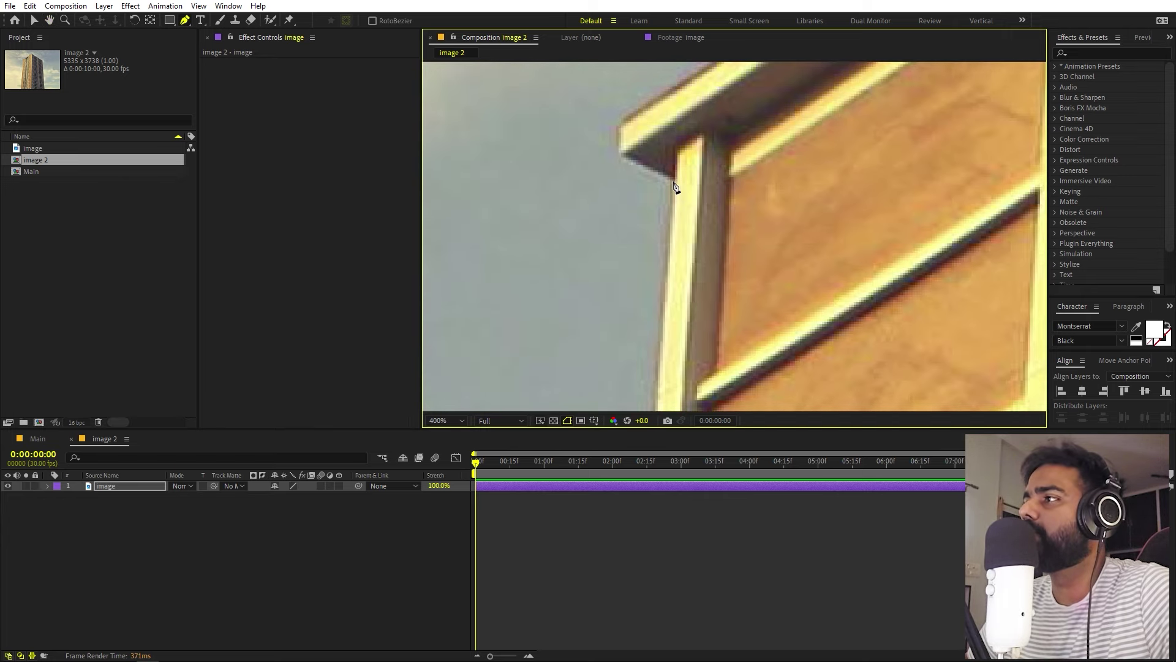
click(673, 182)
click(619, 157)
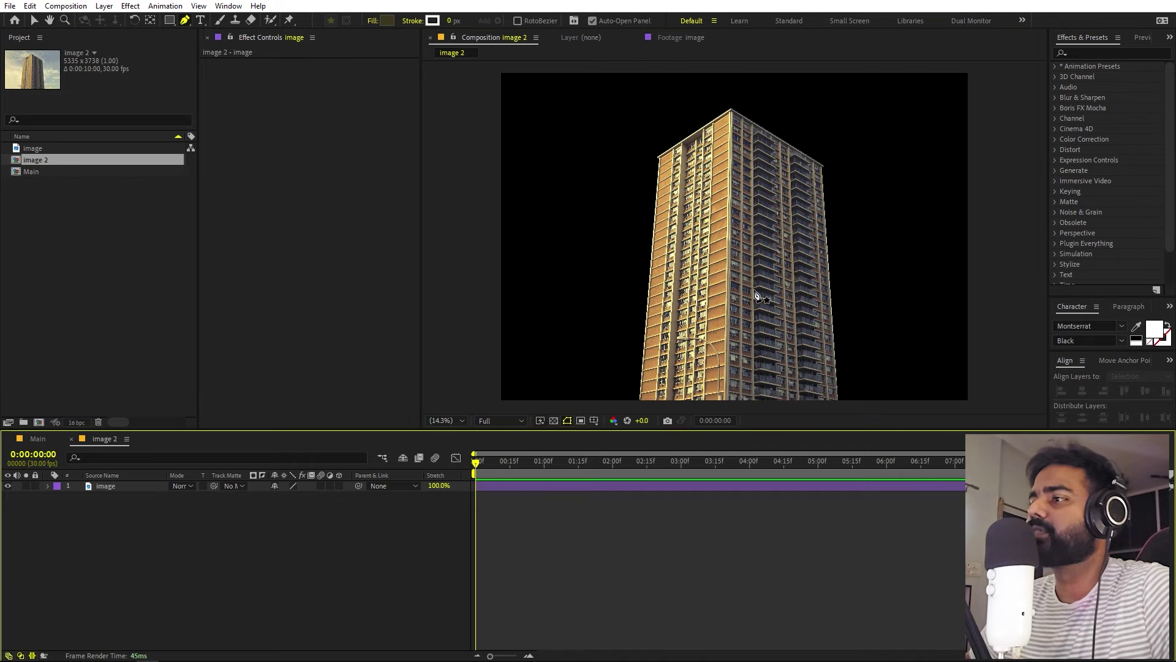
- Set the building mask's mode to Subtract on the image layer and collapse the layer's properties
click(135, 491)
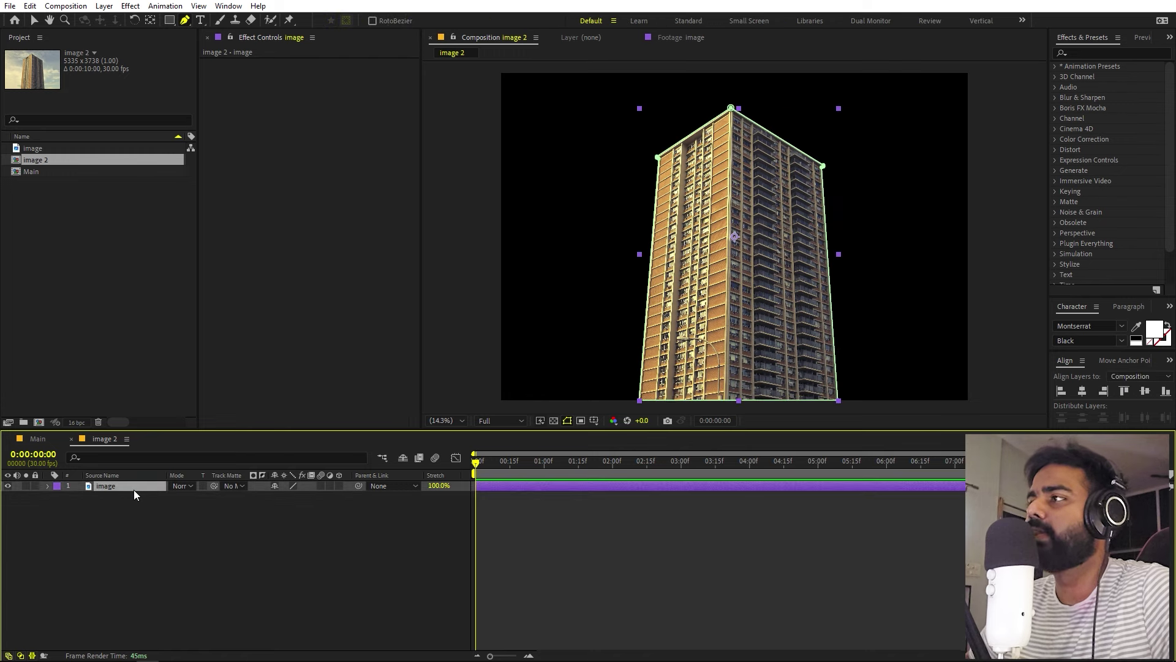
click(47, 486)
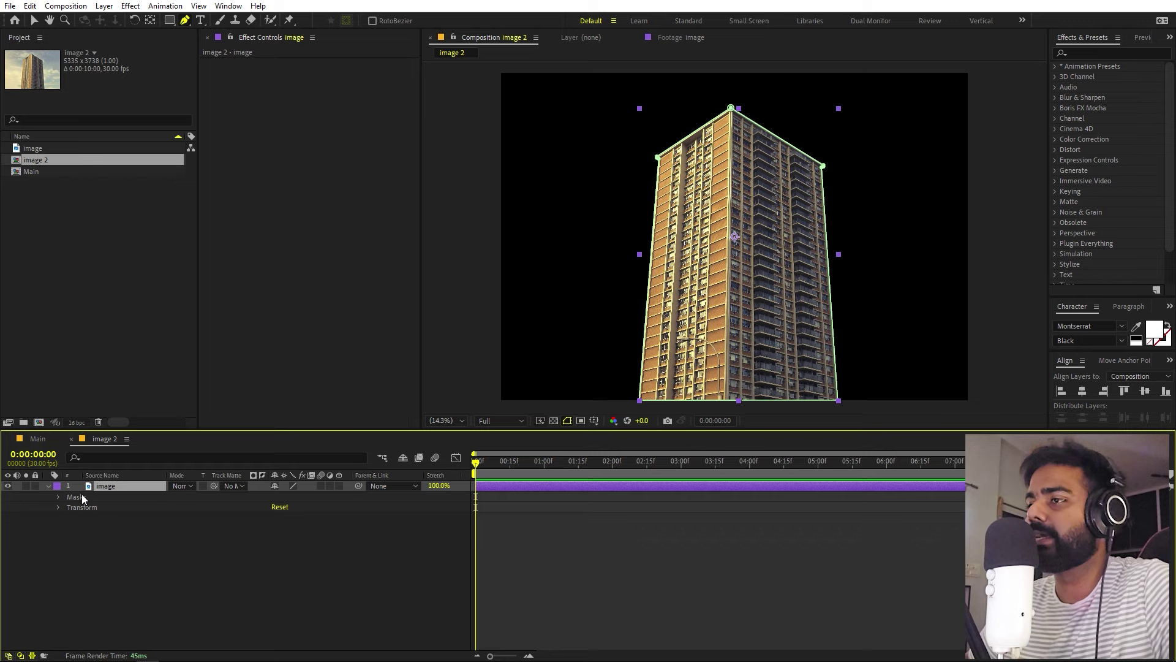
key(m)
click(283, 496)
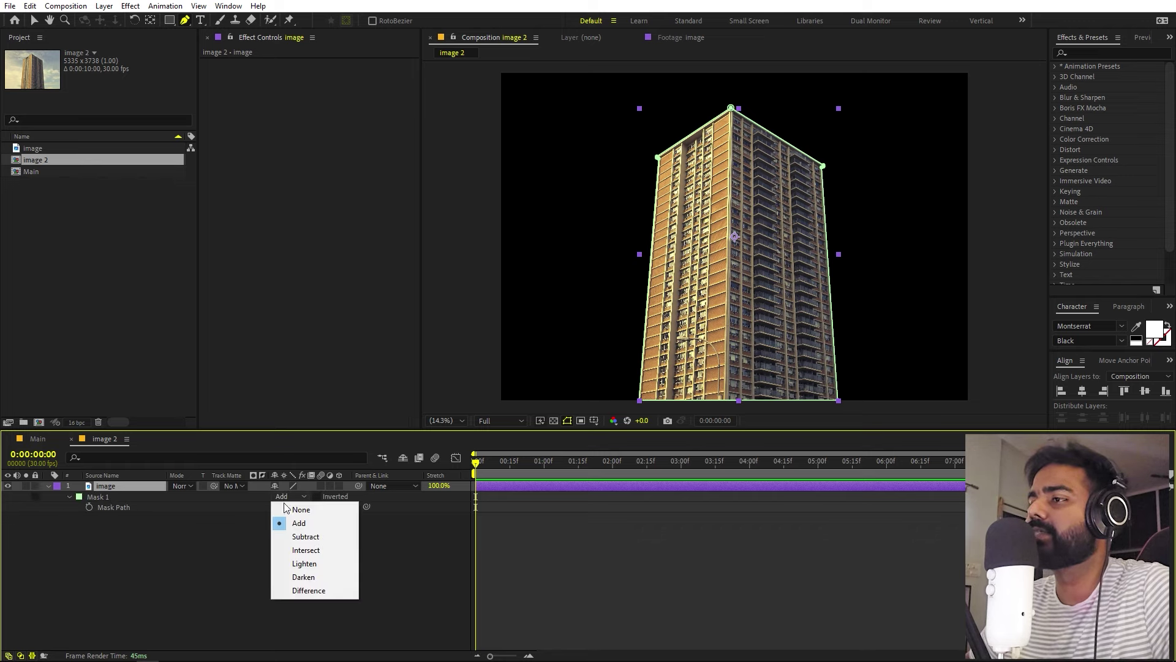
click(307, 534)
click(623, 564)
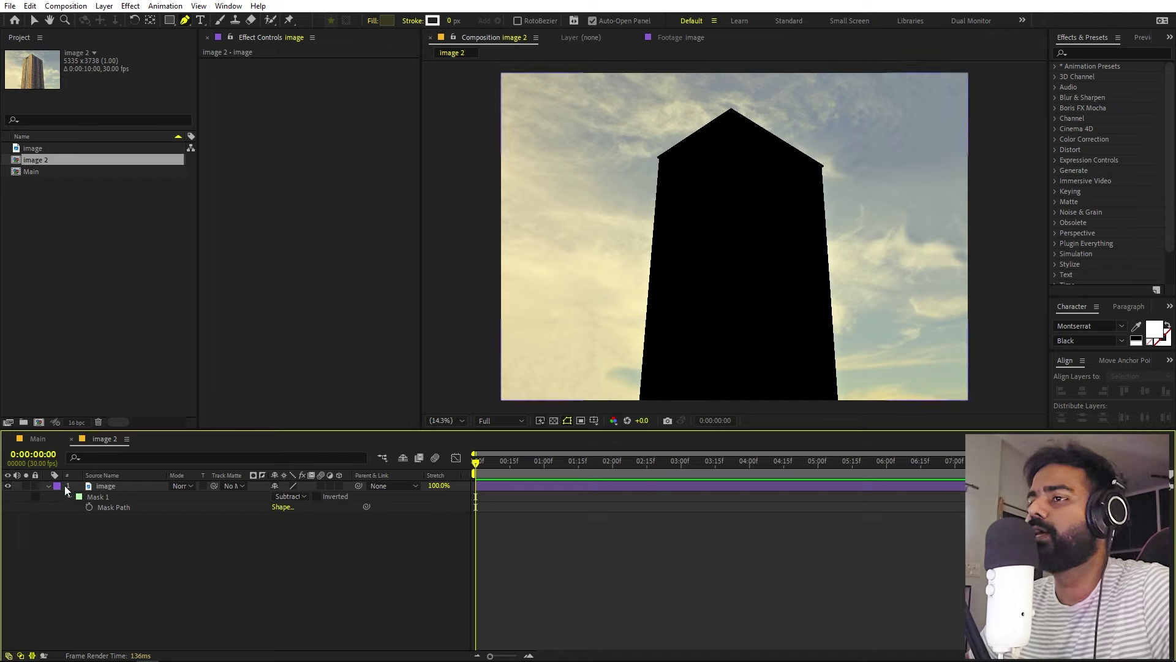
click(47, 485)
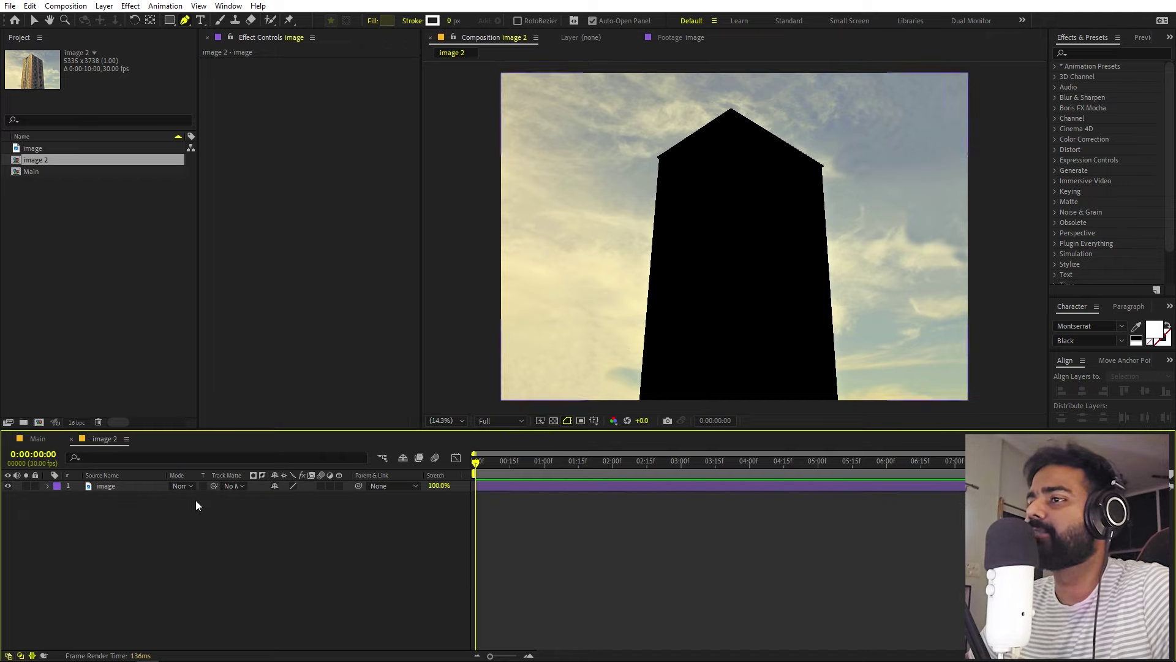
- Duplicate the masked image layer and set the mask mode of the upper copy to Add
click(116, 487)
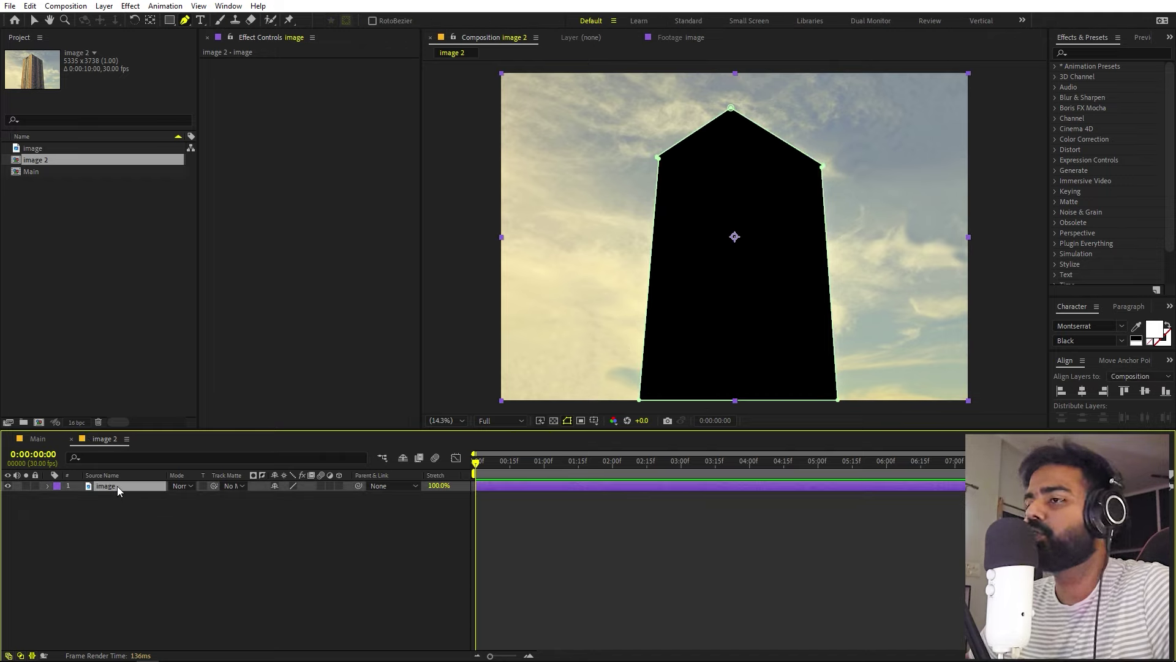
key(ctrl+d)
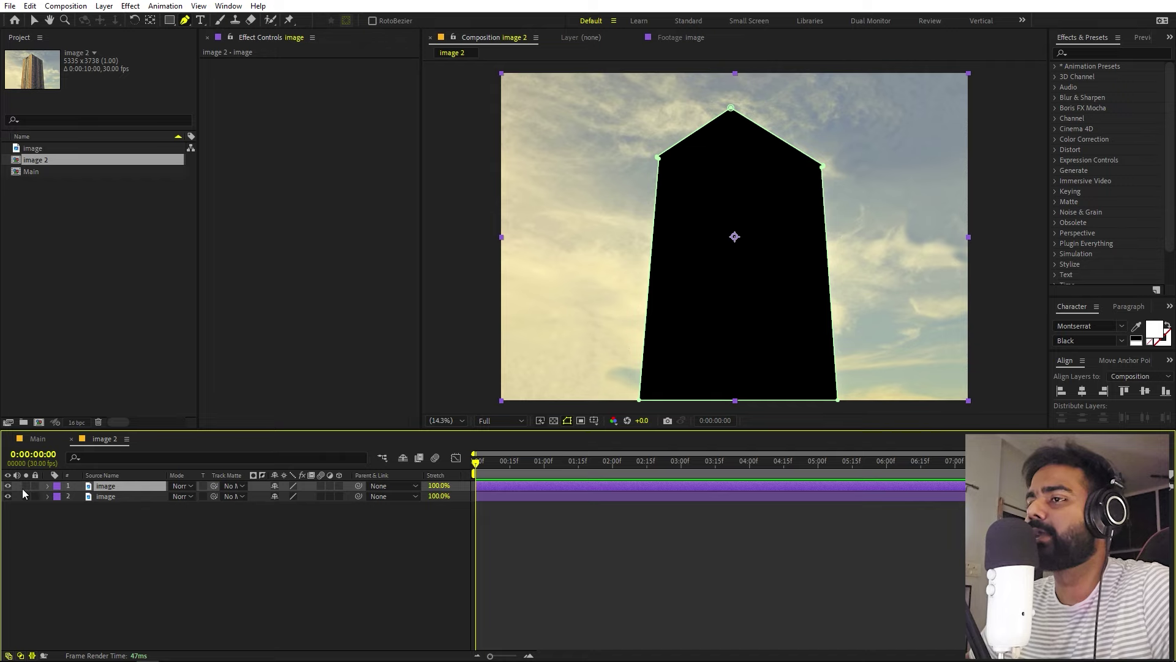
key(m)
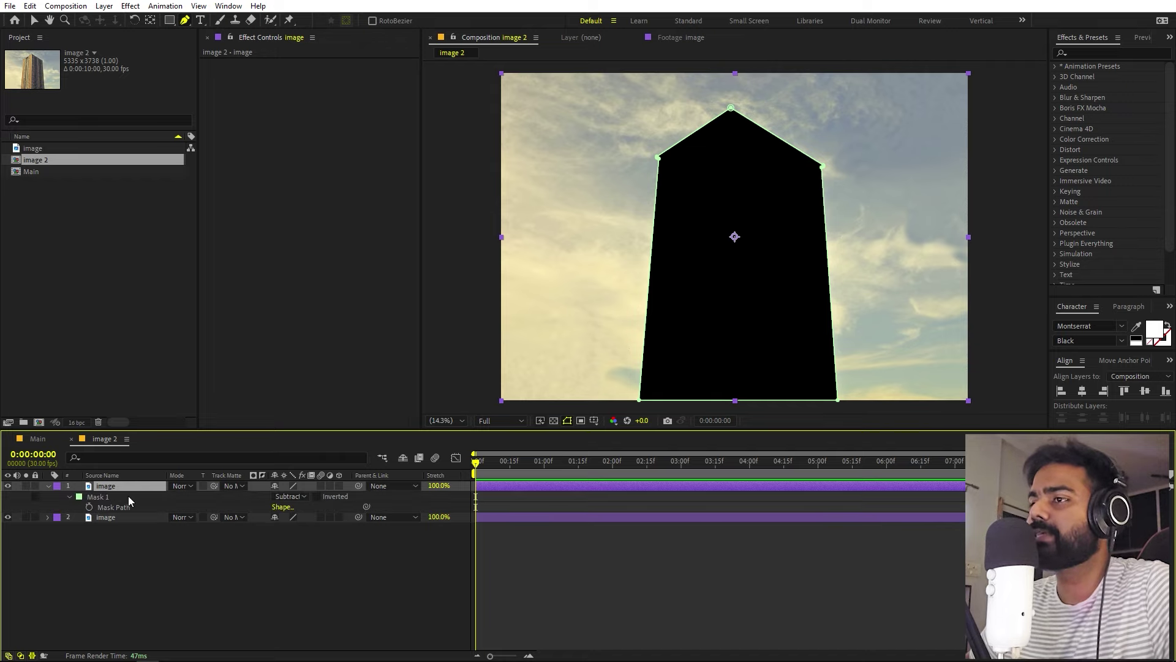
click(295, 497)
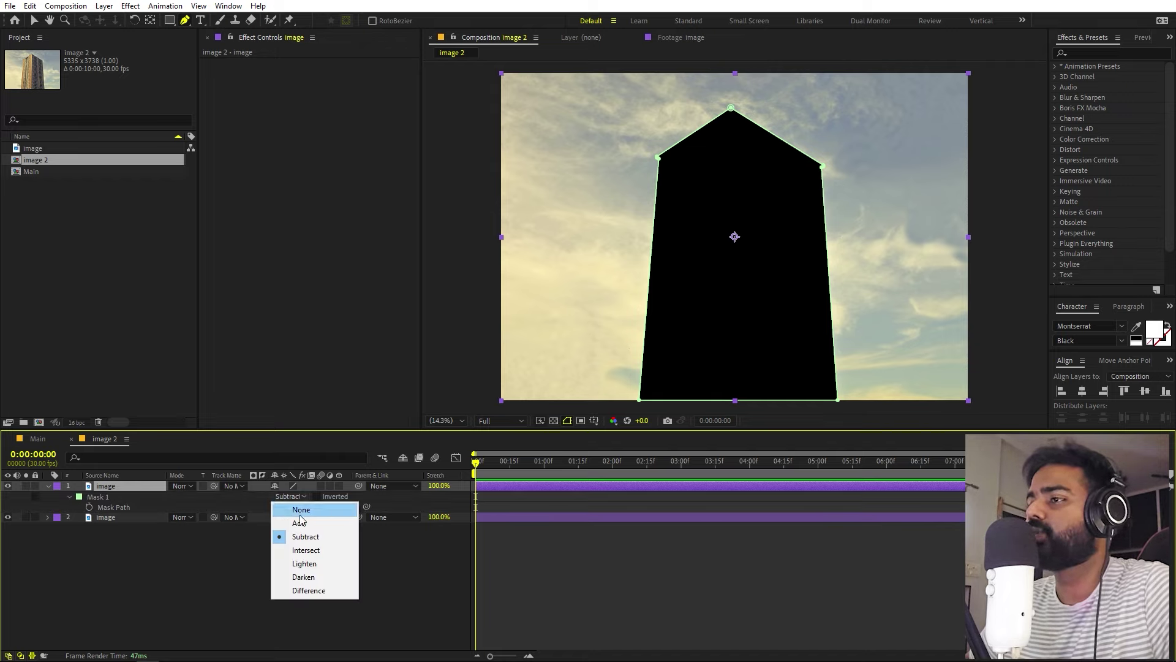
click(300, 521)
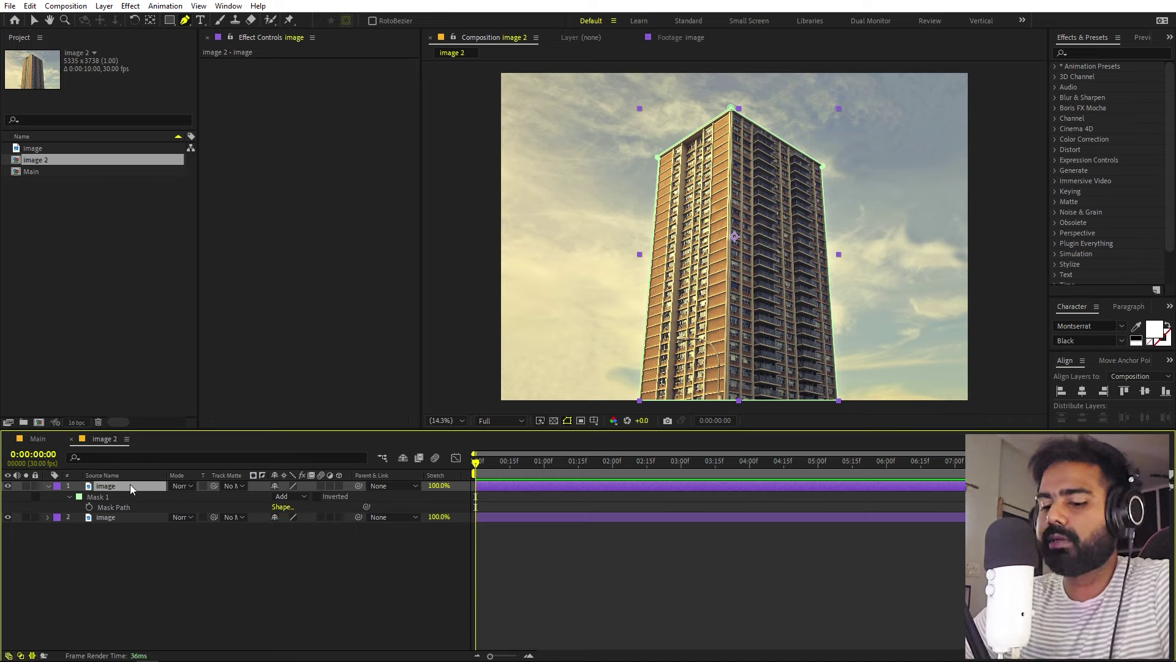
- Rename the upper image layer as Building and hide it
key(Return)
text(Building)
key(Return)
click(7, 485)
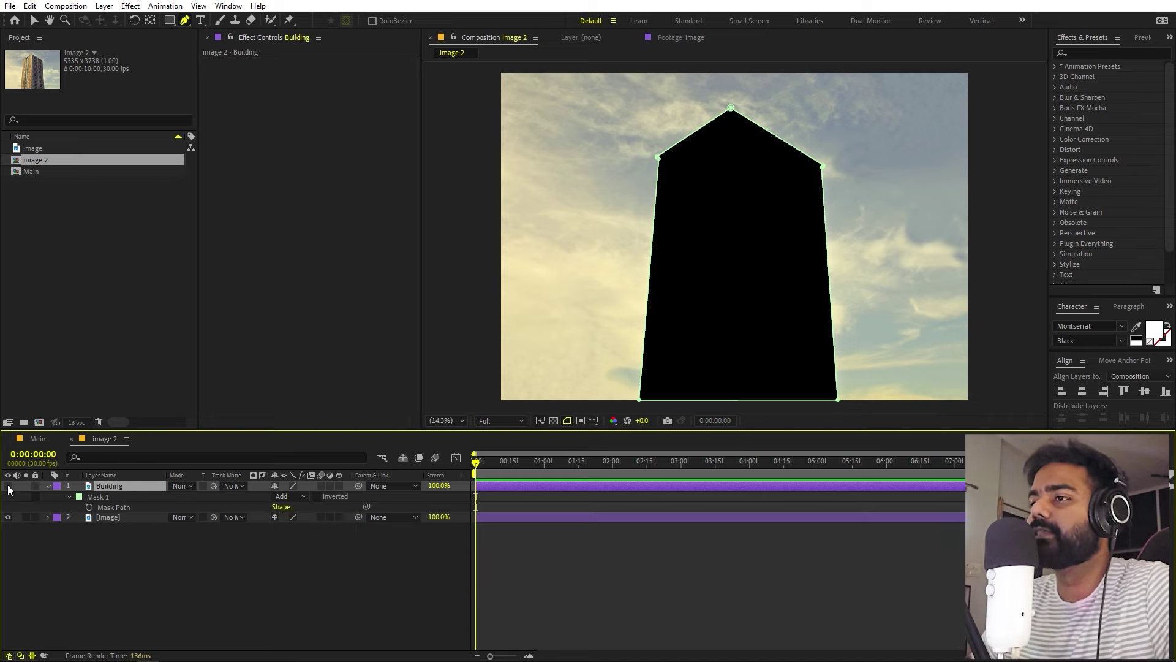
- Rename the lower image layer as BG
click(120, 517)
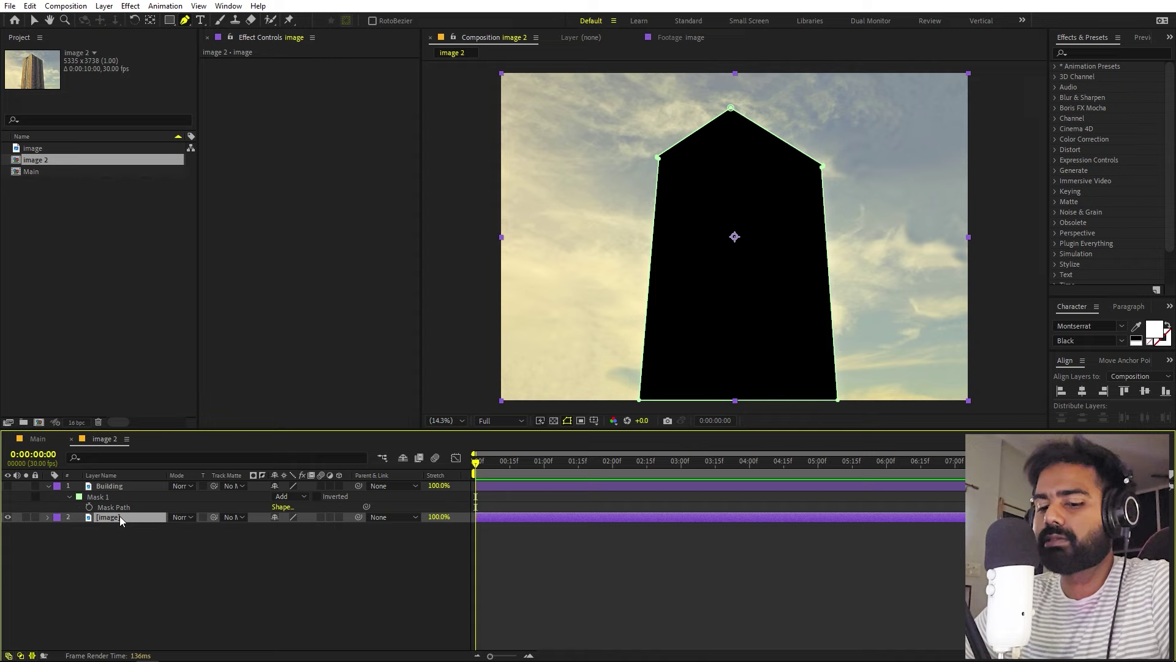
key(Return)
key(BackSpace)
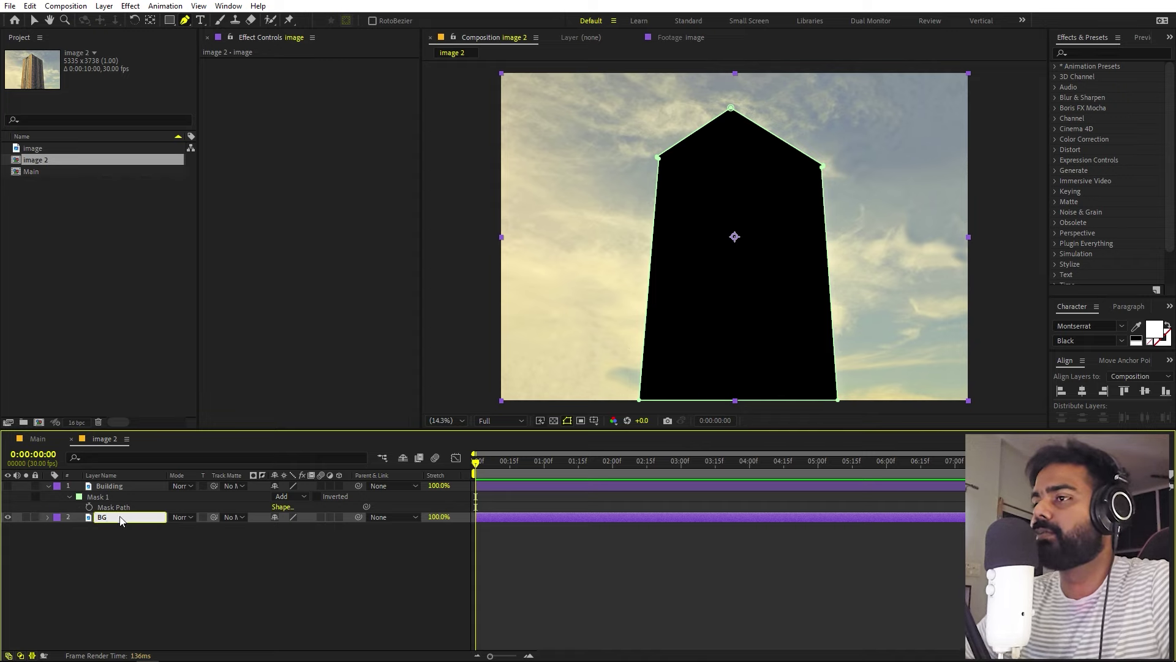
text(BG)
key(Return)
- Shorten the work area to the first frame of the timeline
click(553, 600)
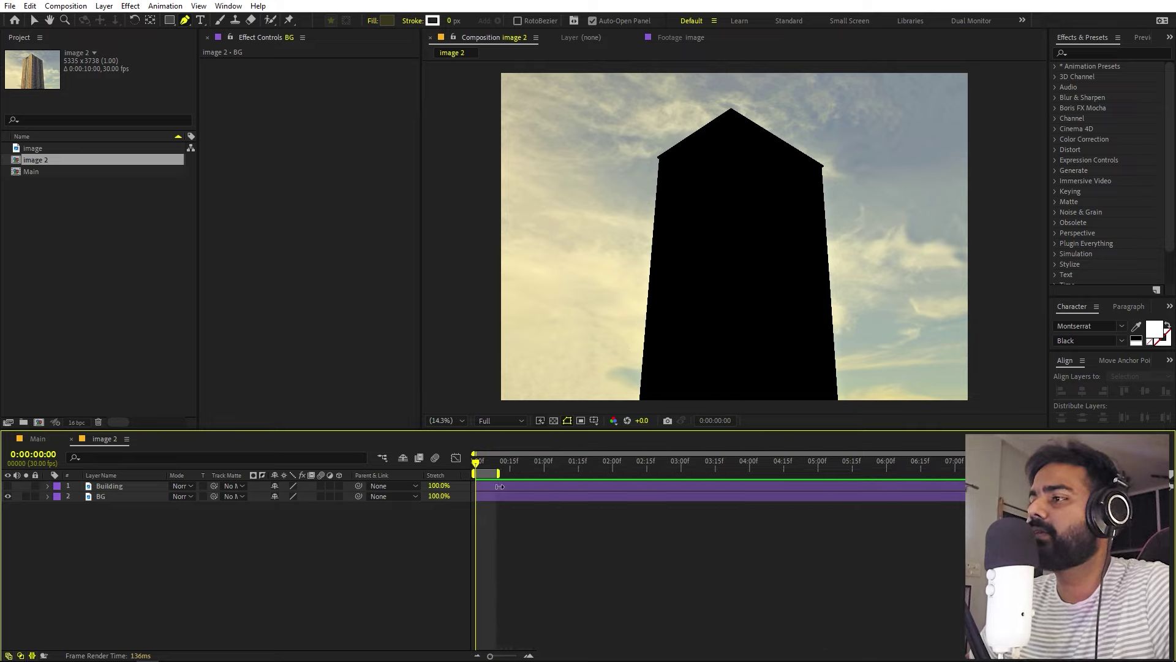
drag(493, 656, 535, 657)
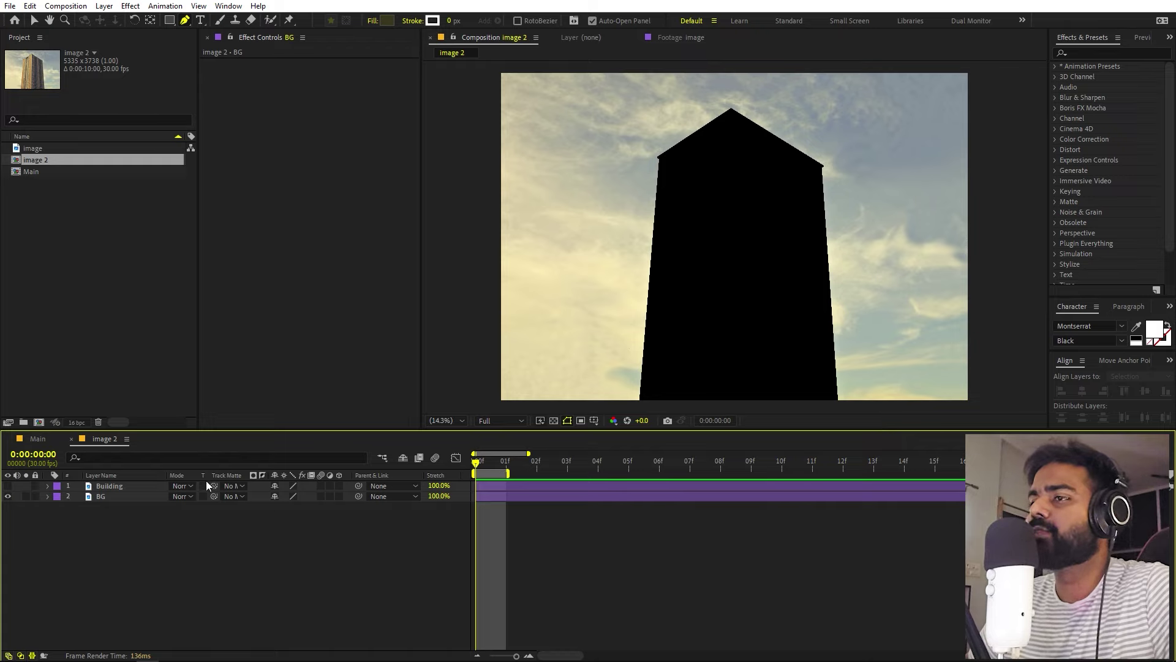
- Open Content-Aware Fill for the BG layer with the Object fill method, Strong lighting correction and Work Area range
click(118, 498)
click(228, 6)
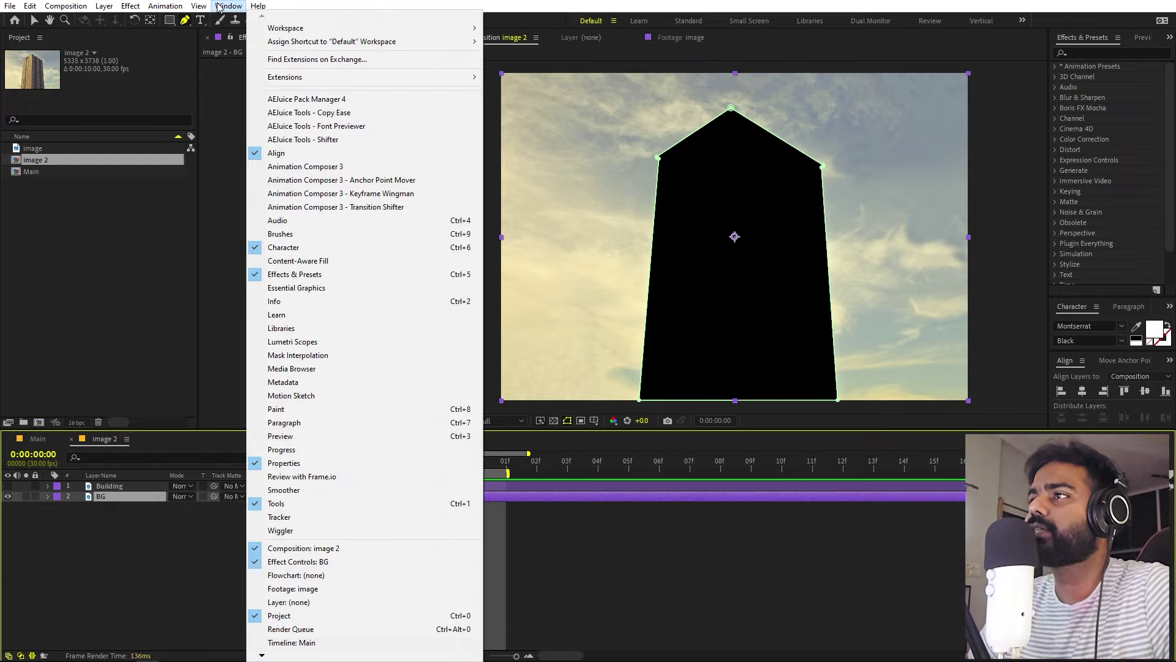
click(309, 263)
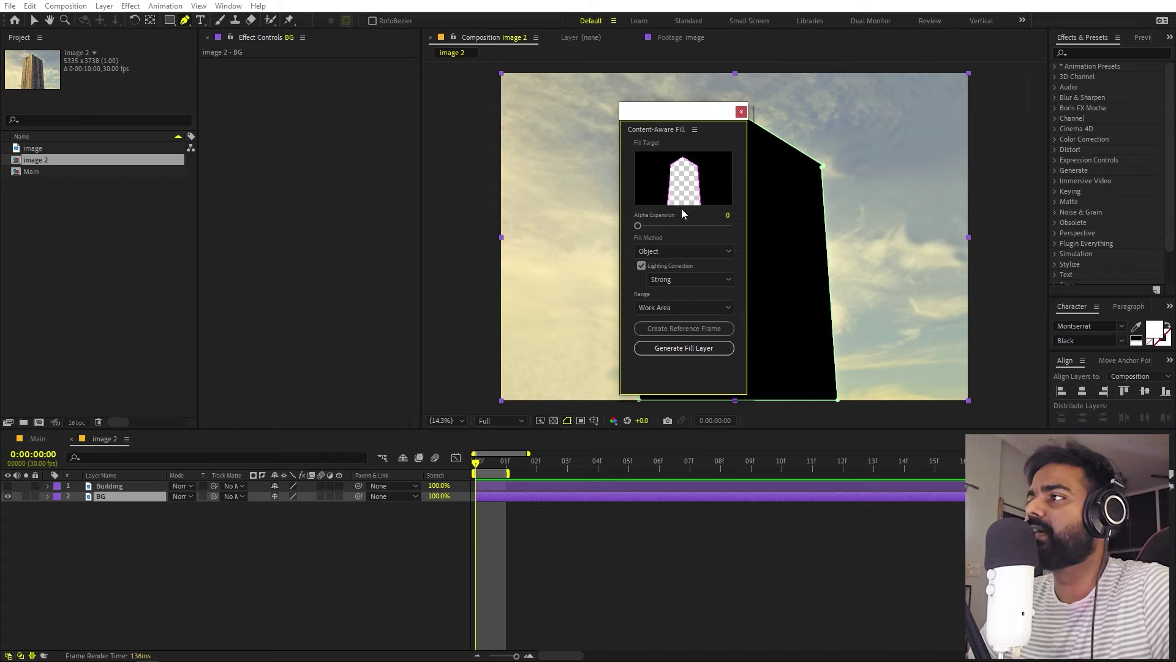
click(661, 251)
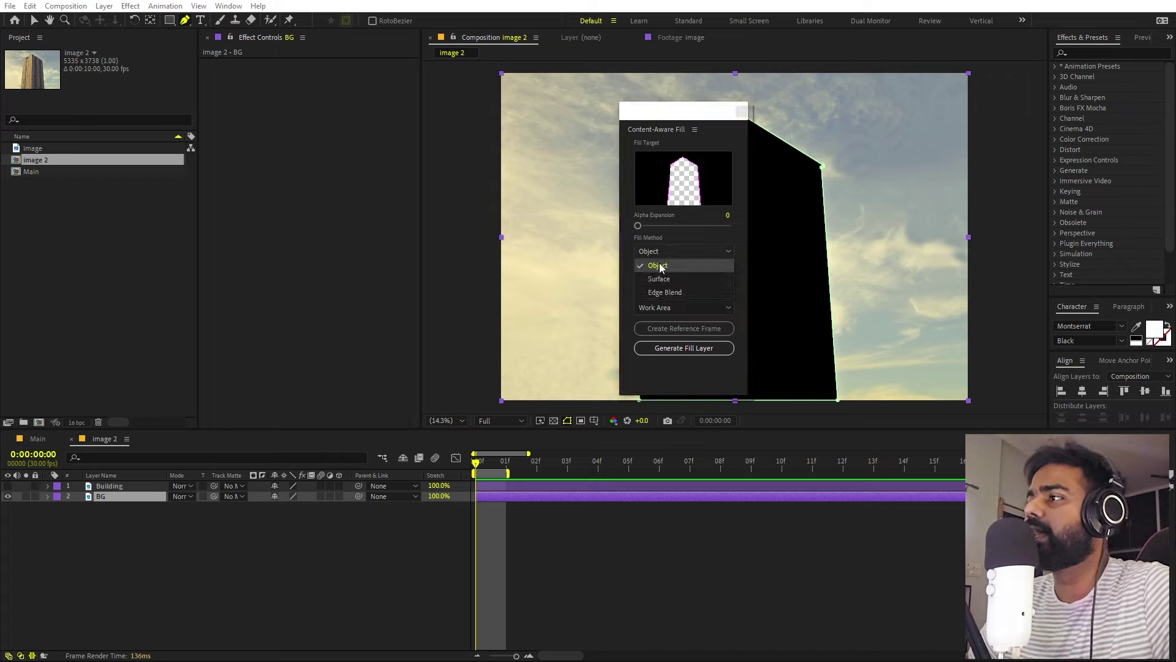
click(678, 265)
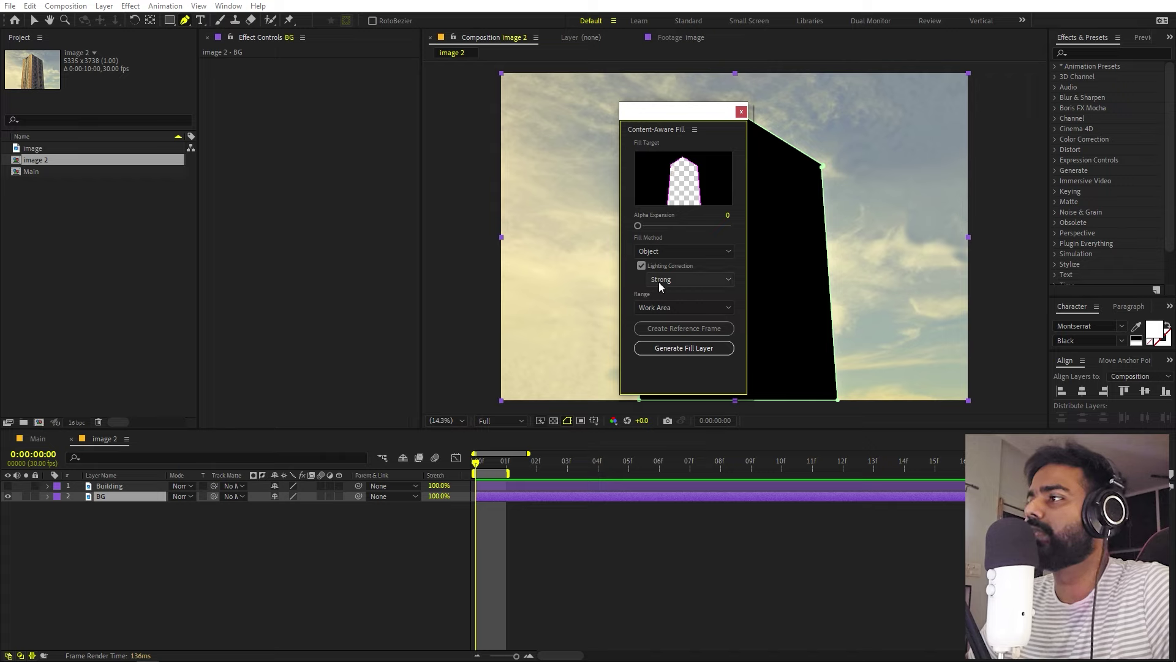
click(642, 265)
click(642, 264)
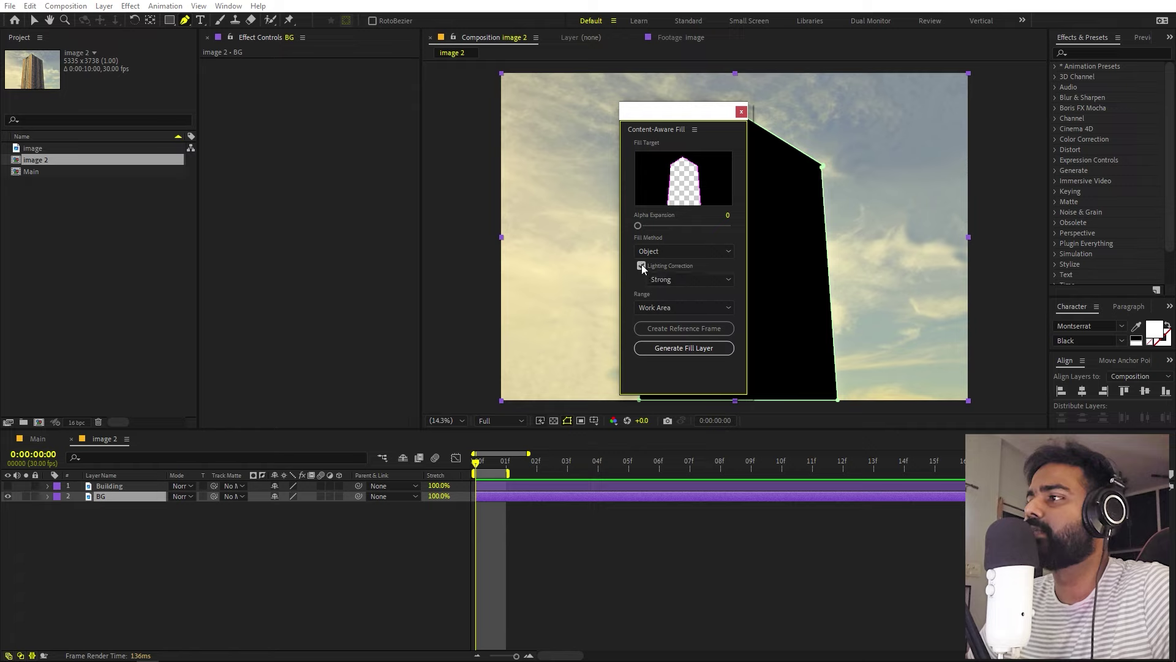
click(677, 279)
click(671, 322)
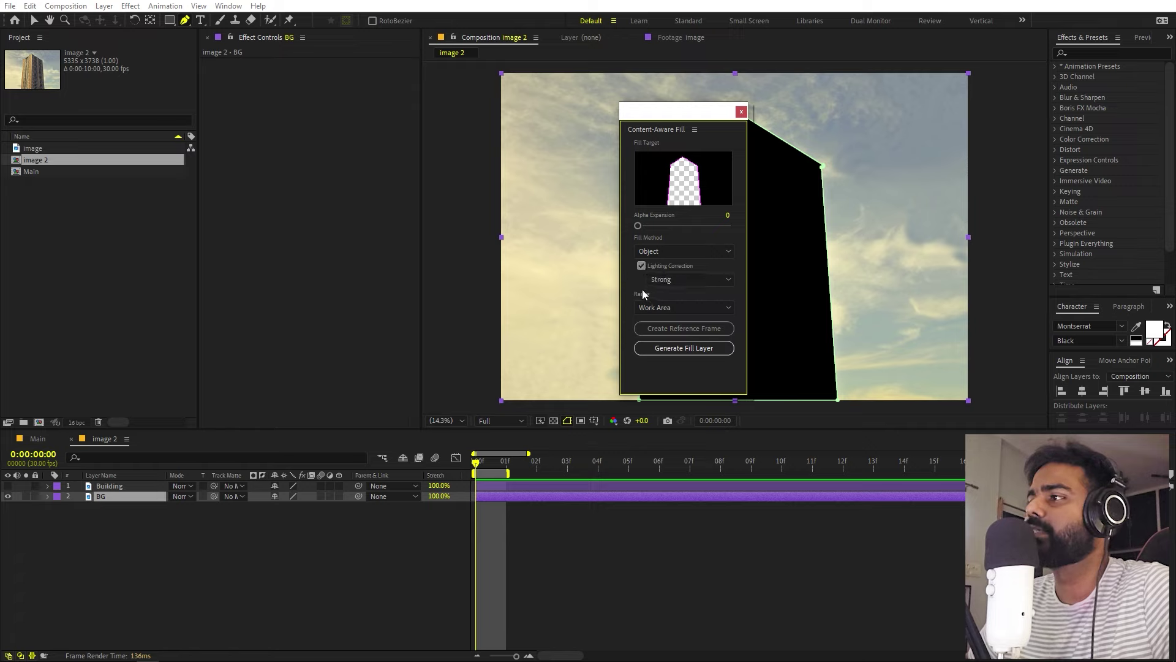
click(660, 308)
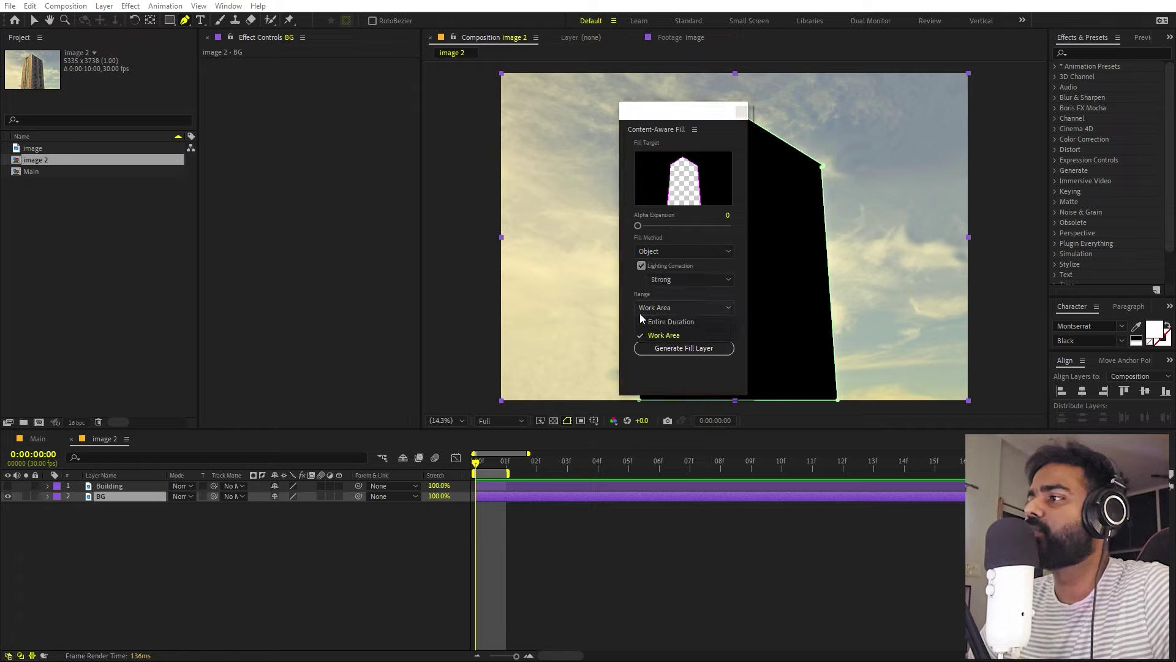
click(655, 335)
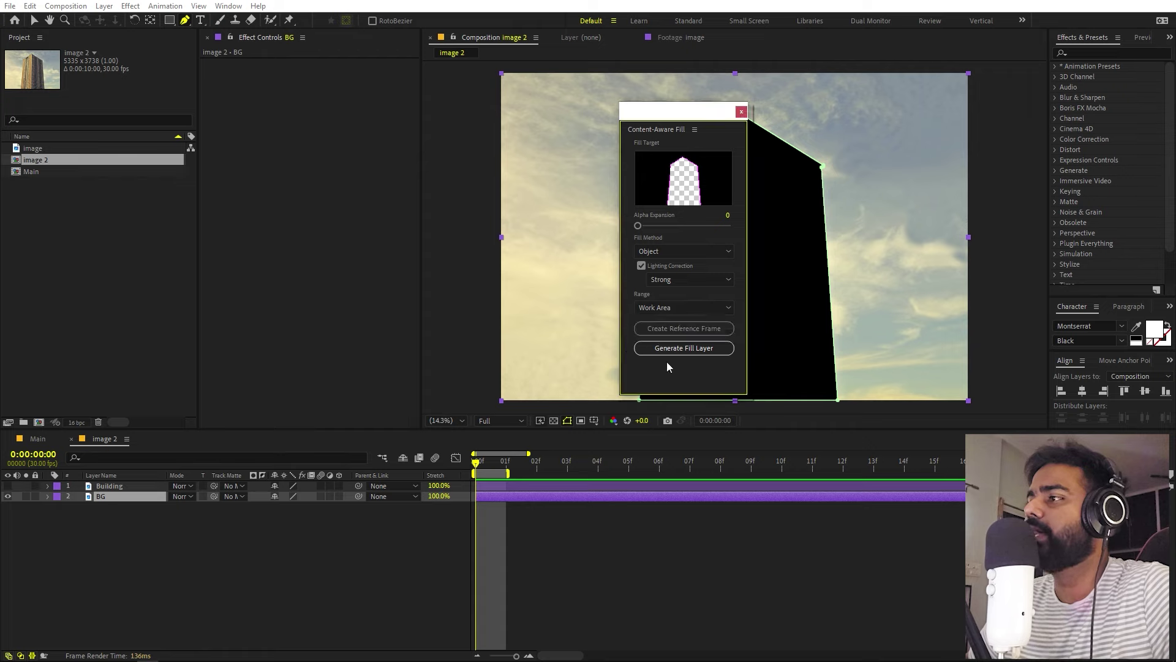
- Generate the fill layer, saving the project as 3D Building in the Tutorial Project folder on the Desktop
click(671, 348)
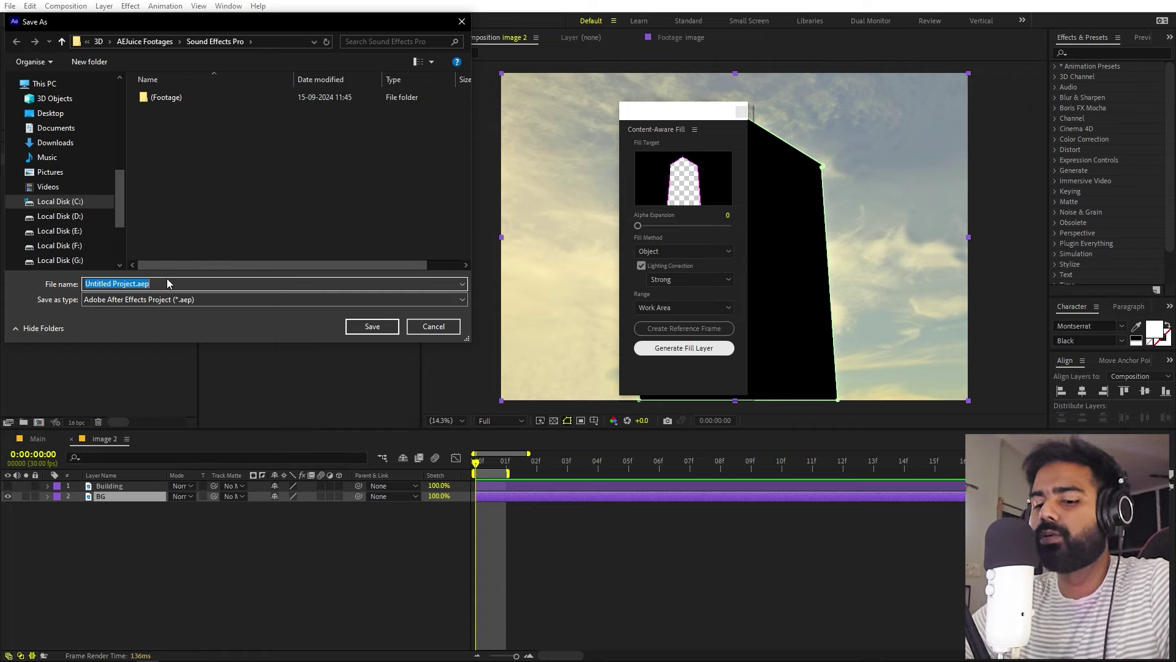
key(BackSpace)
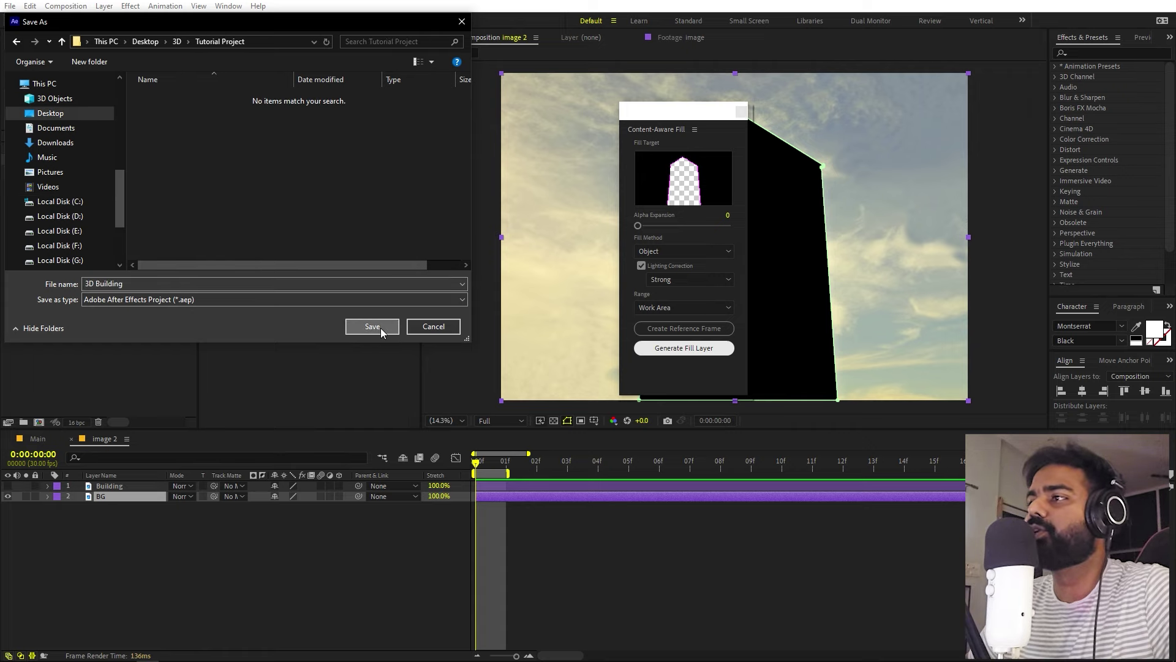
click(380, 328)
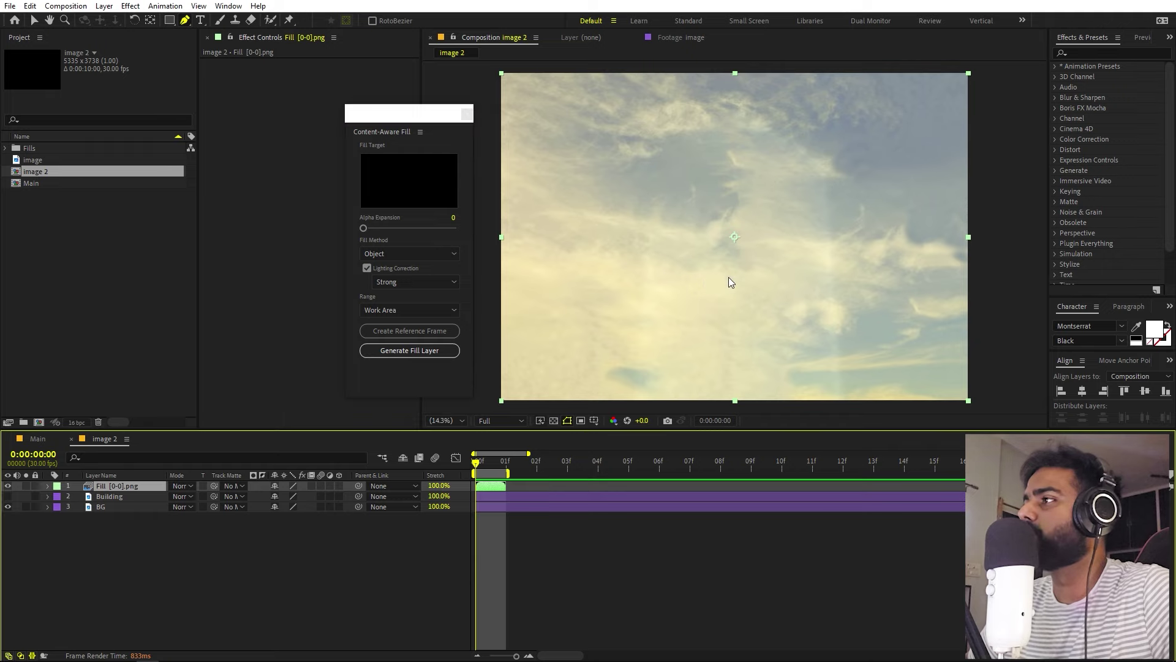
- Hide the first fill layer and generate another one from the BG layer with Subtle lighting correction
key(v)
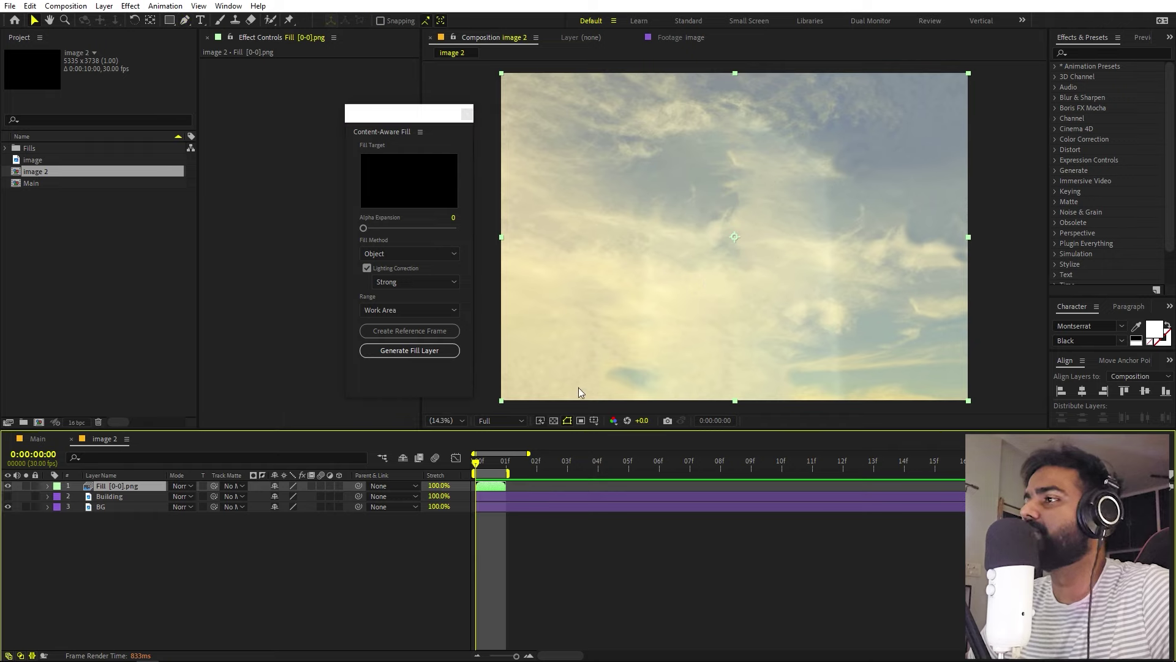
click(404, 281)
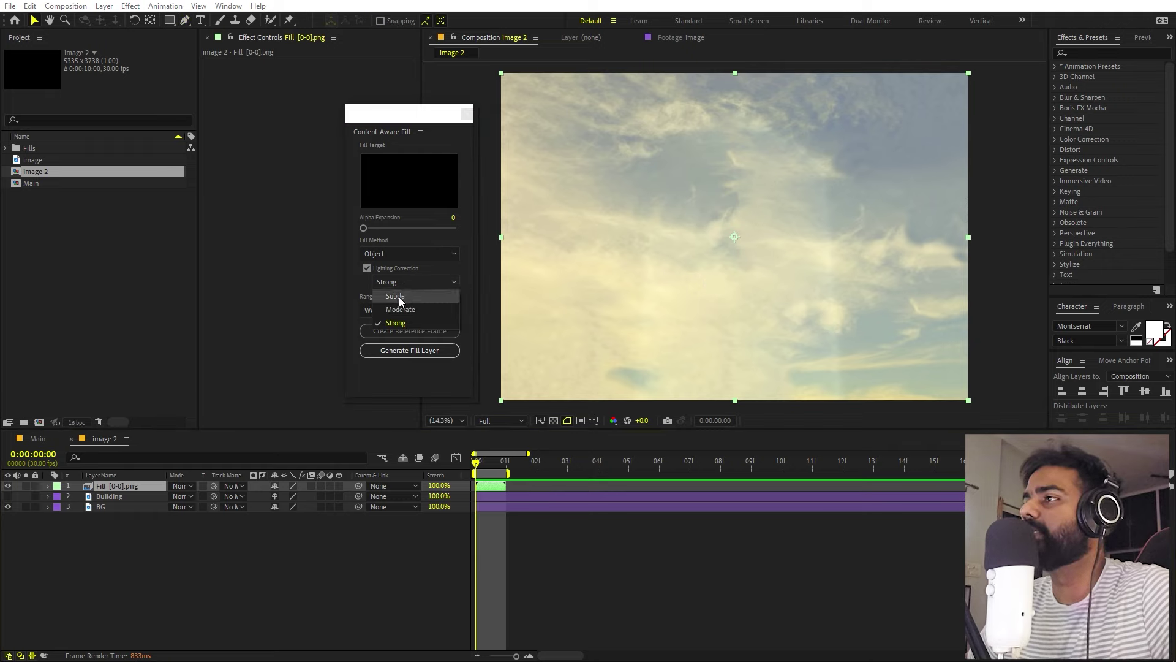
click(397, 293)
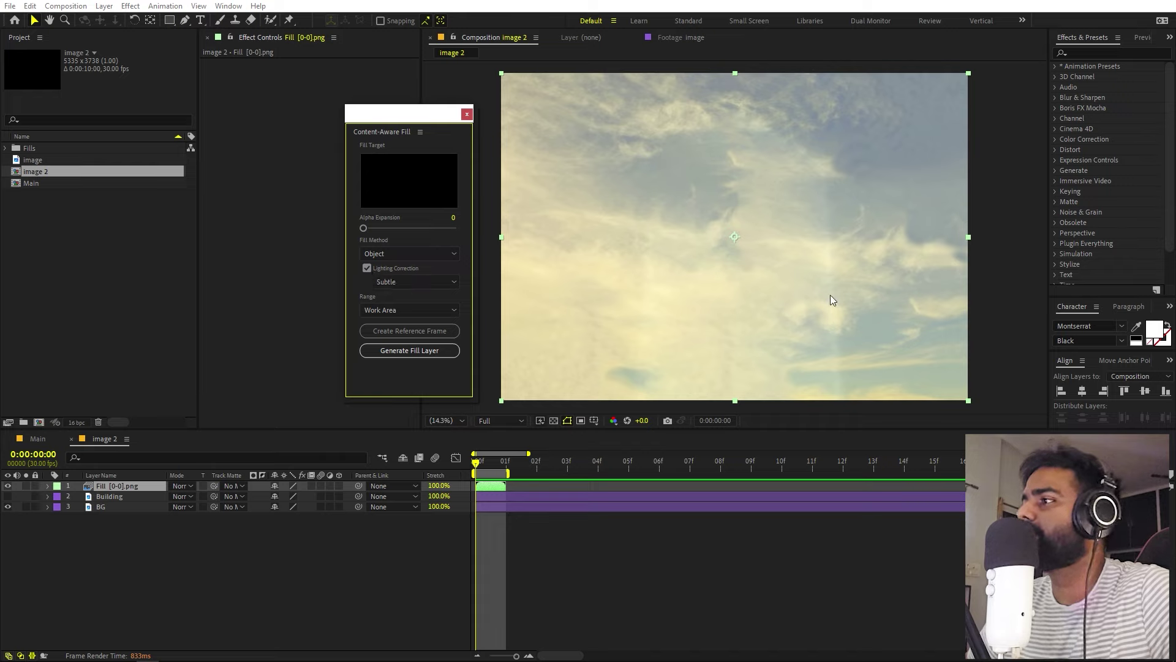
click(9, 486)
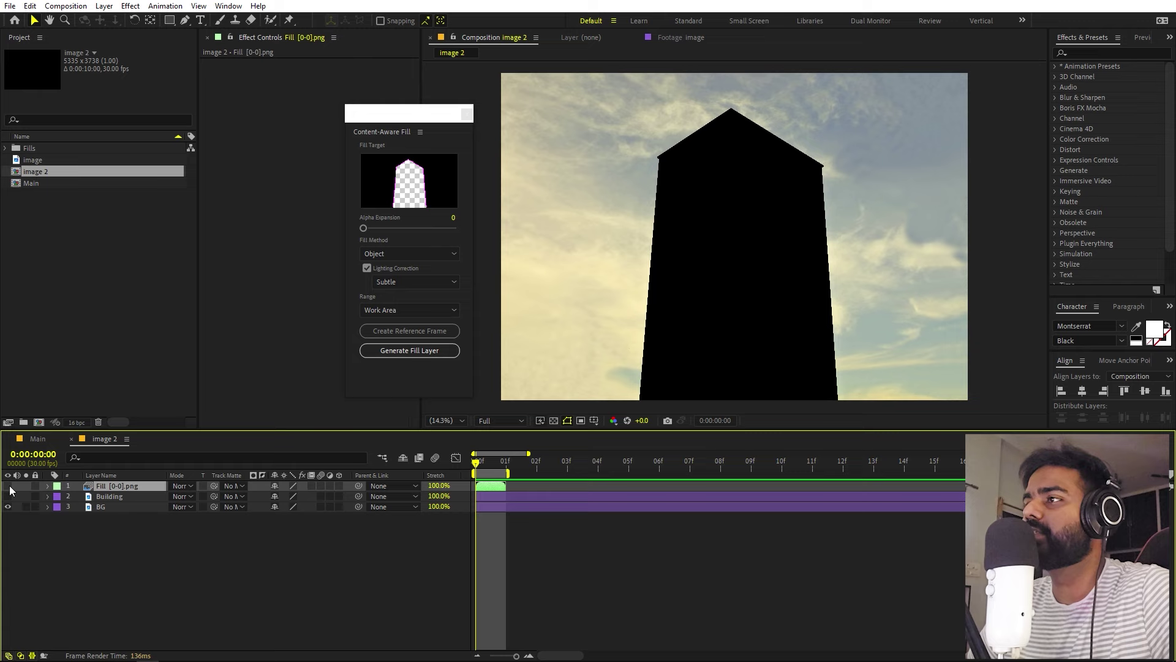
drag(399, 116, 749, 122)
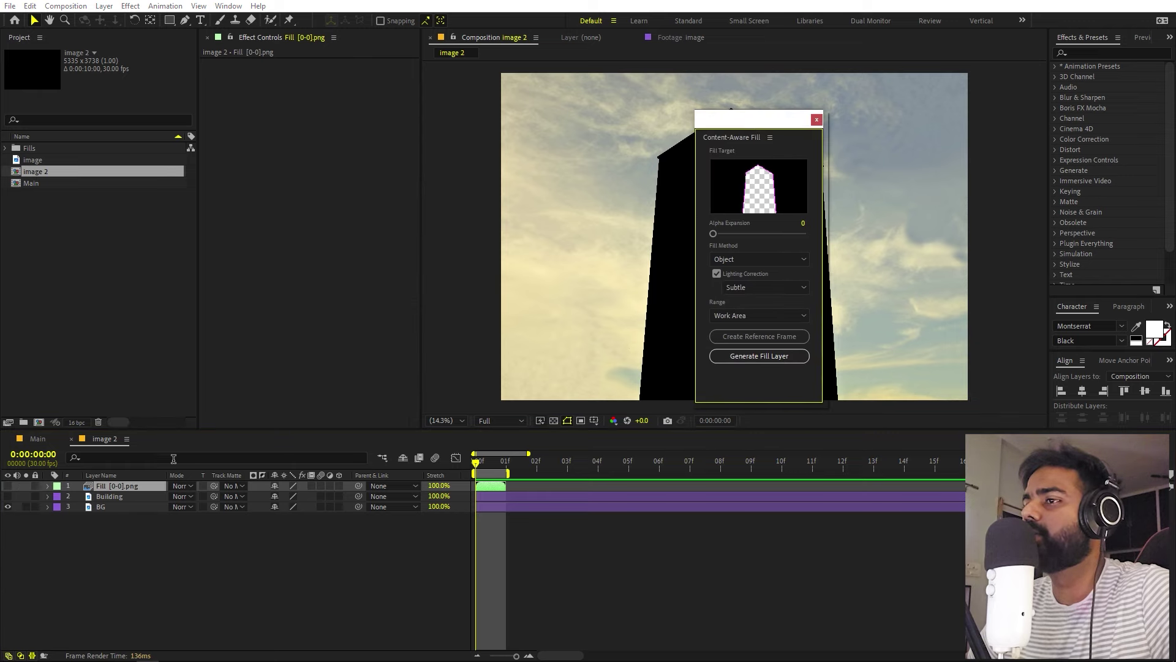
click(94, 509)
click(753, 360)
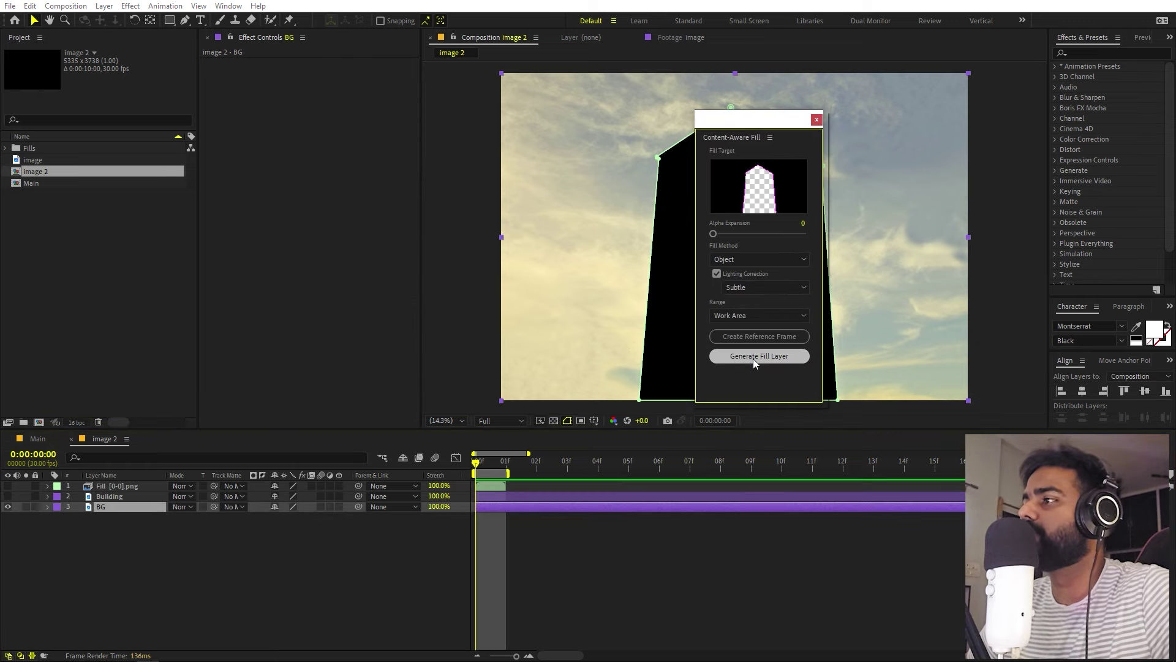
- Delete the hidden older fill layer and extend the work area over the whole timeline
drag(763, 122, 176, 129)
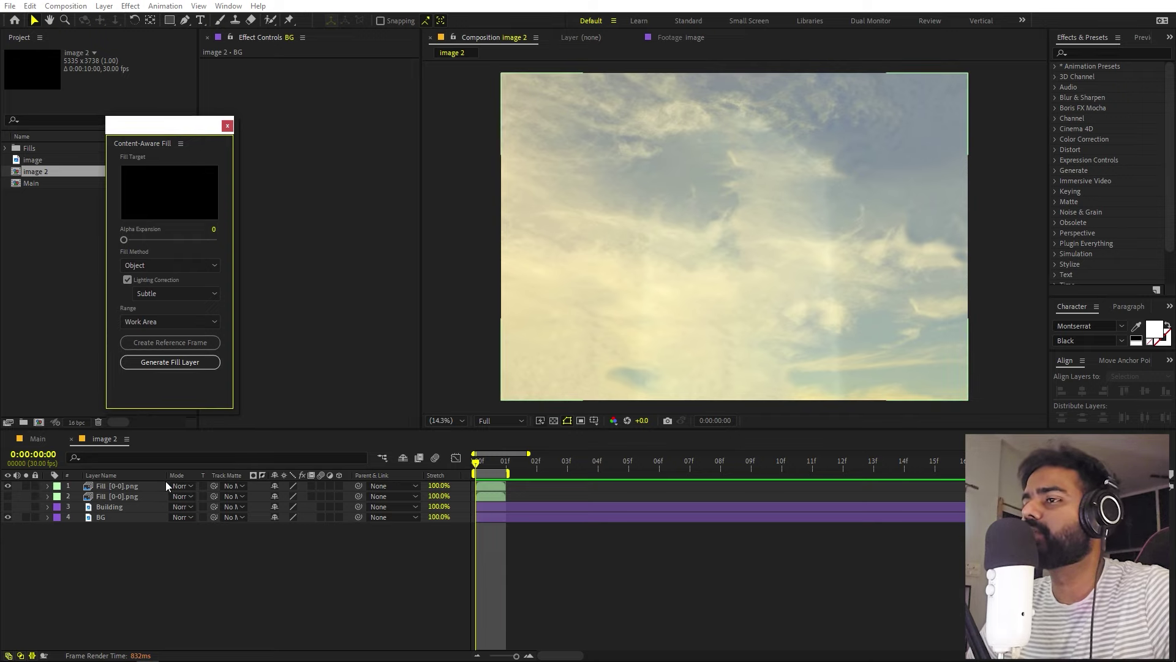
click(134, 496)
key(Delete)
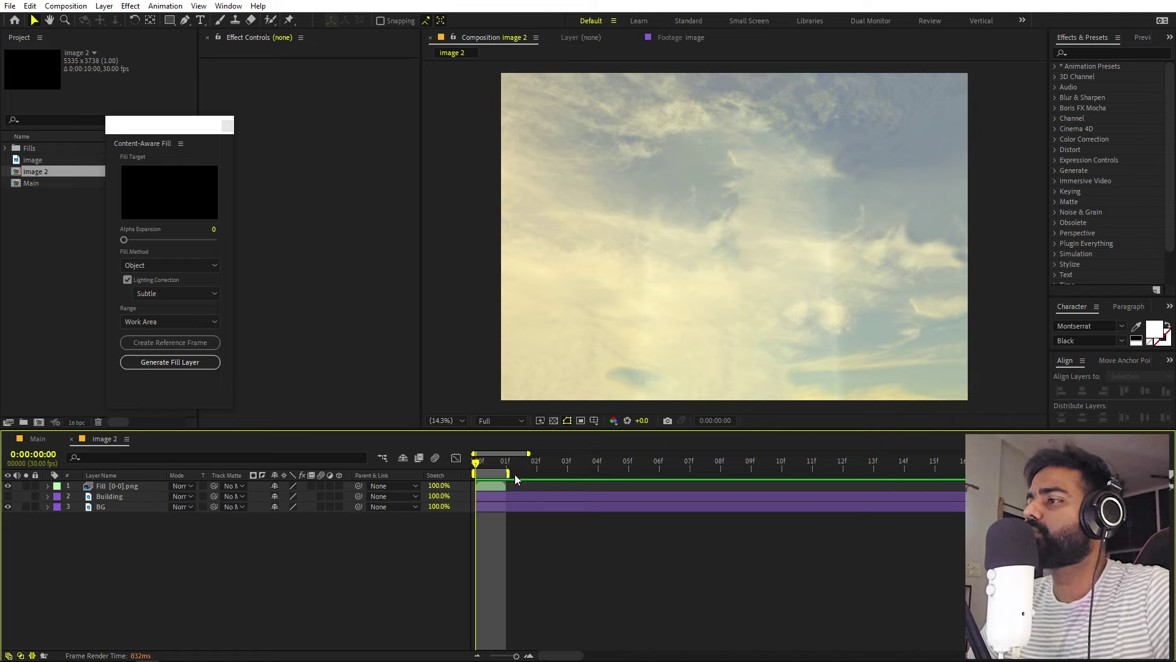
key(semicolon)
drag(480, 475, 1174, 500)
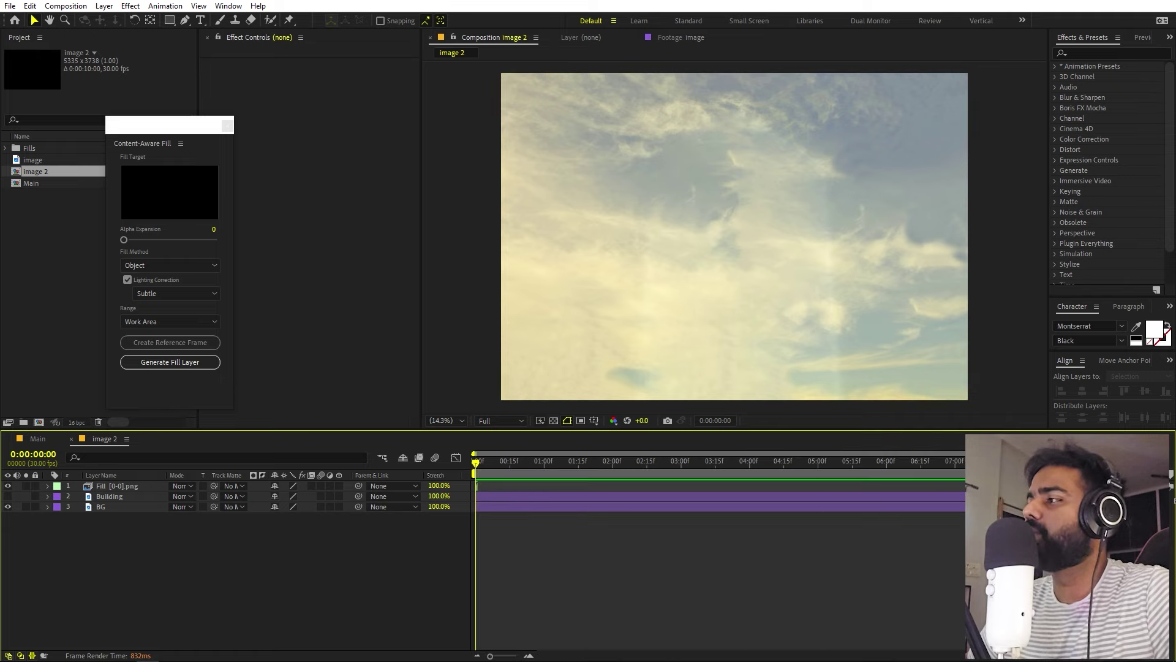
- Apply Freeze Frame to the remaining fill layer and extend the layer over the whole timeline
right_click(111, 486)
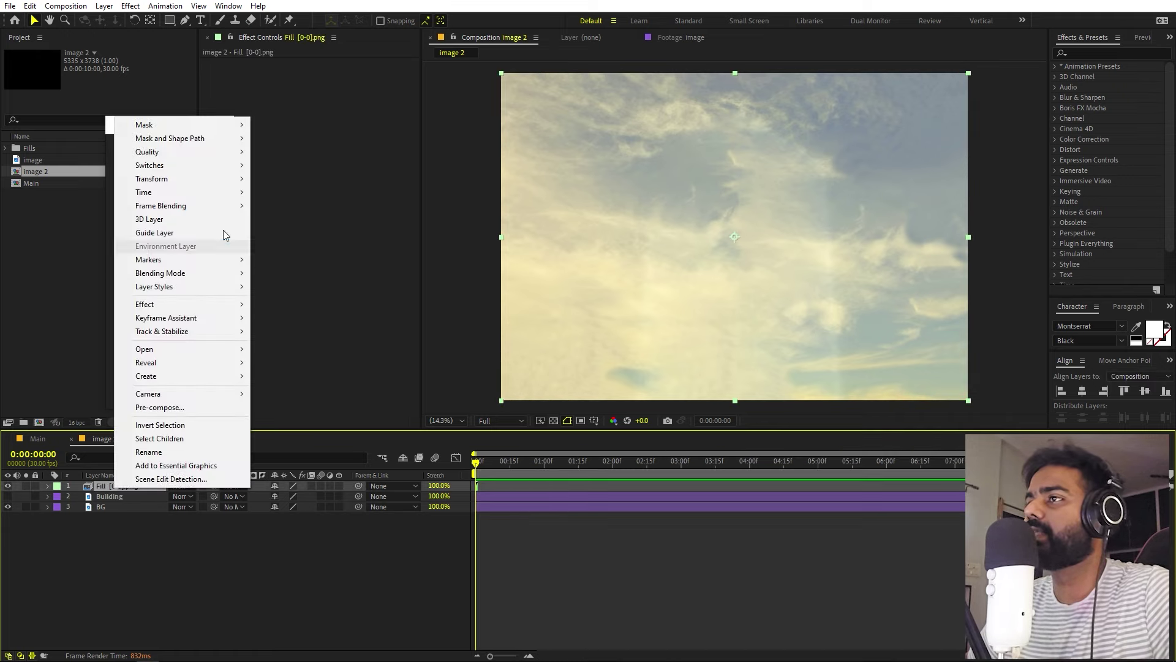
mouse_move(190, 193)
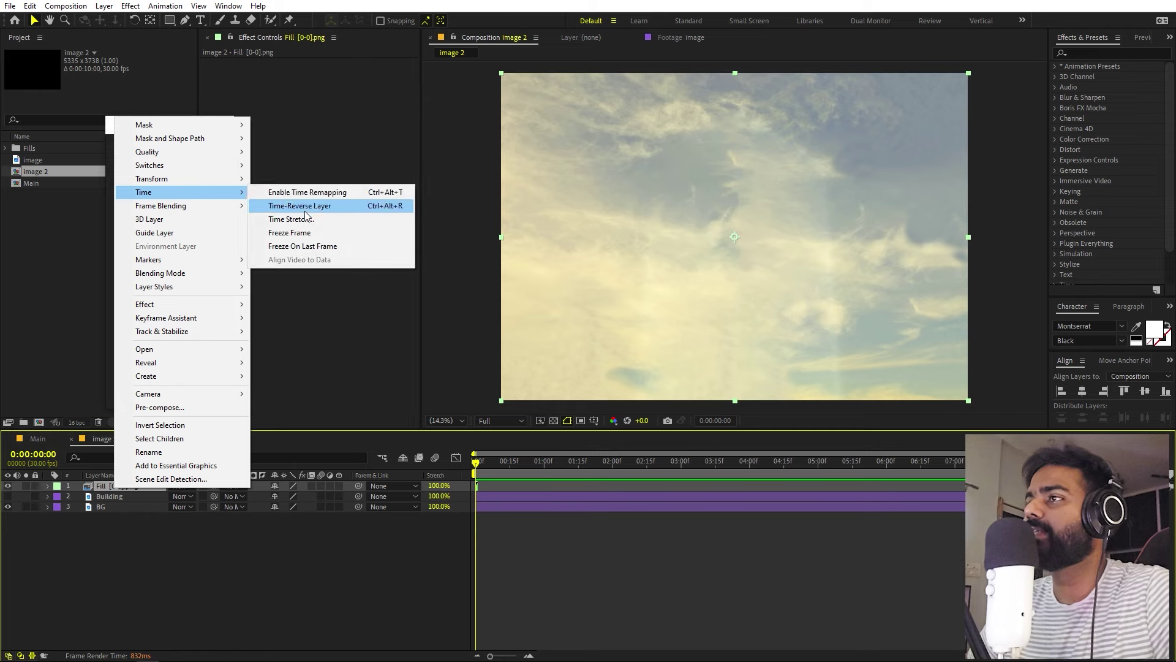
click(289, 233)
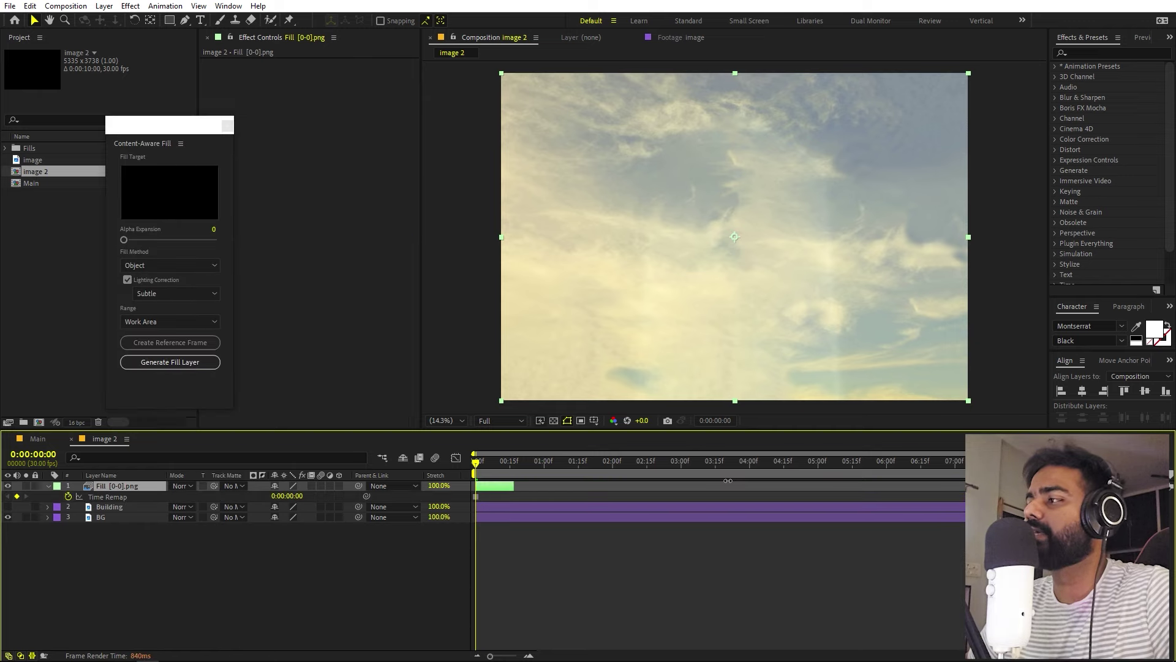
click(48, 486)
click(70, 535)
- Place the fill layer between Building and BG, and make the Building layer visible again
drag(98, 489, 87, 523)
click(89, 528)
click(8, 486)
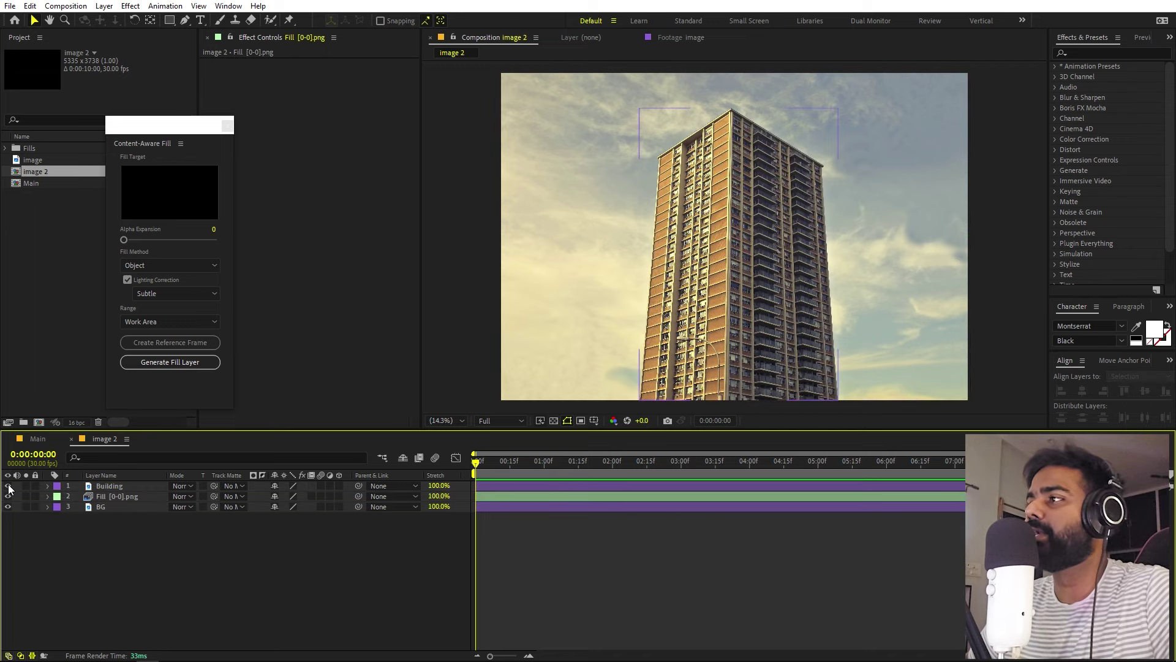
- Move the Building layer aside to examine the filled sky behind it, undoing each move
drag(743, 293, 704, 435)
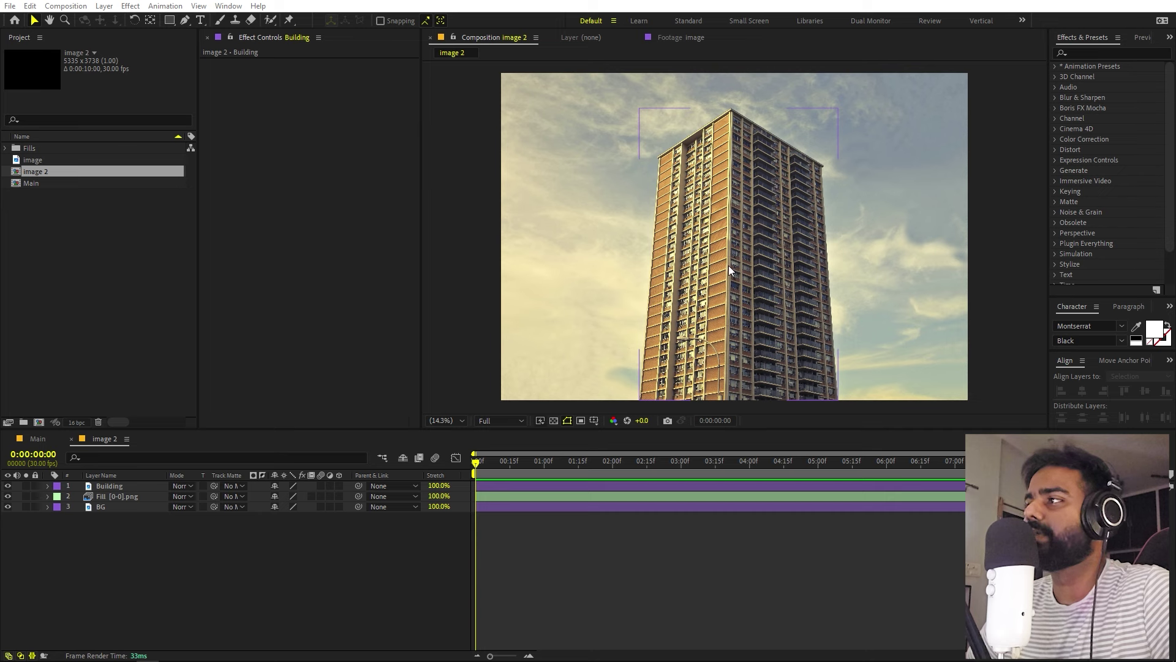
click(750, 249)
drag(750, 249, 362, 333)
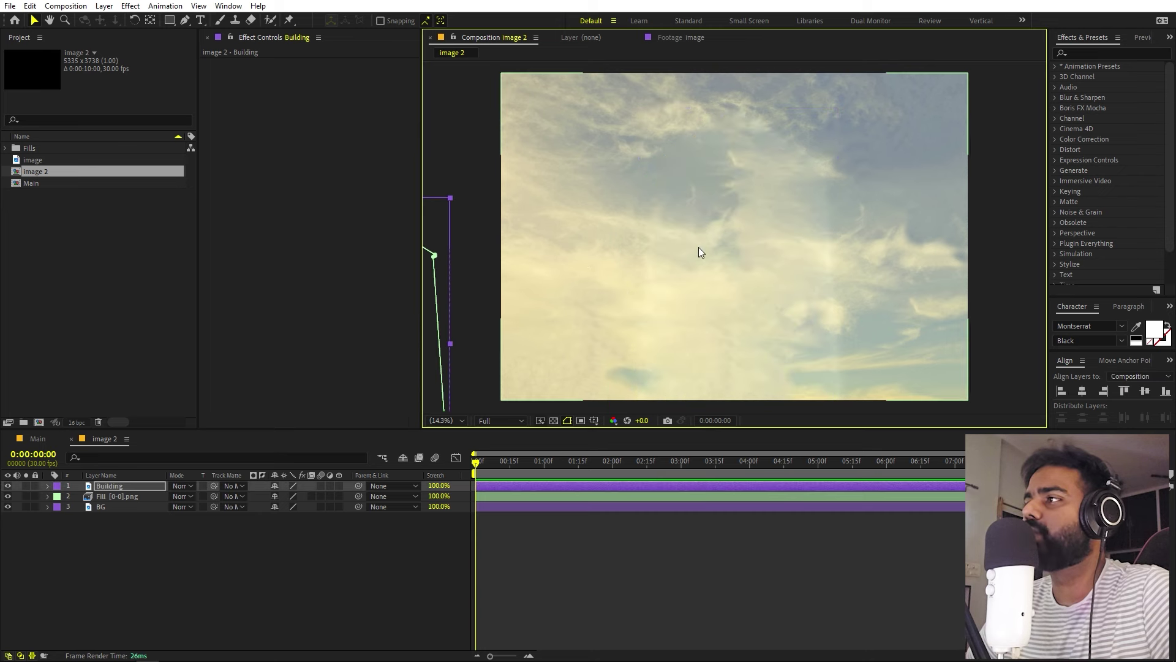
key(ctrl+z)
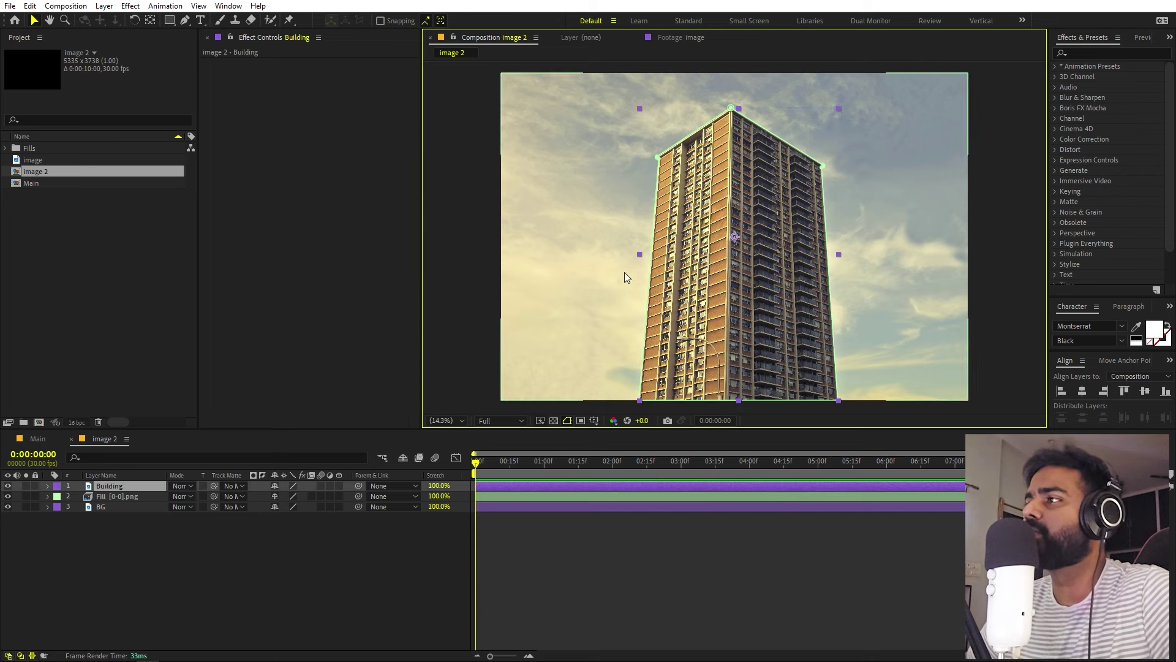
drag(719, 217, 393, 300)
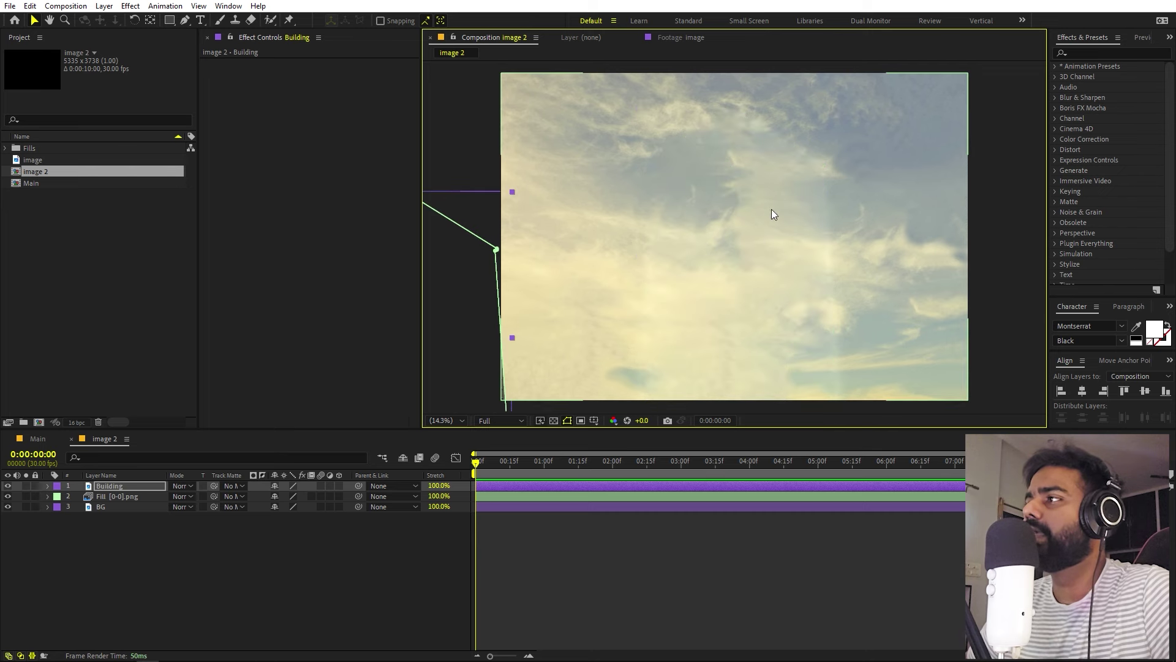
key(ctrl+z)
click(615, 535)
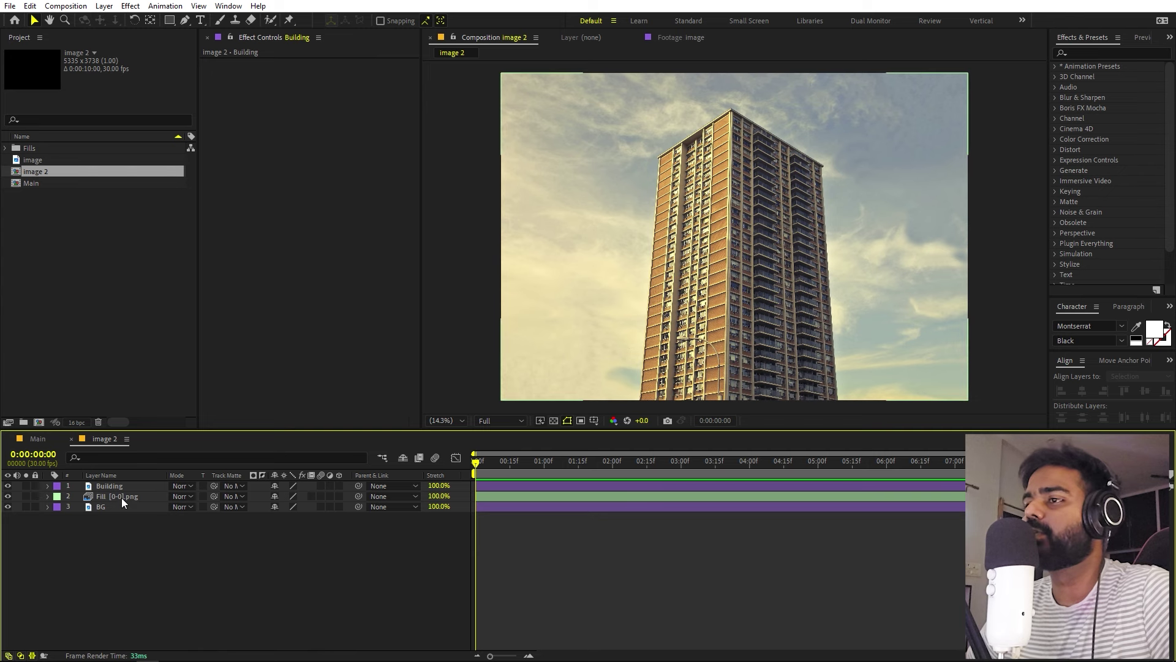
click(109, 487)
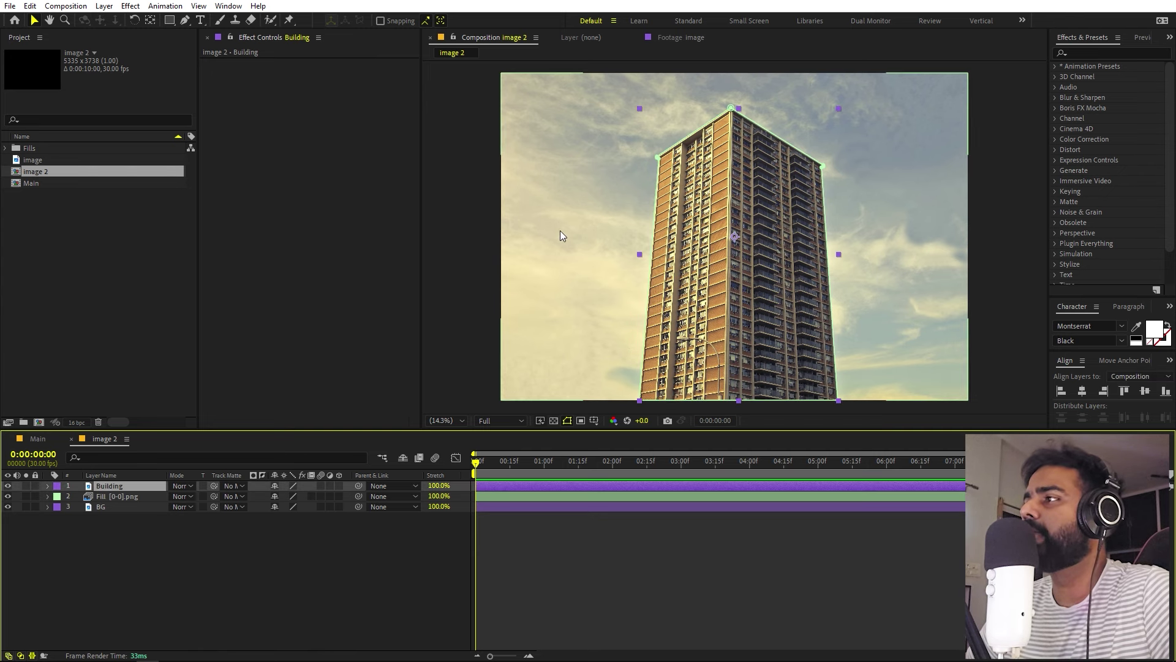
scroll(566, 215, up, 1)
key(space)
drag(729, 161, 723, 296)
key(v)
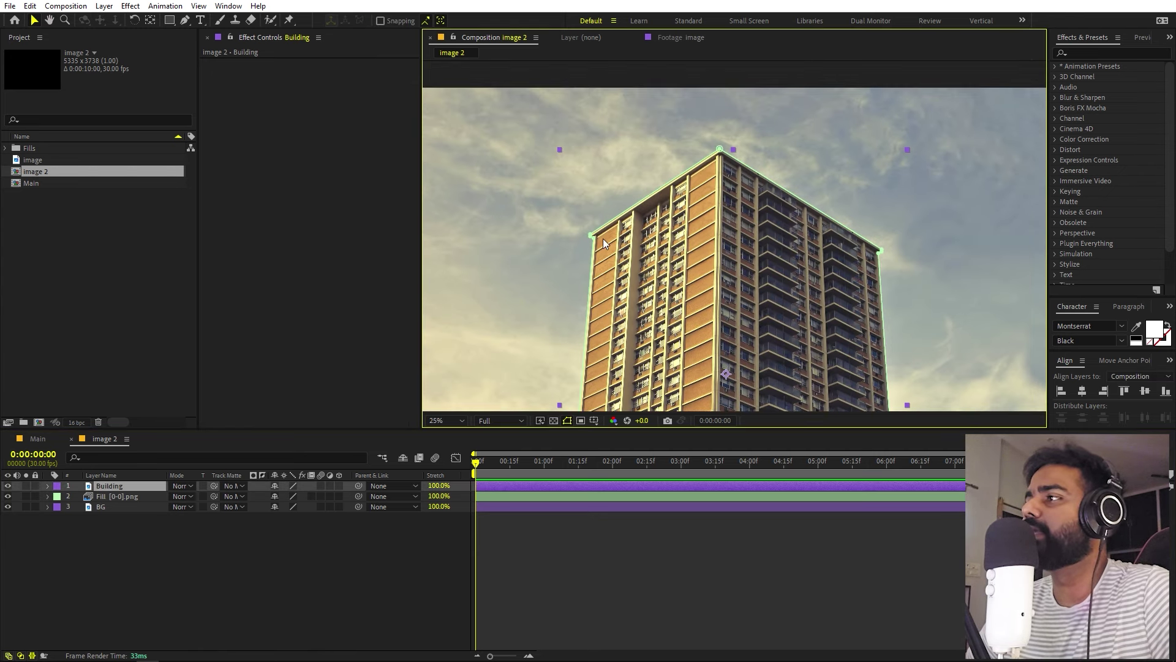
key(shift+slash)
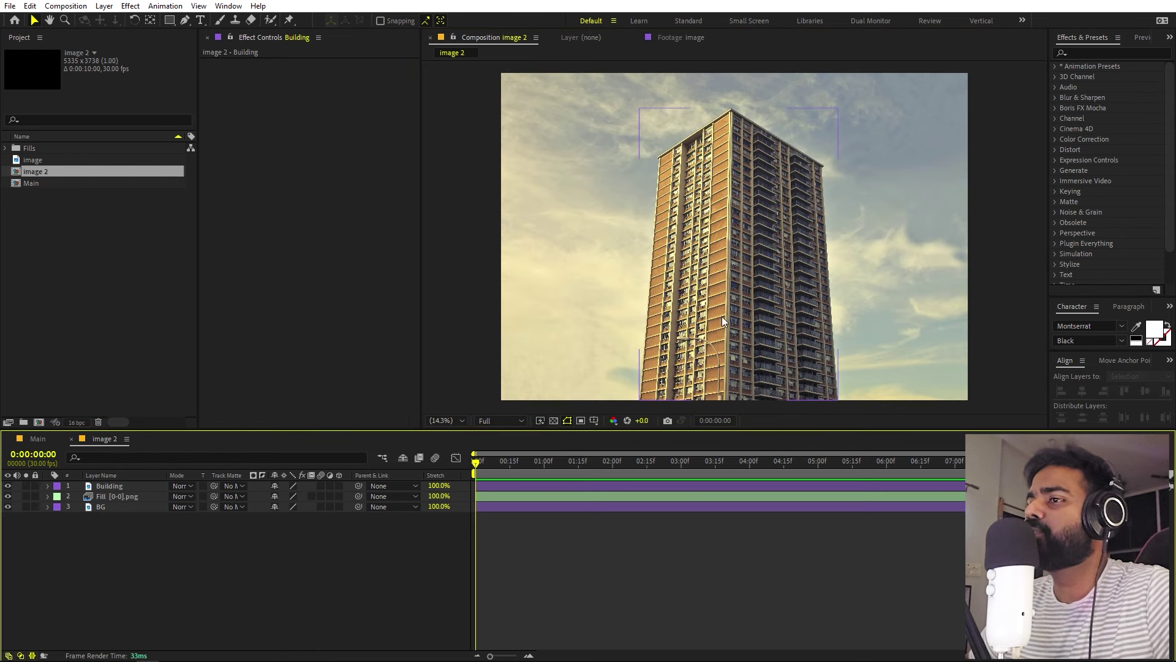
- Pre-compose the Building layer as "Part 1", moving all attributes into the new composition
click(123, 489)
right_click(123, 489)
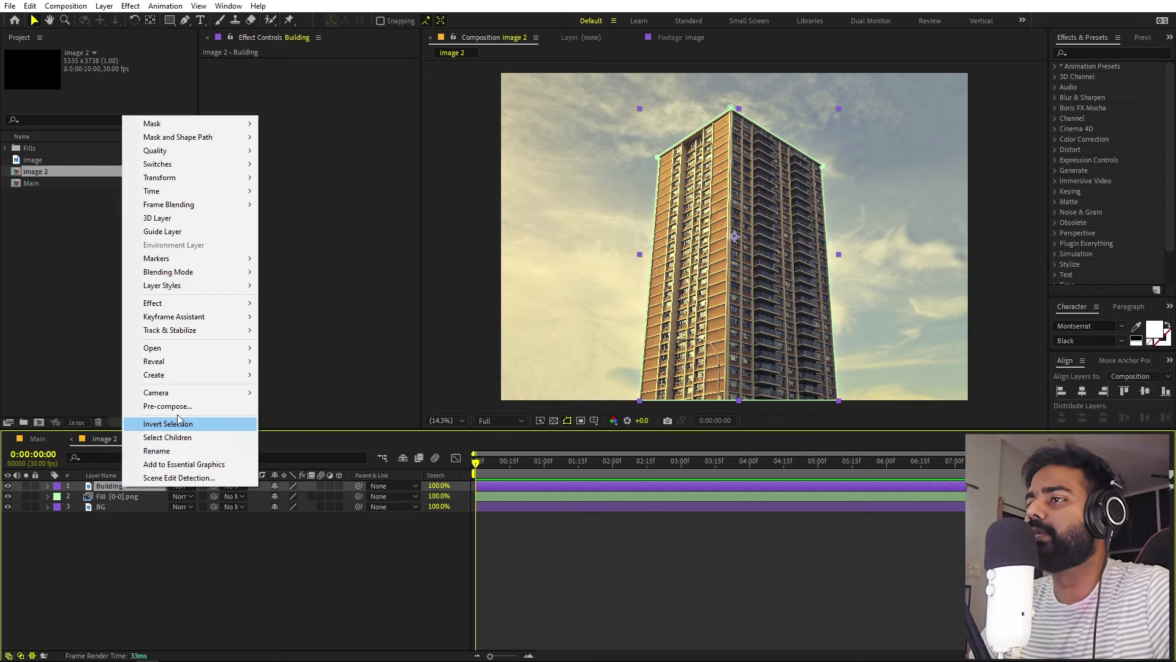
click(182, 405)
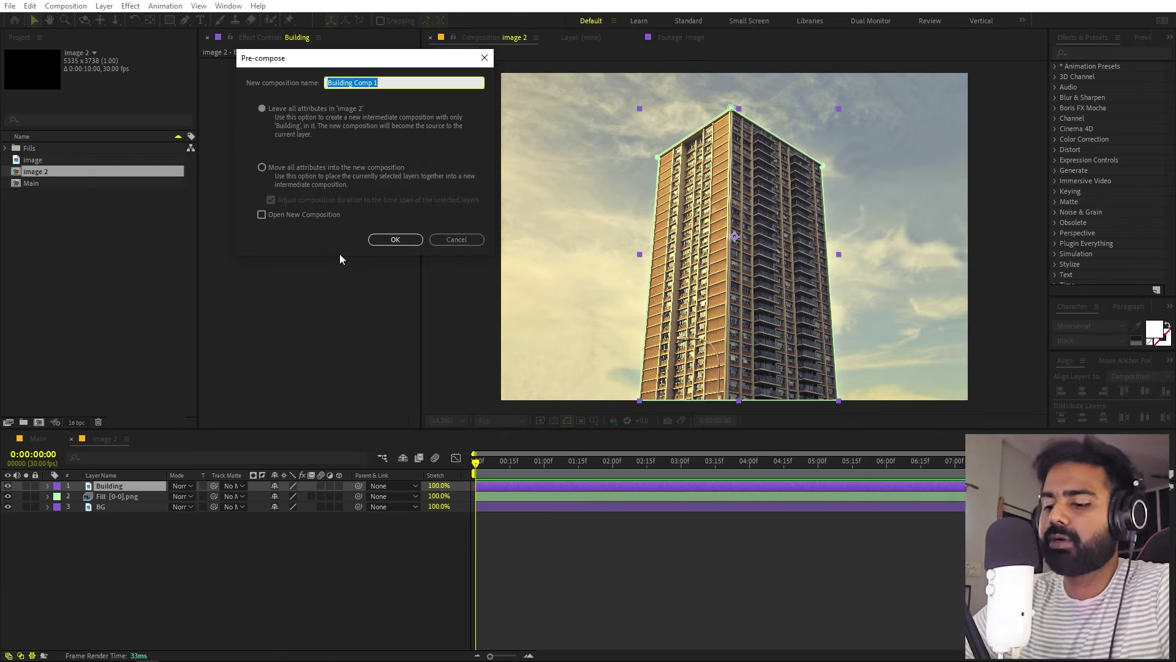
text(Part)
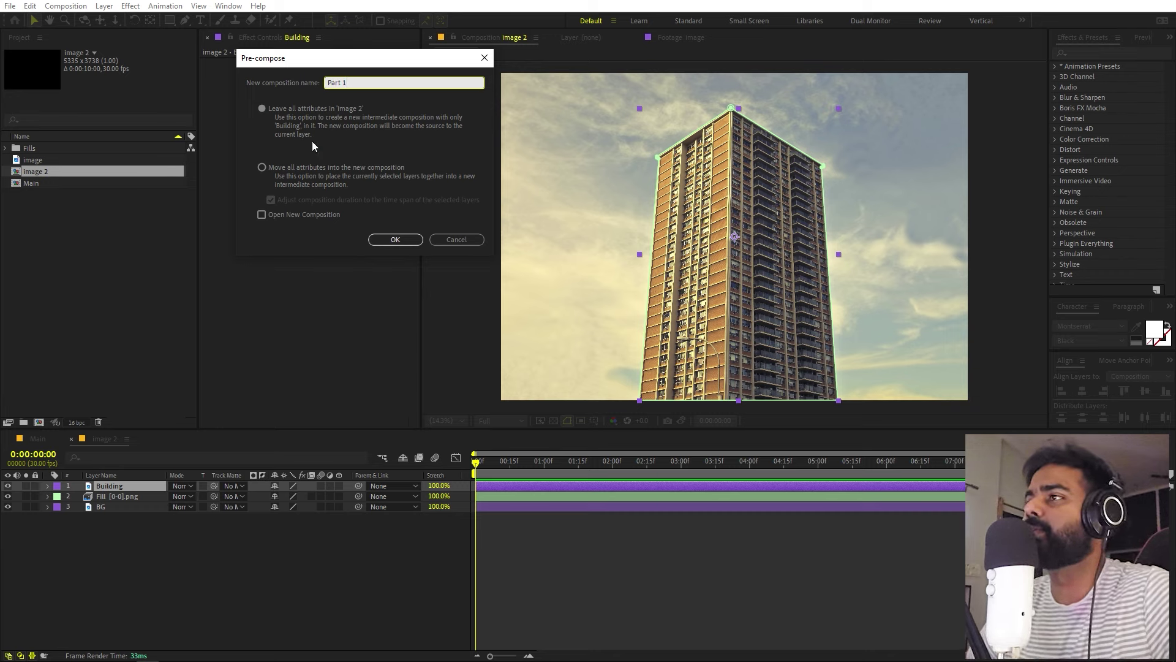
text( 1)
click(279, 169)
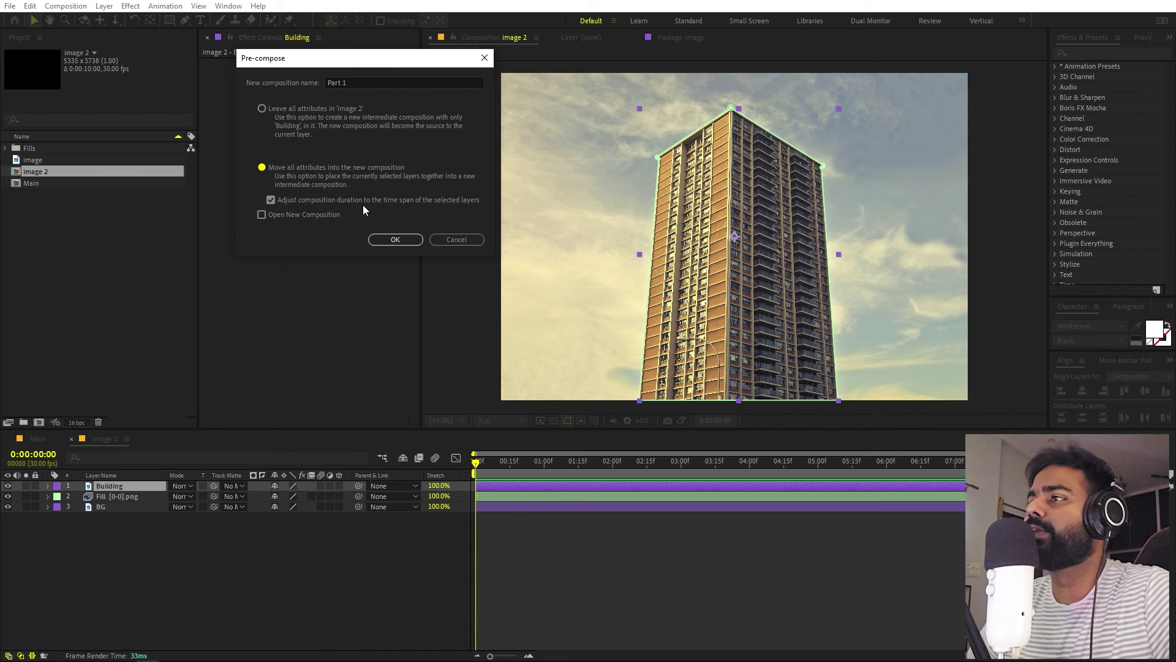
click(384, 240)
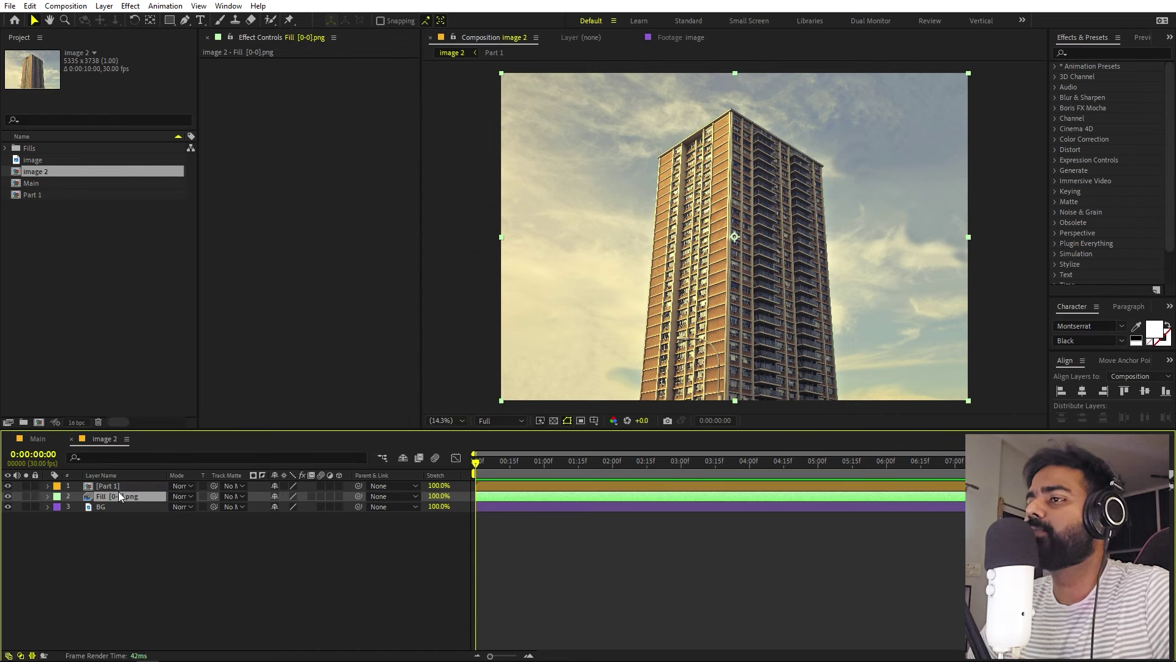
scroll(631, 199, up, 1)
drag(650, 190, 607, 207)
key(v)
scroll(593, 266, down, 1)
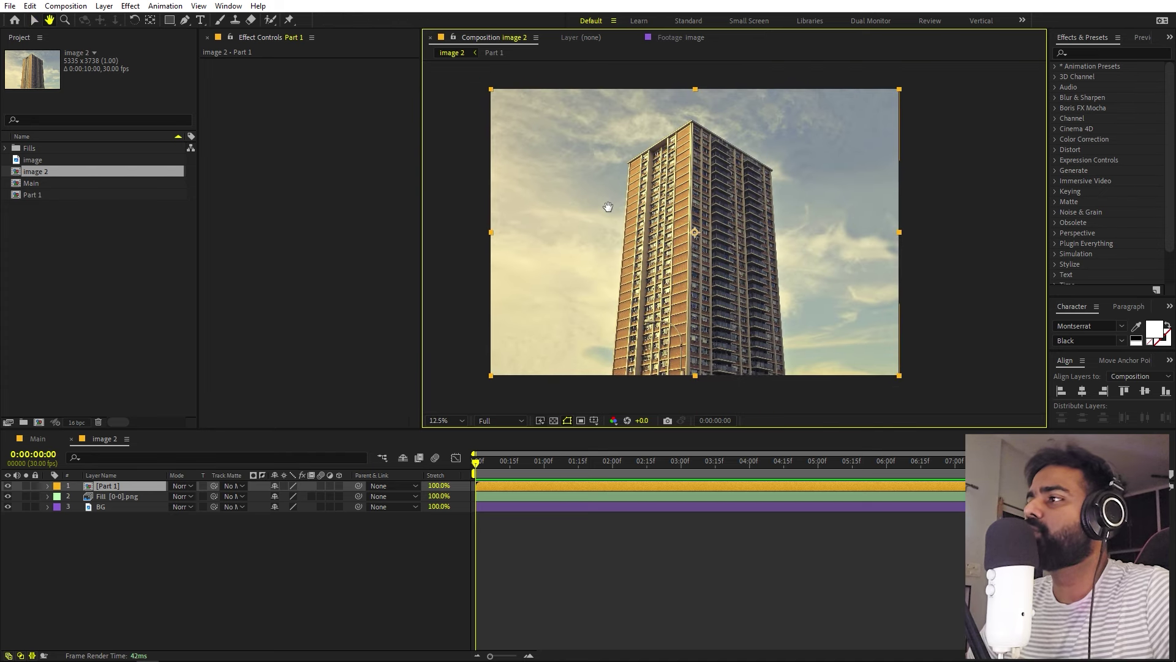
key(ctrl+shift+h)
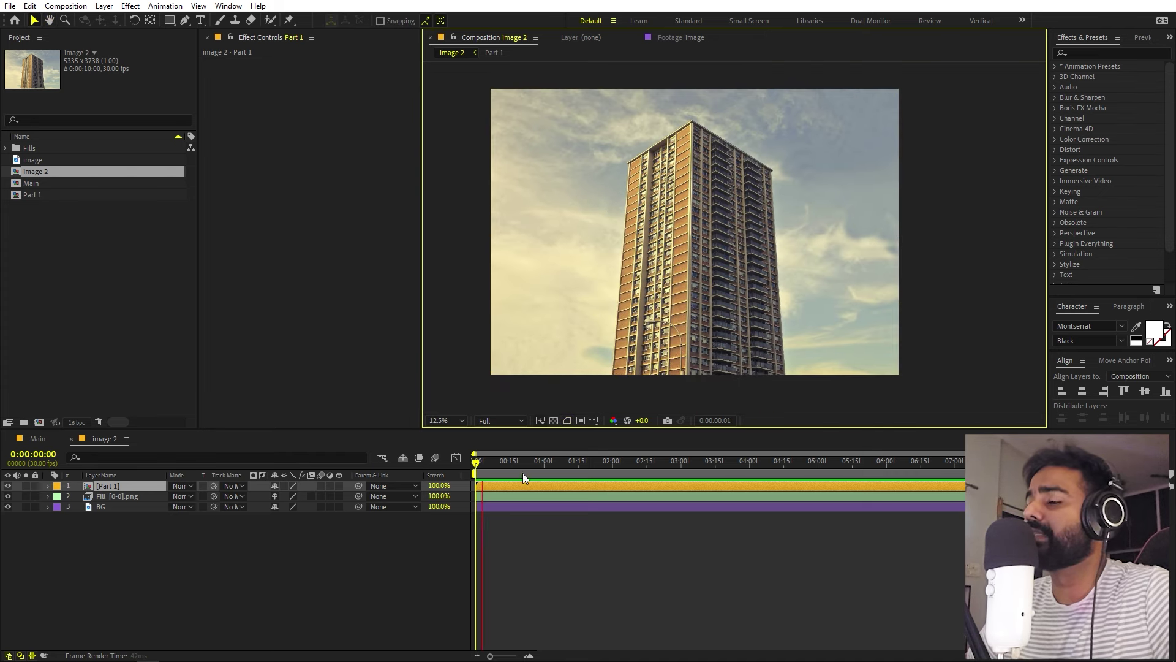
key(space)
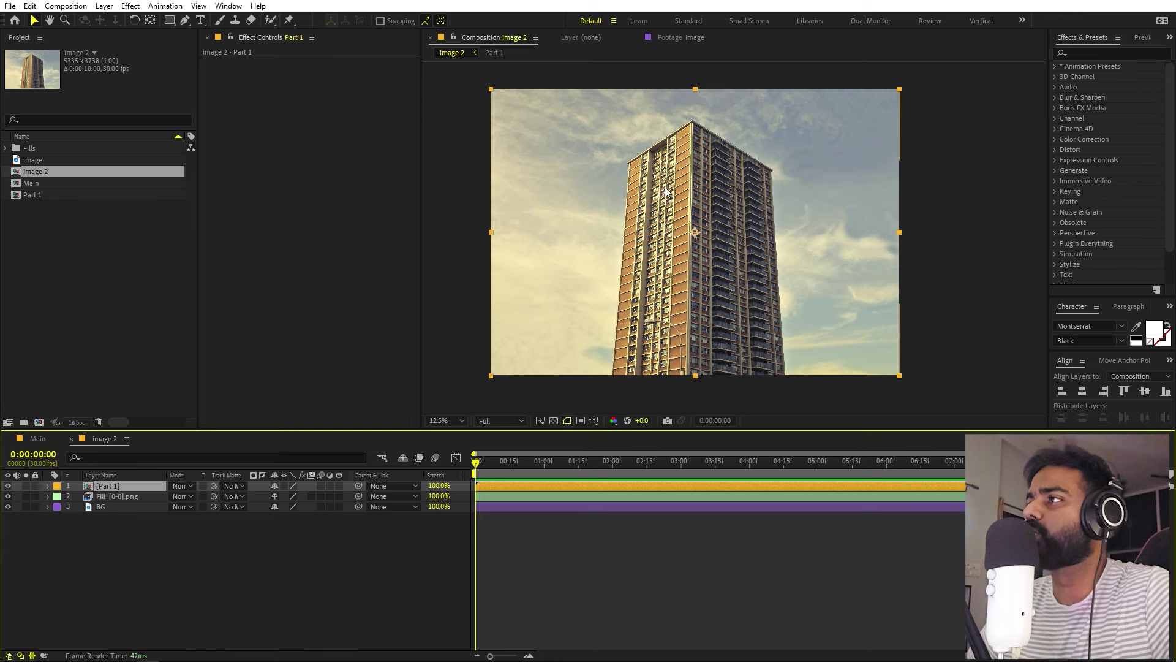
- Start a Pen tool mask on the Part 1 layer with points just outside the roof's left, front and right corners
scroll(666, 134, up, 1)
drag(682, 195, 751, 387)
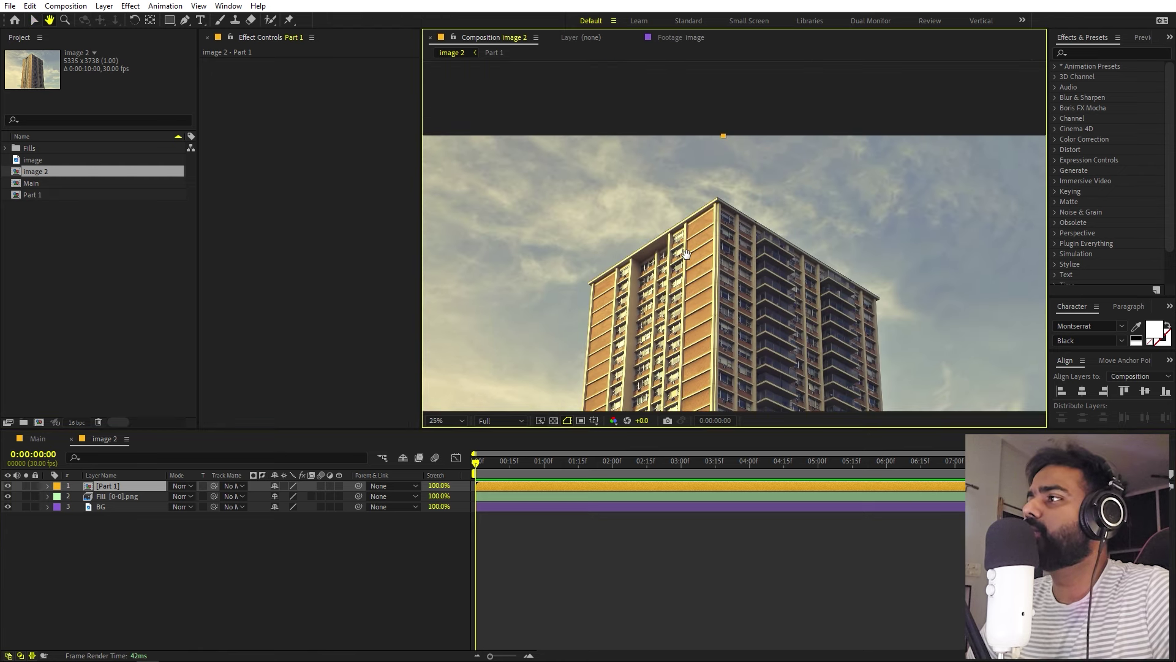
scroll(671, 251, up, 2)
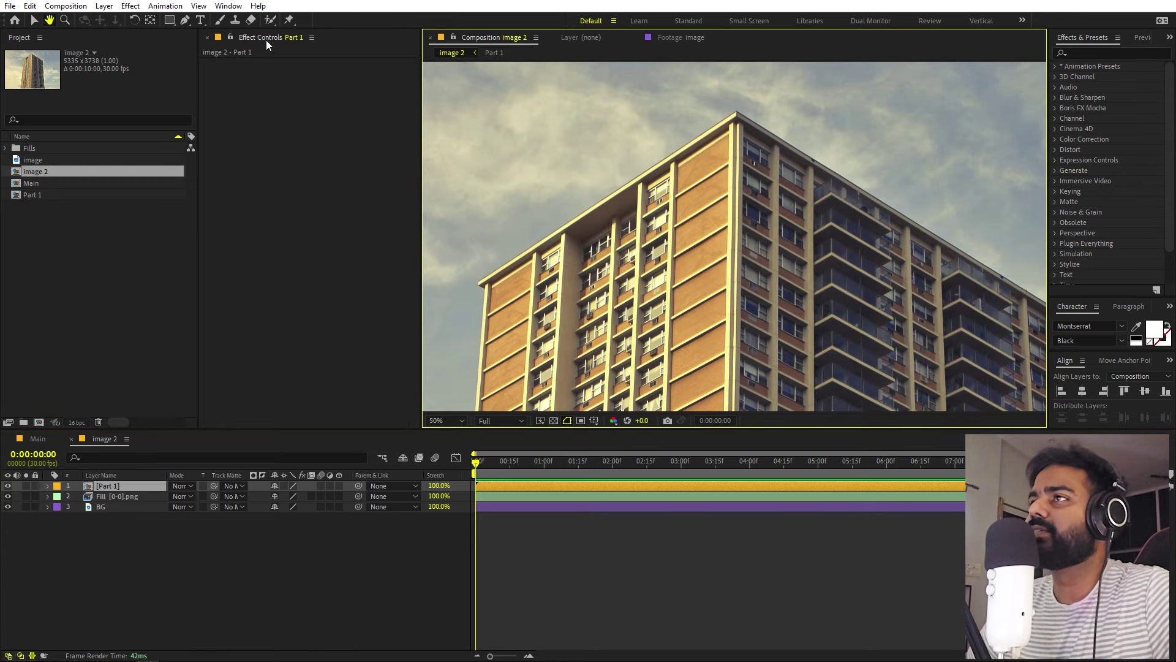
click(185, 20)
click(121, 484)
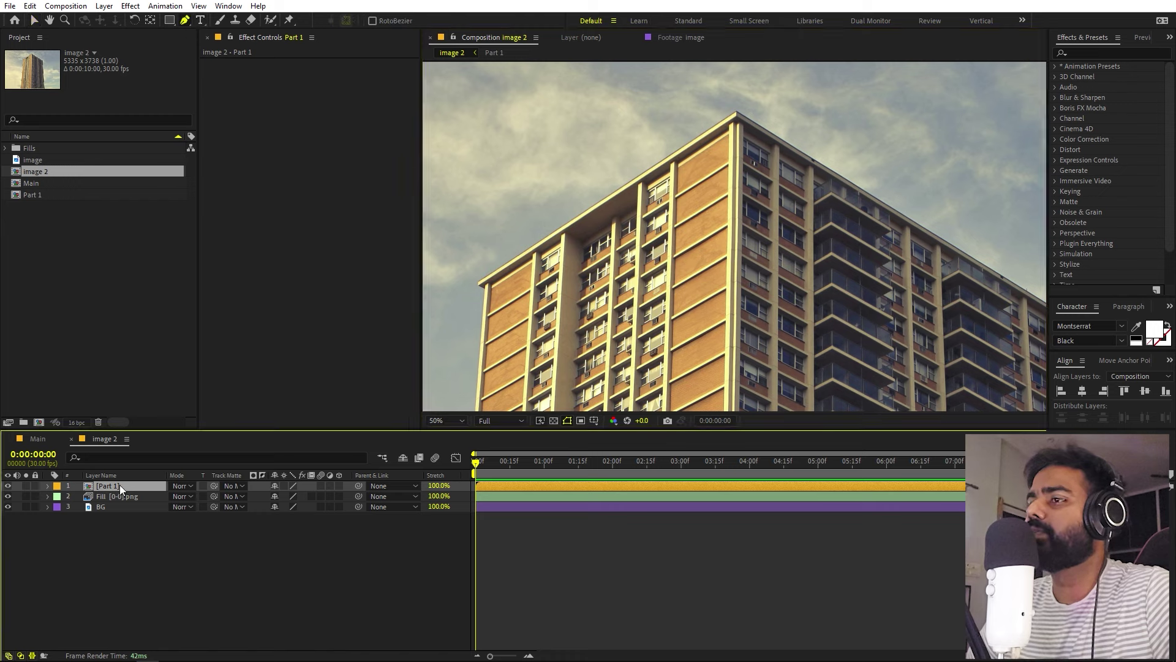
click(469, 278)
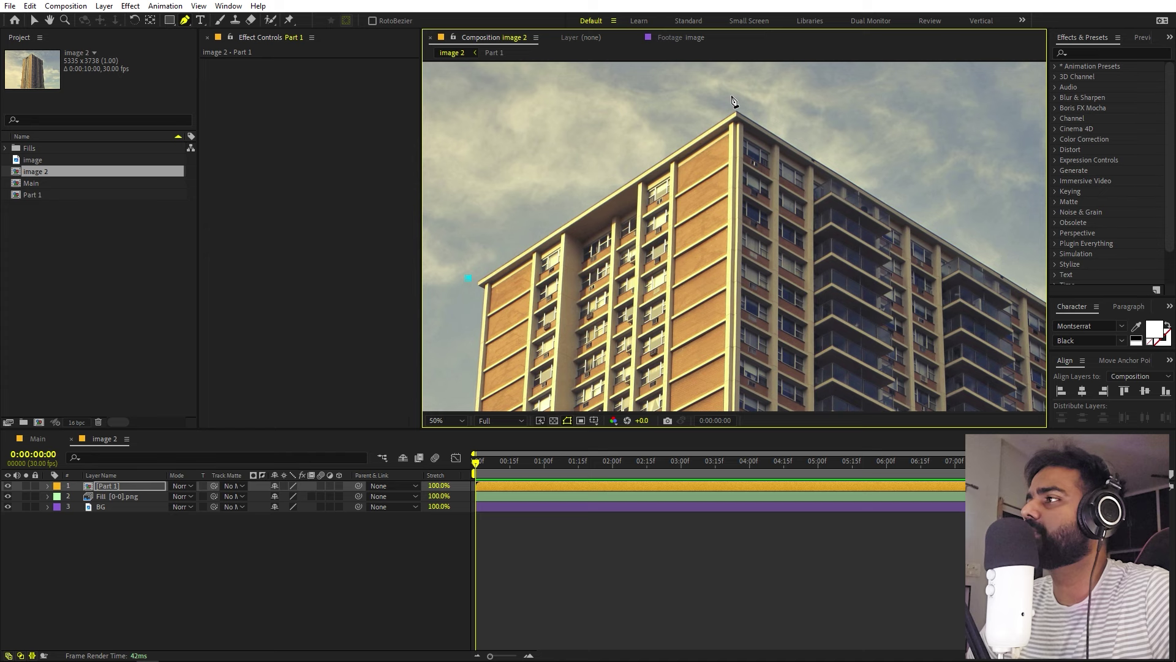
drag(1036, 297, 756, 192)
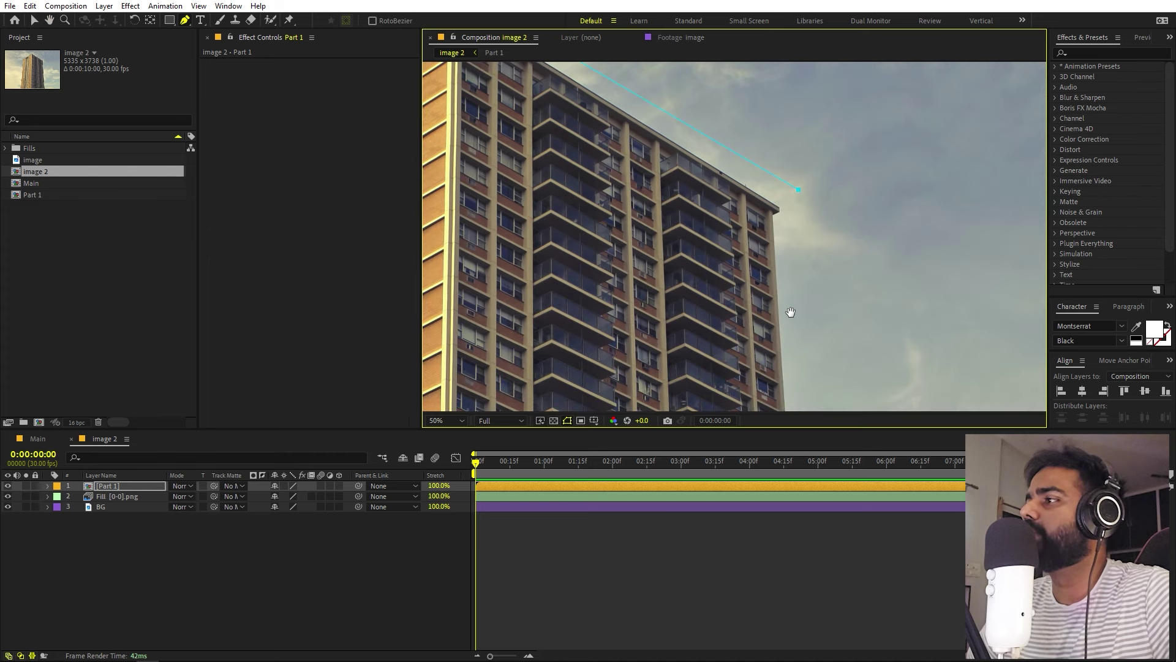
- Continue the mask down the building's right side and bring its lower point close against the wall edge
drag(791, 313, 750, 121)
drag(757, 185, 912, 249)
scroll(830, 229, down, 2)
scroll(815, 184, up, 2)
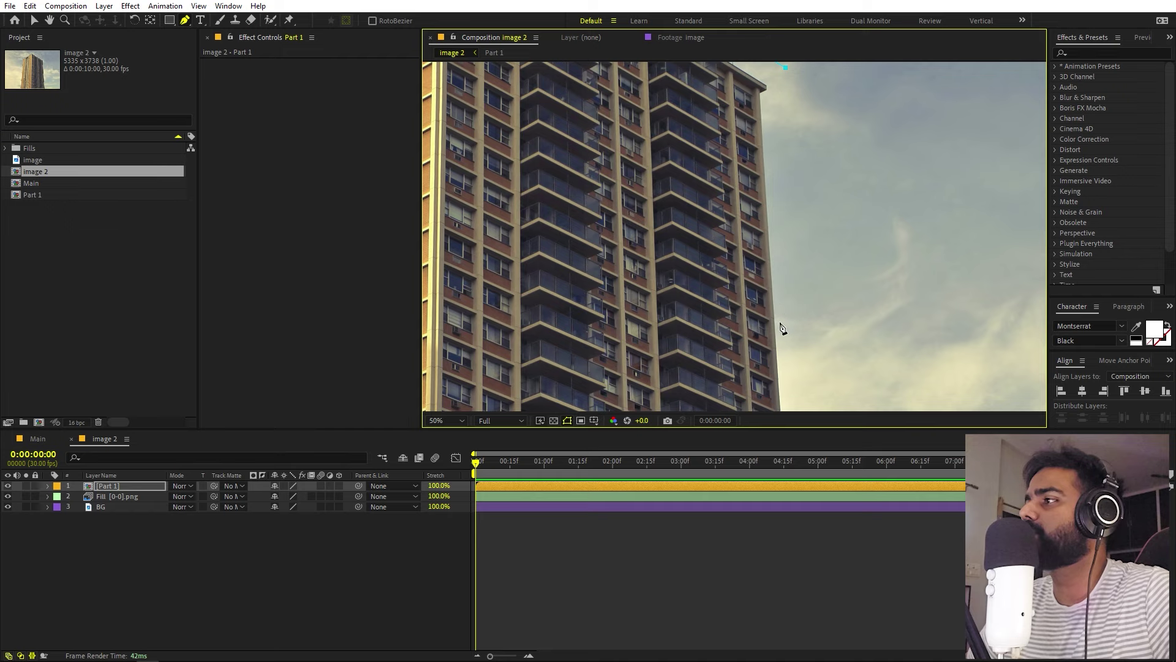
scroll(792, 324, up, 4)
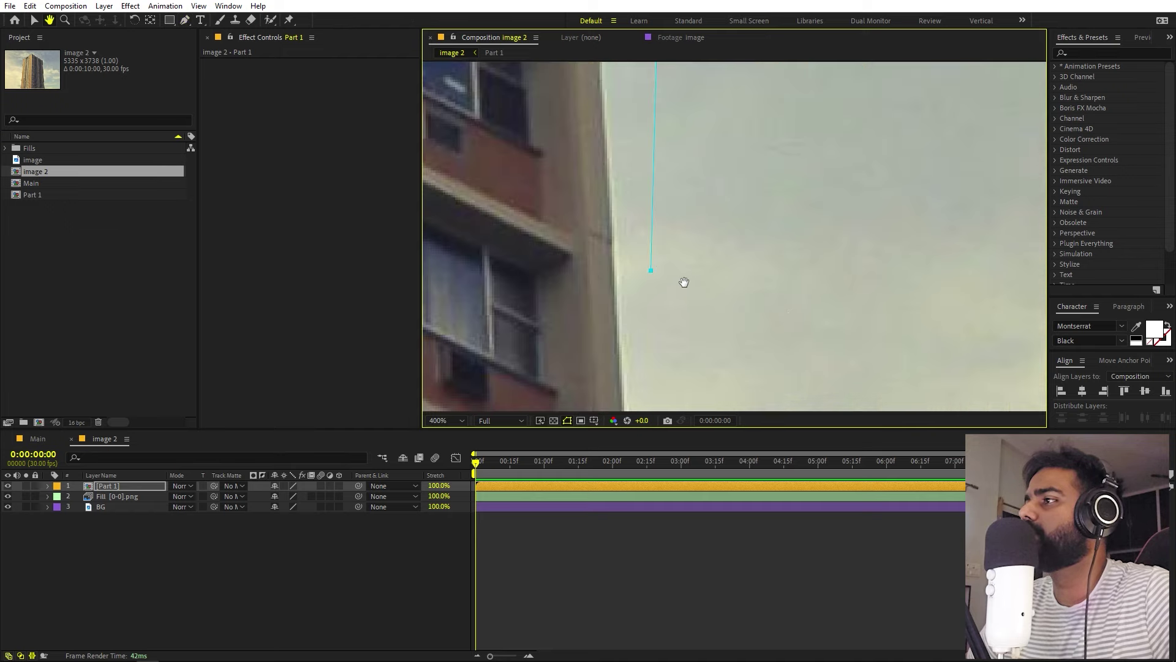
drag(650, 270, 622, 268)
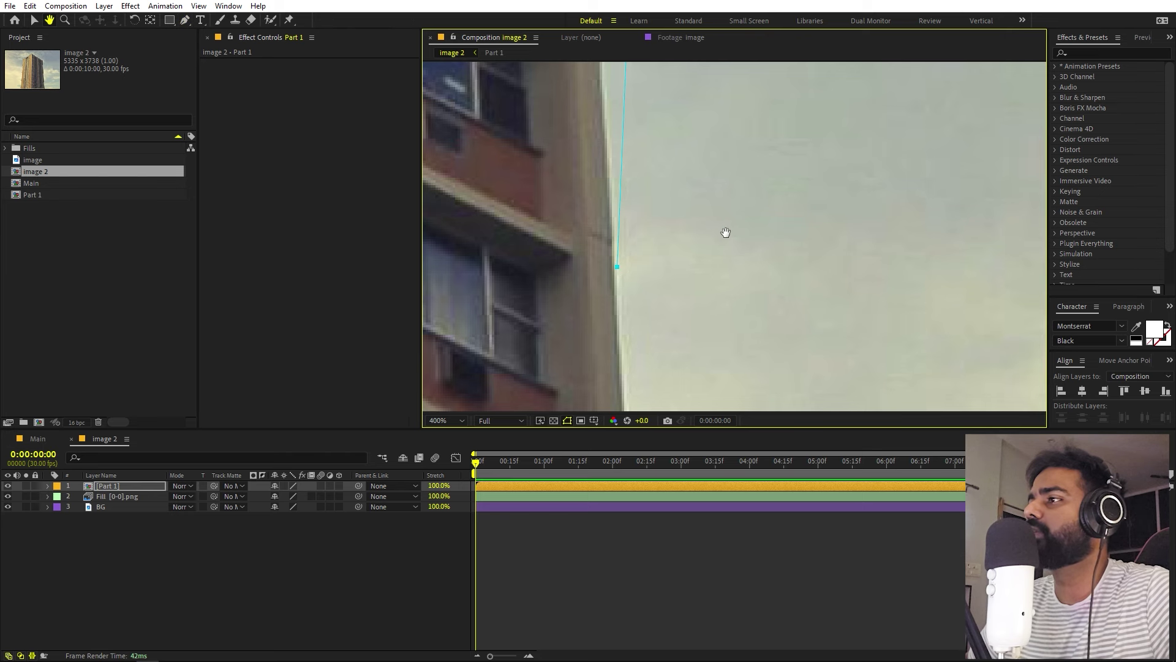
scroll(858, 281, down, 4)
scroll(901, 319, down, 2)
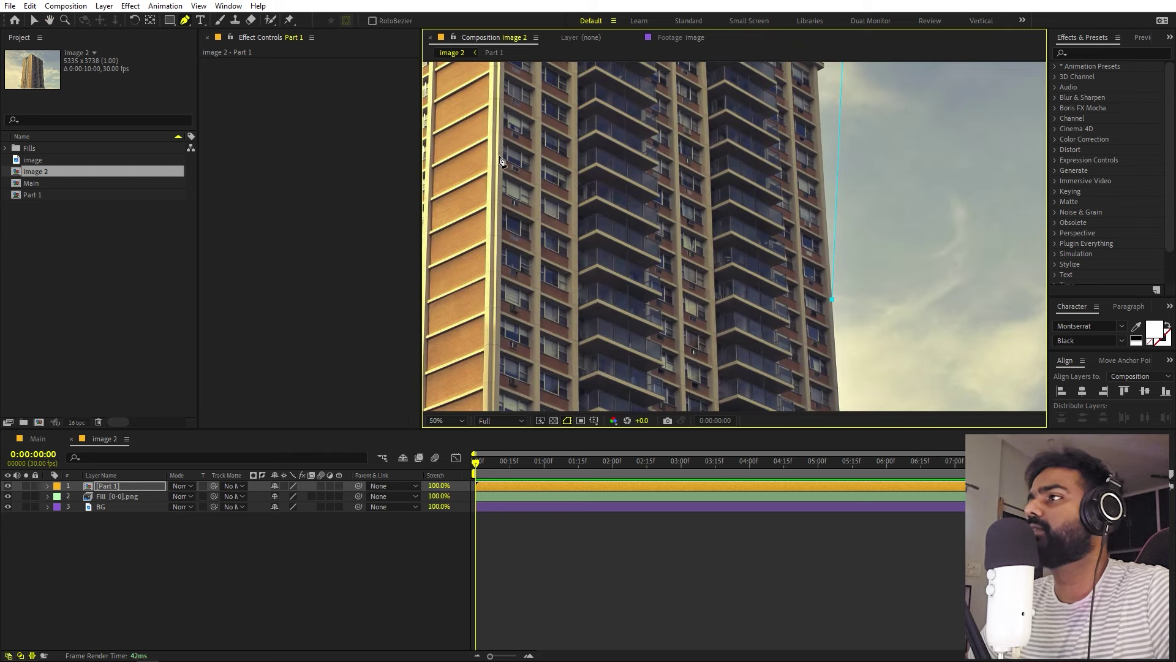
- Form the mask's lower boundary with points on the building's front corner edge and just outside its left side, roughly following the roofline angle
click(500, 156)
mouse_move(500, 157)
mouse_down()
mouse_move(497, 173)
mouse_move(498, 138)
mouse_up()
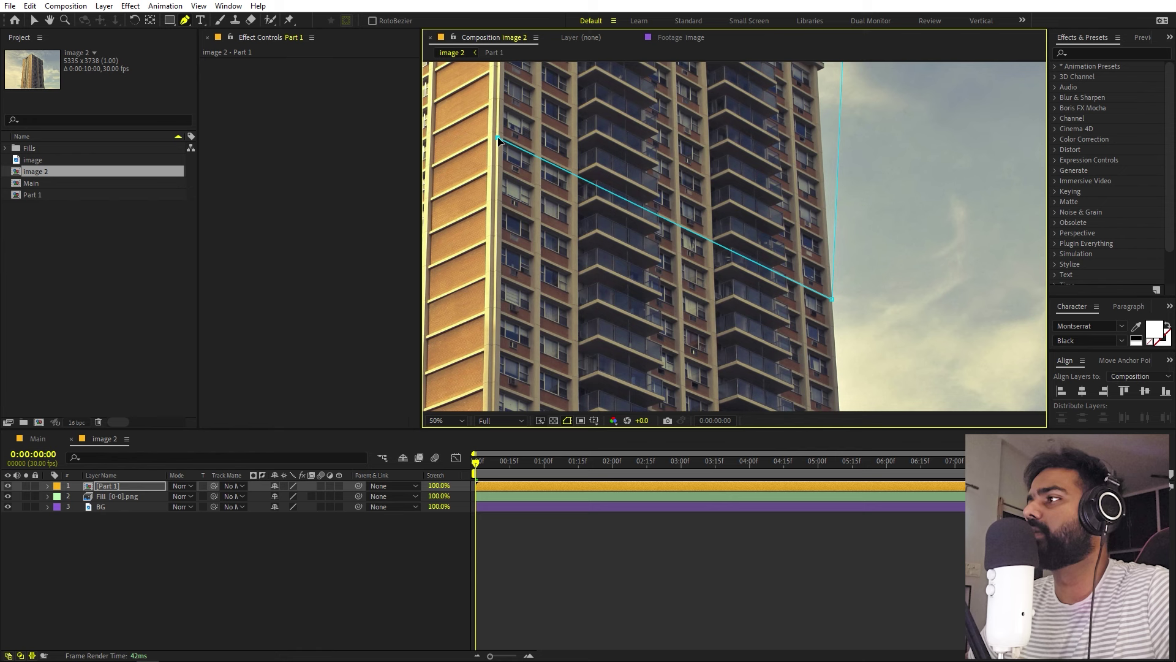
key(space)
drag(440, 194, 694, 169)
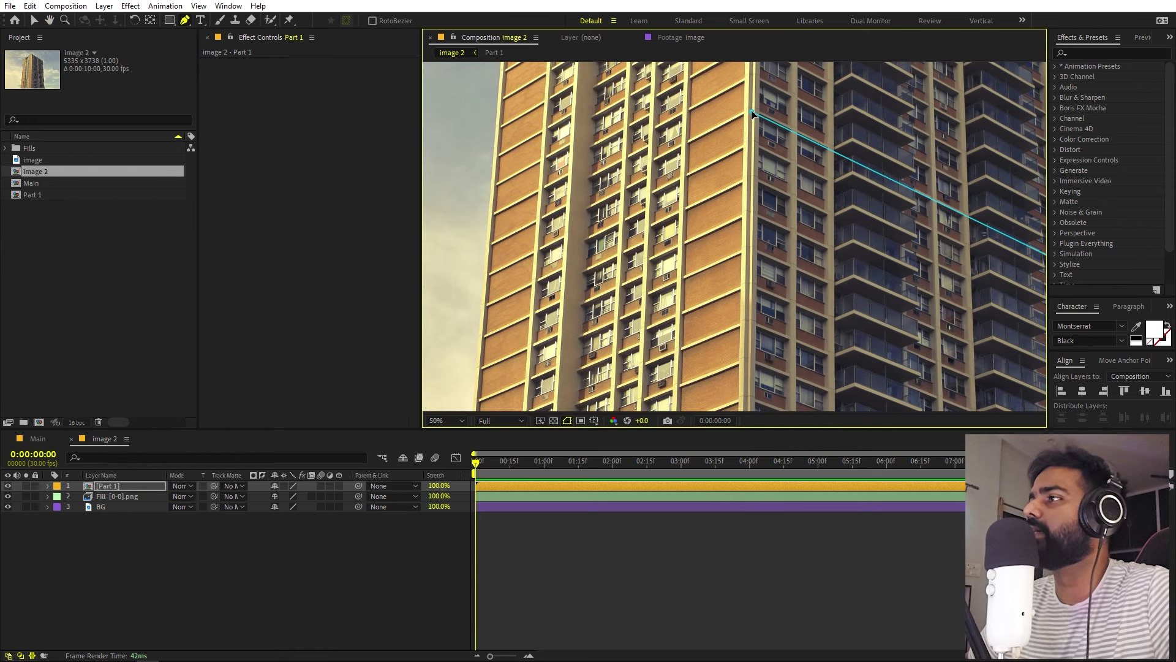
click(482, 216)
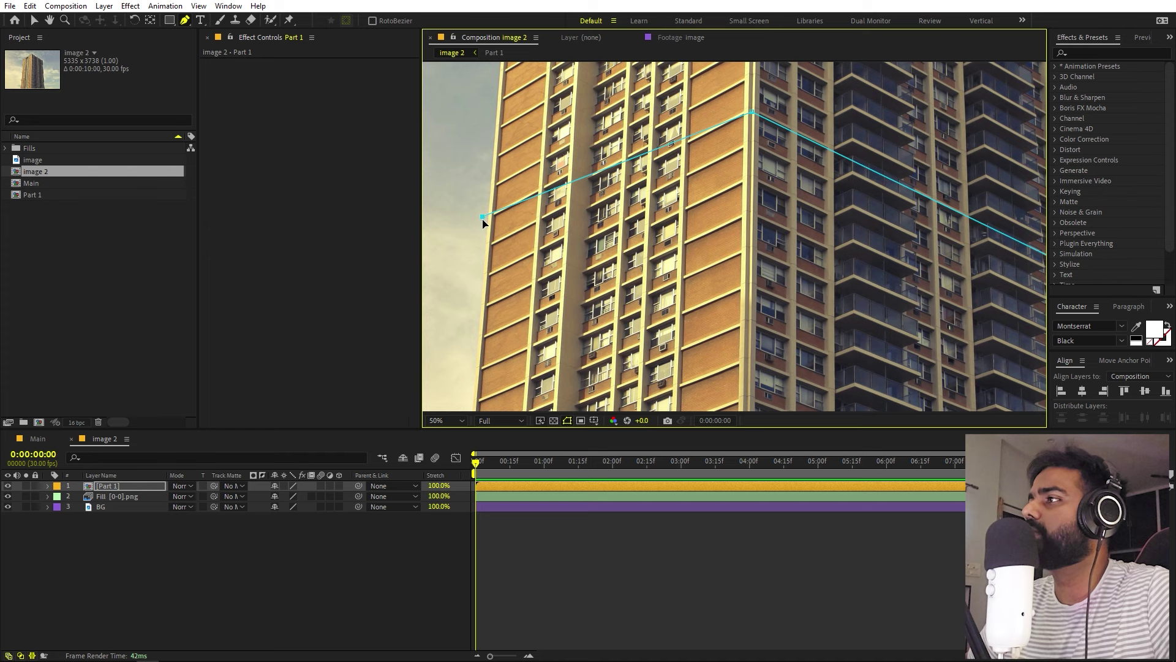
drag(483, 220, 476, 256)
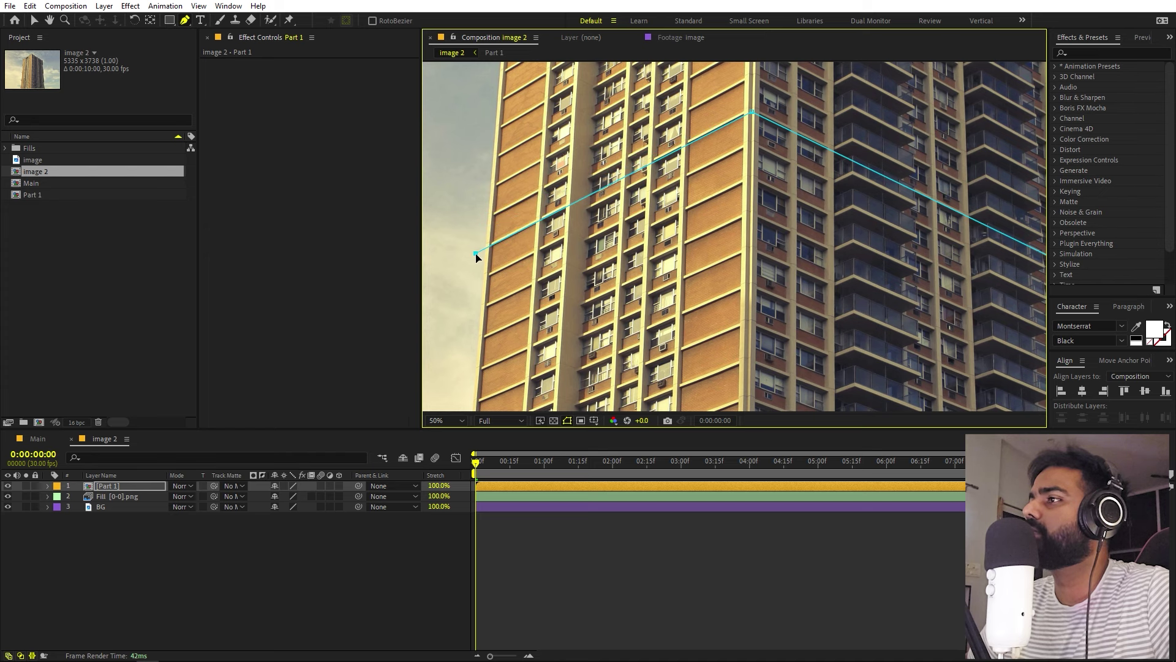
- Close the mask at its starting point by the roof's left corner and deselect the layer
drag(584, 173, 637, 348)
drag(614, 271, 619, 279)
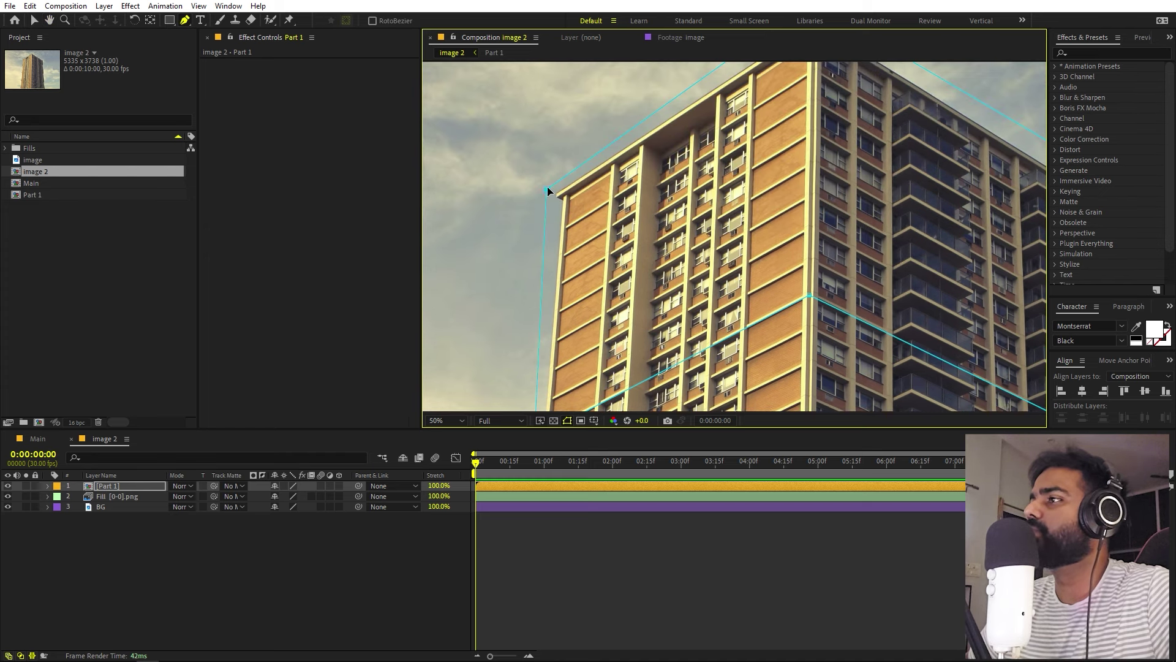
click(548, 187)
scroll(661, 209, down, 3)
click(701, 575)
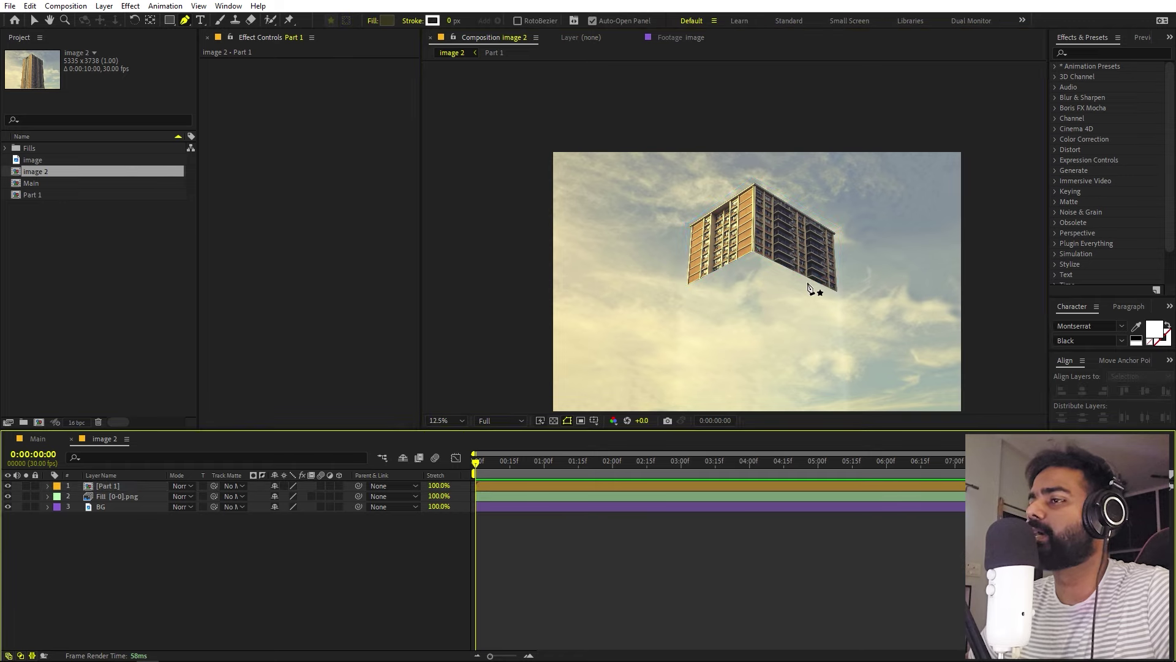
- Duplicate the masked Part 1 layer and rename the copy "Part 2"
click(119, 483)
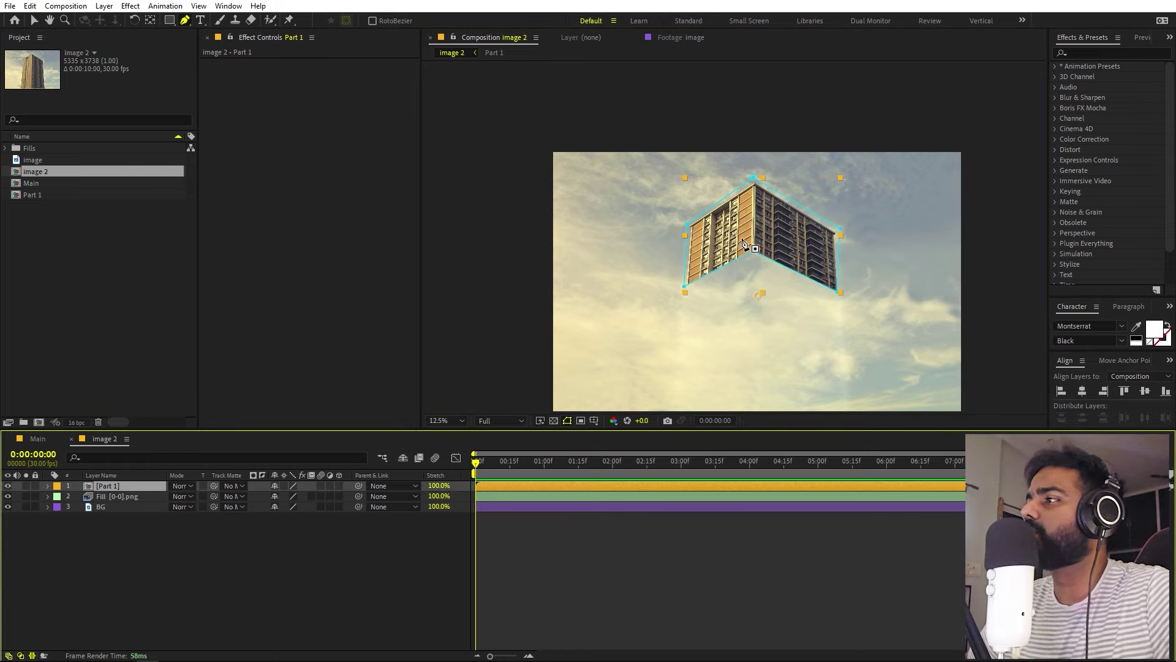
click(446, 420)
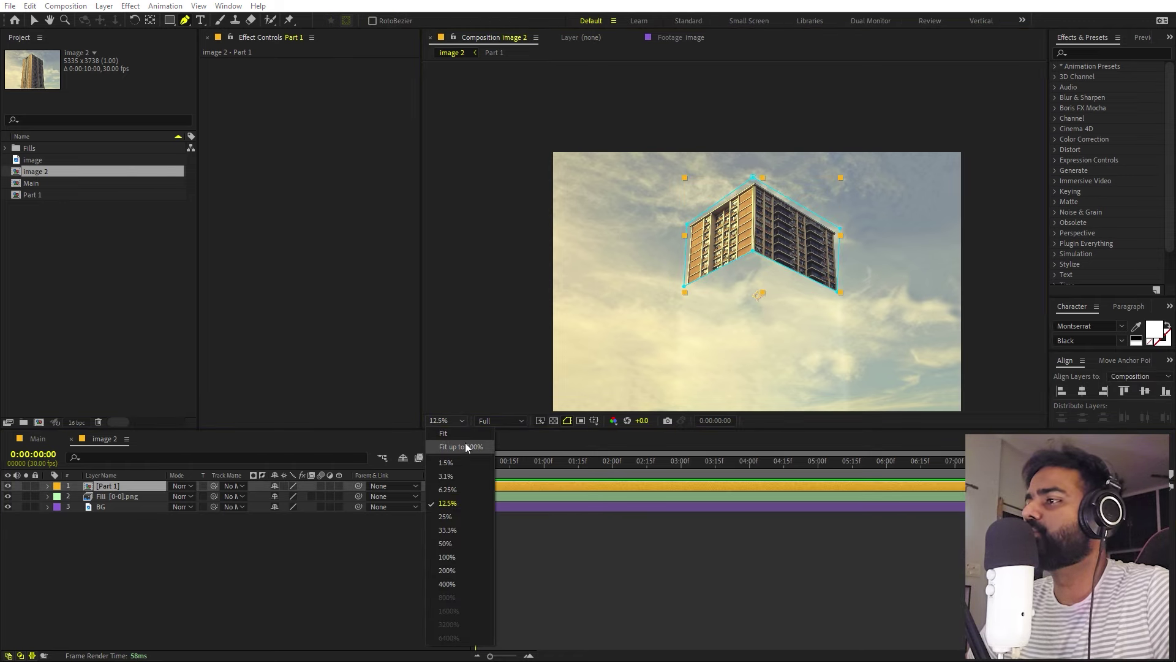
click(465, 446)
click(131, 488)
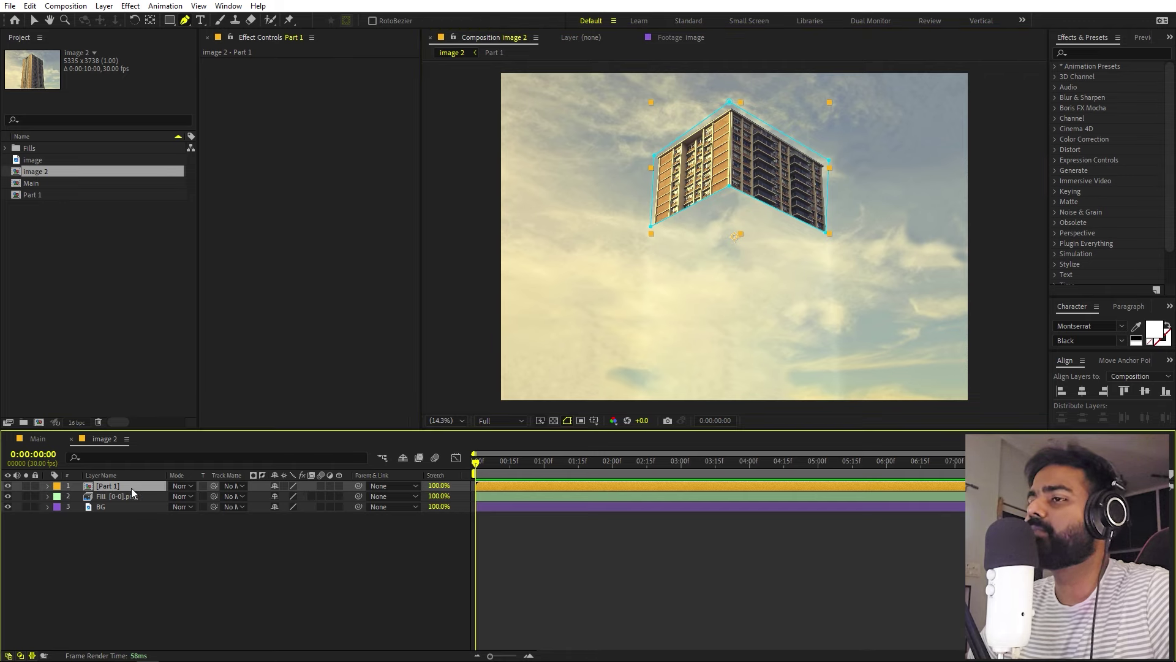
key(ctrl+d)
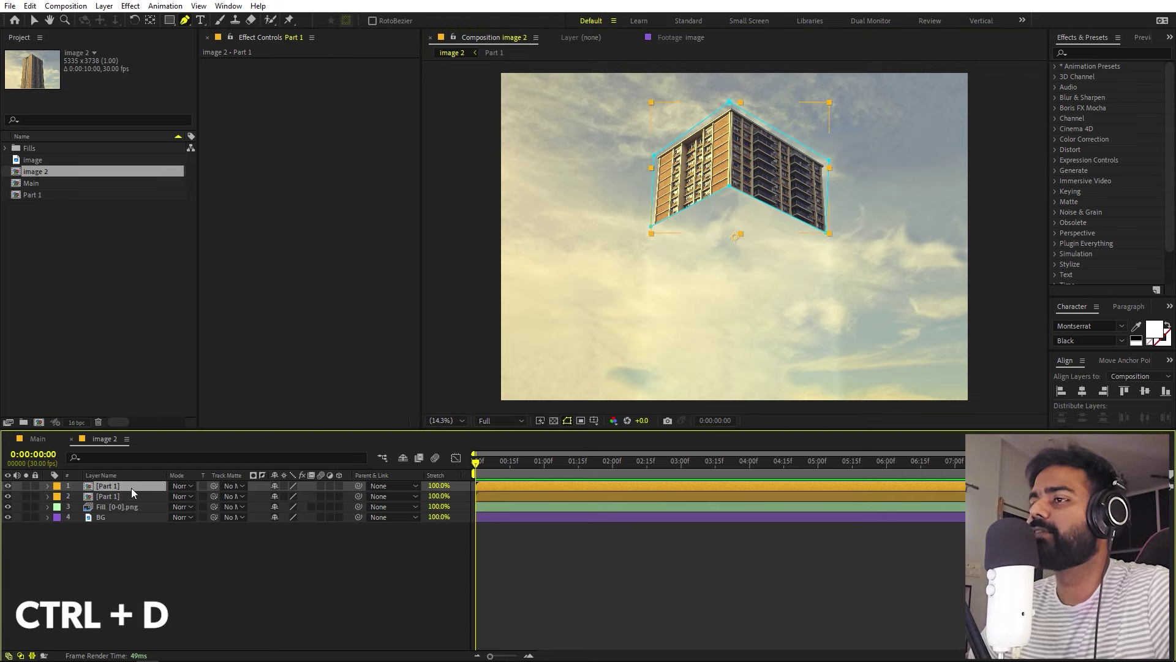
key(Return)
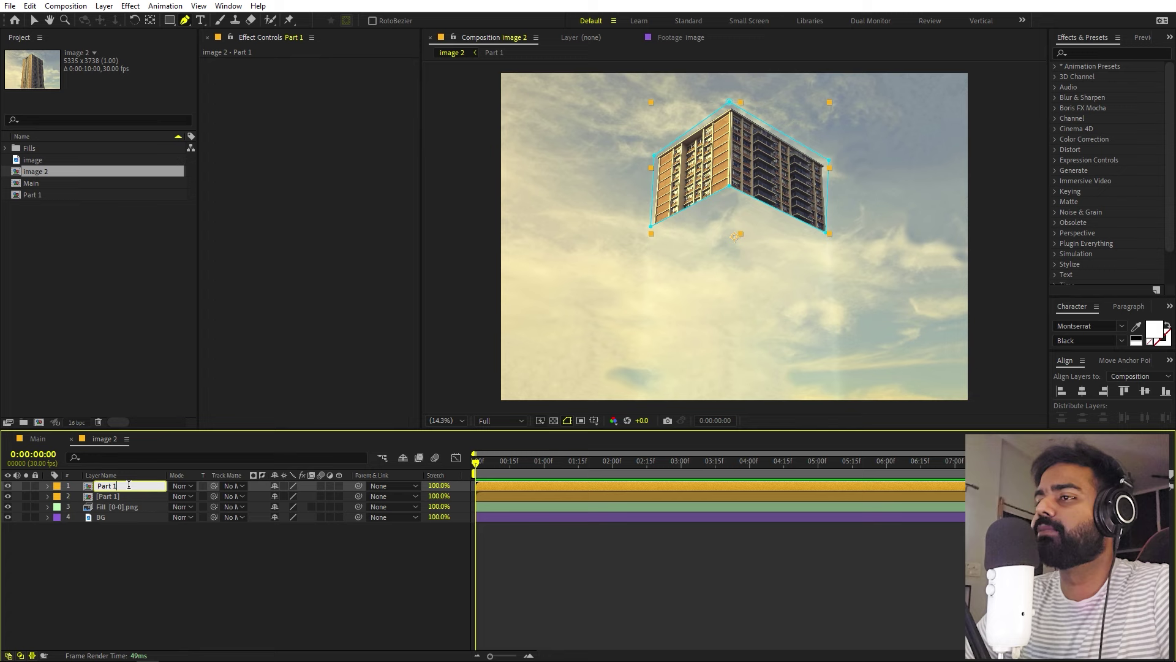
text(Part 2)
key(Return)
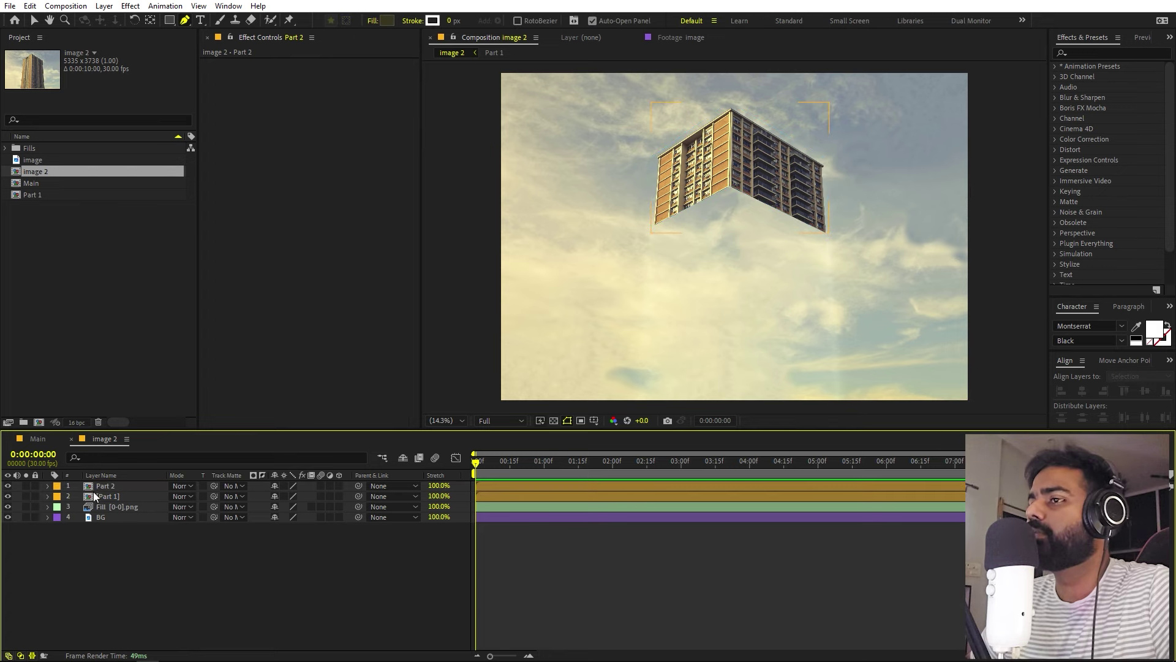
- Move all points of Part 2's mask down the building to reveal the section below Part 1, slightly overlapping it
scroll(642, 243, up, 2)
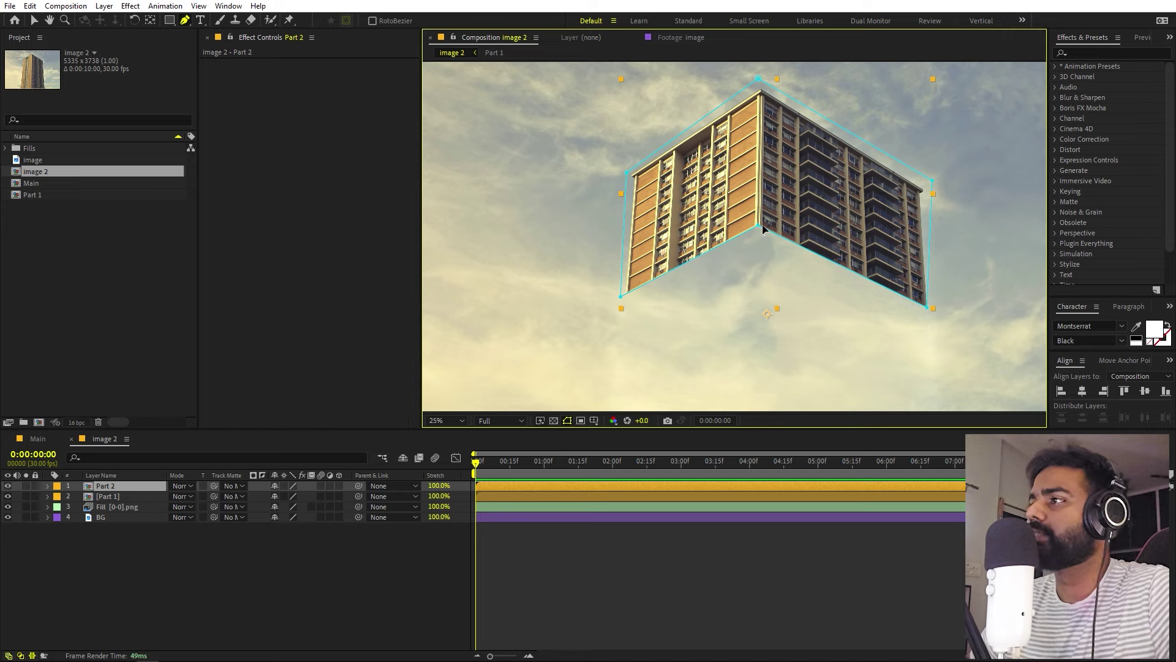
click(624, 172)
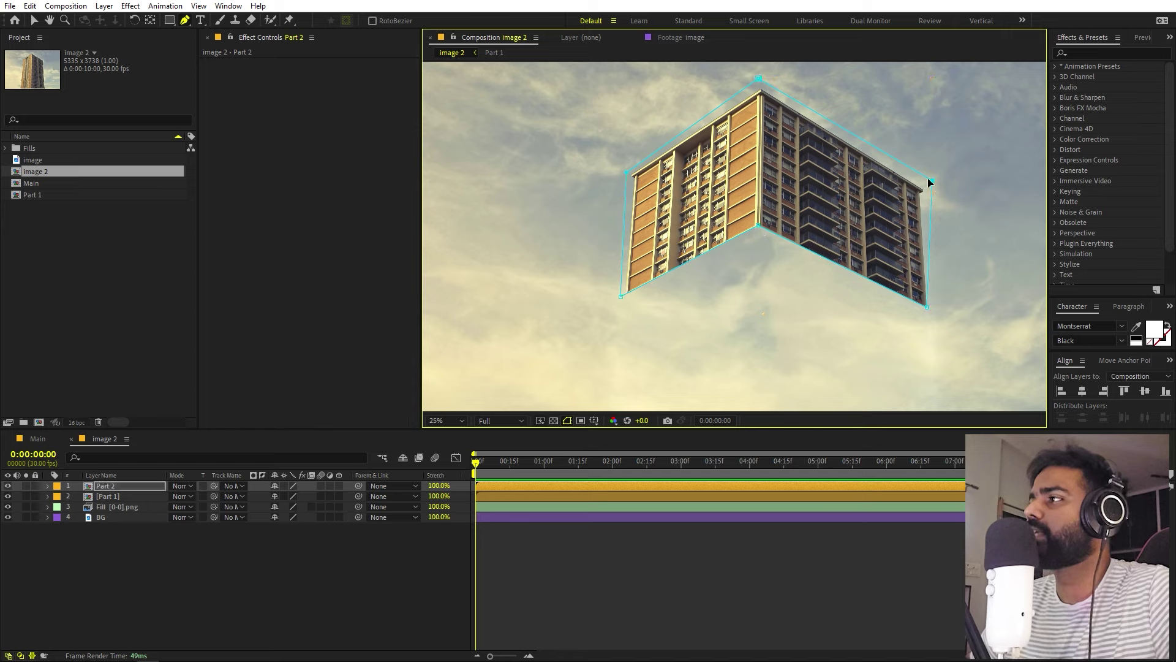
drag(760, 80, 762, 263)
click(178, 545)
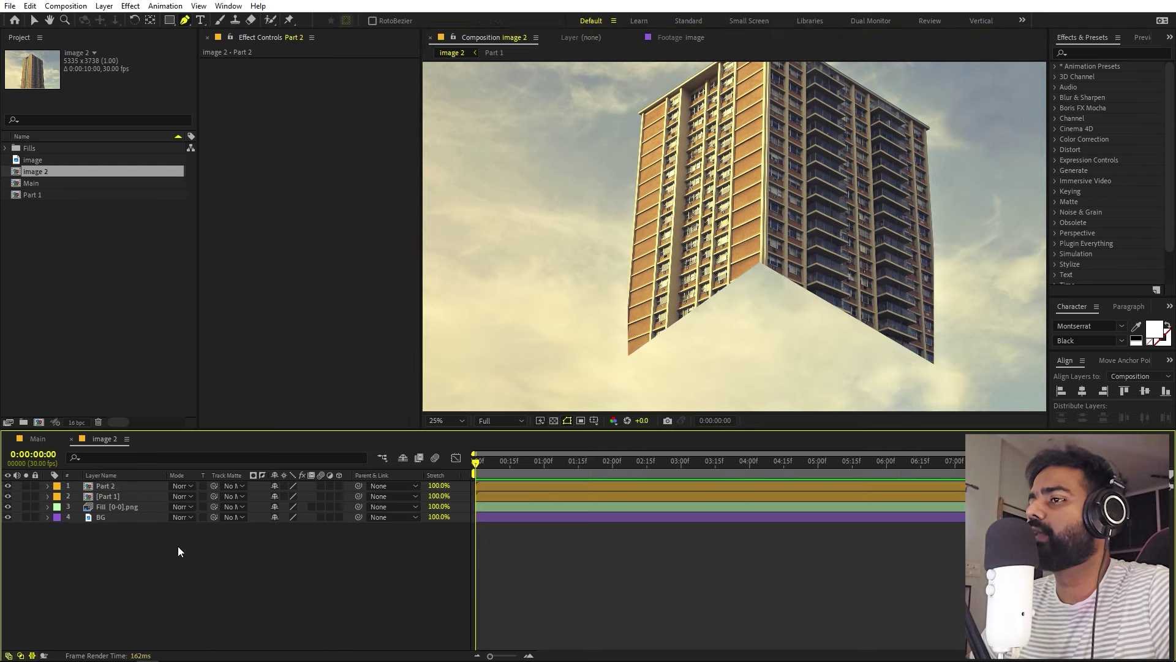
- Adjust the lower-left and front-corner points of Part 2's mask so its lower edge follows the building's floor line
click(119, 485)
drag(626, 360, 619, 335)
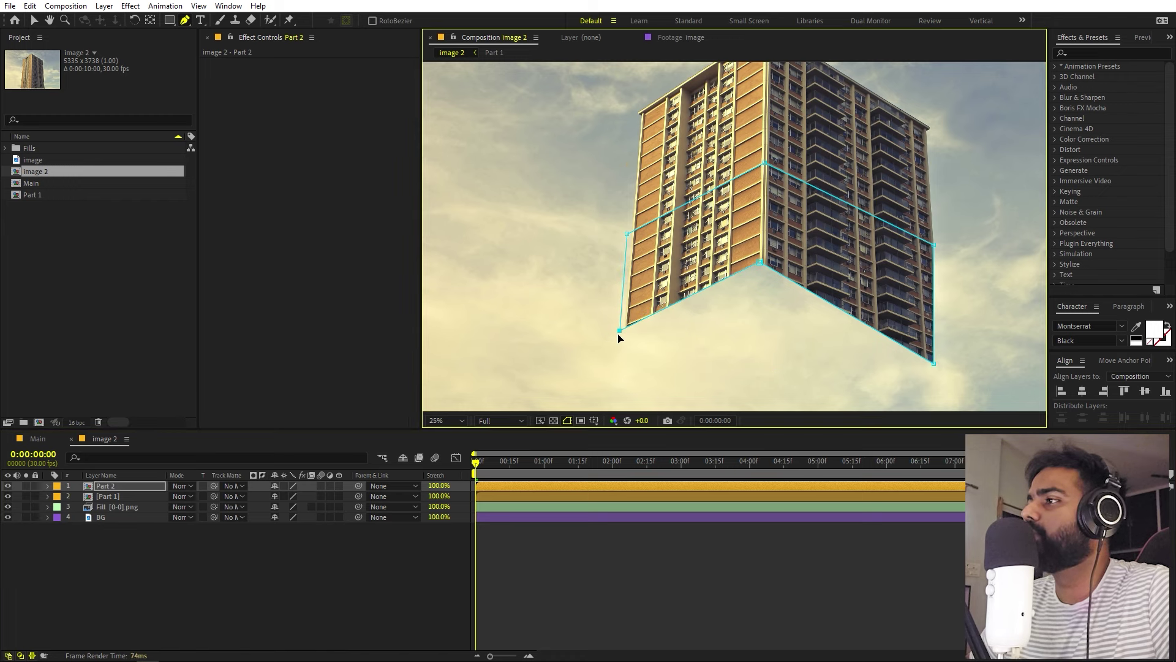
mouse_move(760, 263)
mouse_down()
mouse_move(772, 284)
mouse_move(769, 273)
mouse_up()
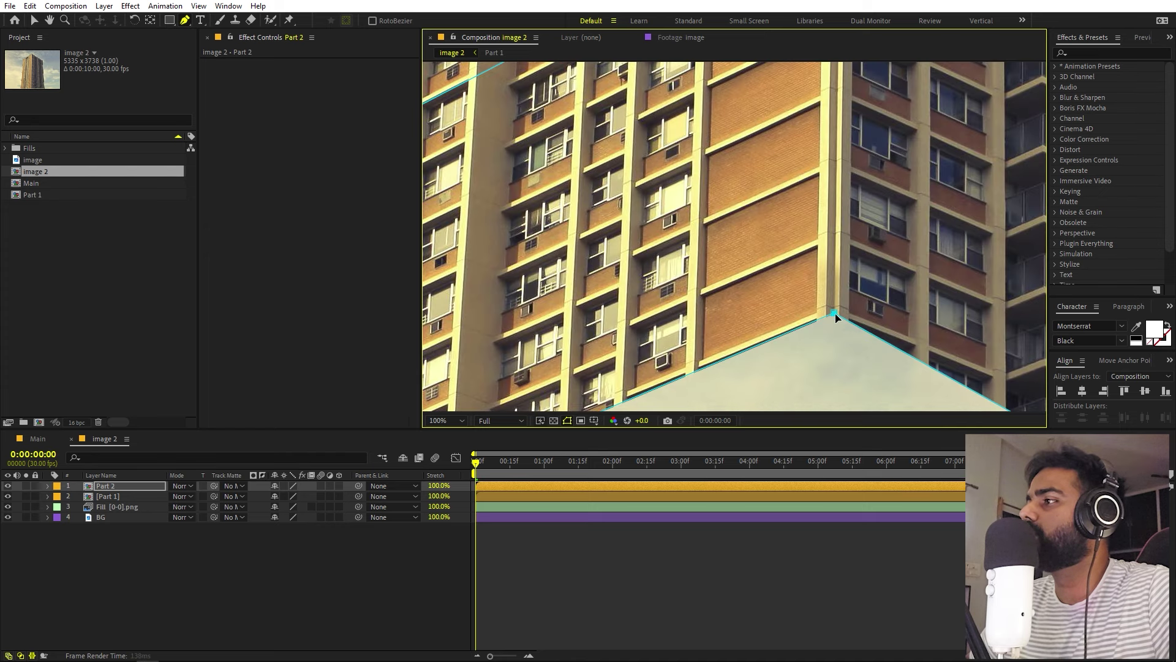
drag(783, 338, 888, 272)
drag(693, 362, 959, 248)
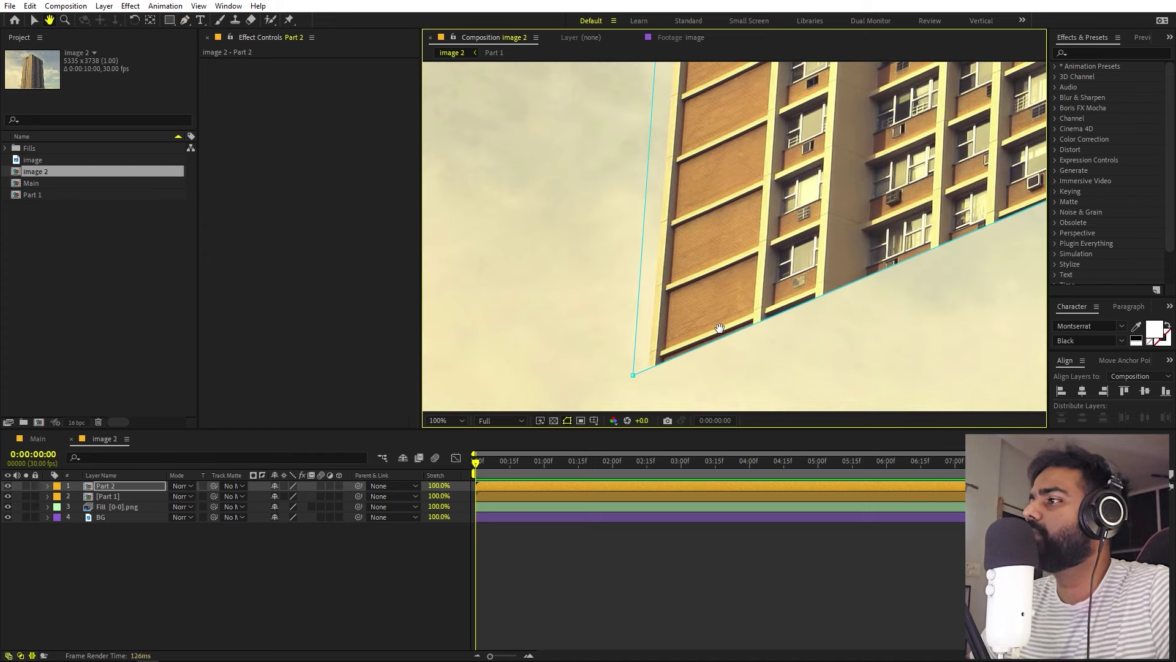
drag(633, 375, 636, 367)
- Align the lower-right end of Part 2's mask with the floor line and fit the composition in the viewer
scroll(637, 367, down, 1)
drag(992, 297, 732, 158)
scroll(801, 347, up, 1)
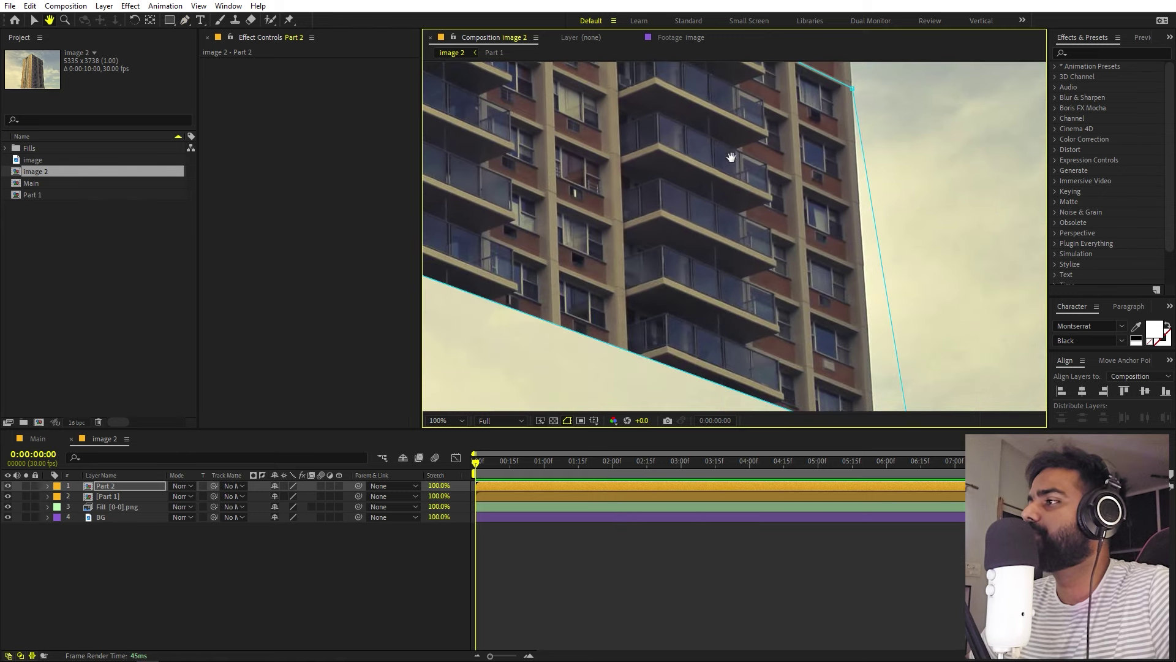
drag(789, 334, 821, 220)
scroll(820, 220, down, 1)
key(shift+slash)
- Duplicate Part 2 and move the copy's mask points down to reveal the building section directly below it
click(109, 486)
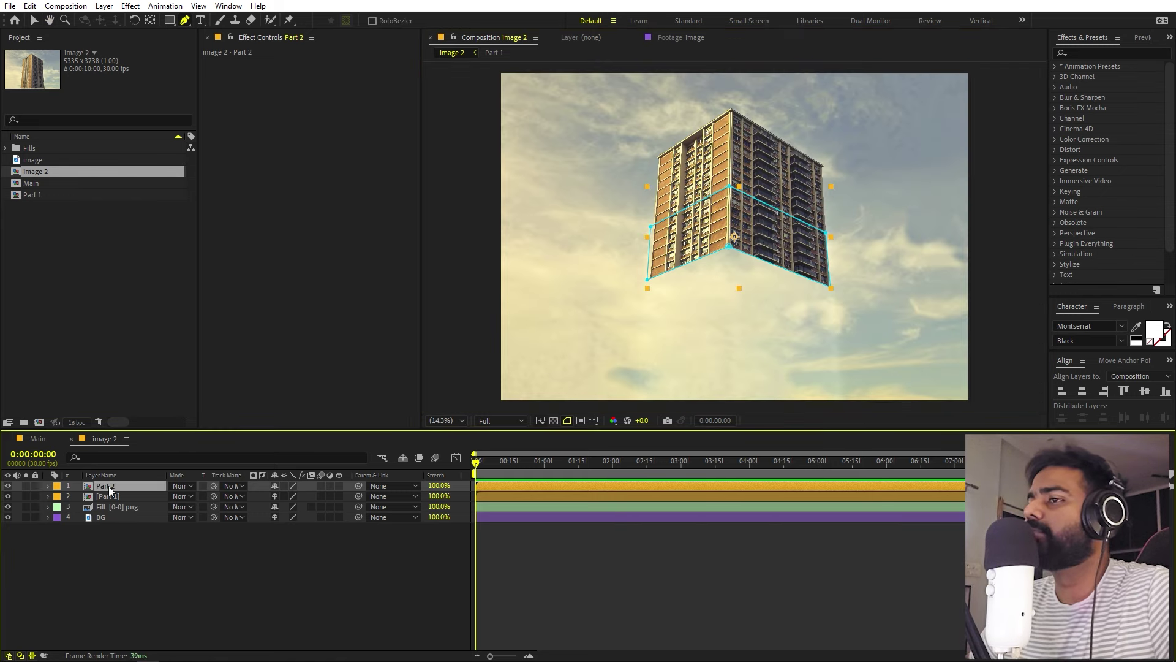
key(ctrl+d)
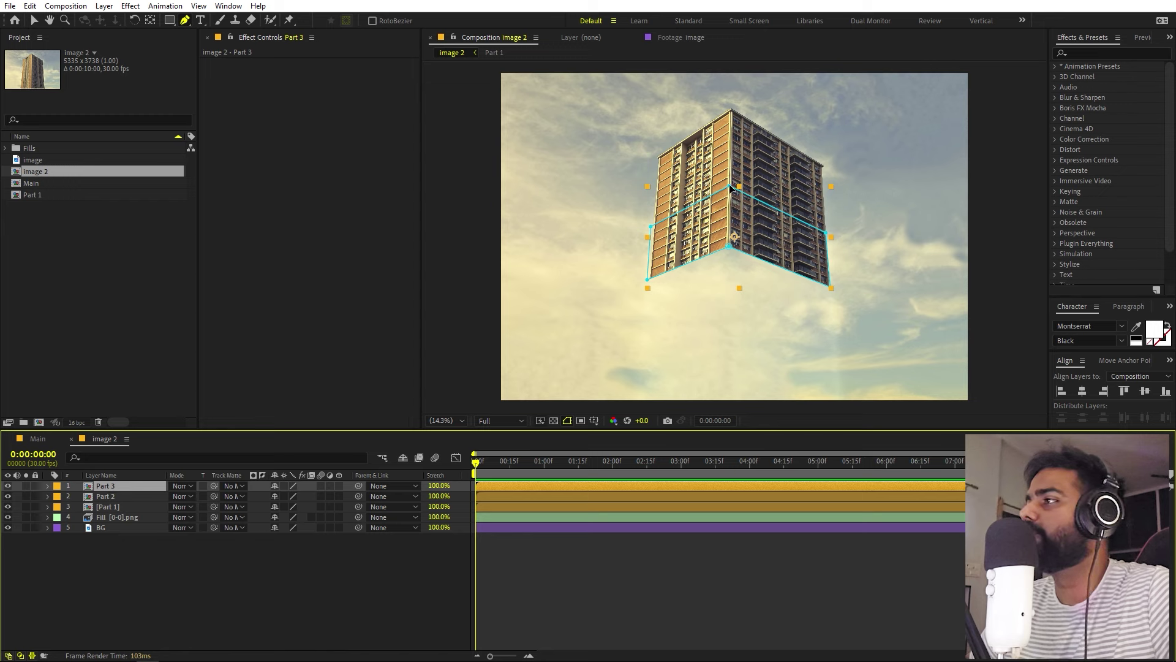
click(729, 186)
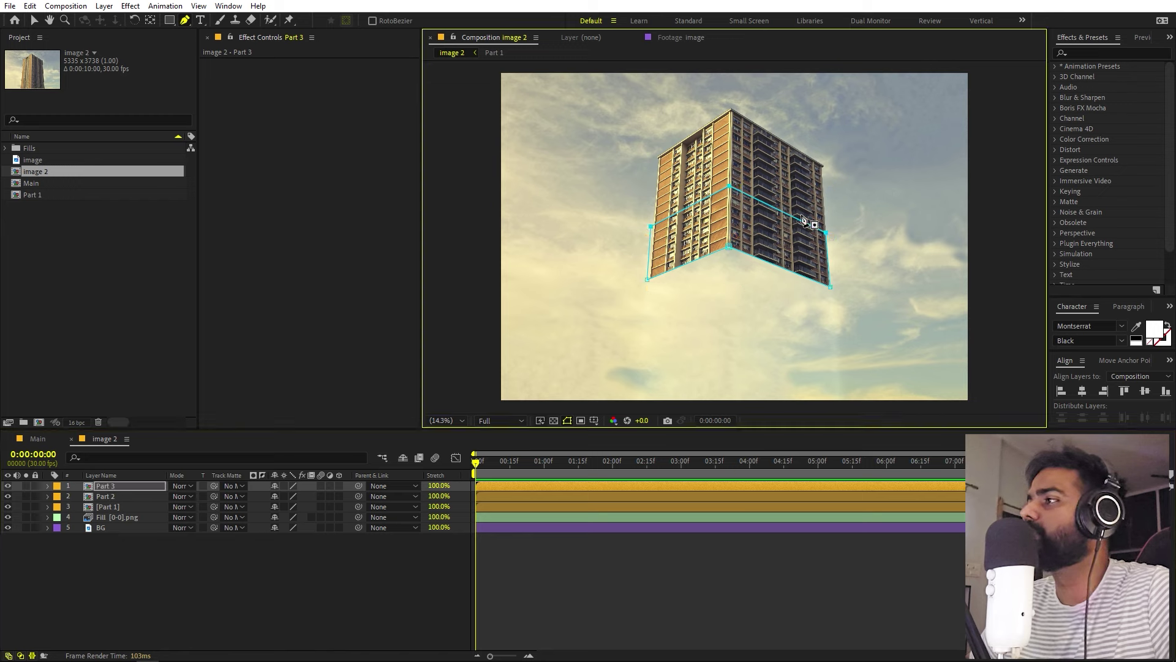
drag(731, 191, 723, 252)
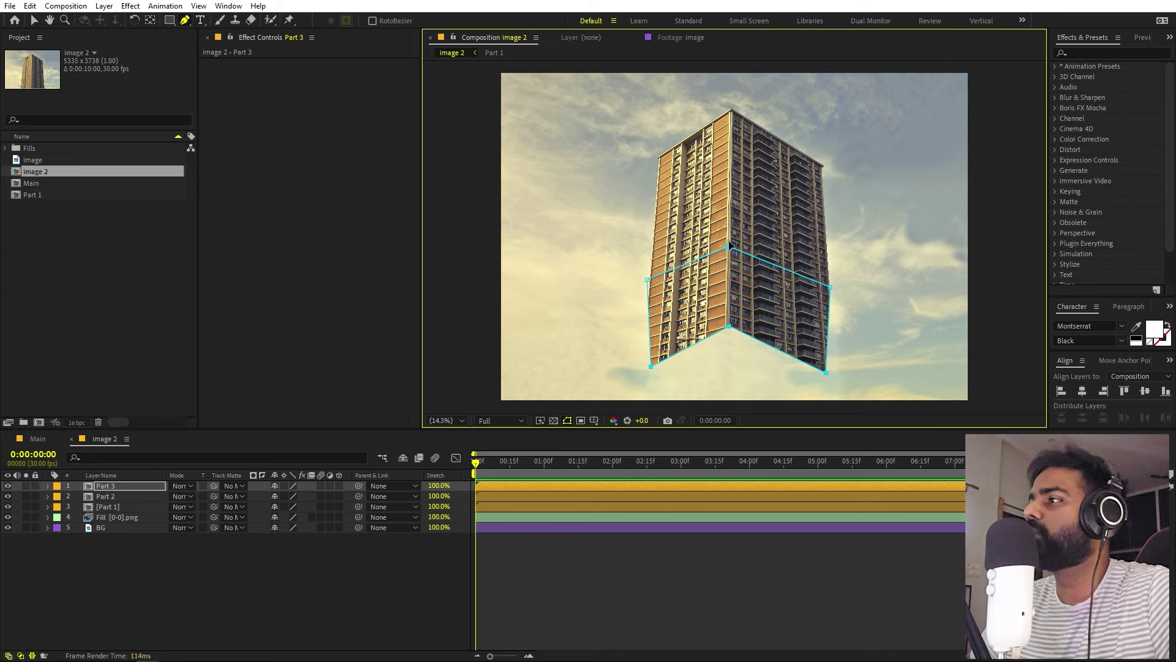
- Refine the lower points of Part 3's mask to follow the floor lines on both sides and deselect the layer
click(609, 564)
click(565, 489)
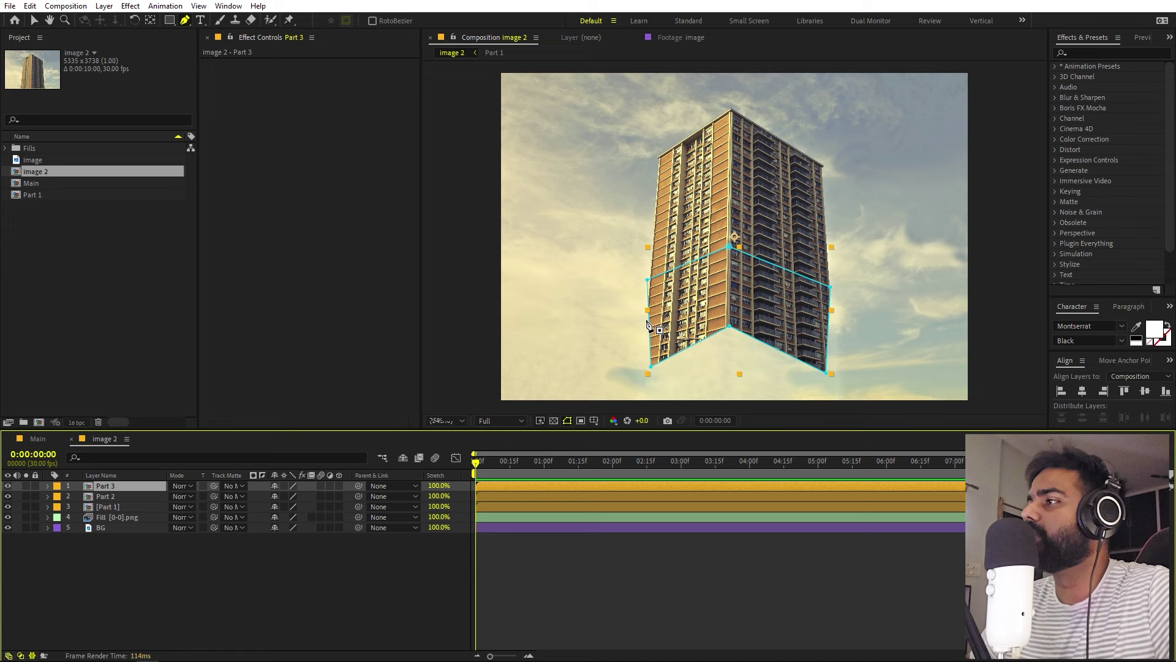
scroll(662, 368, up, 1)
drag(650, 373, 746, 231)
drag(684, 321, 672, 274)
drag(991, 332, 1007, 285)
click(153, 579)
- Duplicate Part 3 and reshape the copy's mask to cover the building's base, extending past the image's lower edge
click(131, 486)
key(ctrl+d)
scroll(735, 245, down, 1)
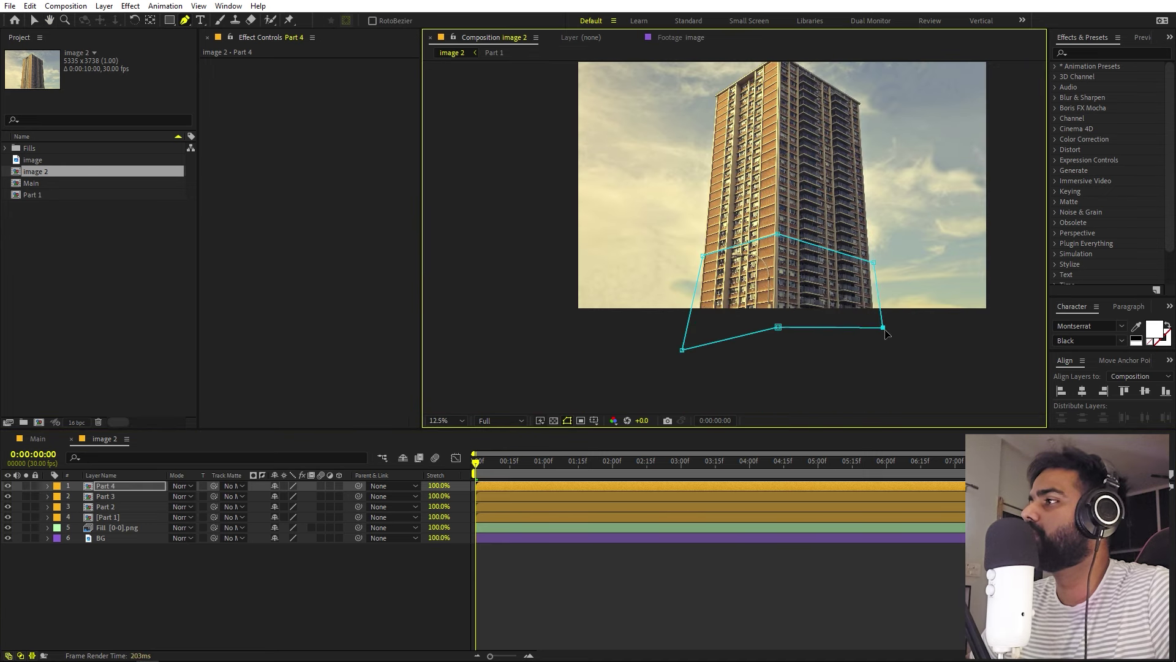
click(604, 576)
key(shift+slash)
key(v)
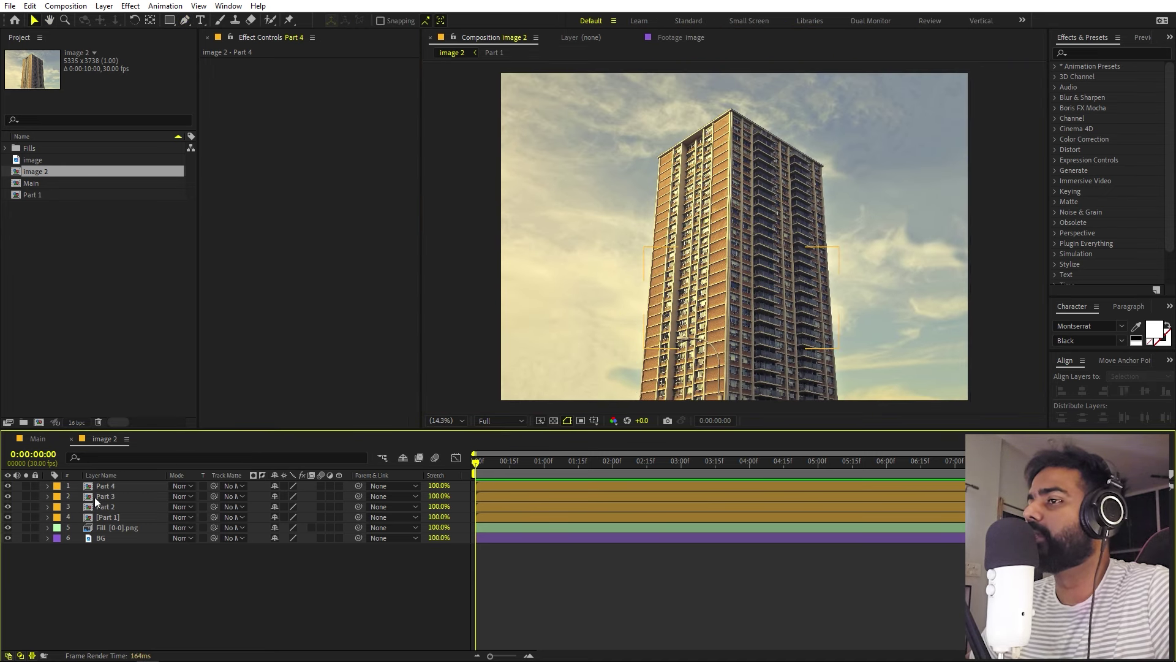
- Pull Parts 4, 3, 2 and 1 apart in the composition to test that the building slices are separate
click(110, 485)
drag(707, 350, 622, 403)
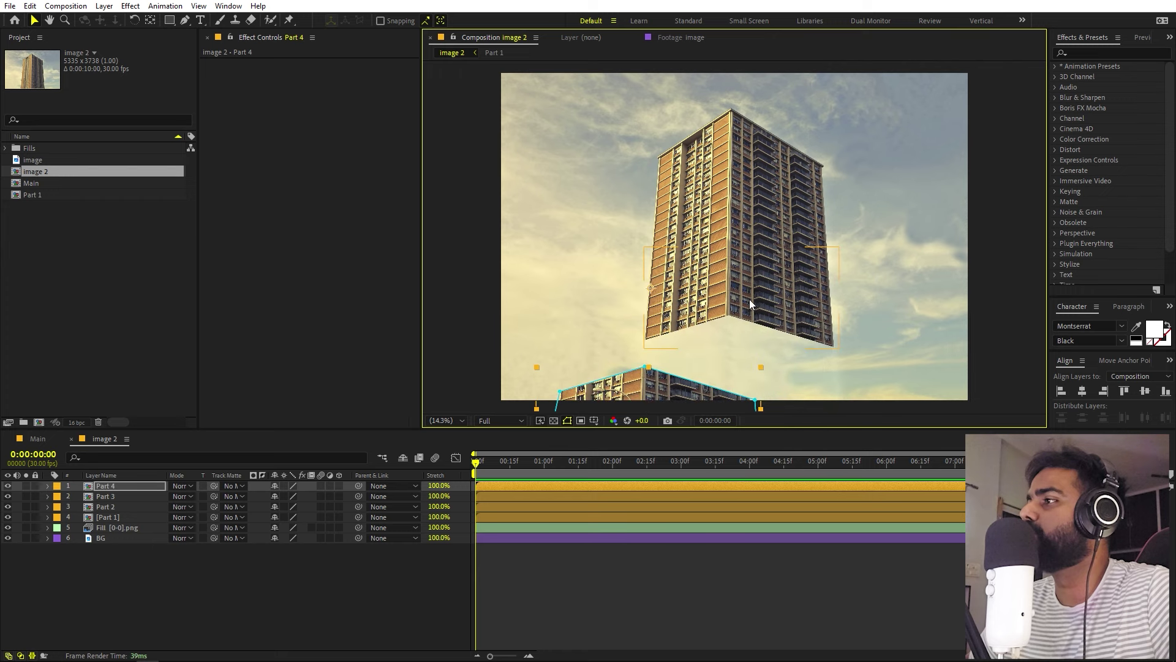
drag(748, 299, 829, 332)
drag(803, 248, 881, 263)
drag(767, 163, 804, 161)
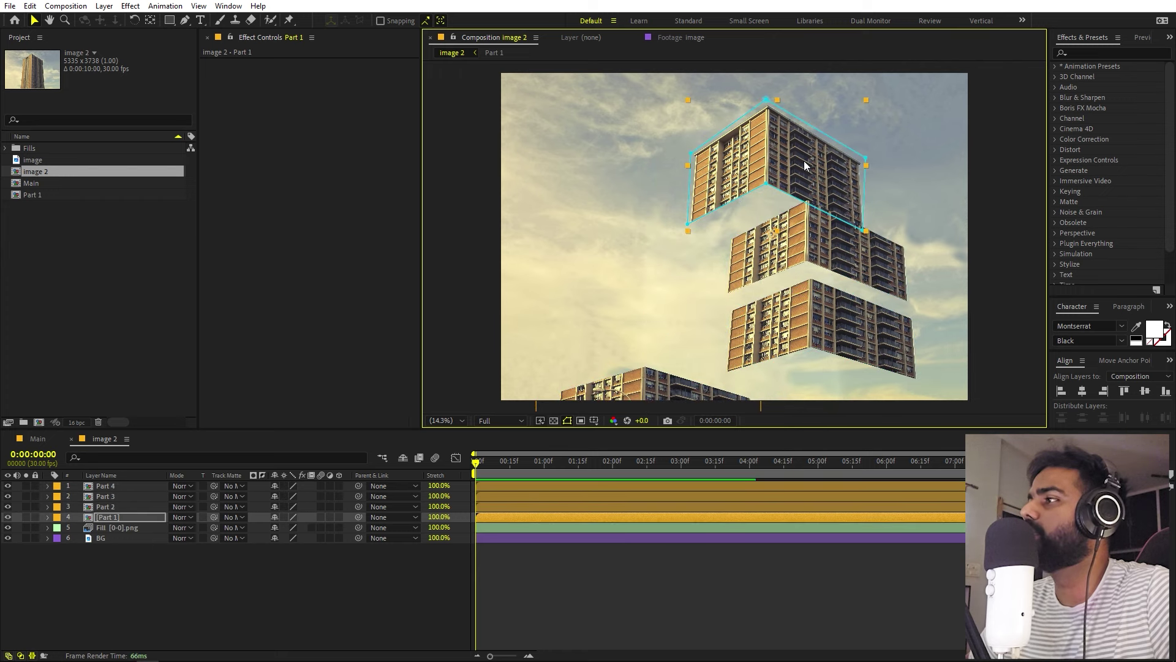
- Undo the test moves of all four building parts and deselect the layers
key(ctrl+z)
key(ctrl+z)
key(ctrl+z)
key(ctrl+z)
key(ctrl+z)
key(ctrl+z)
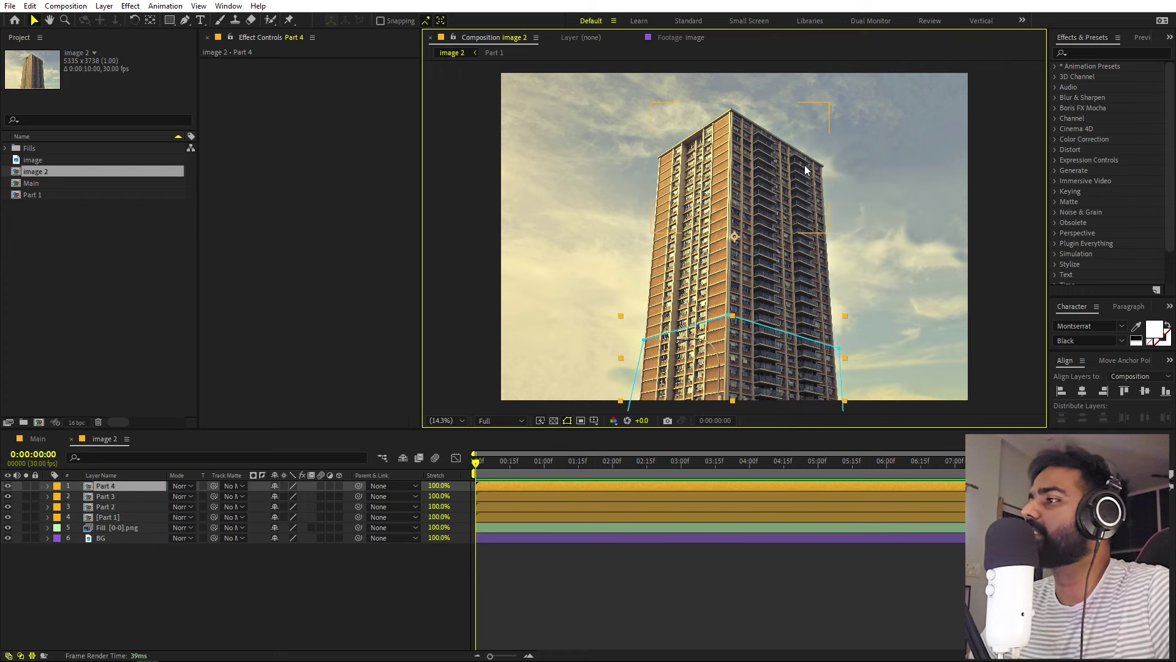
click(558, 553)
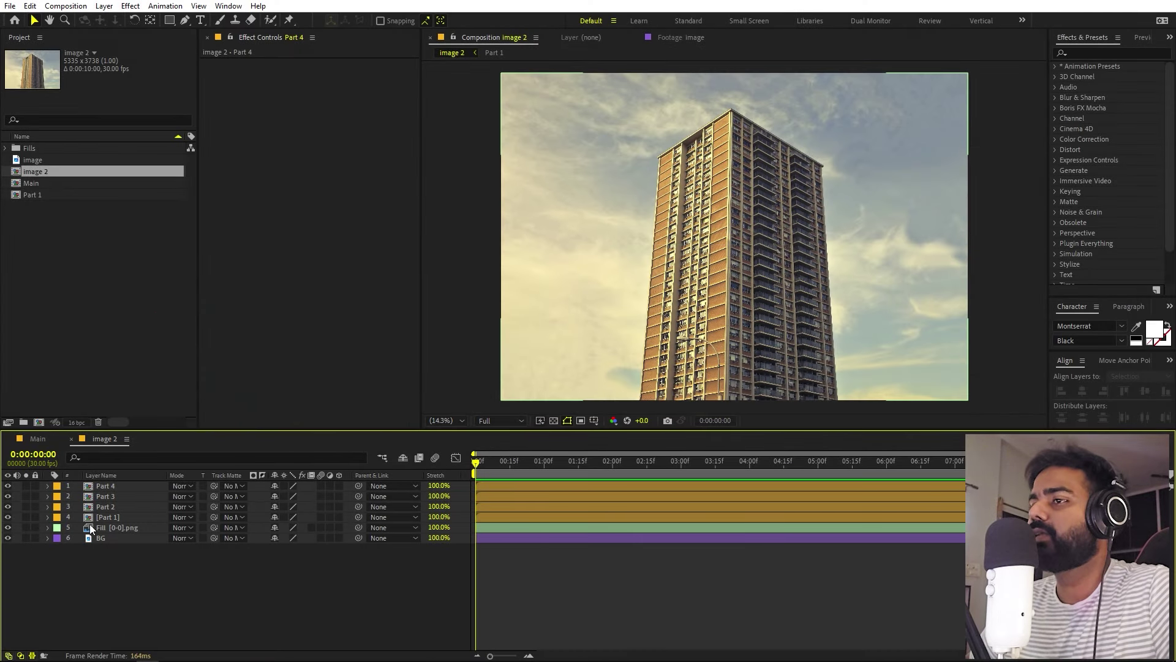
- Add Position keyframes to all four Part layers and place them at the 2-second mark
click(102, 516)
click(108, 478)
shift+click(108, 487)
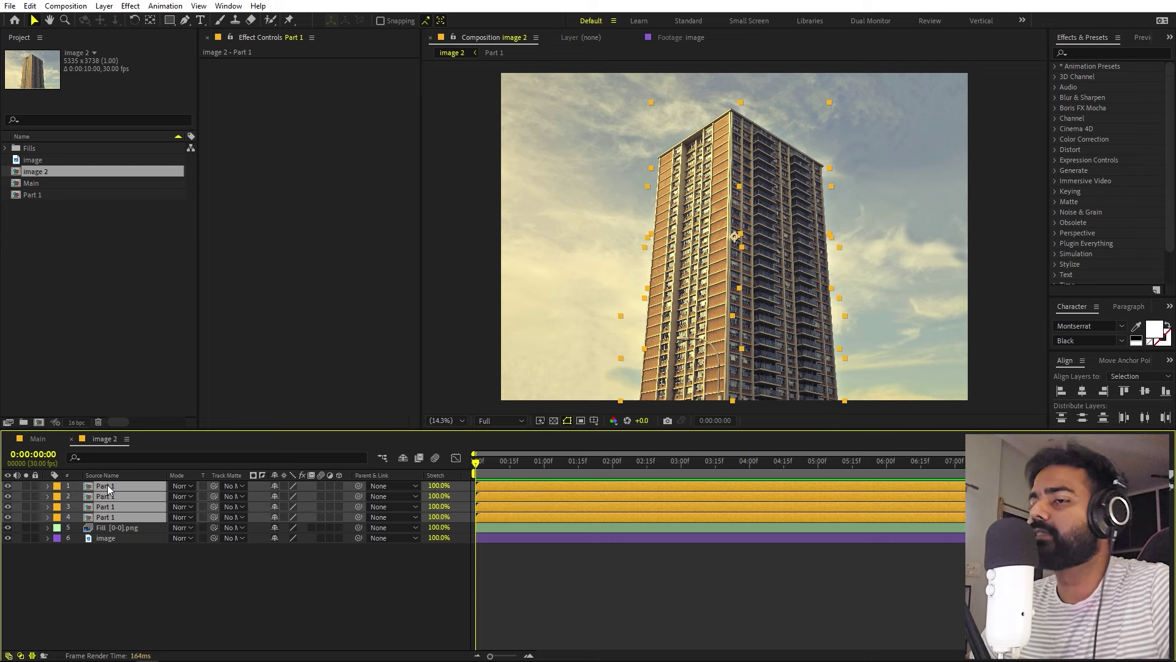
key(p)
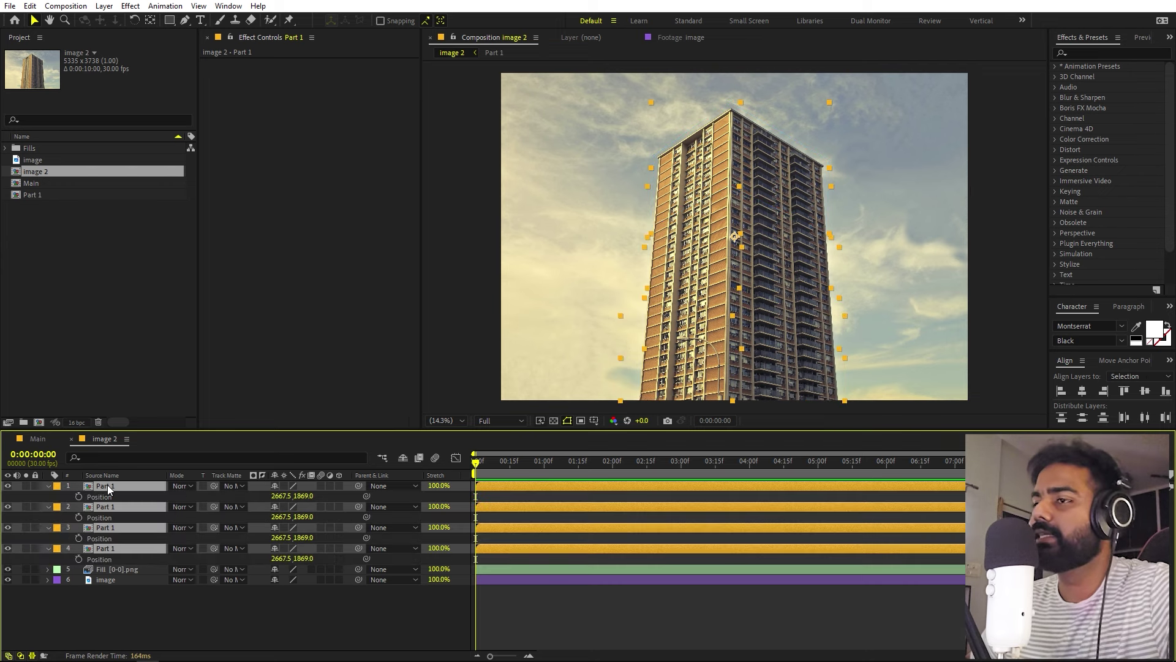
click(79, 496)
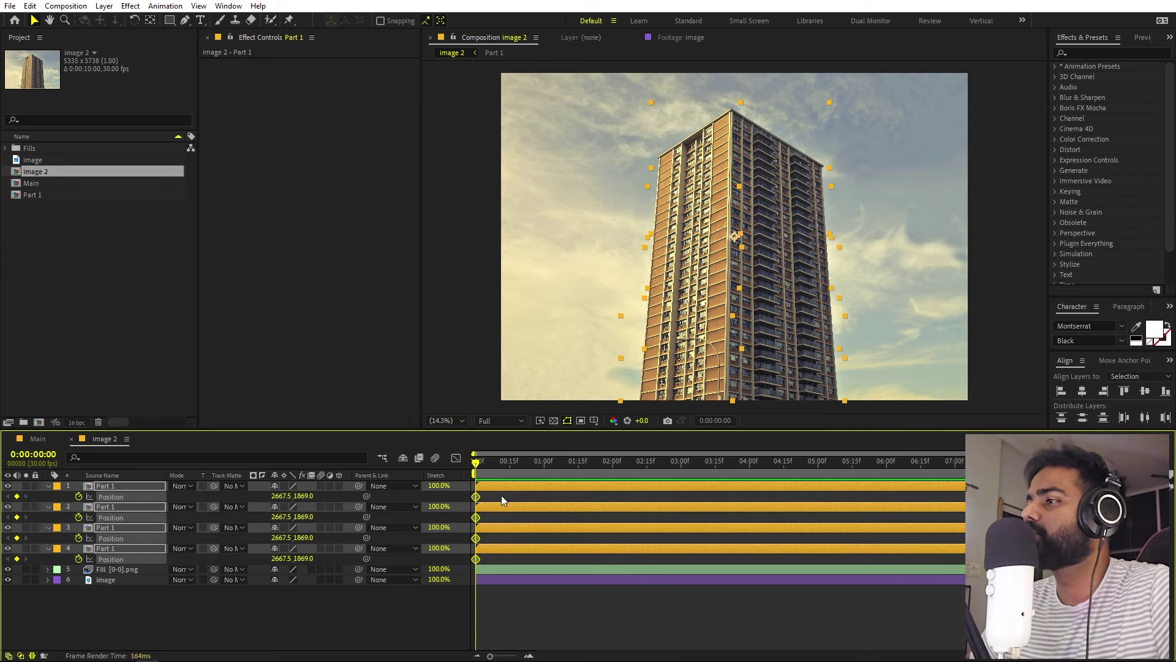
drag(501, 499, 615, 504)
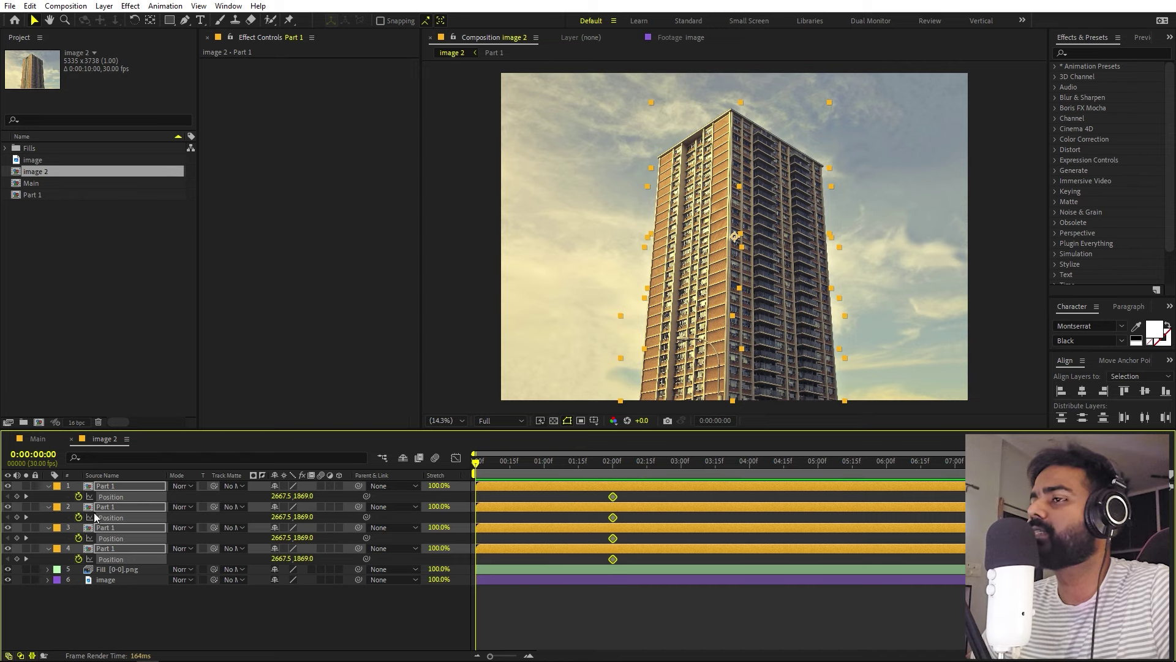
- At 0 seconds, move Parts 4, 3, 2 and 1 straight down below the frame, to about Y 2926, 3696, 4375 and 5243
drag(780, 338, 738, 436)
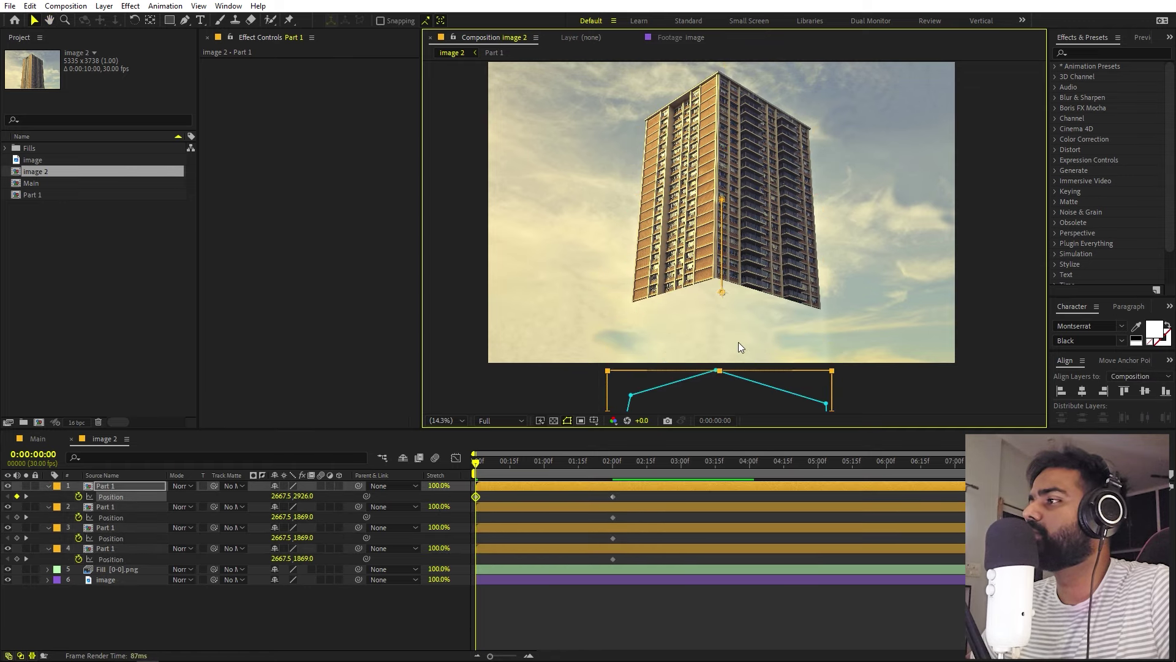
click(758, 261)
drag(770, 268, 771, 428)
click(746, 228)
drag(746, 228, 755, 422)
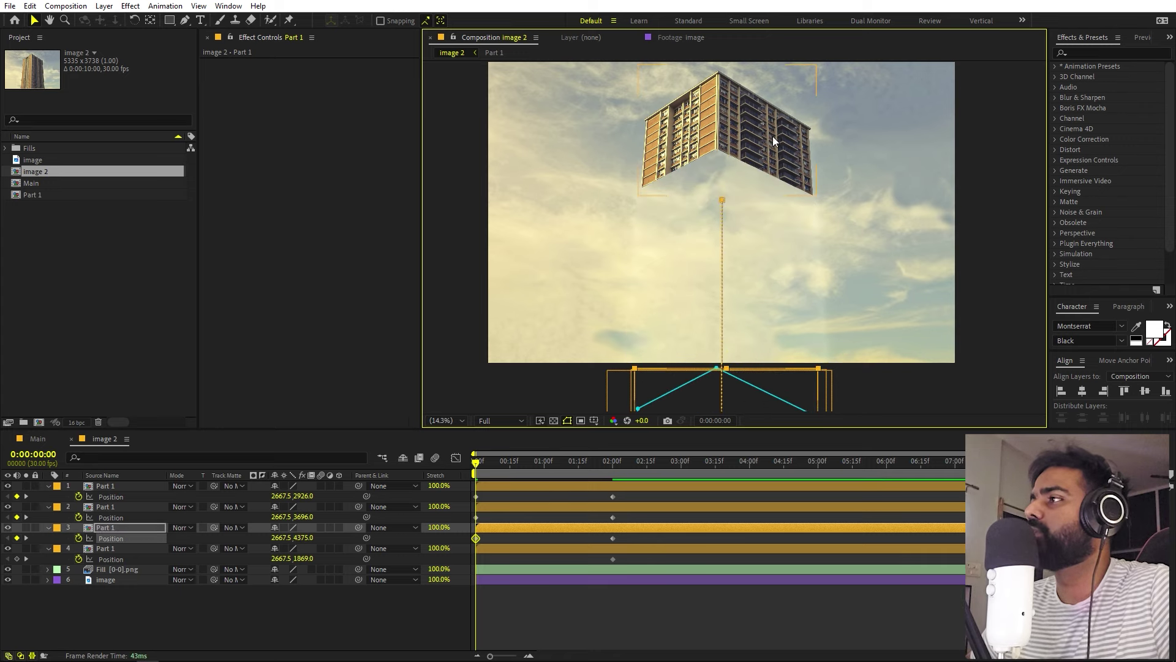
drag(773, 136, 752, 423)
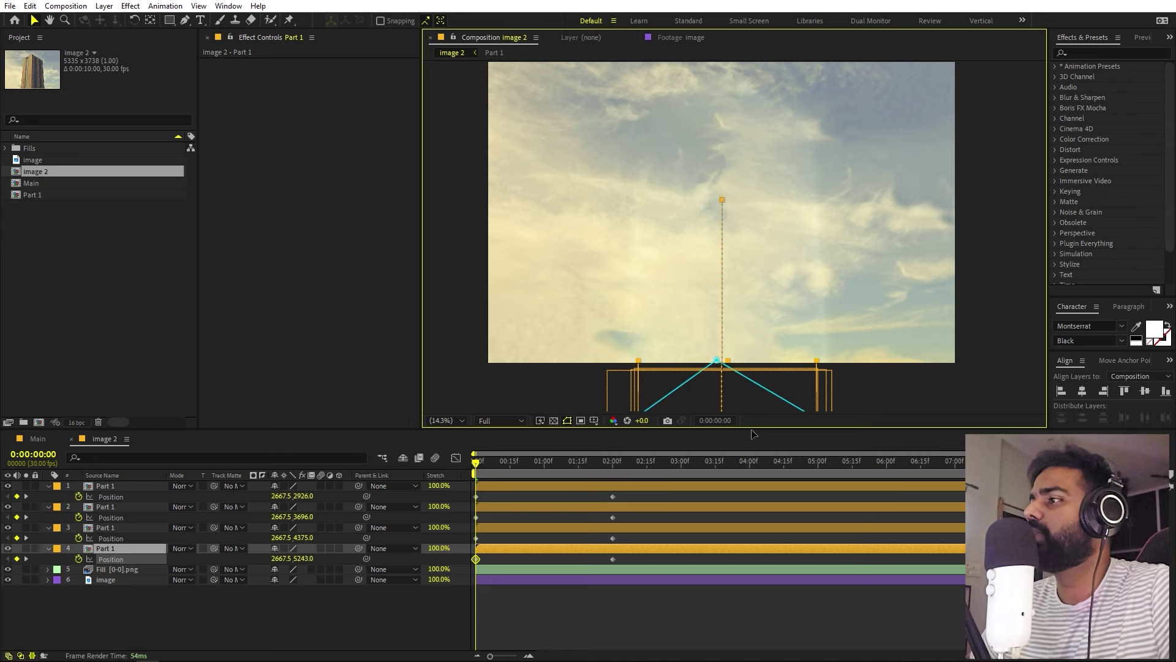
- At 1 second, raise Part 1 to about Y 1617 and Part 2 to about Y 1813, leaving a gap between them
drag(479, 472, 541, 476)
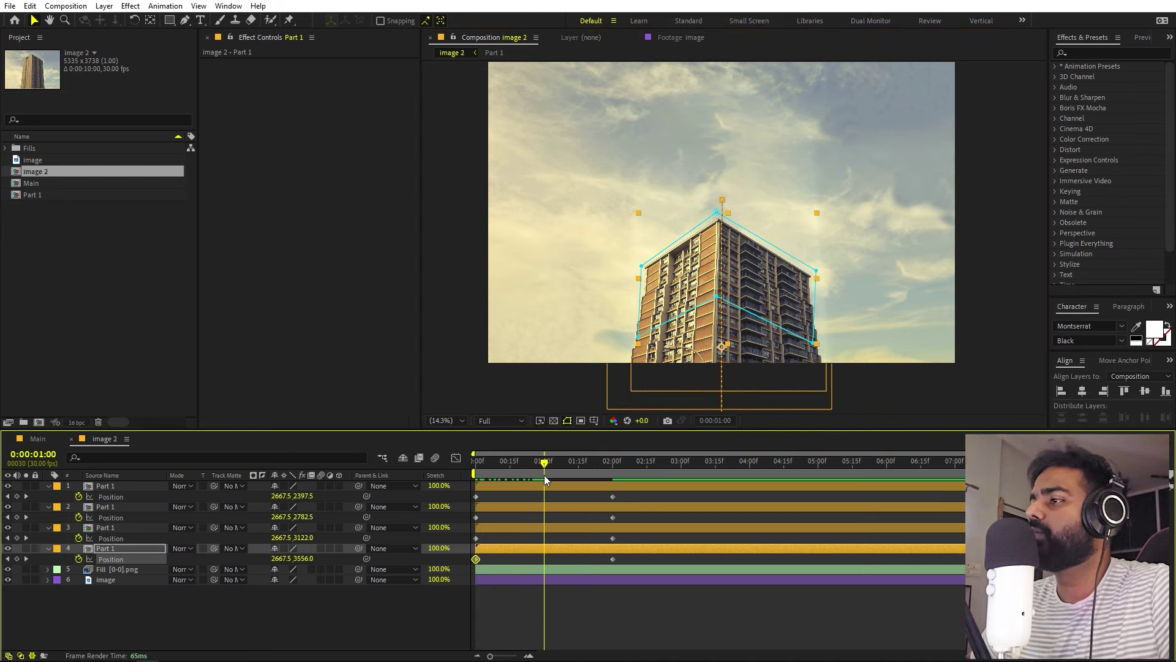
click(550, 483)
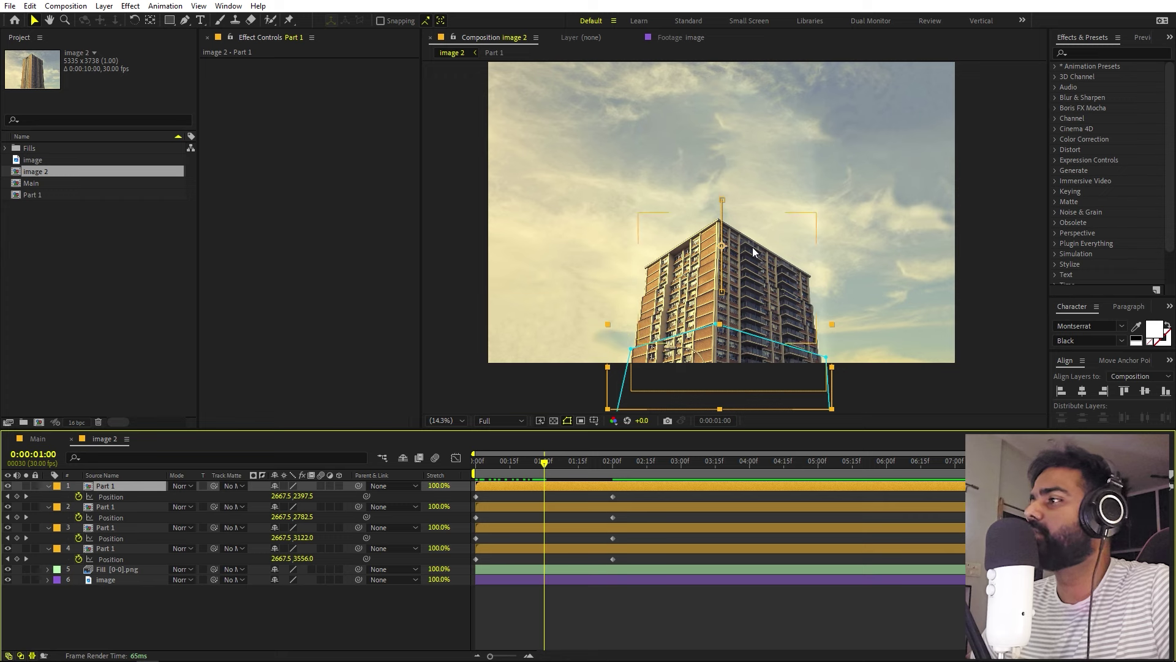
drag(752, 247, 741, 83)
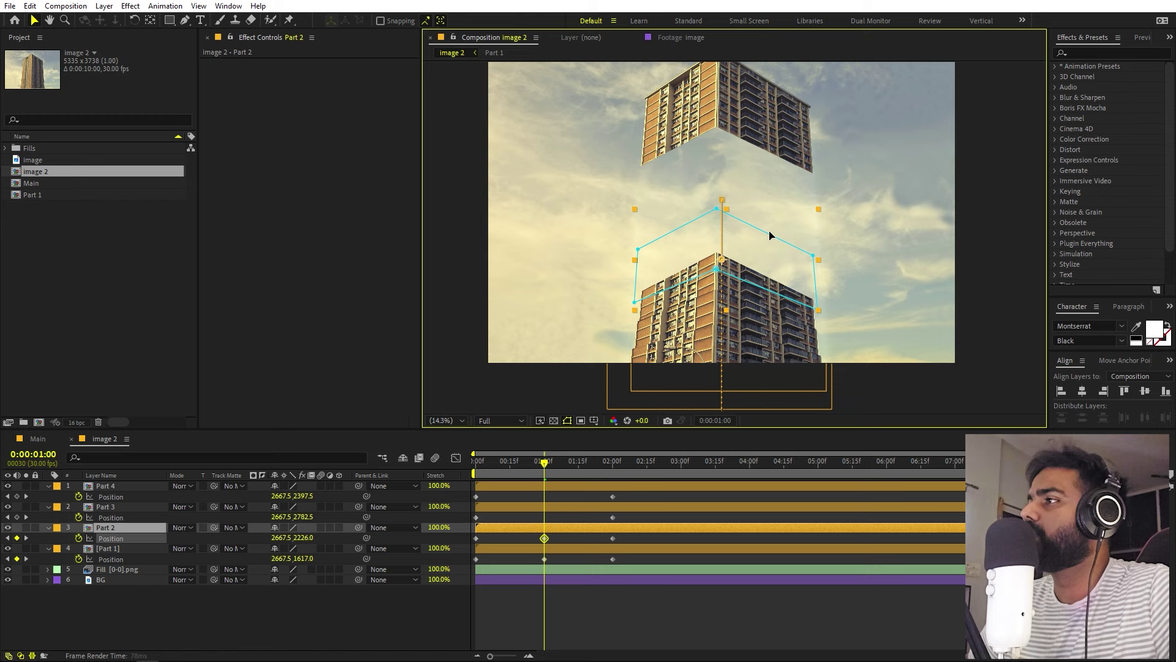
drag(769, 236, 769, 199)
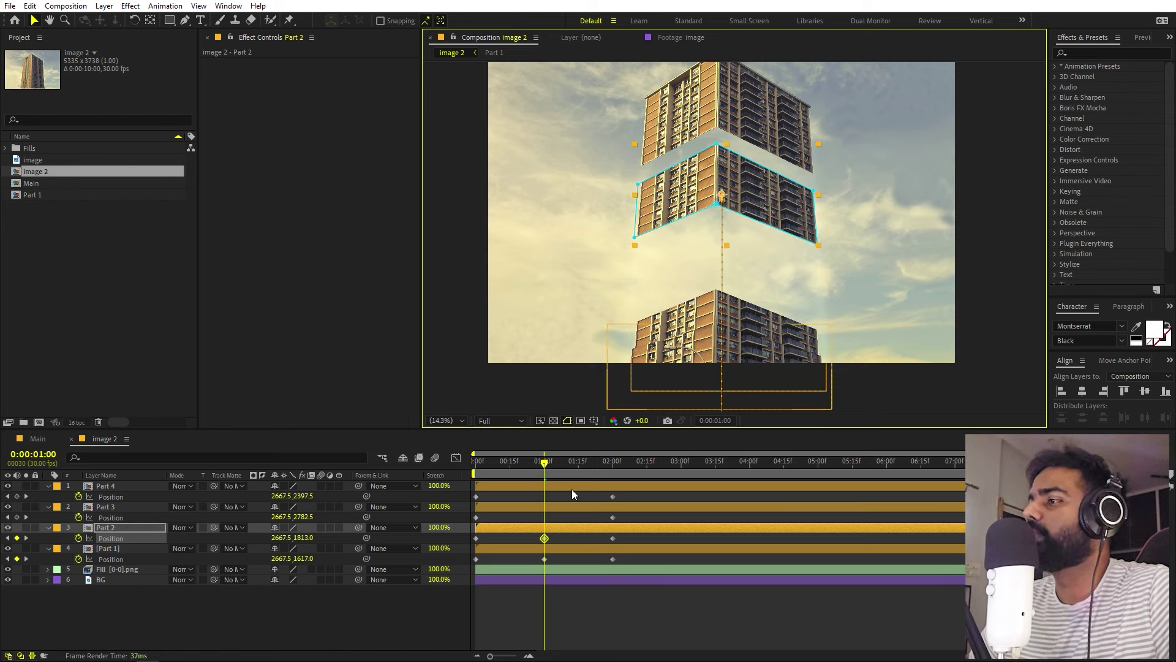
- At 1 second, raise Part 3 to about Y 1935.5 and Part 2 to about Y 1722
click(553, 506)
drag(749, 336, 753, 264)
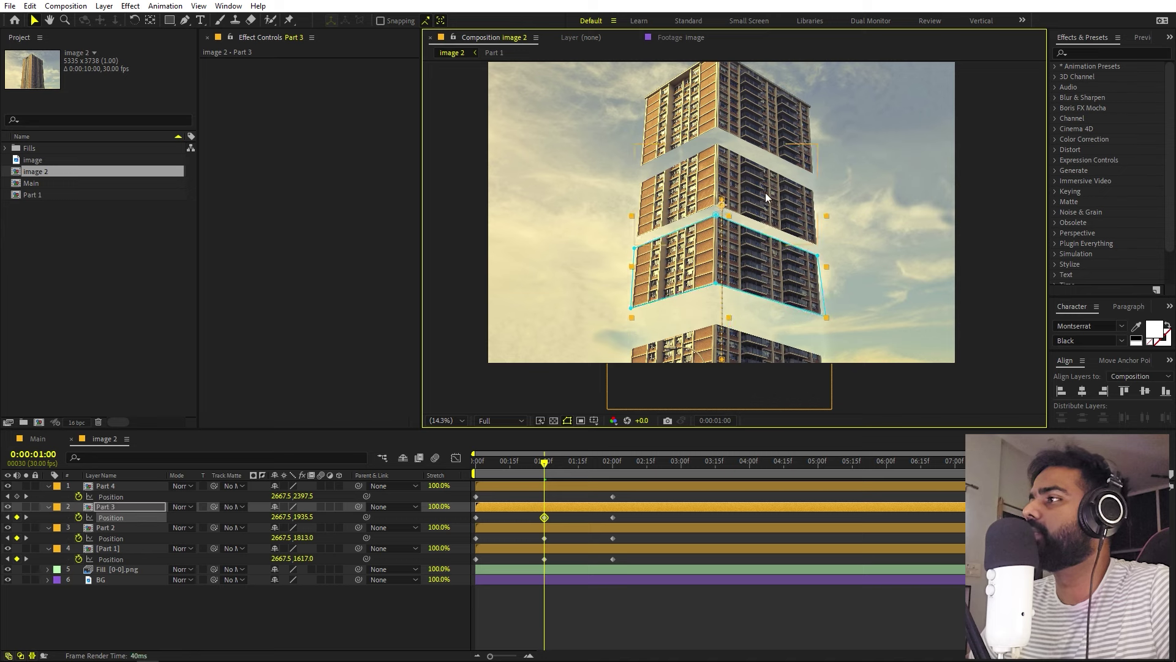
drag(766, 193, 766, 185)
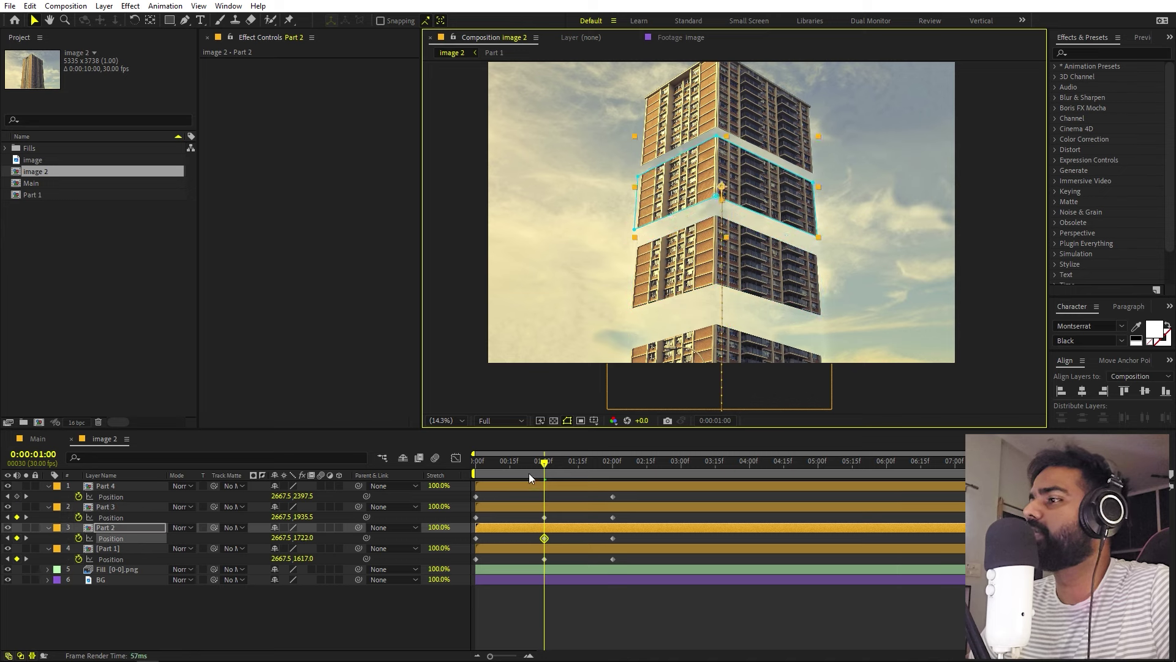
- At 1 second, raise Part 4 to about Y 1970.5, then space Parts 3, 2 and 1 at about Y 1767.5, 1603 and 1442
mouse_move(543, 469)
mouse_down()
mouse_move(462, 472)
mouse_move(602, 473)
mouse_move(545, 471)
mouse_up()
click(557, 487)
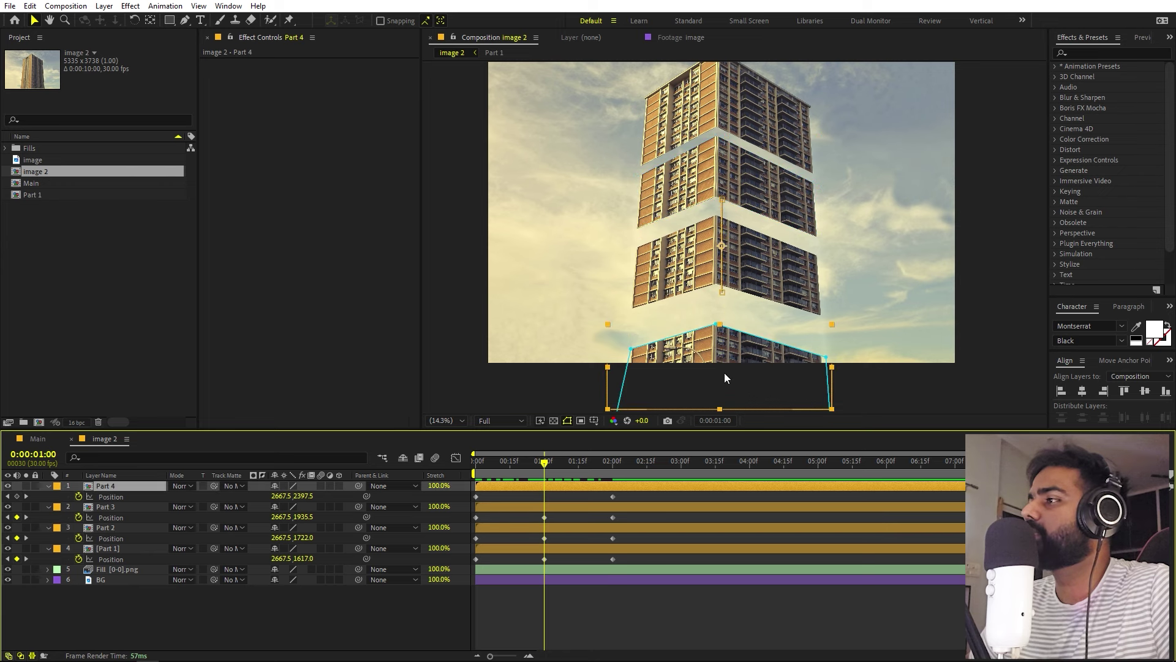
drag(725, 374, 736, 320)
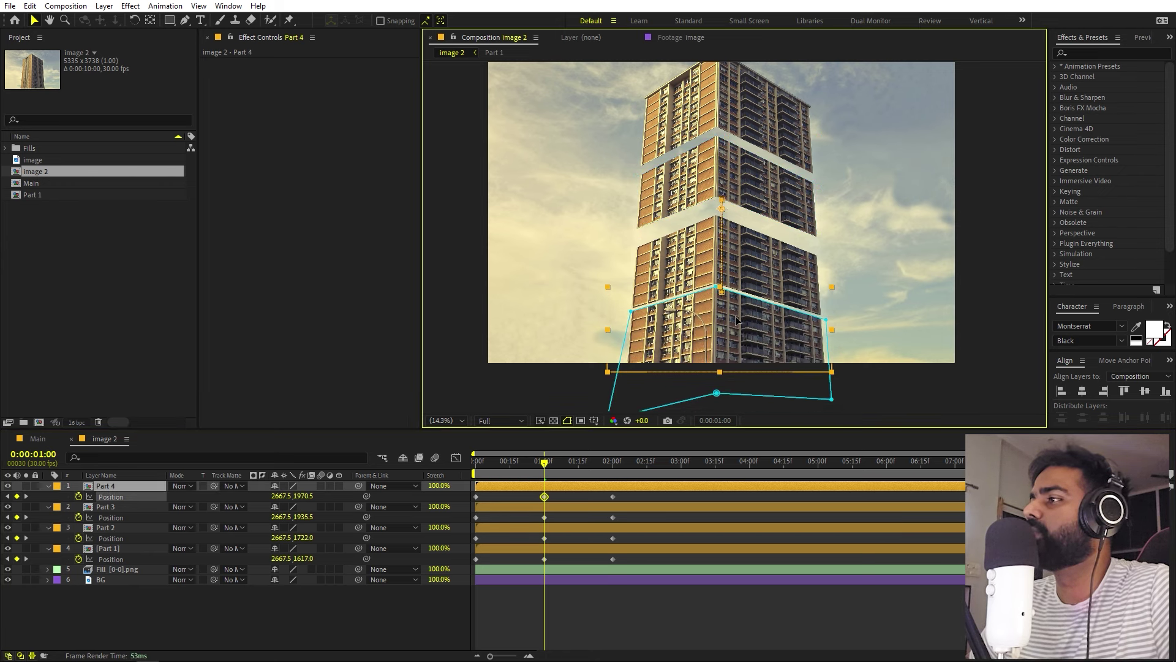
click(740, 269)
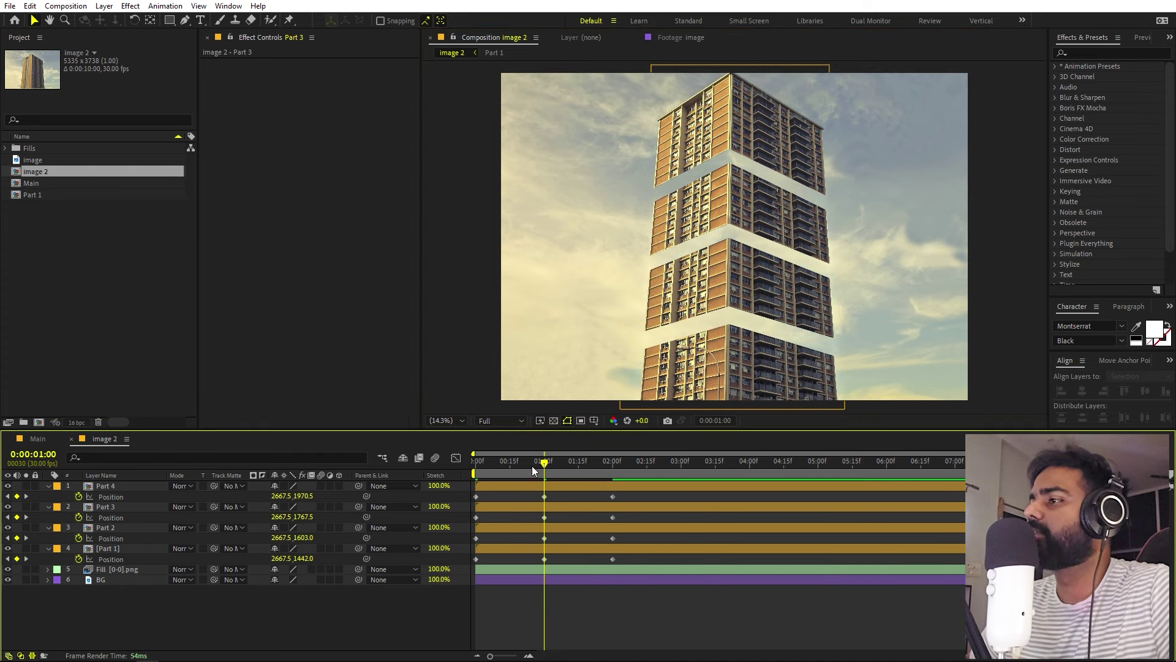
- Apply Easy Ease to all Position keyframes of the four parts and display their speed graph
drag(532, 466, 462, 561)
key(F9)
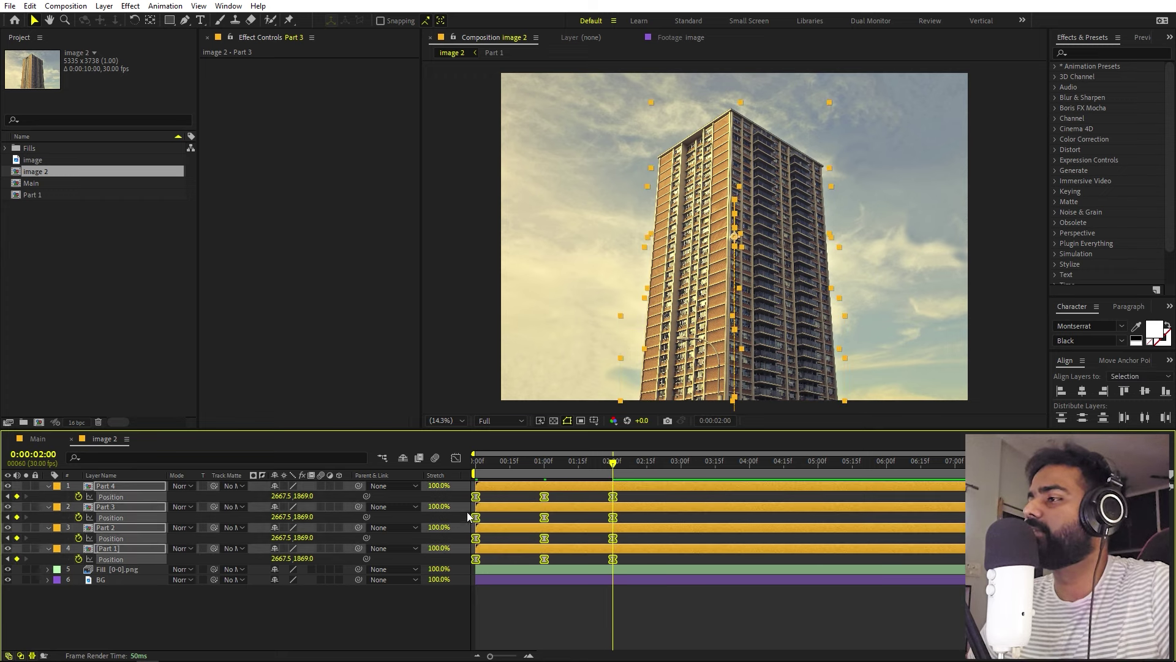
click(455, 458)
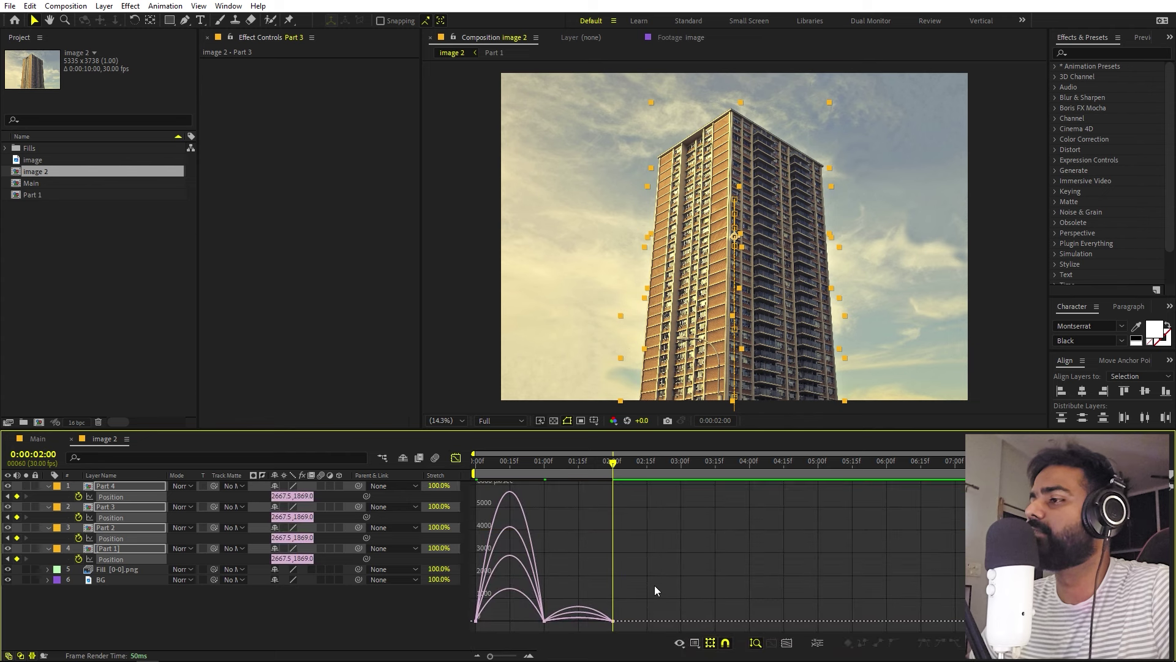
click(680, 643)
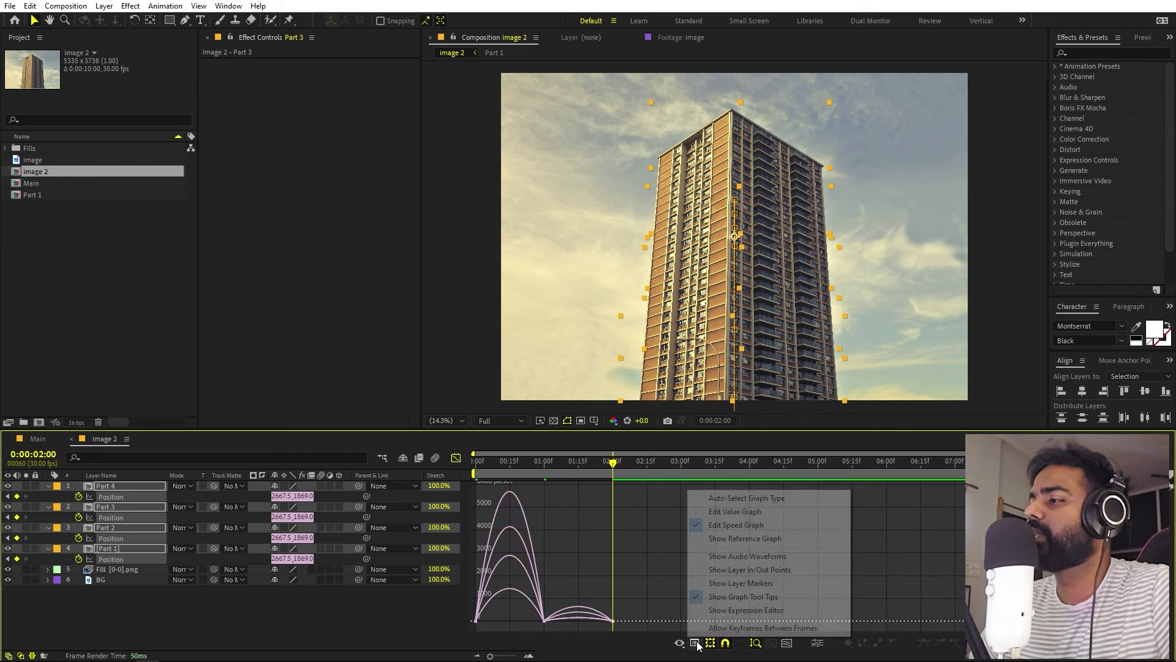
click(723, 526)
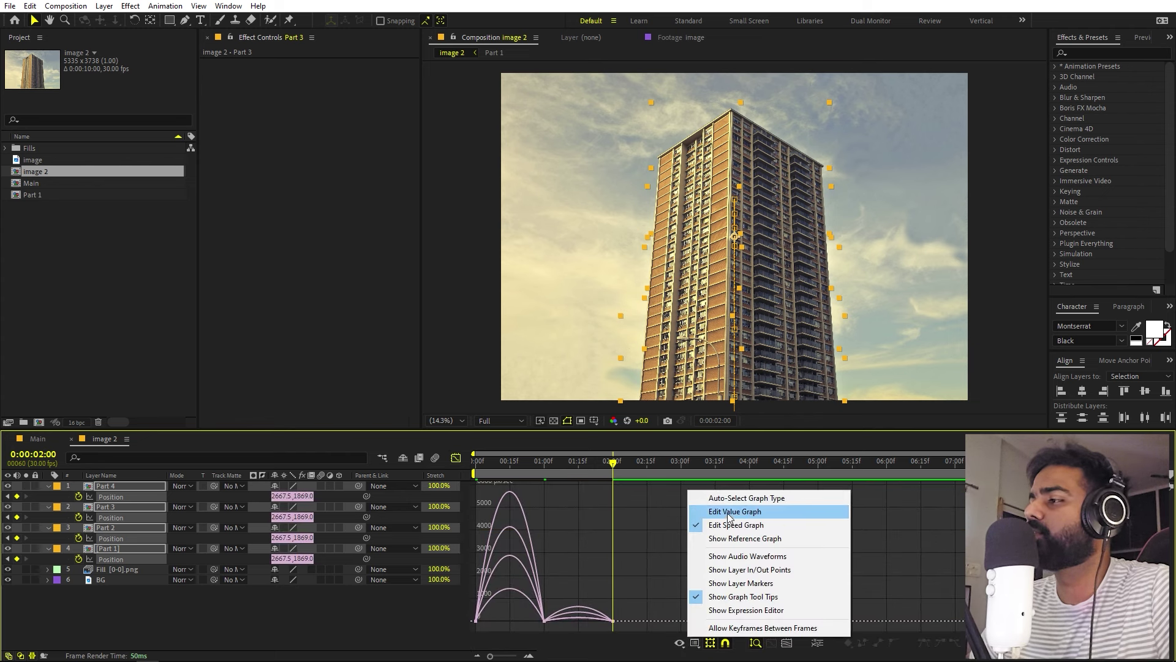
- Reshape the parts' speed curves to start fast, slow down around the middle keyframe and speed up sharply into the last keyframe
drag(647, 594, 506, 656)
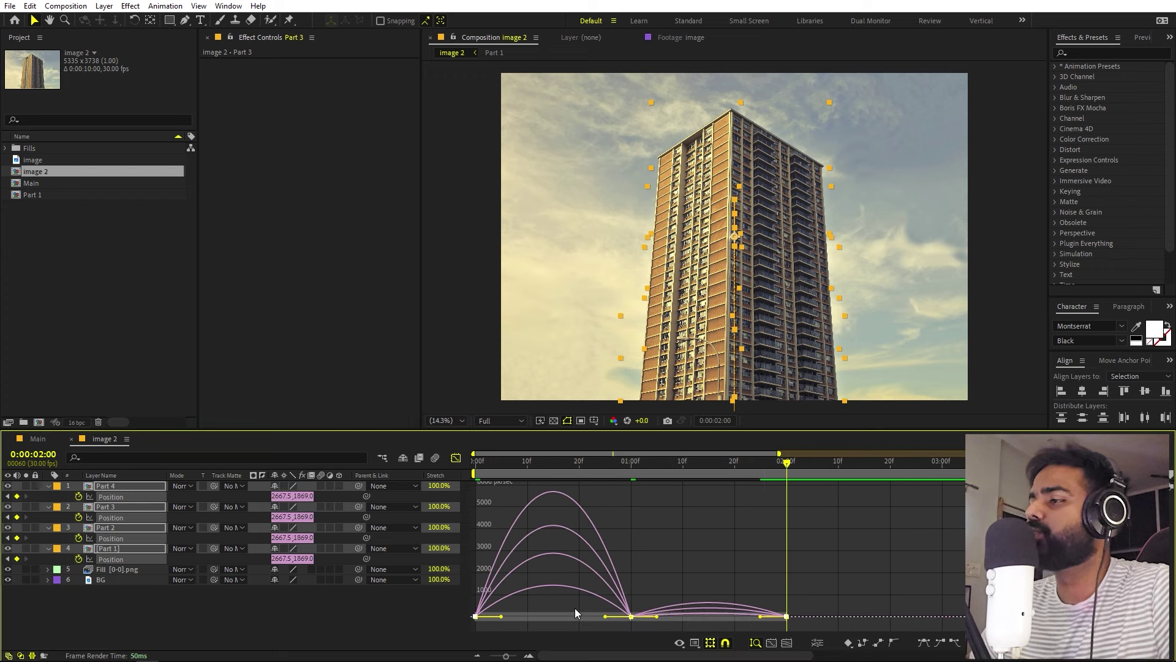
drag(581, 606, 476, 616)
drag(610, 590, 743, 616)
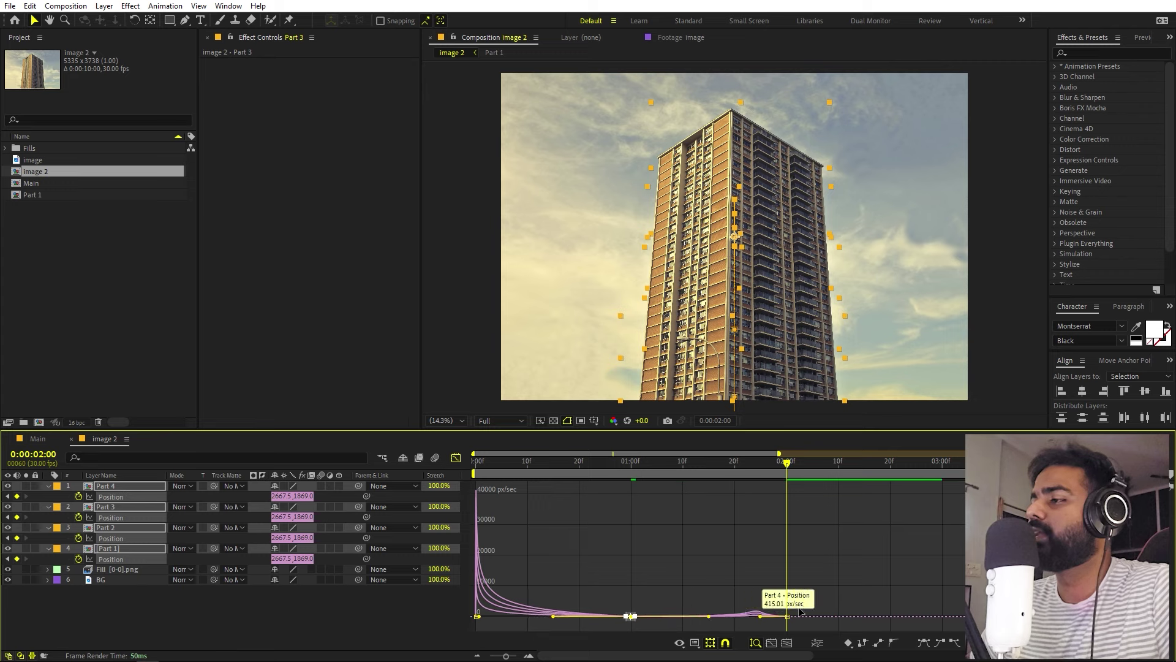
mouse_move(808, 601)
mouse_down()
mouse_move(770, 627)
mouse_move(798, 616)
mouse_up()
drag(689, 467, 478, 468)
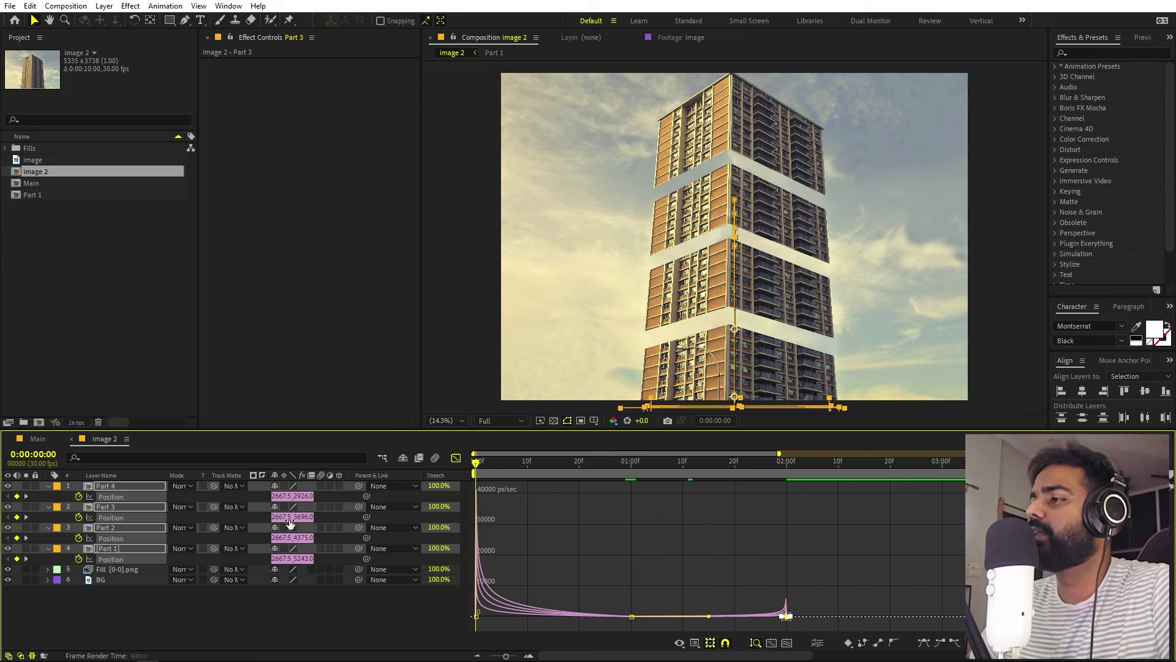
click(455, 459)
- Move the four parts' middle Position keyframes to frame 21 and their last ones to 1 second 7 frames
scroll(687, 594, down, 2)
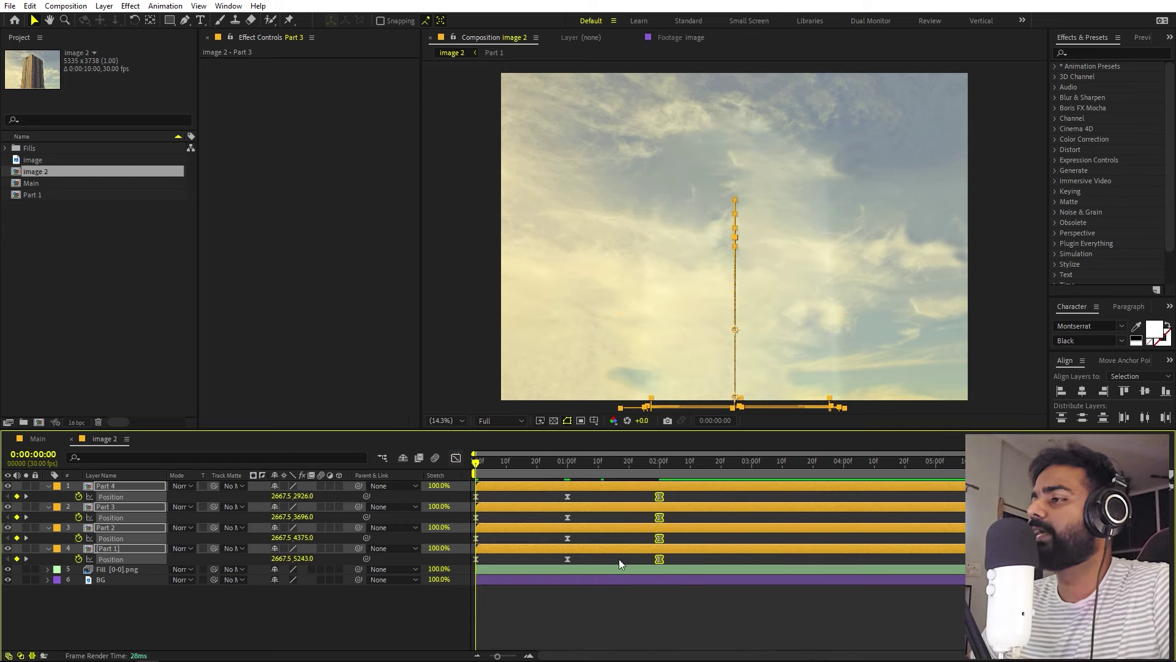
click(619, 559)
drag(577, 495, 566, 563)
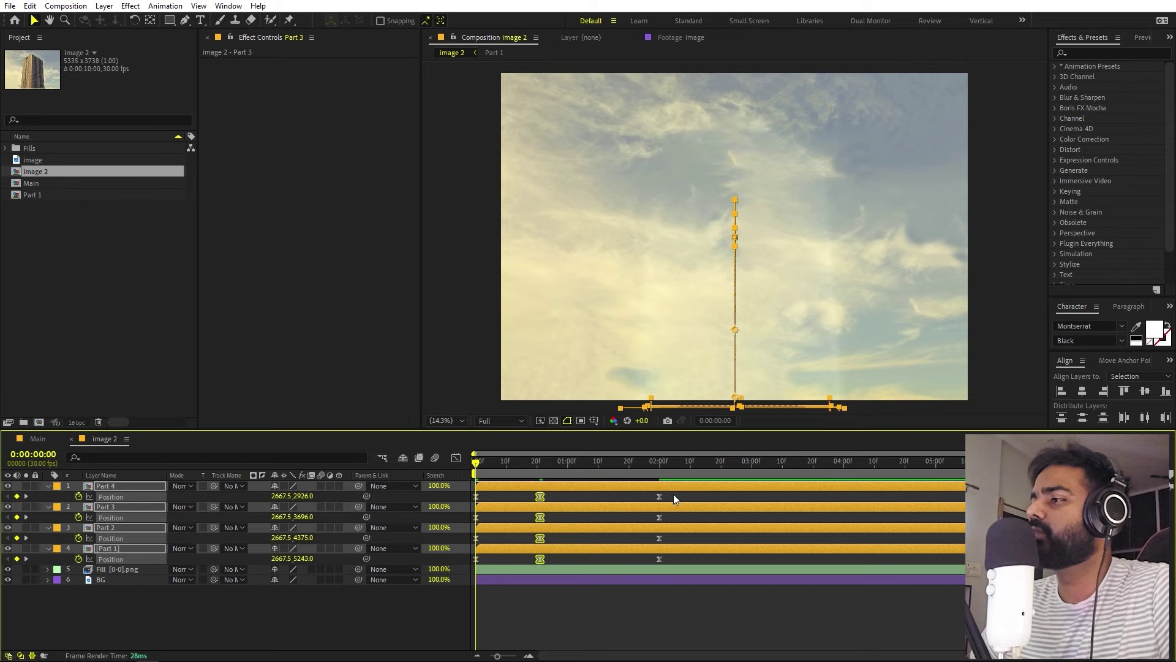
drag(674, 493, 588, 554)
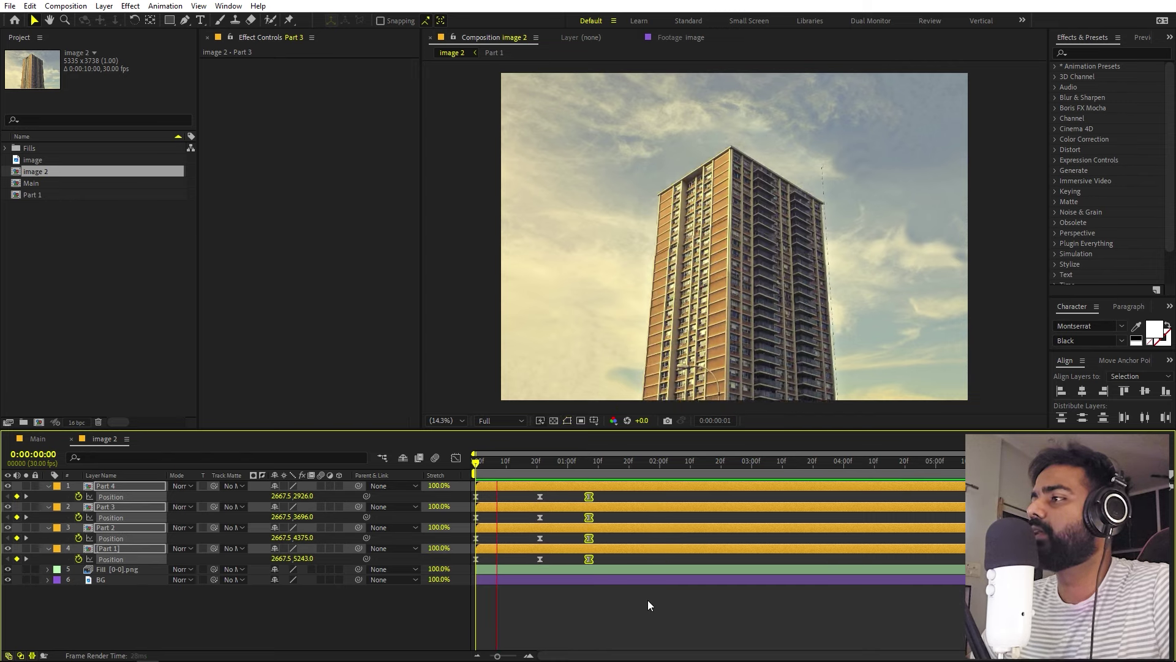
- Play back the rising animation from the start and check the motion around the middle keyframes
key(space)
click(556, 459)
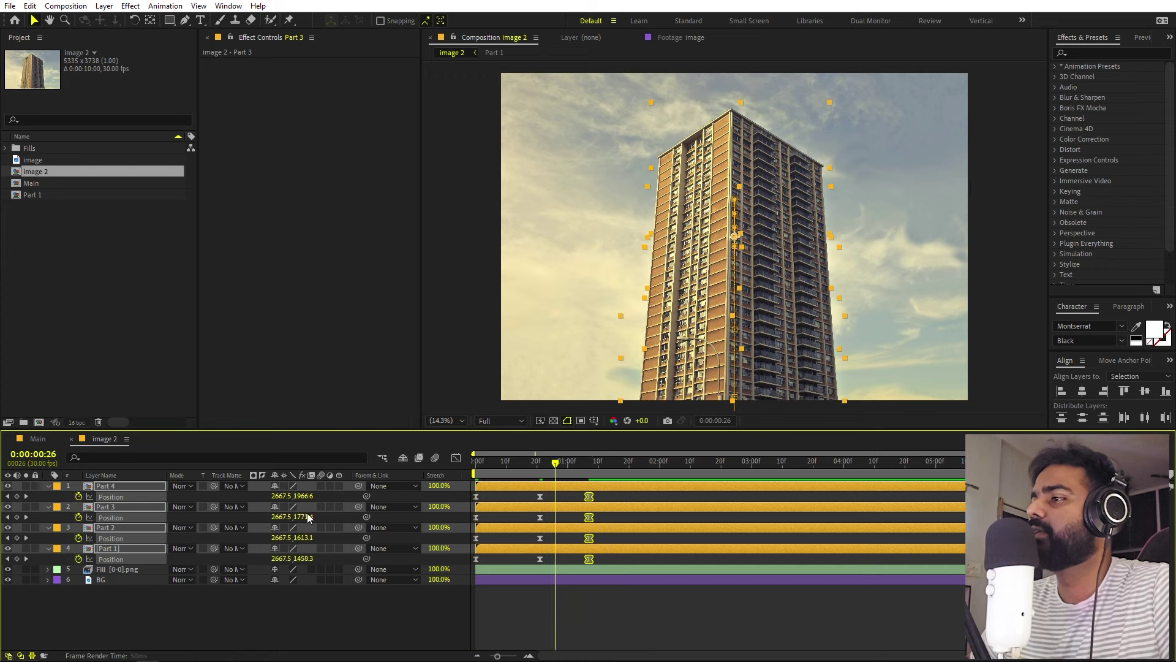
key(Home)
key(space)
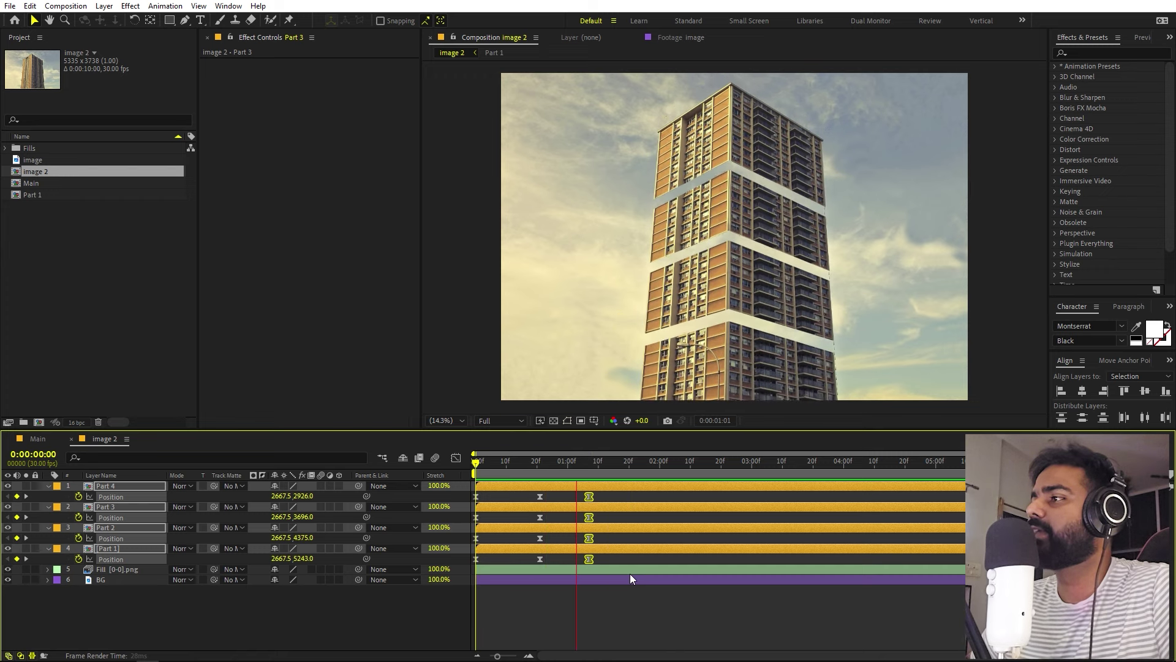
key(space)
key(j)
click(556, 496)
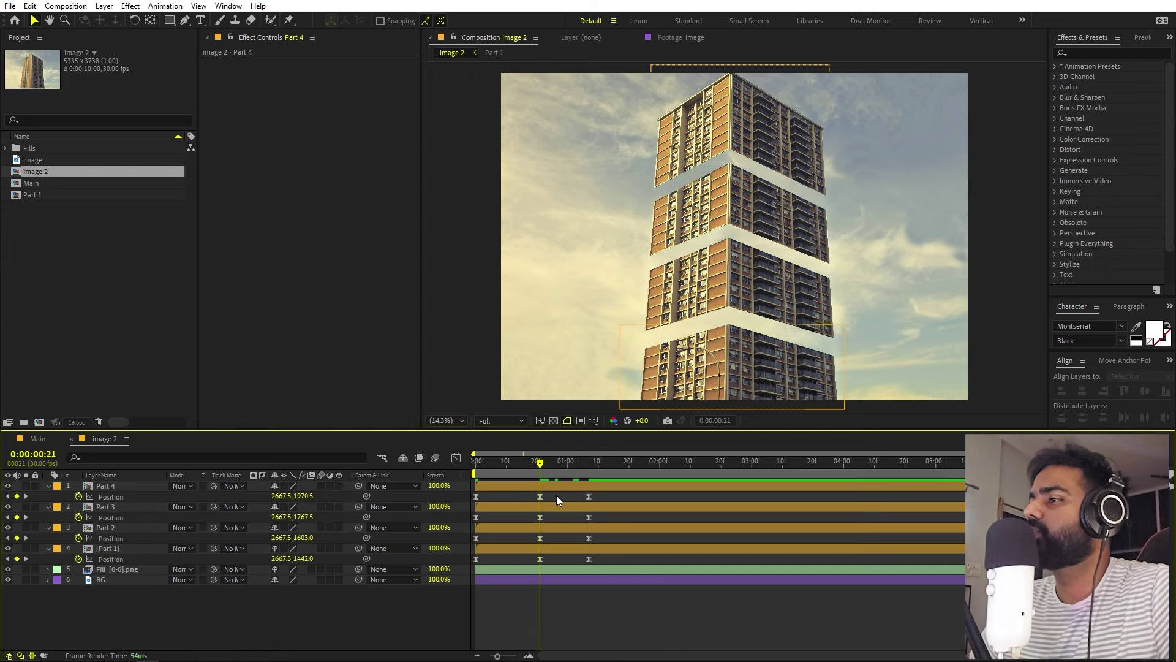
drag(540, 464, 543, 494)
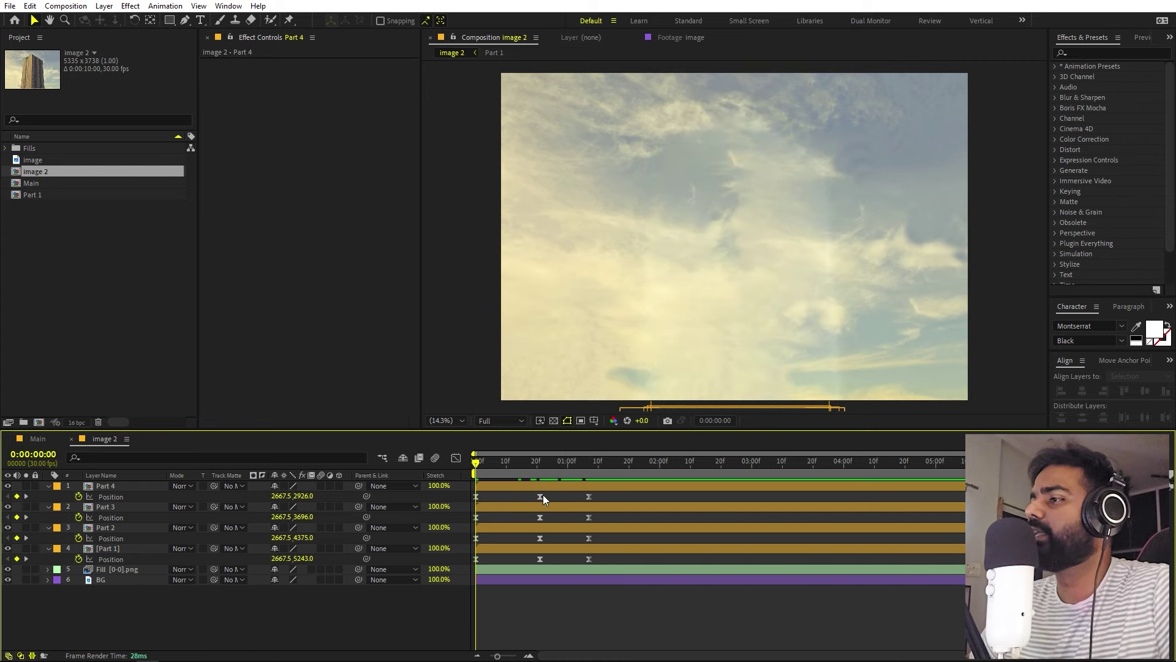
- Delete Part 4's middle Position keyframe and apply Easy Ease to its two remaining keyframes in the speed graph
click(539, 497)
key(Delete)
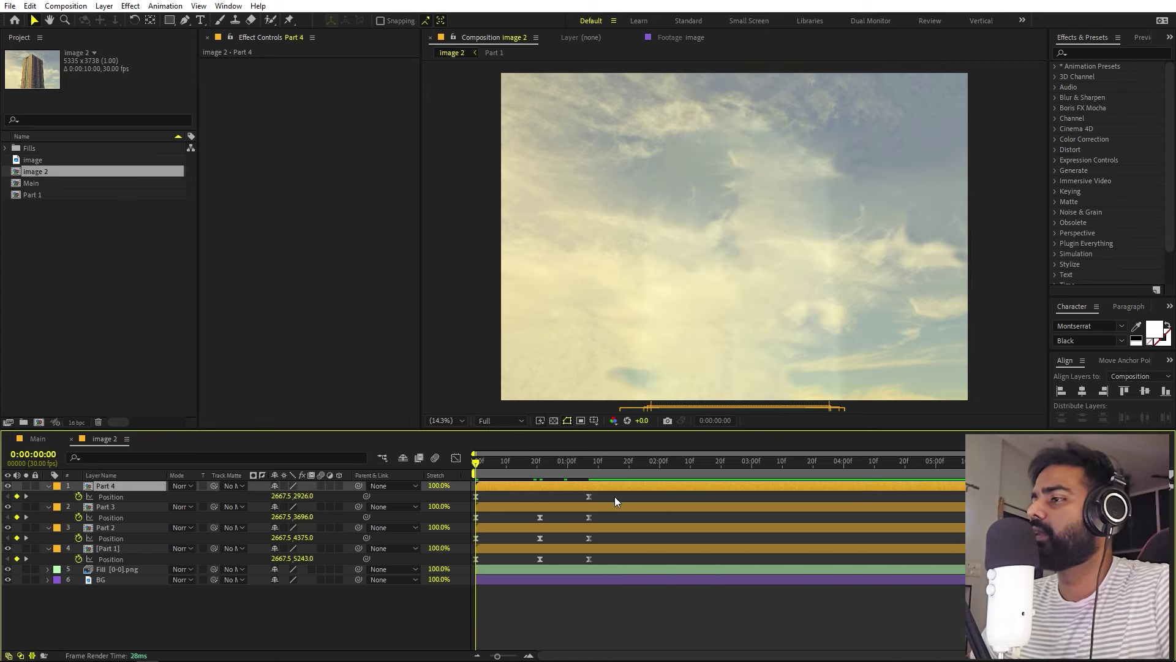
drag(615, 496, 437, 481)
click(457, 459)
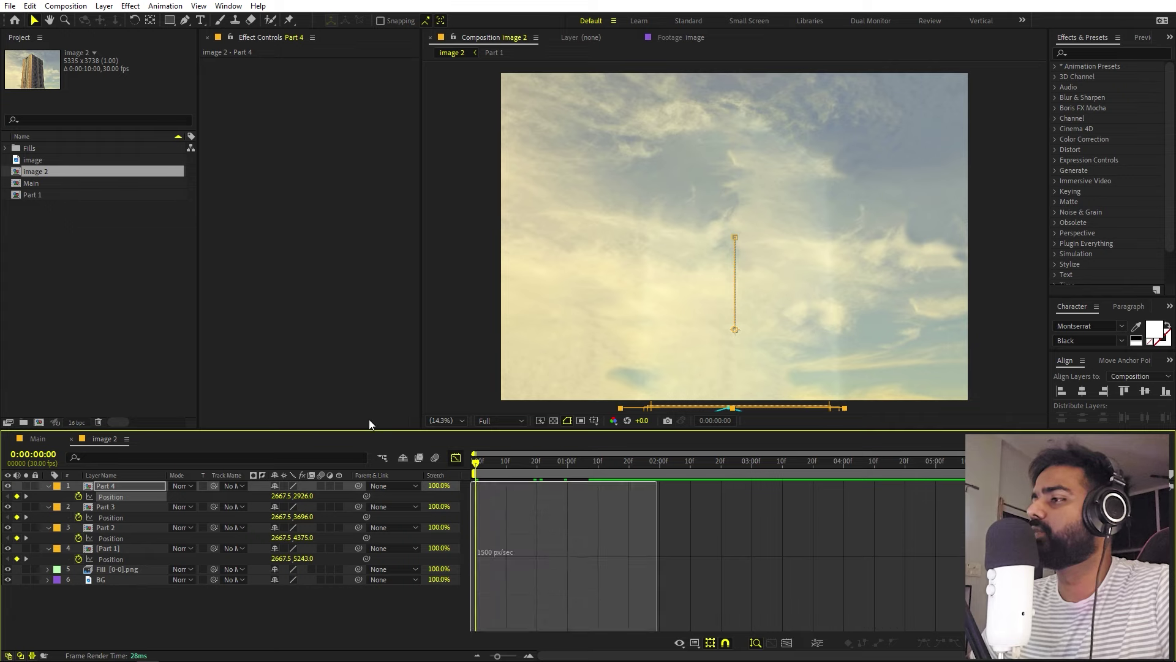
drag(655, 583, 331, 658)
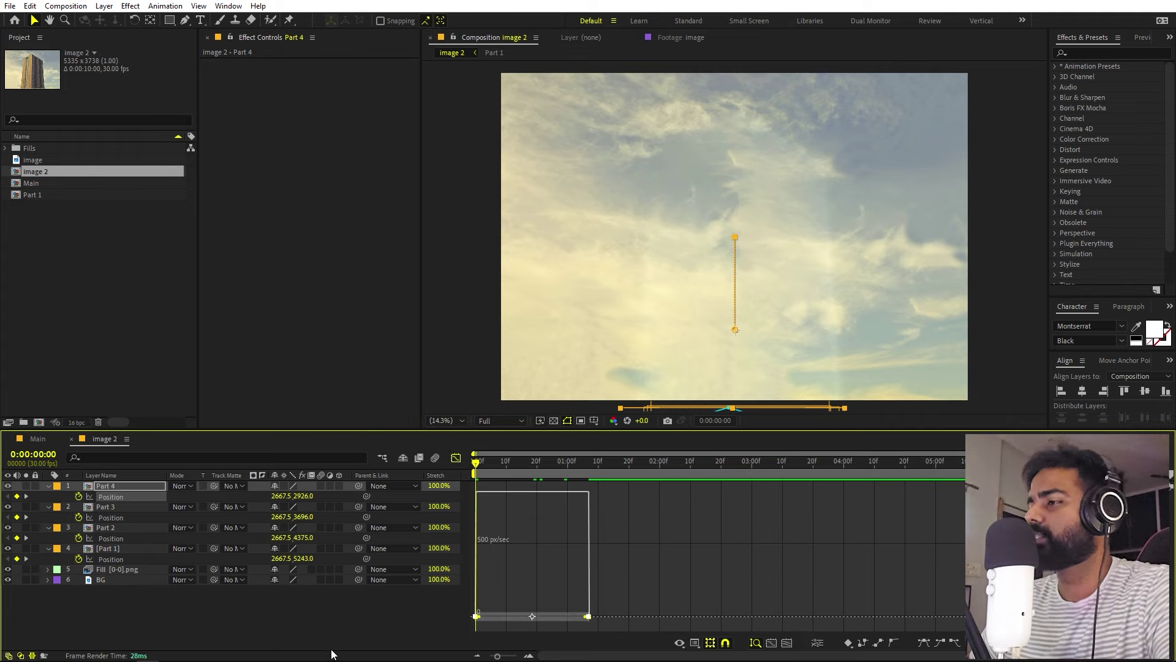
key(F9)
- Reshape Part 4's speed curve to start fast and slow gradually into the last keyframe, and preview the motion
click(570, 620)
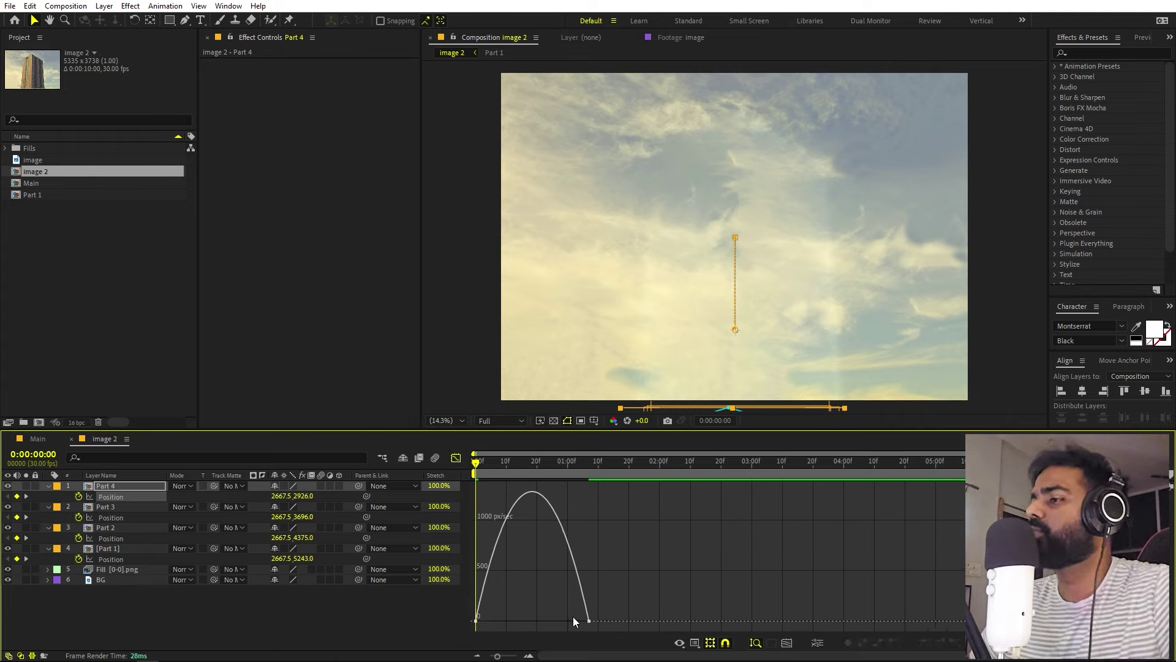
click(570, 621)
drag(570, 621, 524, 621)
drag(508, 611, 457, 620)
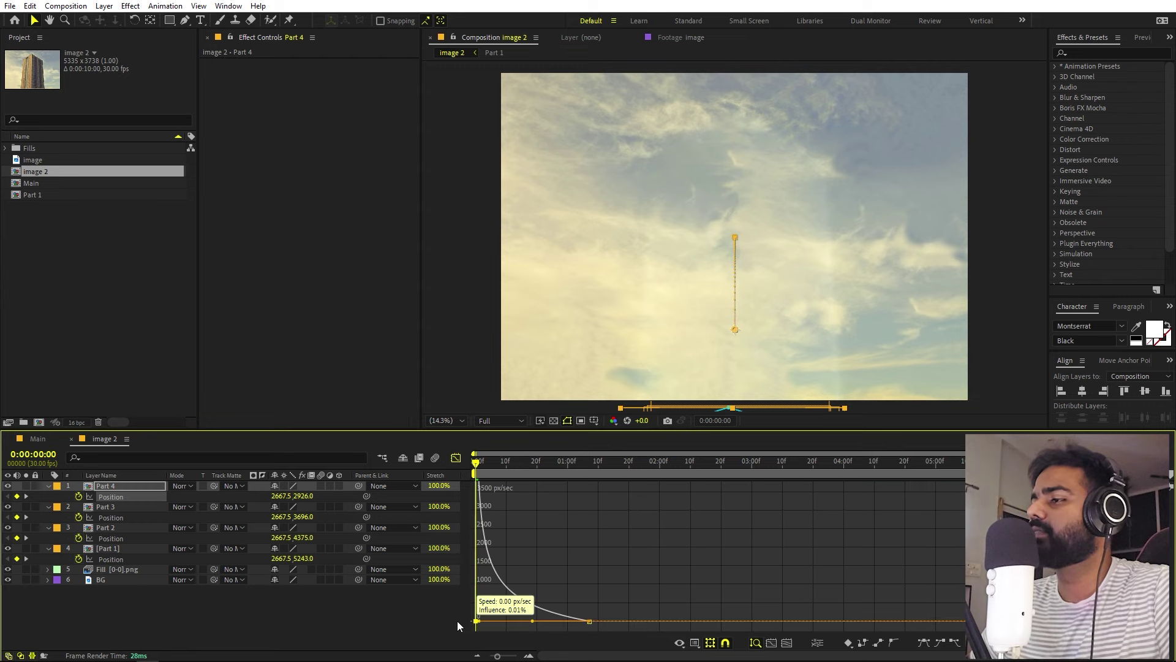
key(space)
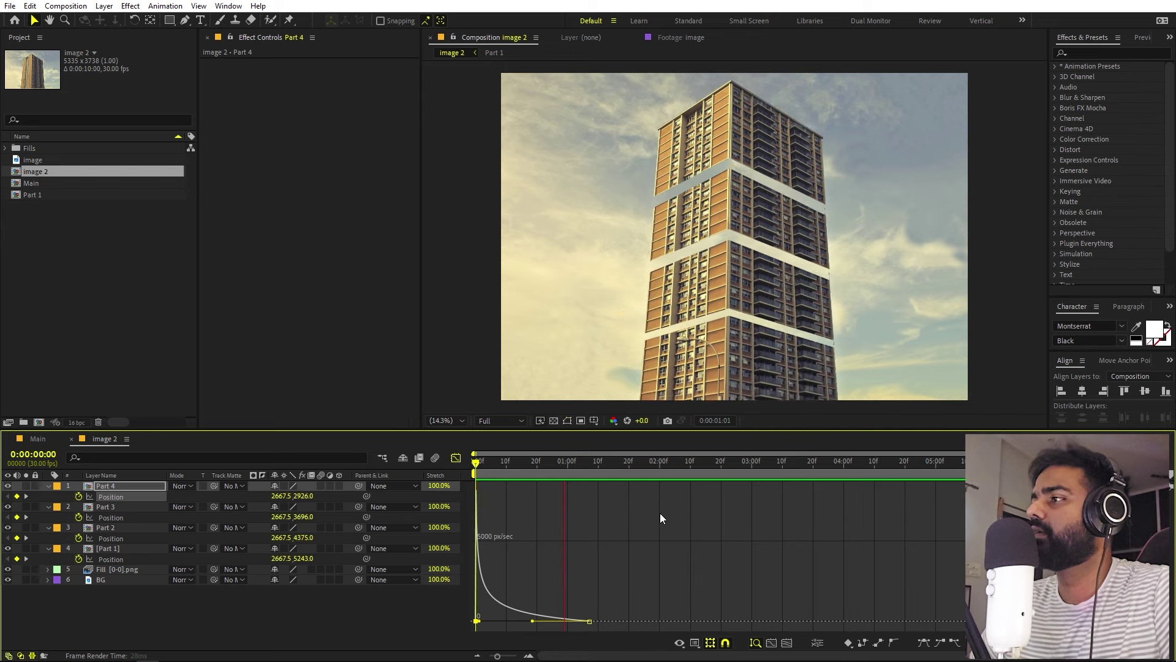
key(space)
- Move Part 4's last Position keyframe to frame 21, in line with the other parts' middle keyframes, and preview the animation
click(457, 458)
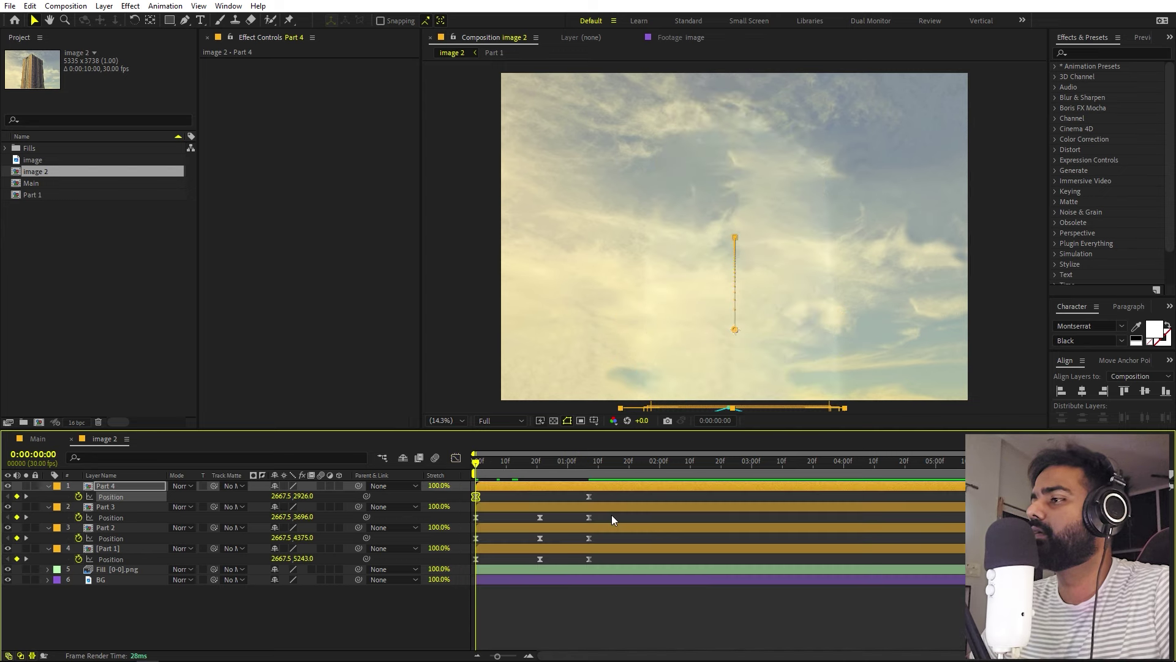
click(596, 496)
drag(589, 497, 535, 501)
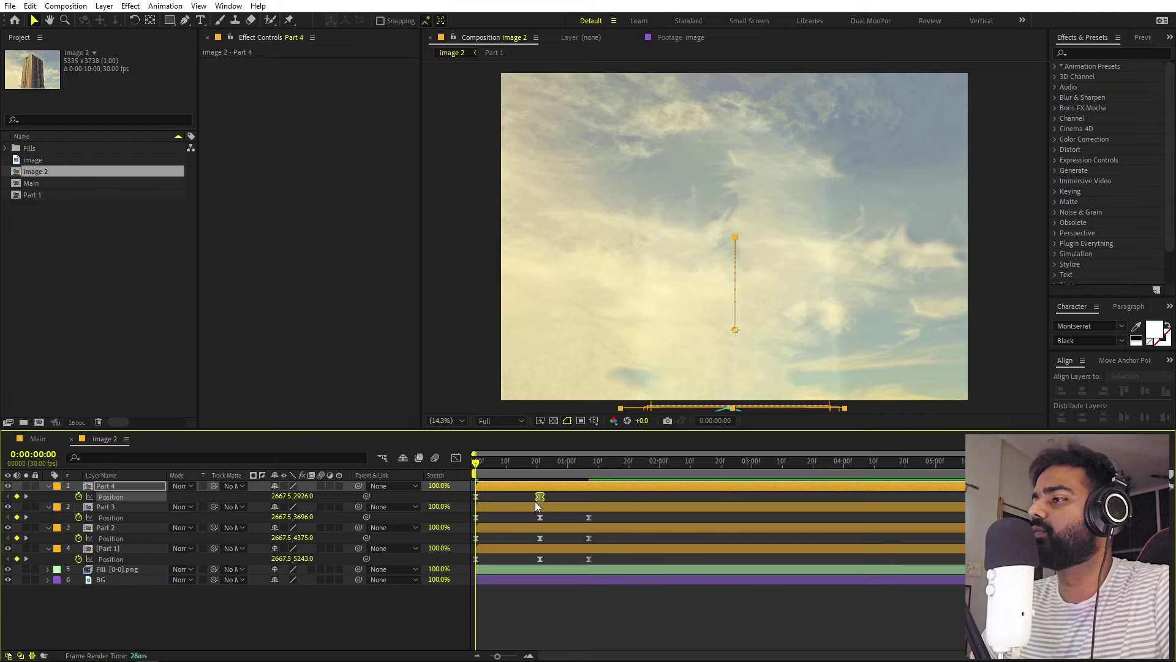
key(space)
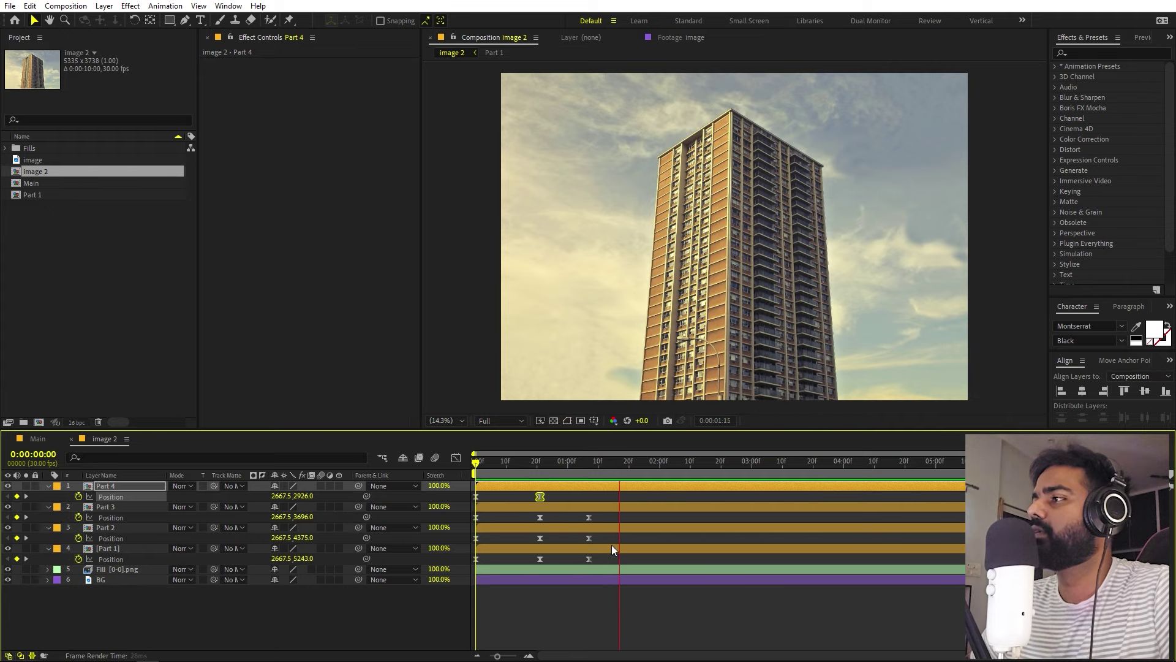
key(space)
drag(436, 480, 583, 490)
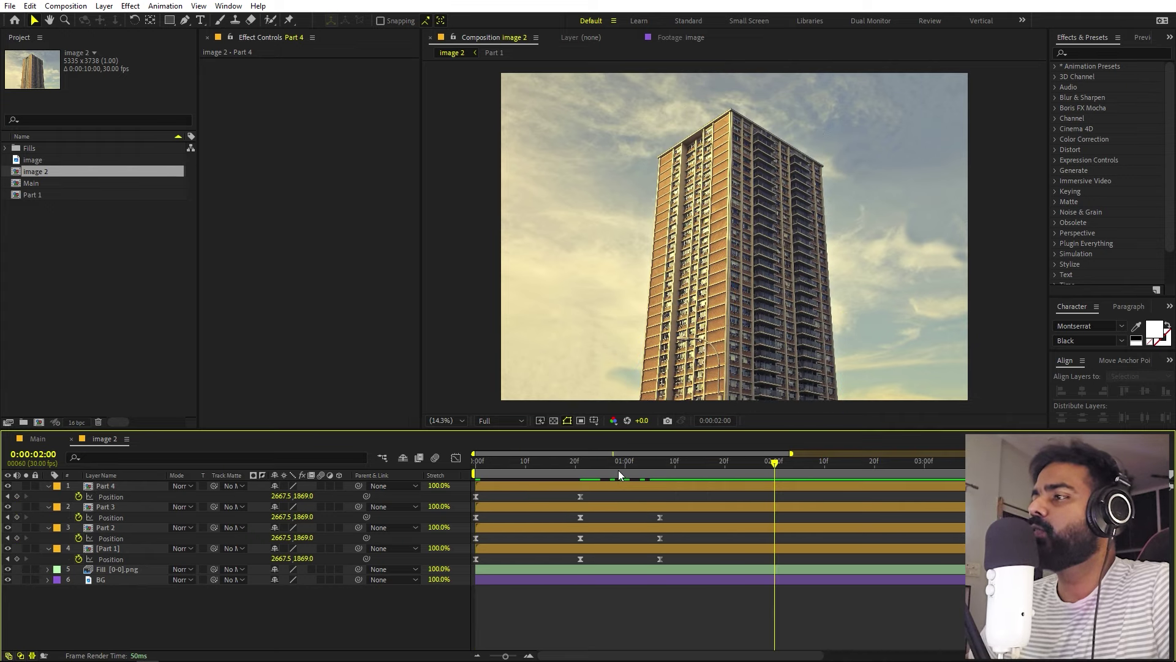
key(space)
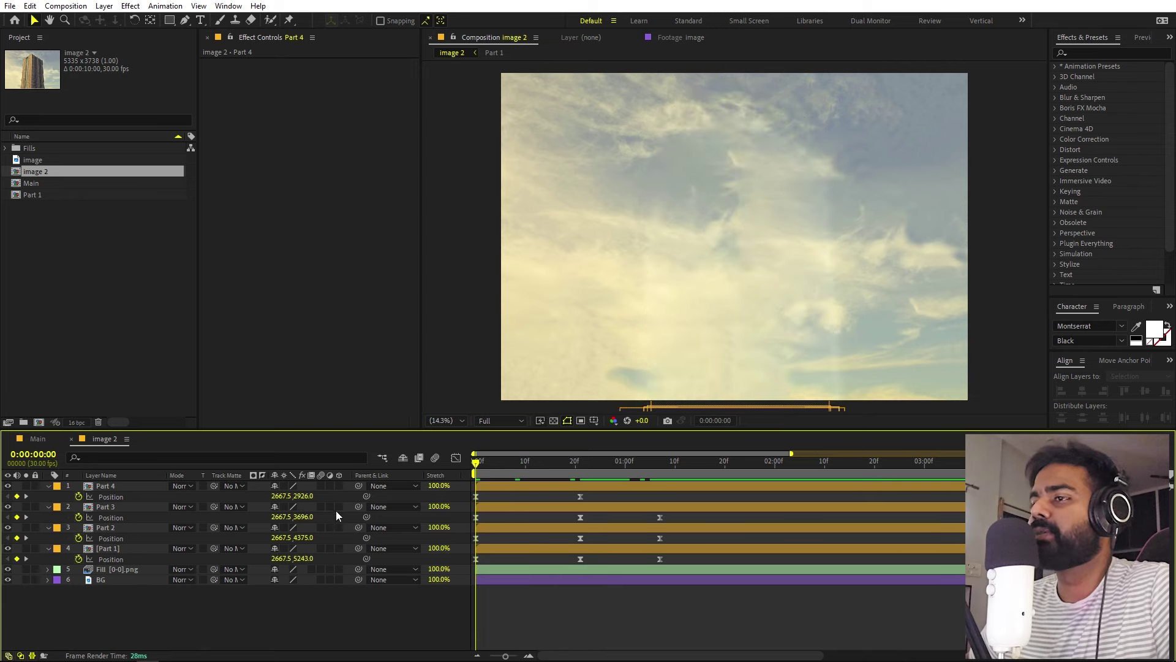
- Stagger the layers' starts, with Part 2 at frame 4, Part 3 at about frame 17 and Part 4 at about frame 29
drag(527, 528, 751, 486)
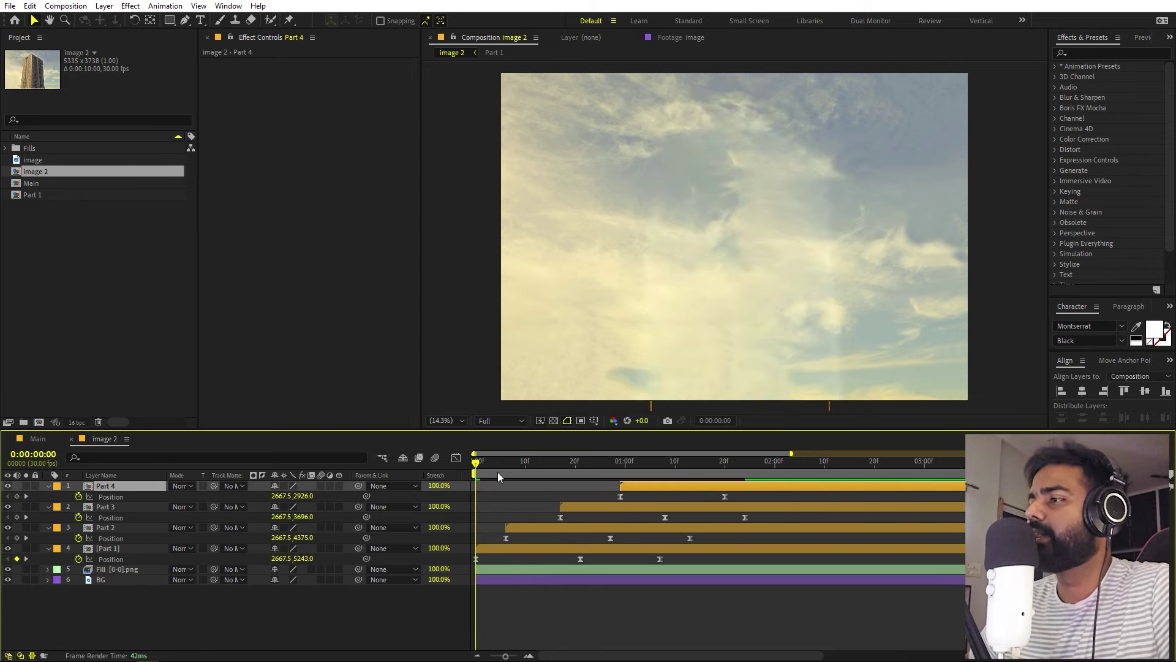
drag(483, 469, 494, 469)
click(520, 531)
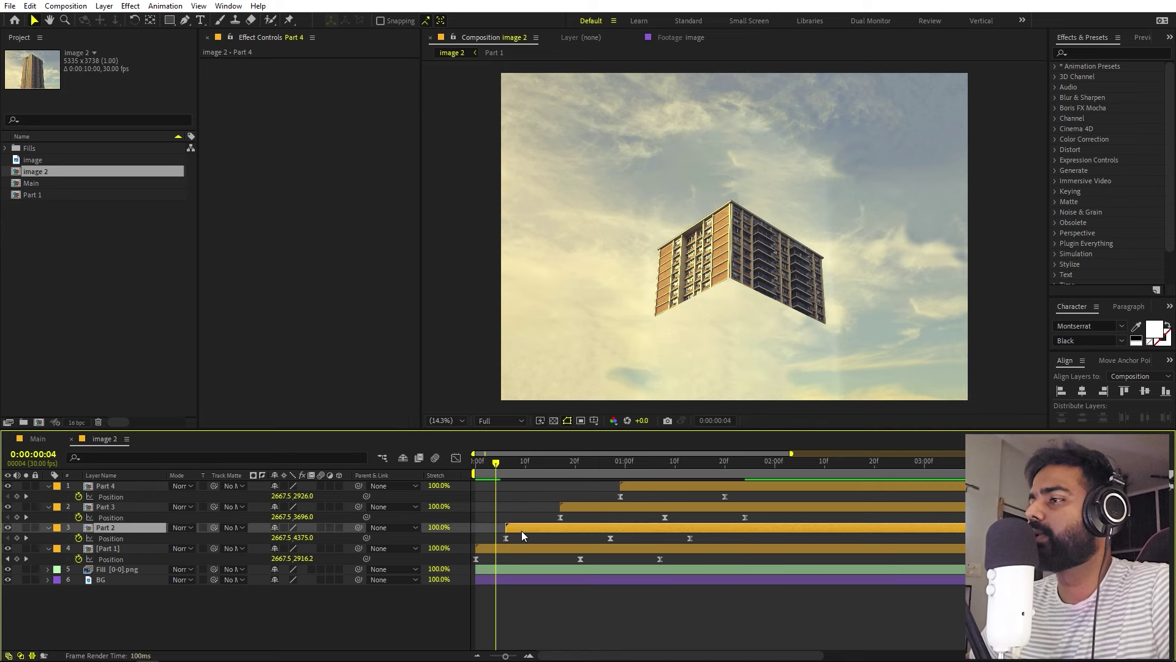
drag(522, 535, 514, 535)
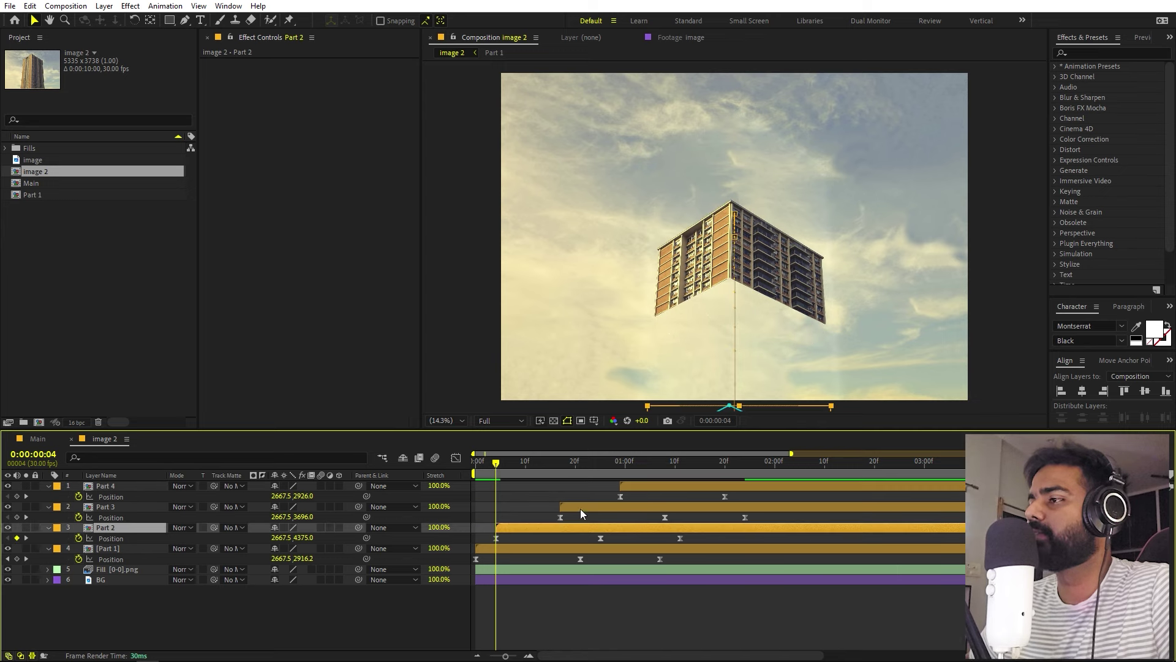
- Tighten the stagger by starting Part 3 at about frame 9 and Part 4 at about frame 13, and preview the animation
drag(580, 513, 538, 512)
key(Home)
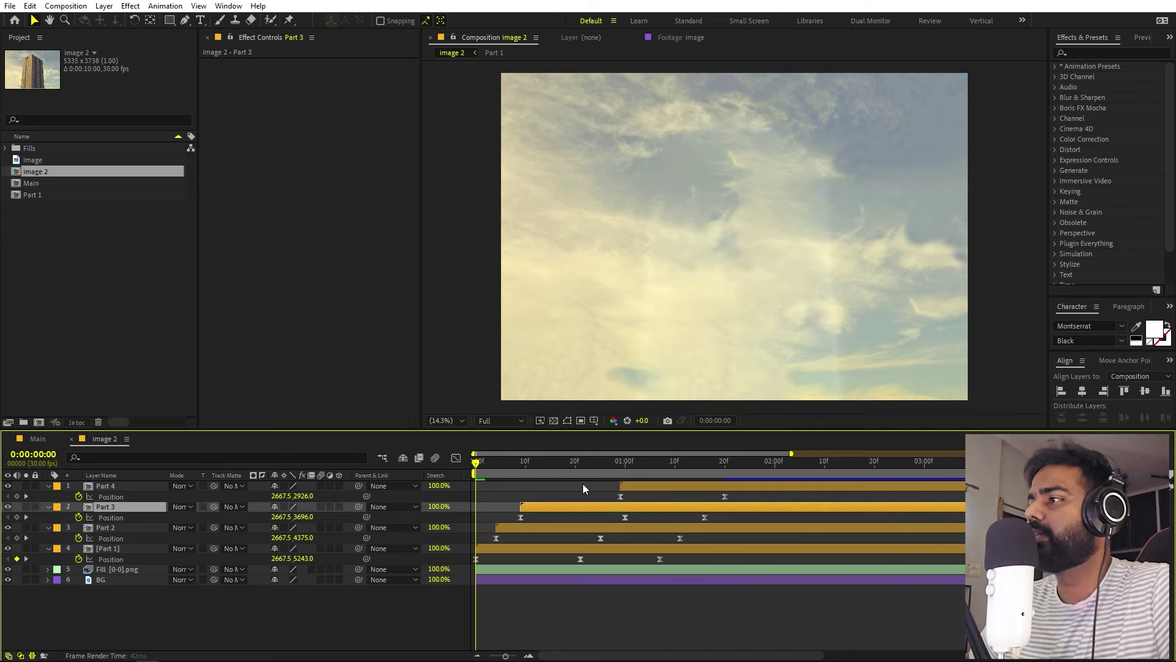
key(space)
drag(642, 484, 310, 492)
key(space)
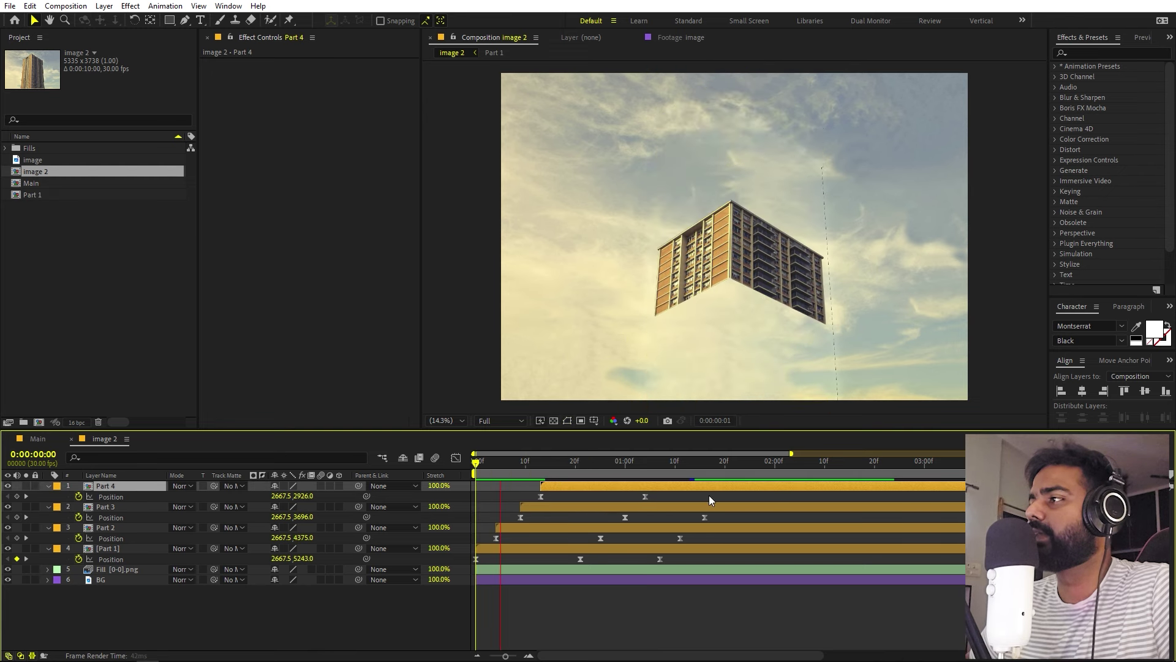
key(space)
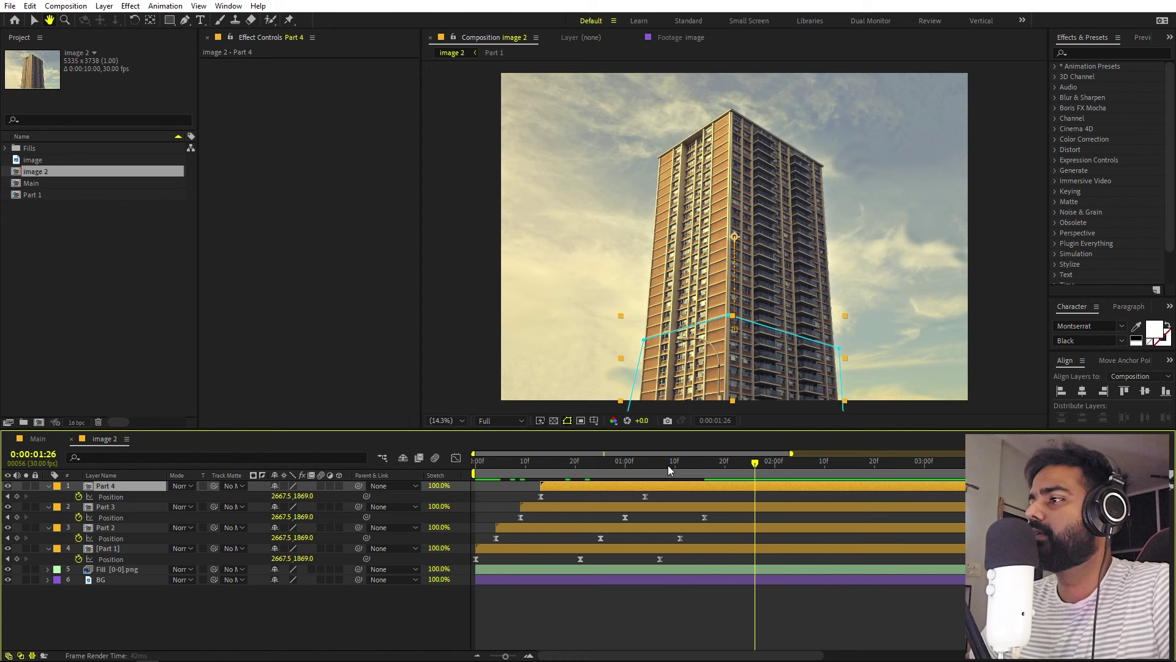
key(Home)
key(space)
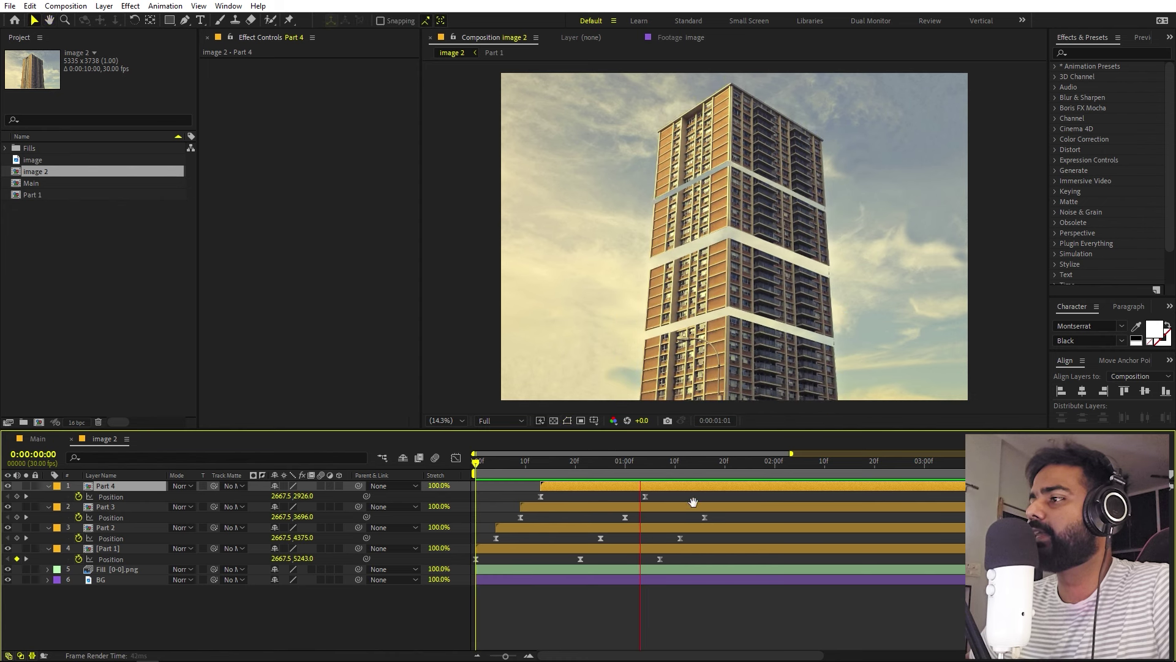
- Align the last Position keyframes of Part 1 and Part 3 with Part 2's at about 1 second 11 frames, and preview
click(660, 471)
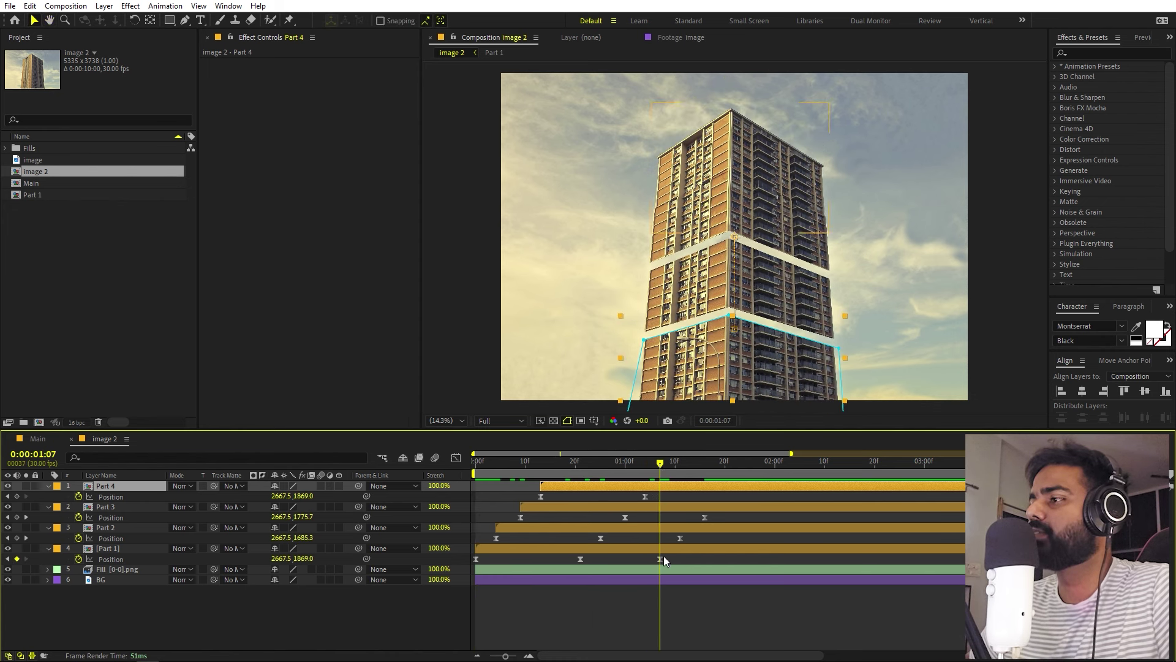
drag(663, 559, 678, 557)
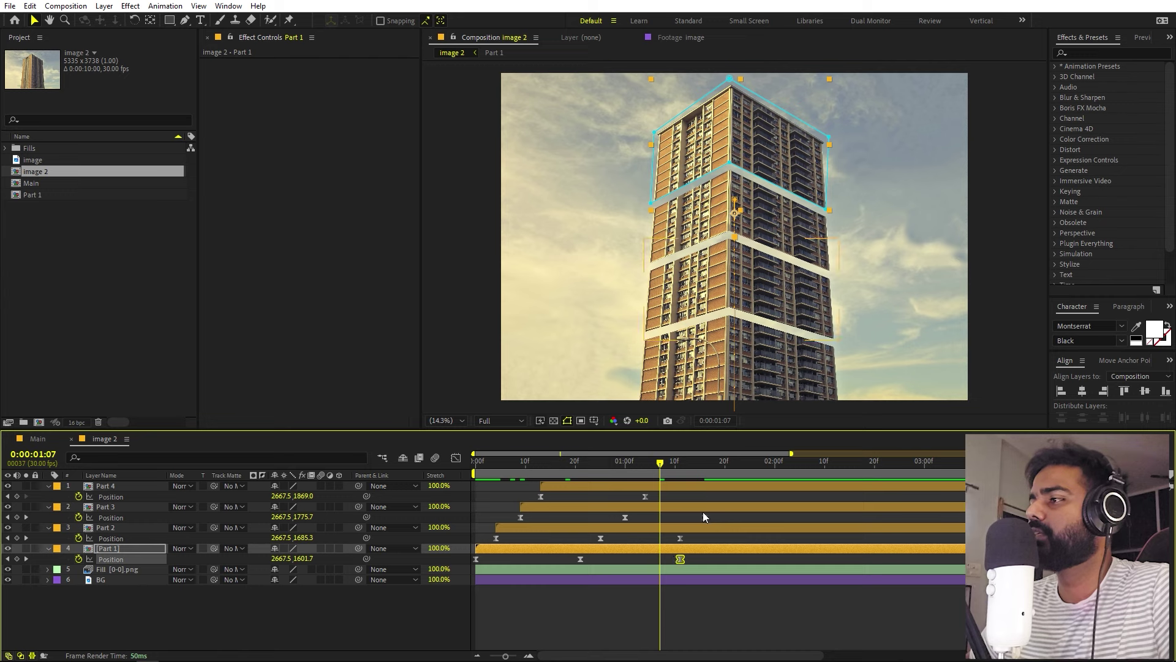
drag(704, 517, 675, 517)
key(space)
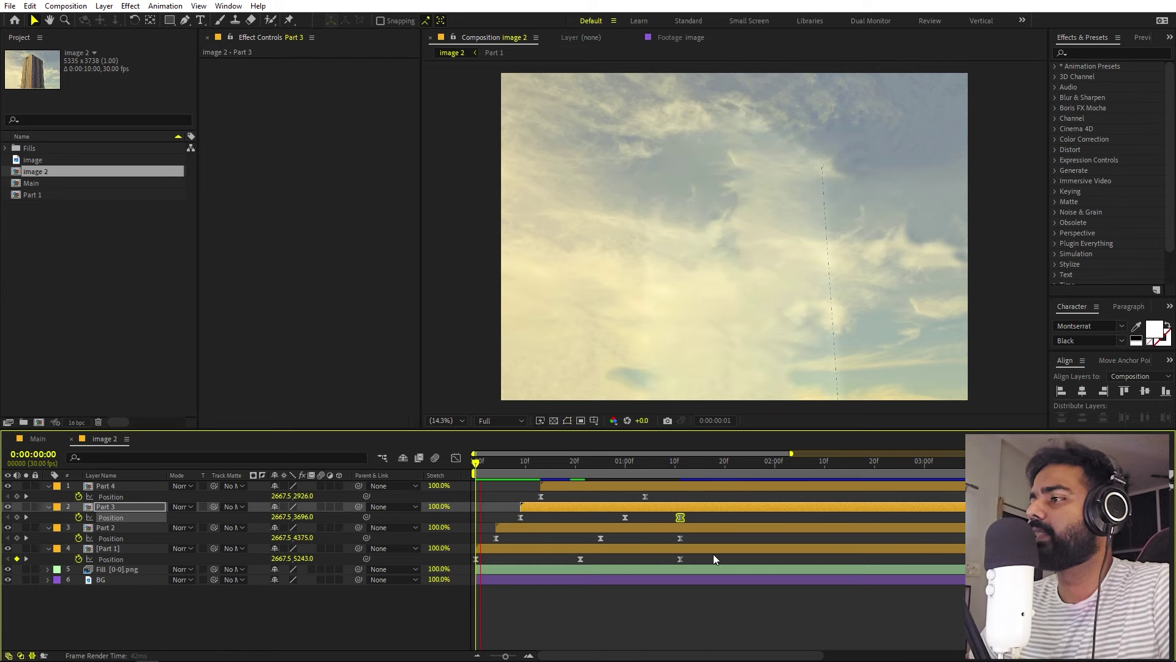
- Preview the rising animation and check the gaps between the building sections at frames 26 and 21
key(space)
drag(662, 520, 734, 516)
click(726, 596)
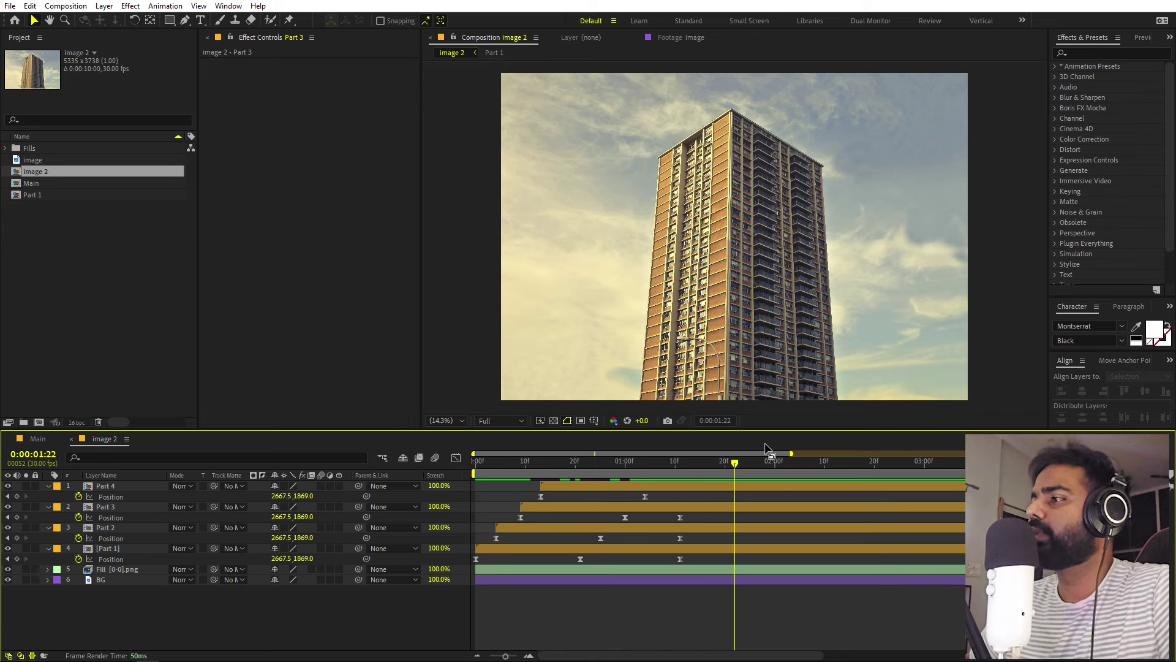
drag(686, 474, 605, 484)
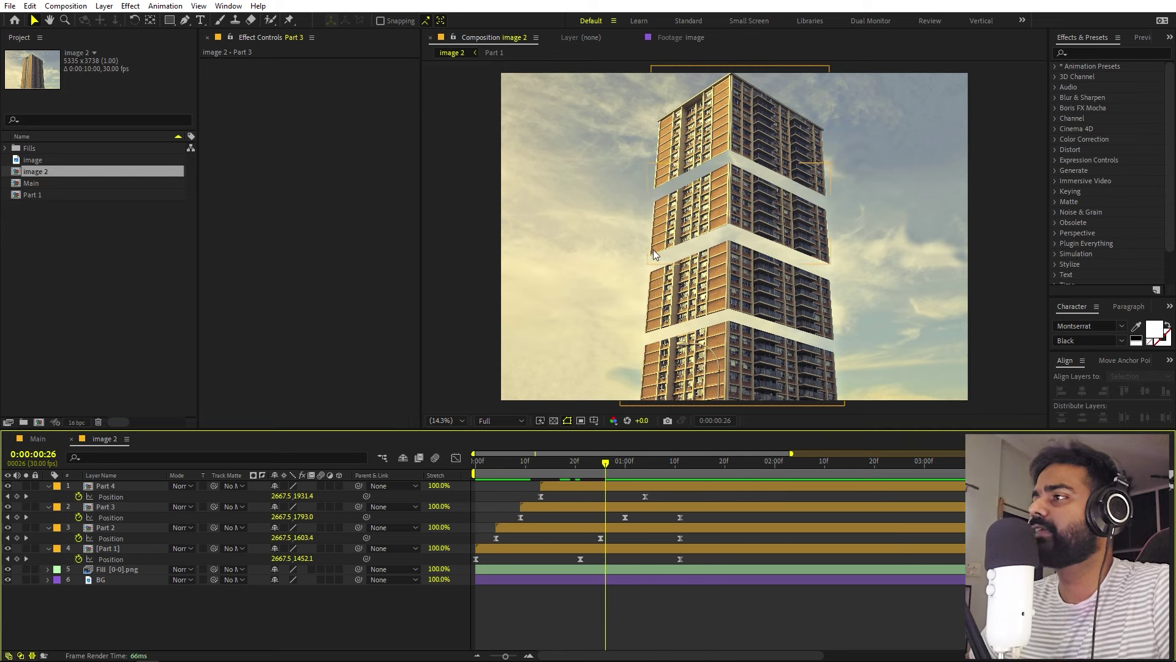
drag(611, 469, 582, 470)
click(51, 349)
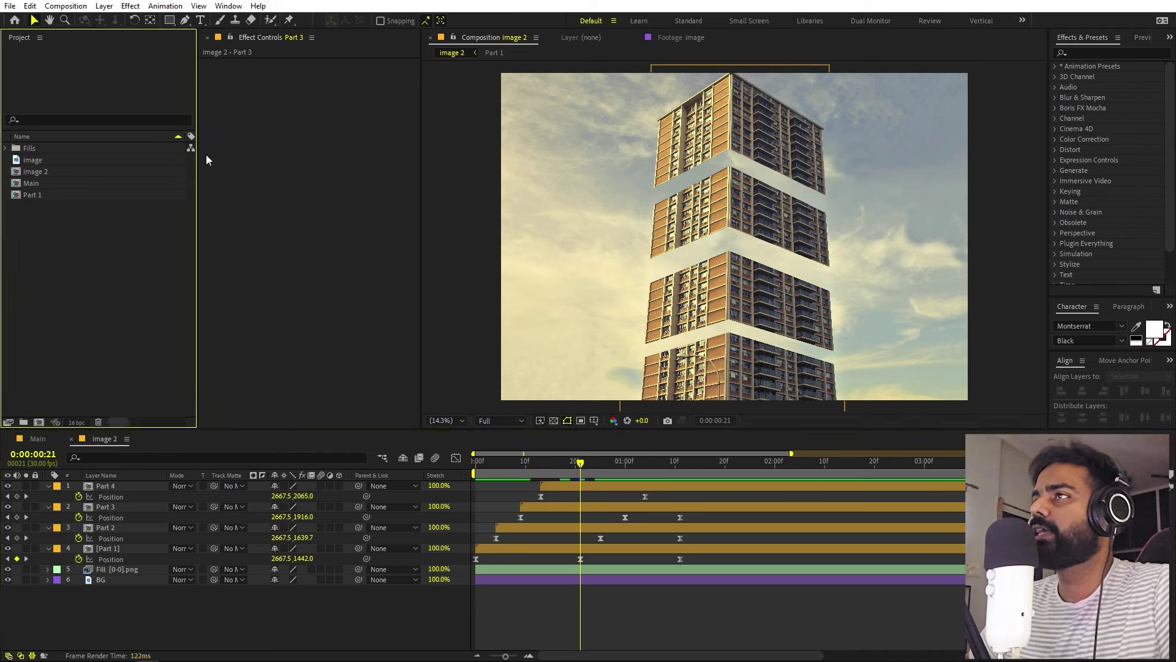
- Activate the Pen tool and move the current time to frame 13 to work on the top section's underside
click(185, 20)
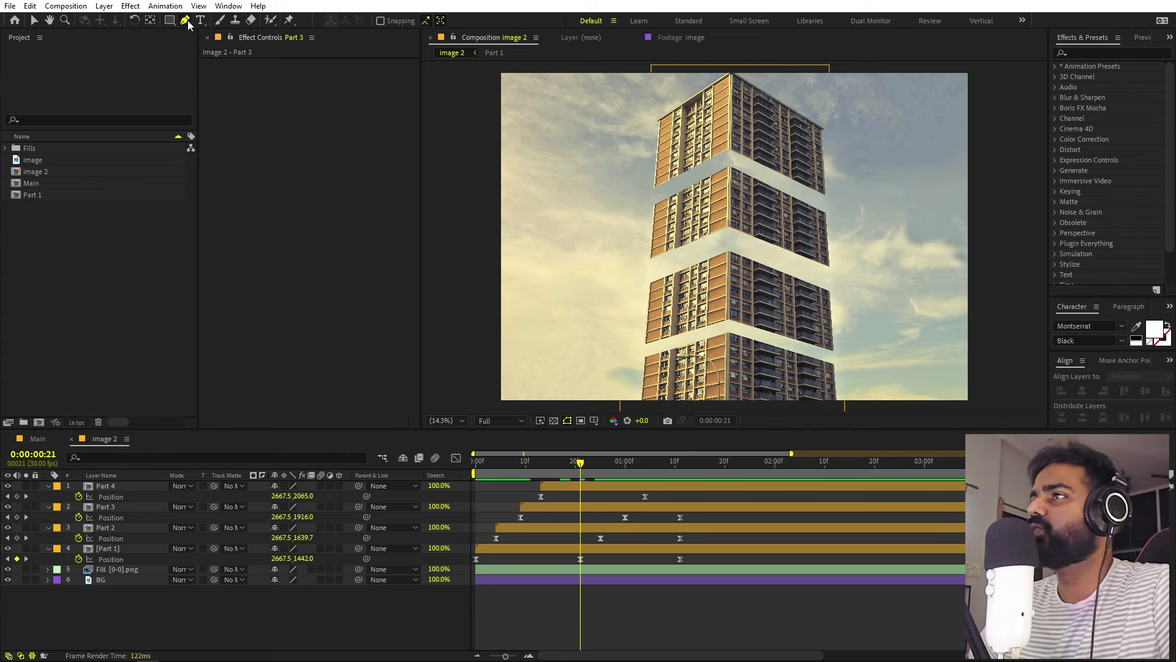
click(281, 627)
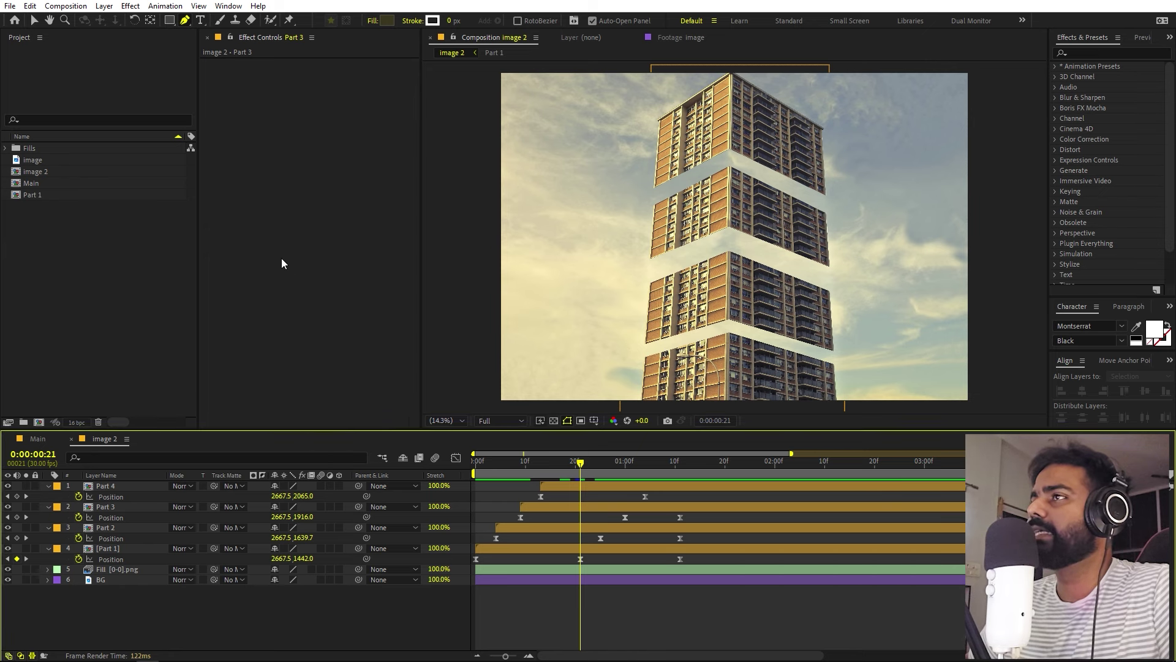
scroll(729, 239, up, 1)
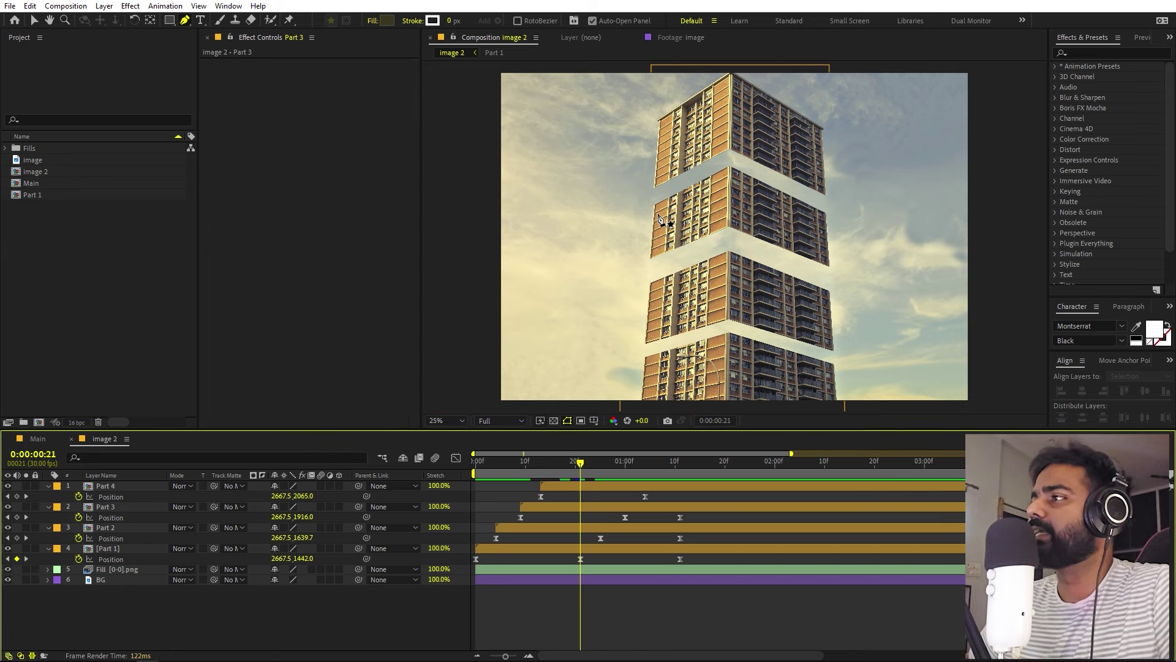
drag(738, 234, 707, 391)
scroll(704, 268, up, 1)
drag(717, 276, 759, 274)
scroll(758, 274, down, 3)
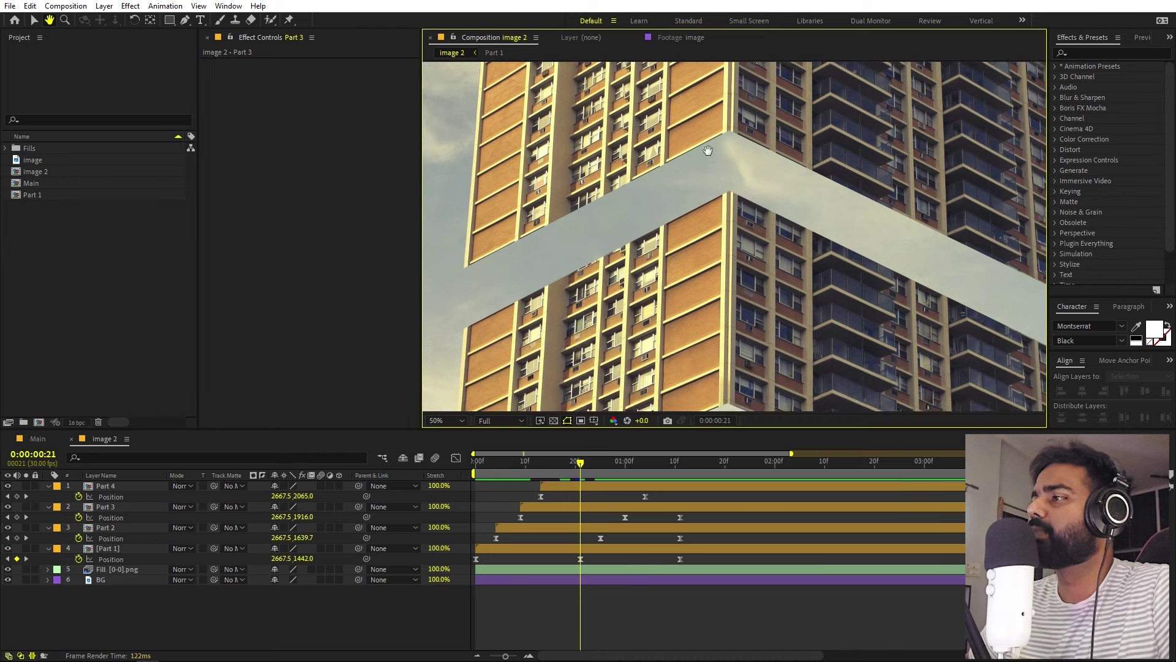
key(g)
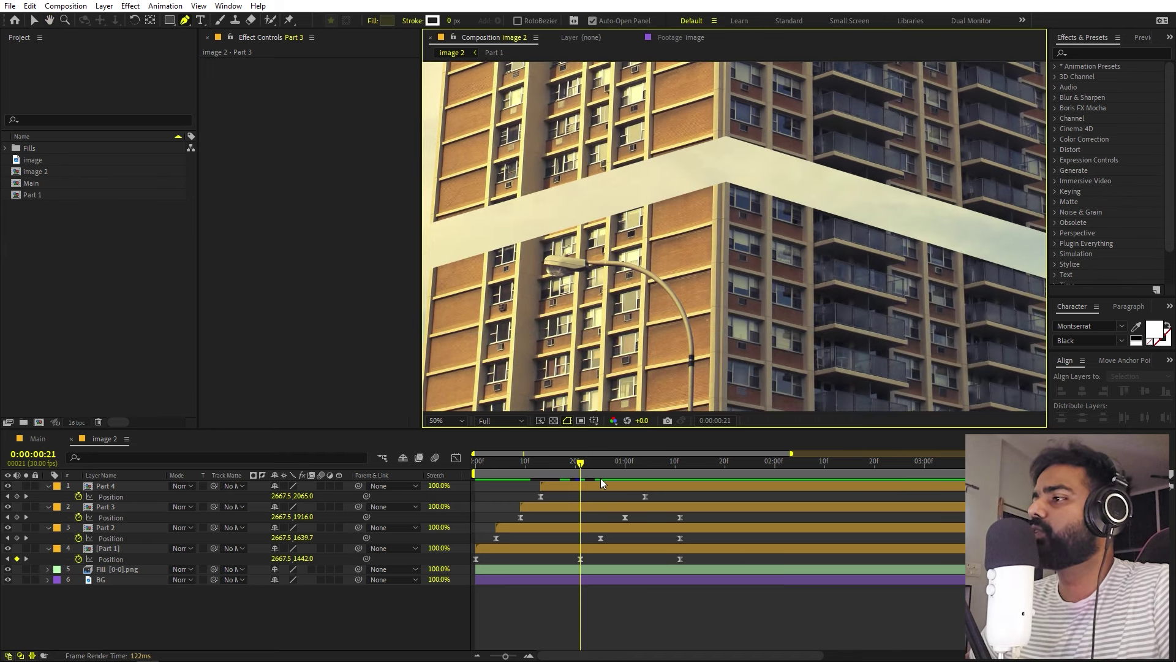
drag(598, 469, 541, 472)
scroll(778, 283, down, 2)
scroll(778, 284, up, 3)
scroll(673, 360, up, 2)
drag(673, 360, 713, 285)
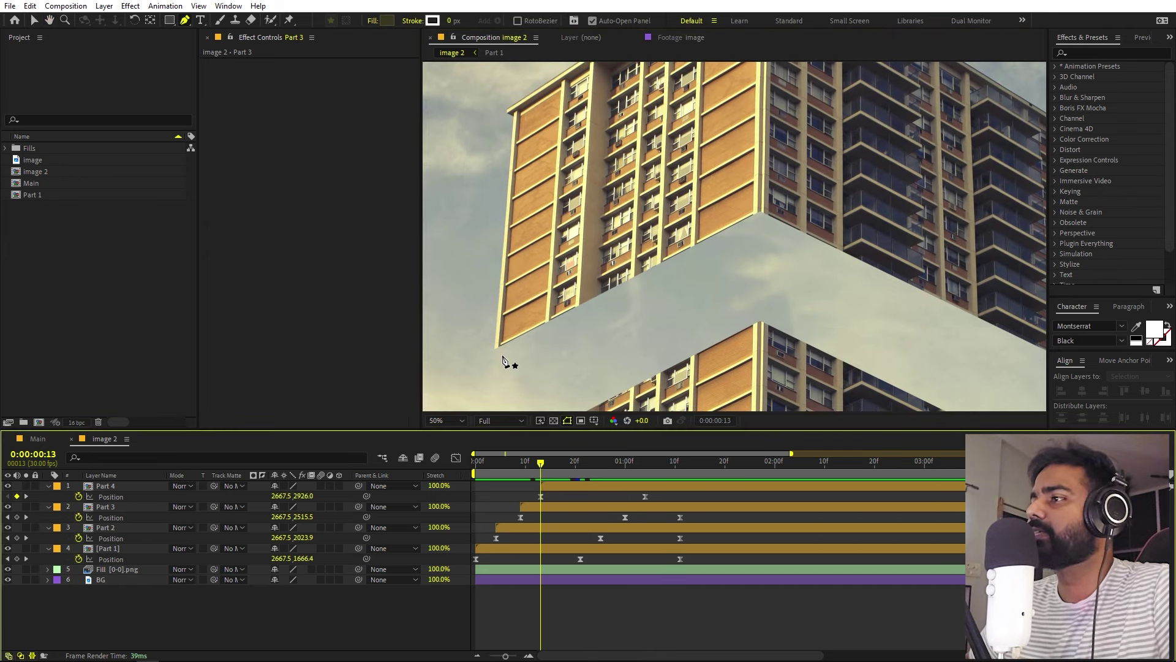
- Draw a closed four-point shape along the top section's lower edge, with its front corner pulled down to form the underside
scroll(502, 359, up, 2)
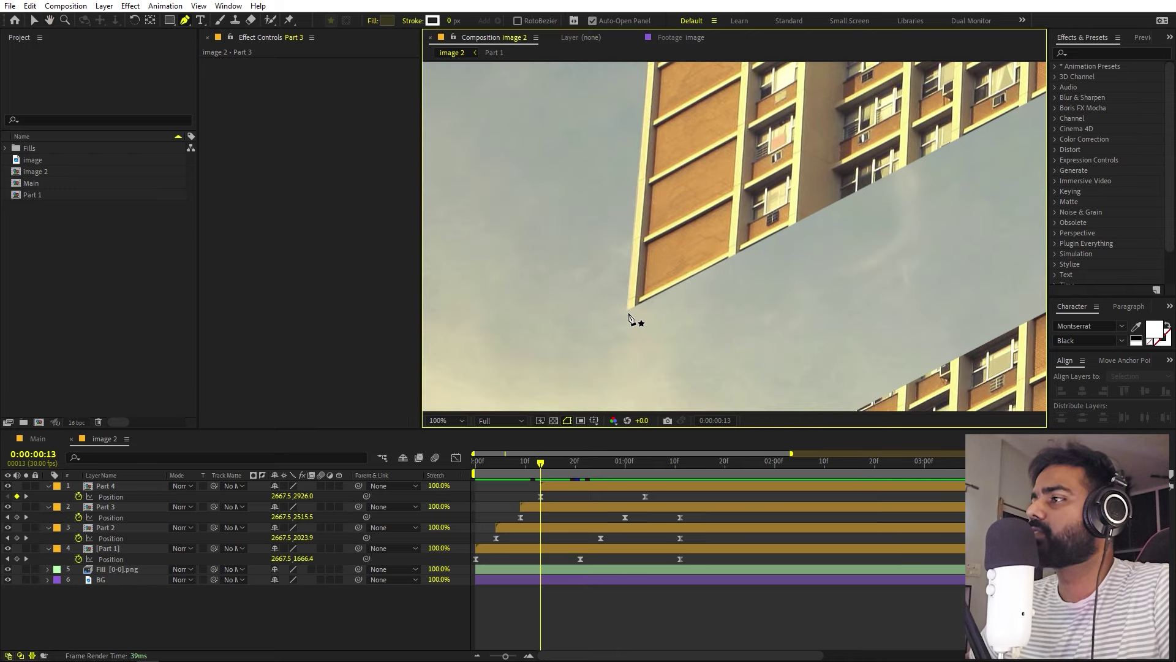
click(626, 315)
drag(626, 314, 792, 267)
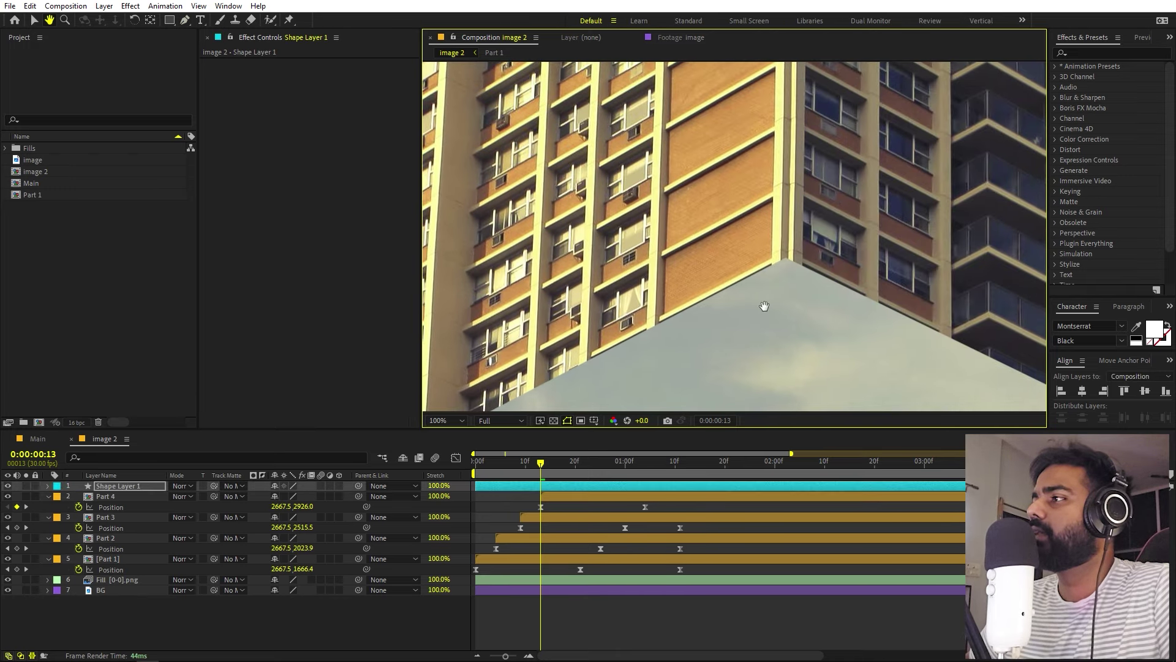
drag(870, 296, 603, 142)
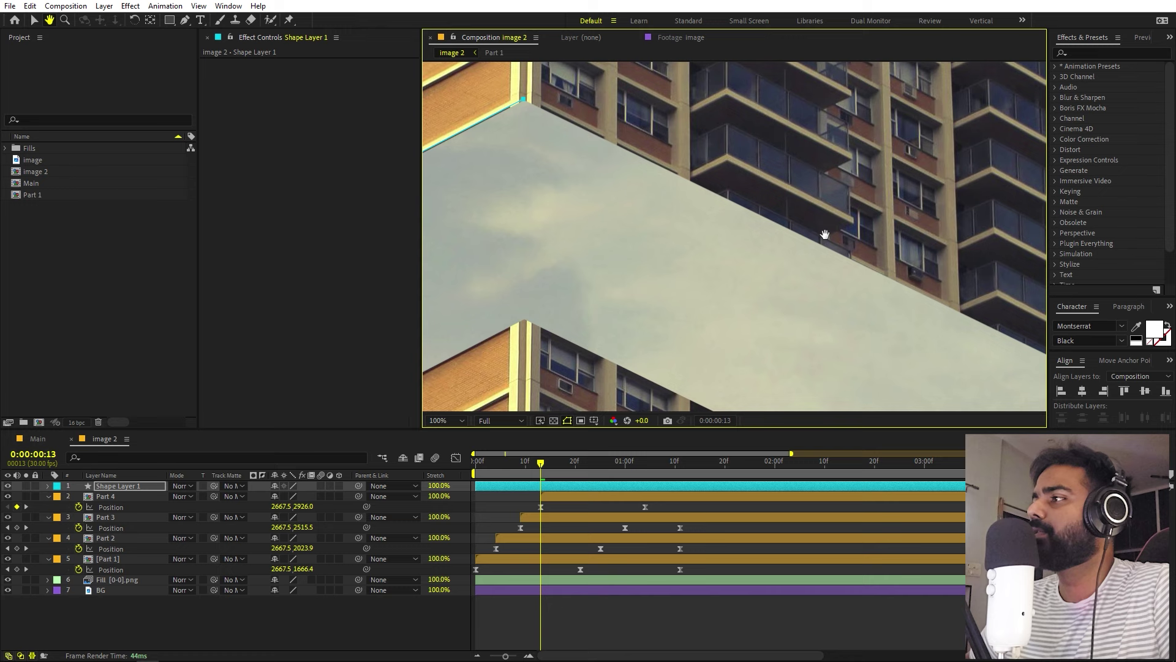
drag(876, 261, 606, 127)
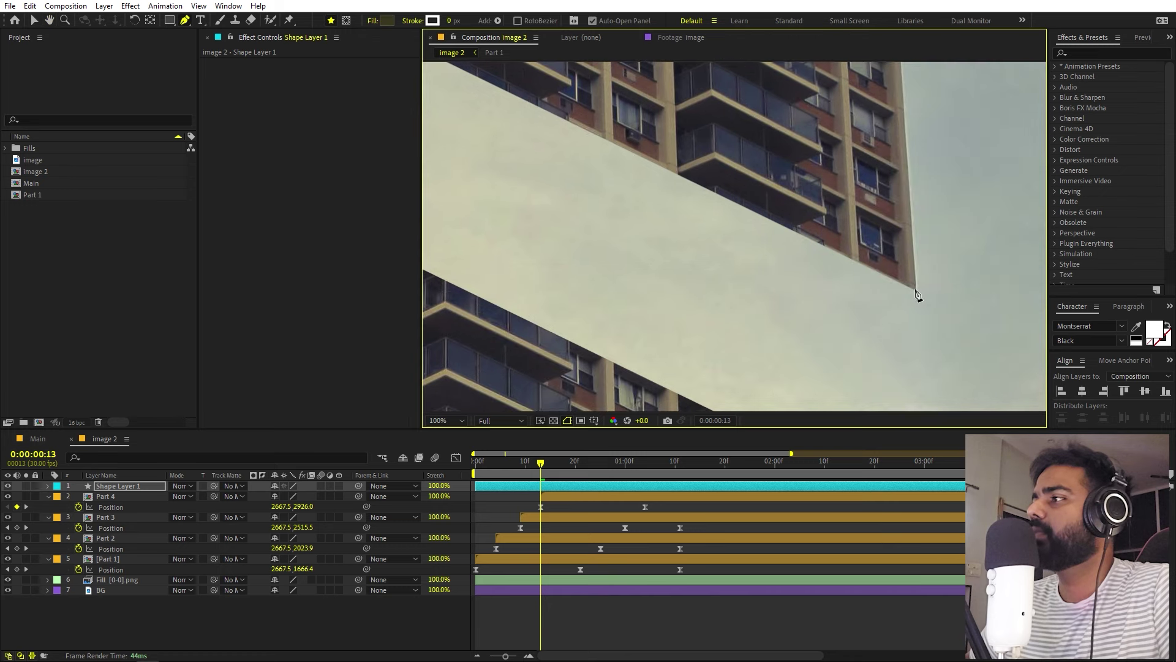
click(915, 289)
scroll(592, 328, down, 3)
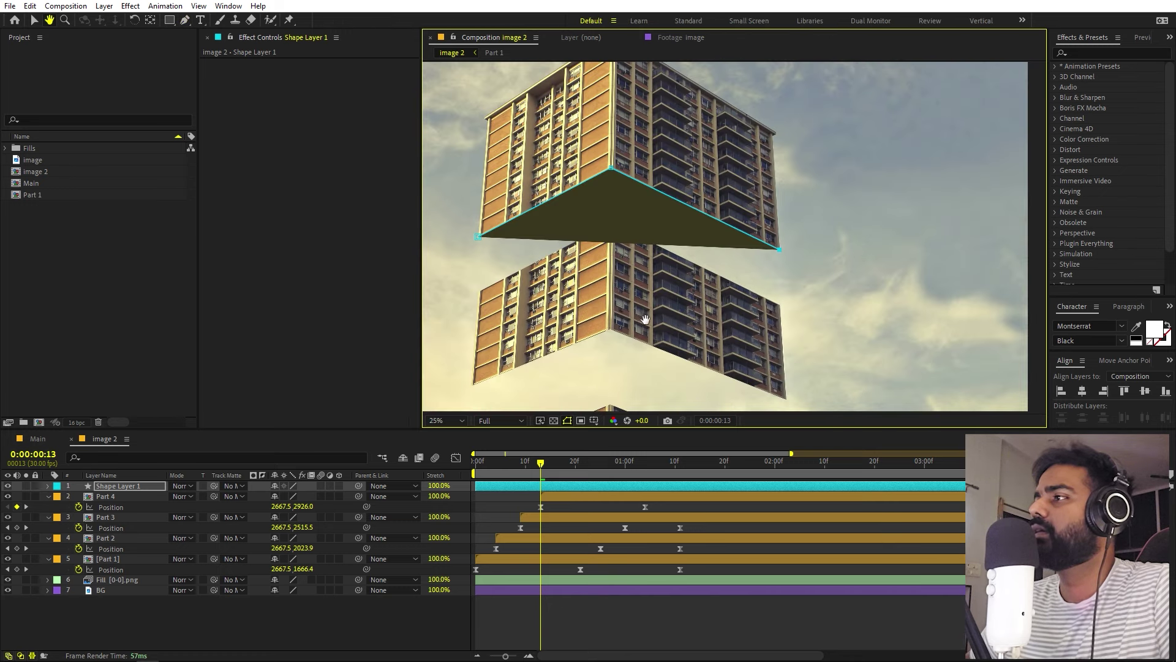
drag(645, 319, 687, 350)
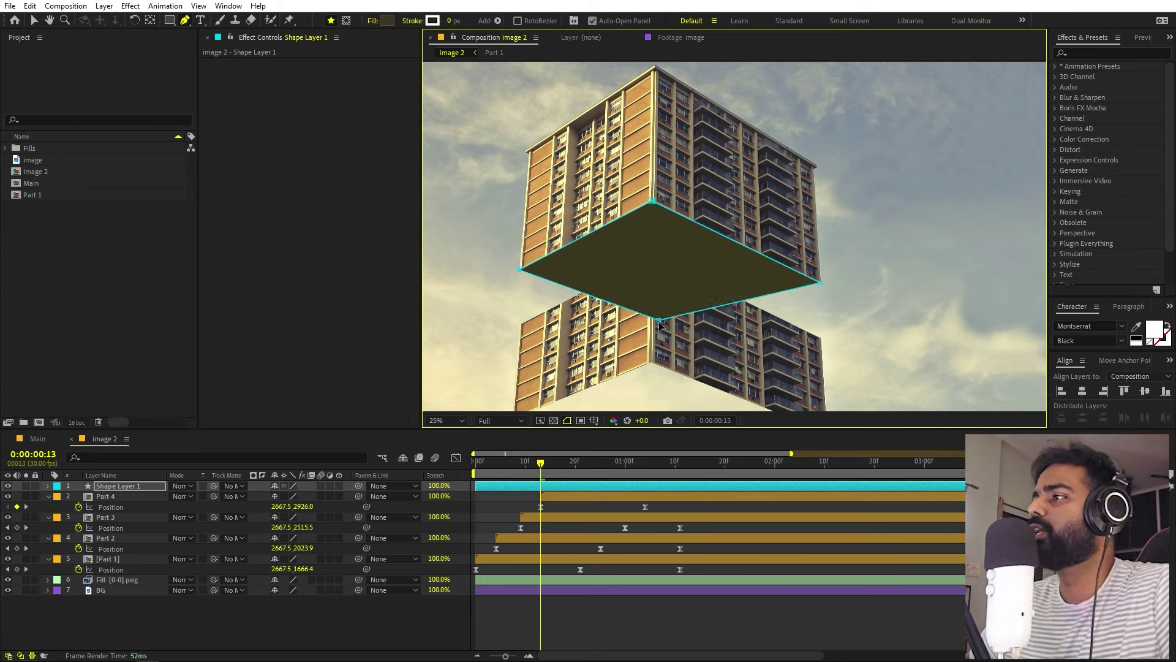
drag(659, 321, 663, 342)
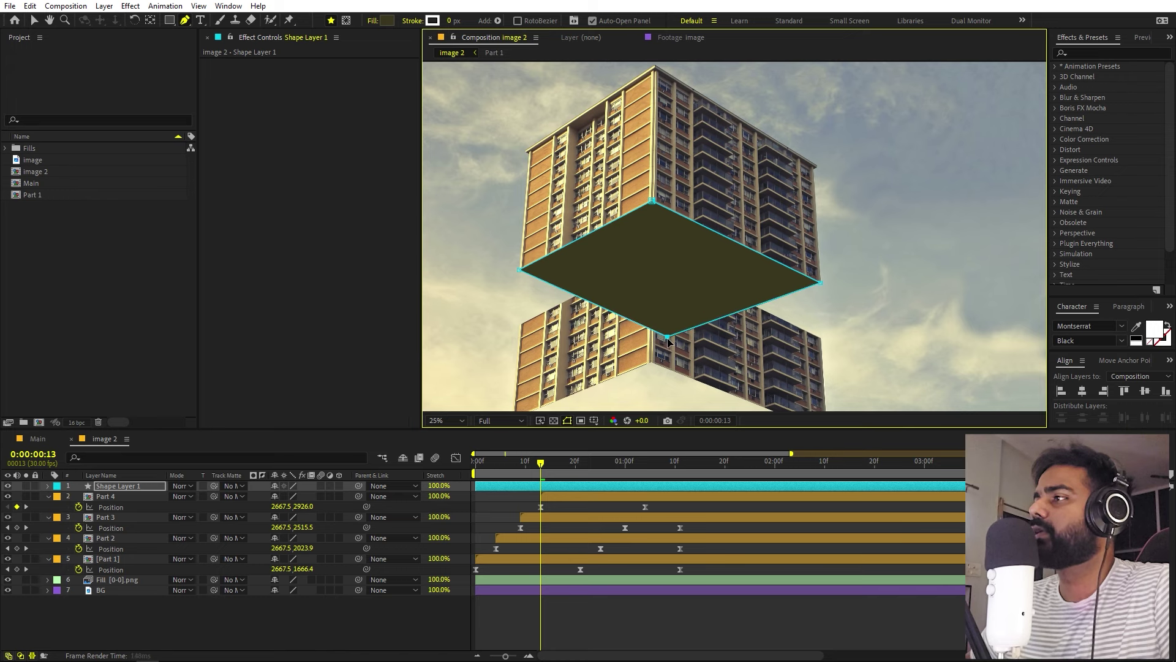
- Place Shape Layer 1 beneath Part 1 and above the fill layer, and parent it to Part 1
drag(146, 482, 138, 574)
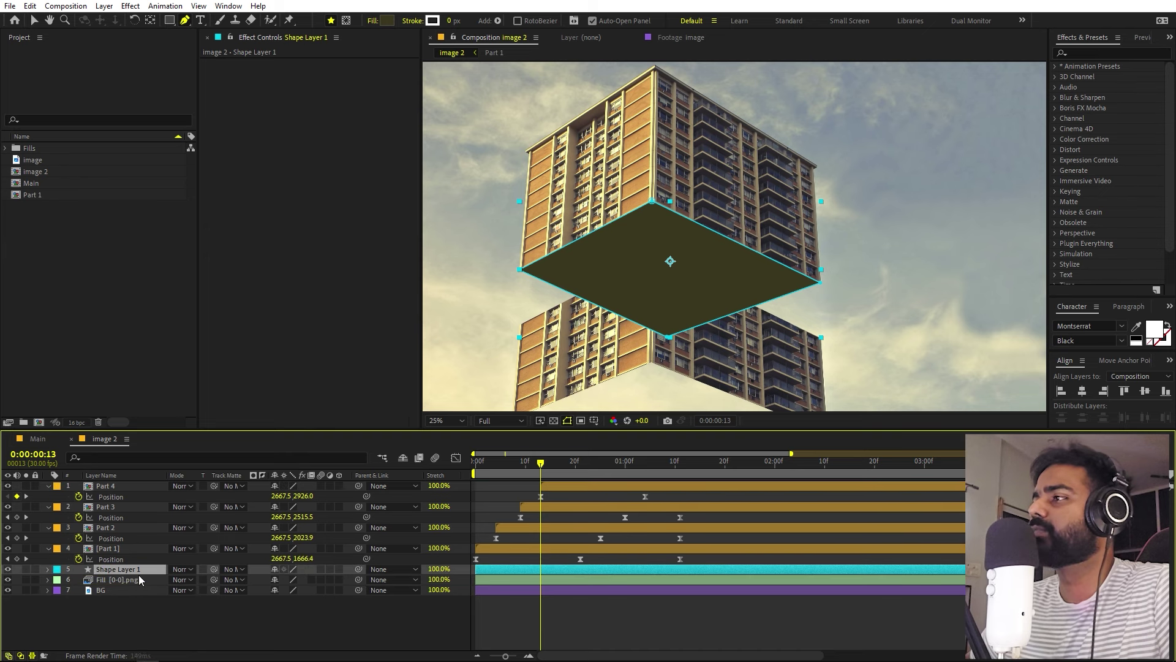
click(659, 621)
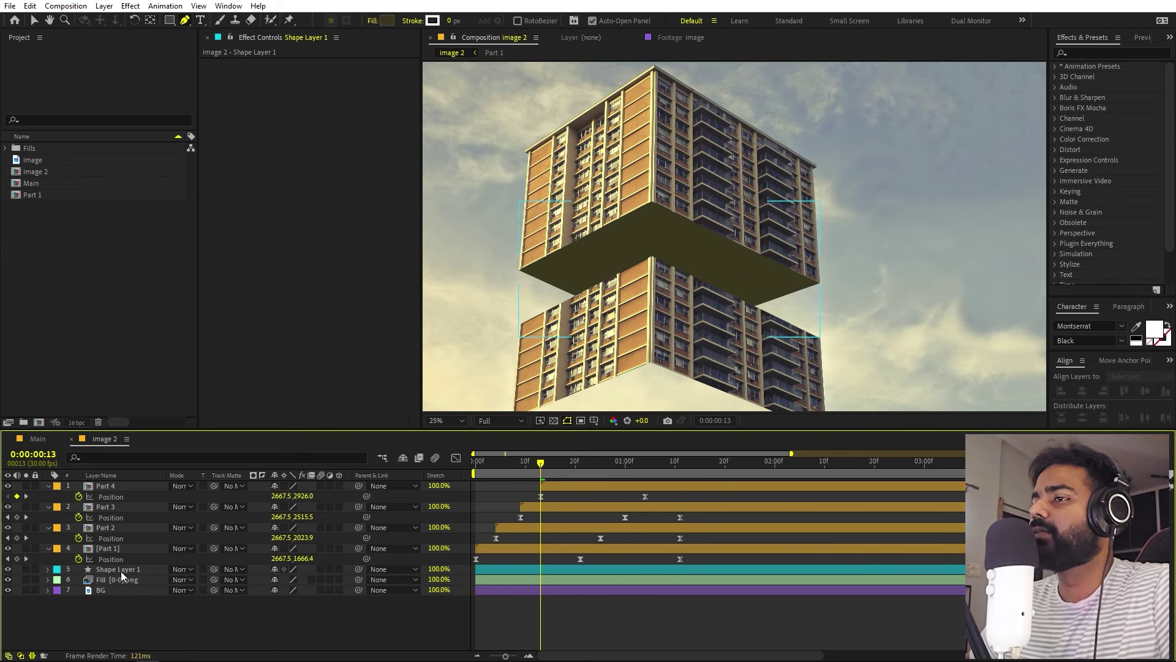
click(121, 571)
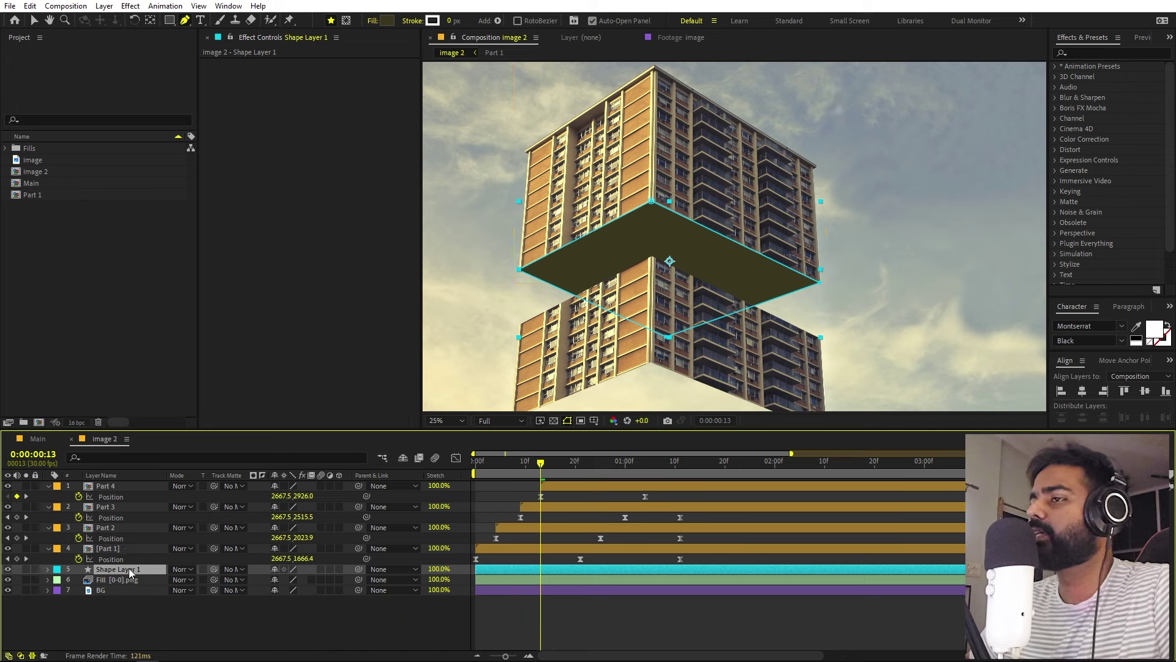
drag(361, 569, 116, 547)
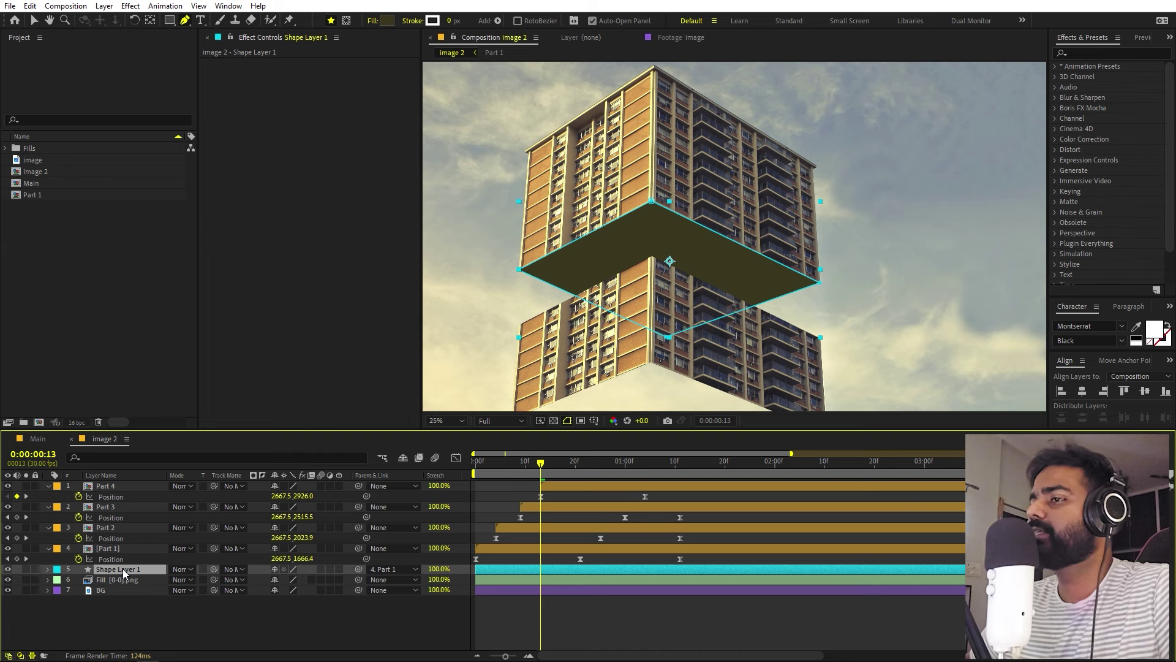
- Duplicate Shape Layer 1 and move the copy down to the lower edge of the second section
key(ctrl+d)
drag(782, 311, 780, 196)
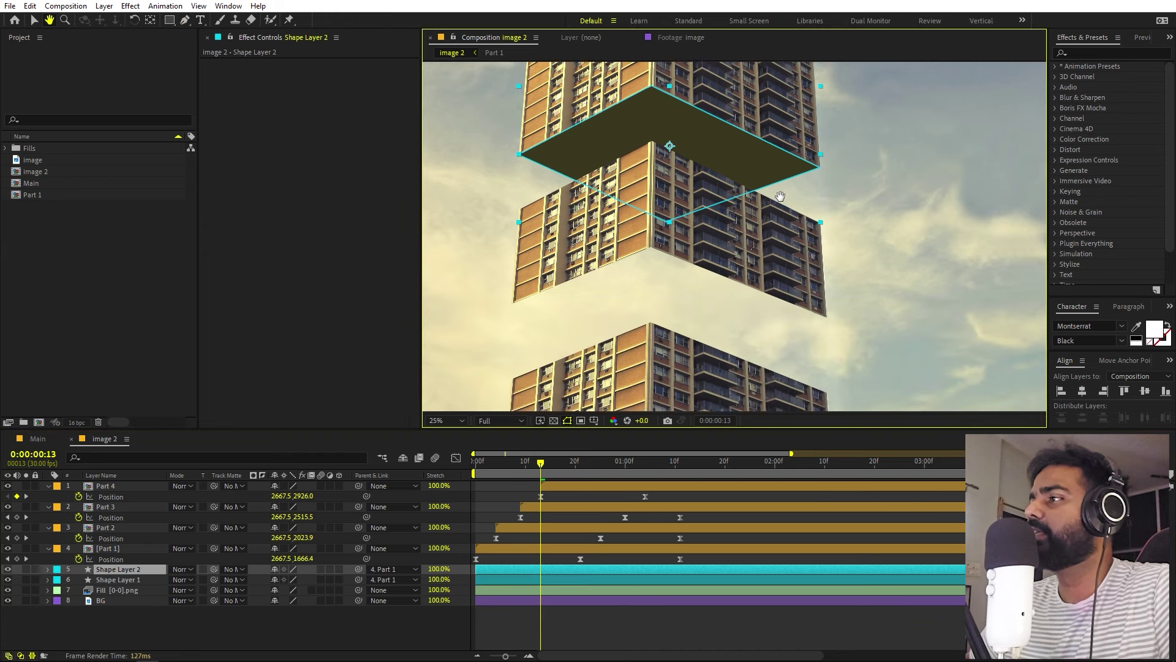
key(g)
key(v)
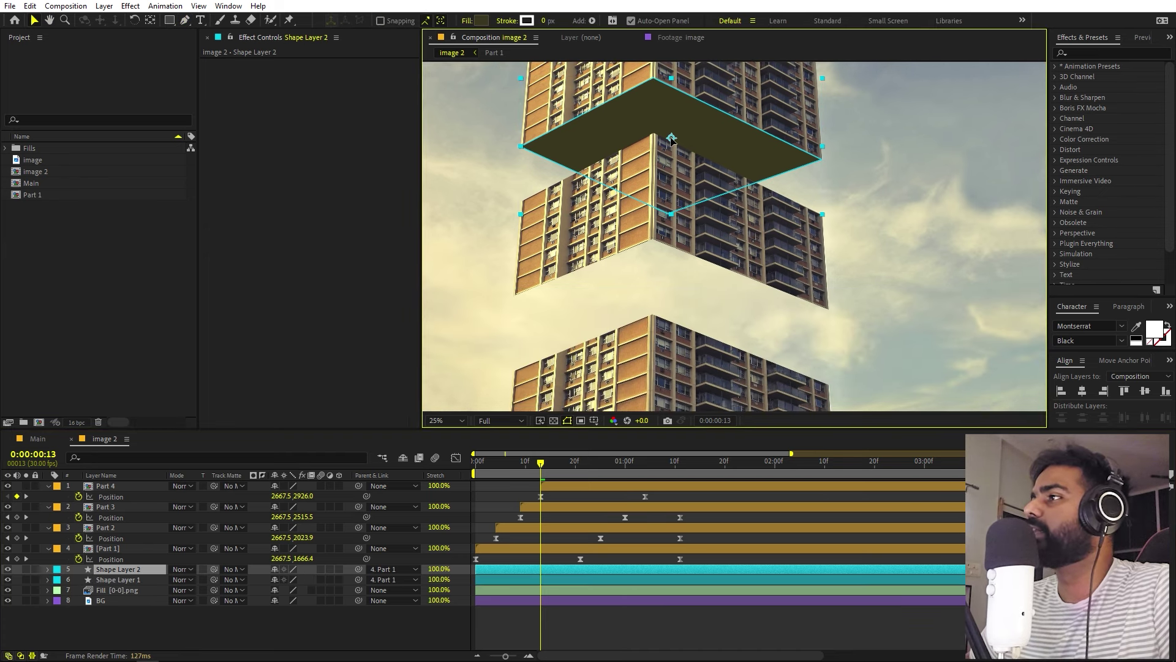
drag(671, 140, 668, 248)
drag(667, 284, 668, 298)
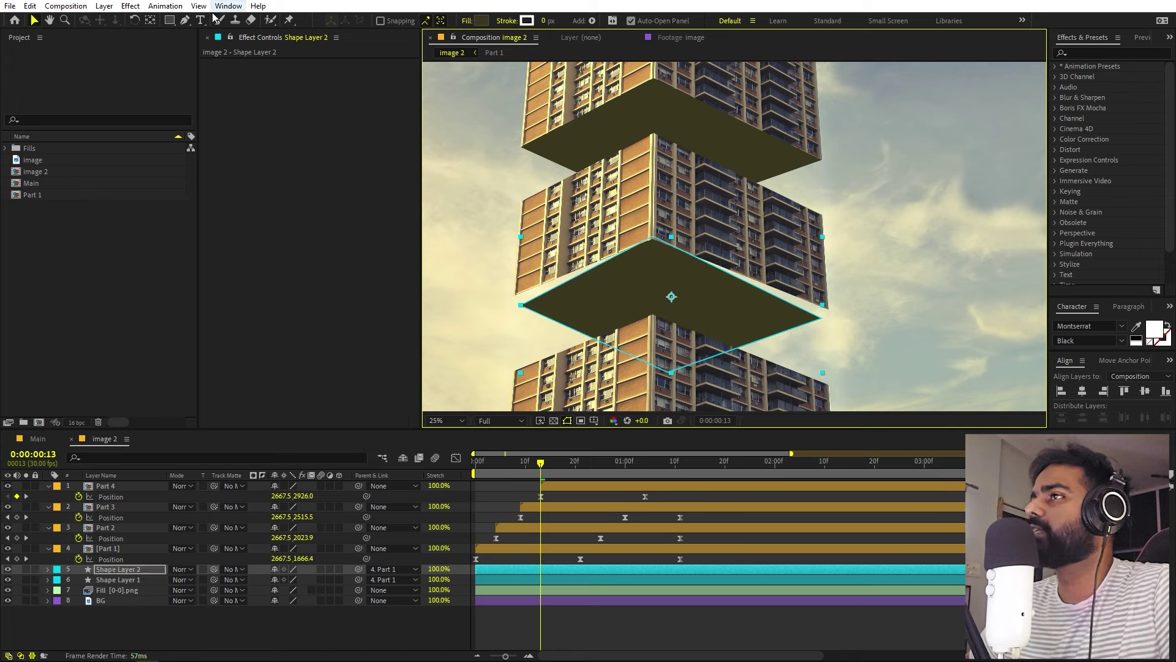
- With the Pen tool, reshape Shape Layer 2 so its left corner meets the second section's lower-left corner
click(186, 21)
scroll(599, 313, up, 2)
key(space)
drag(600, 314, 871, 259)
scroll(582, 327, up, 1)
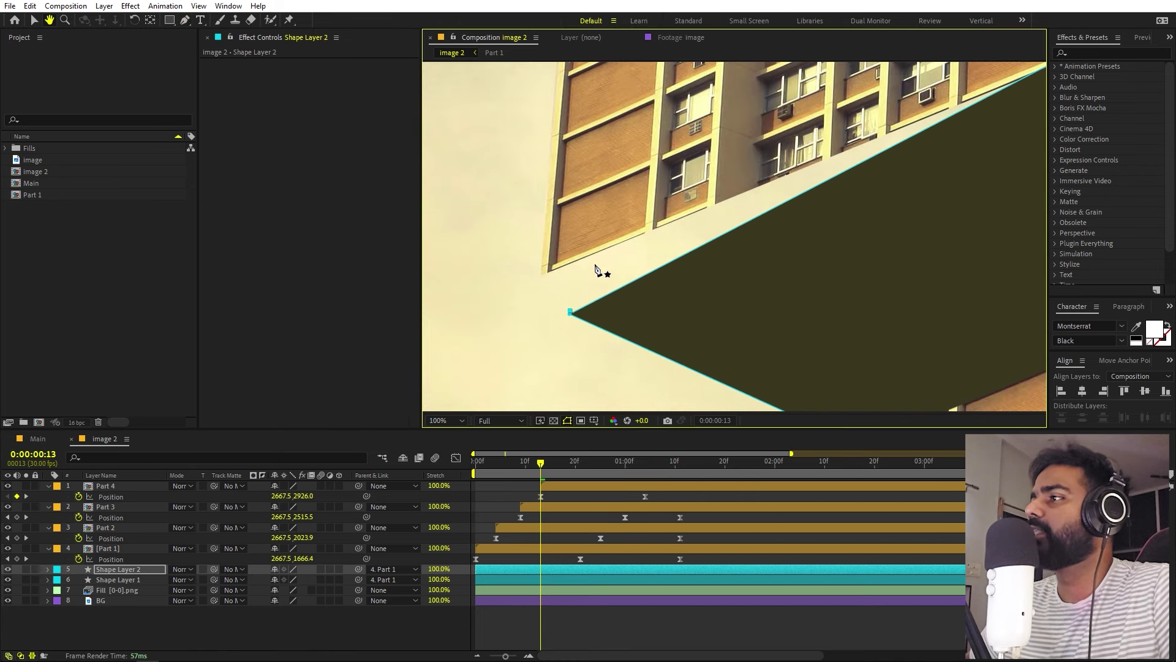
drag(601, 270, 623, 287)
click(554, 562)
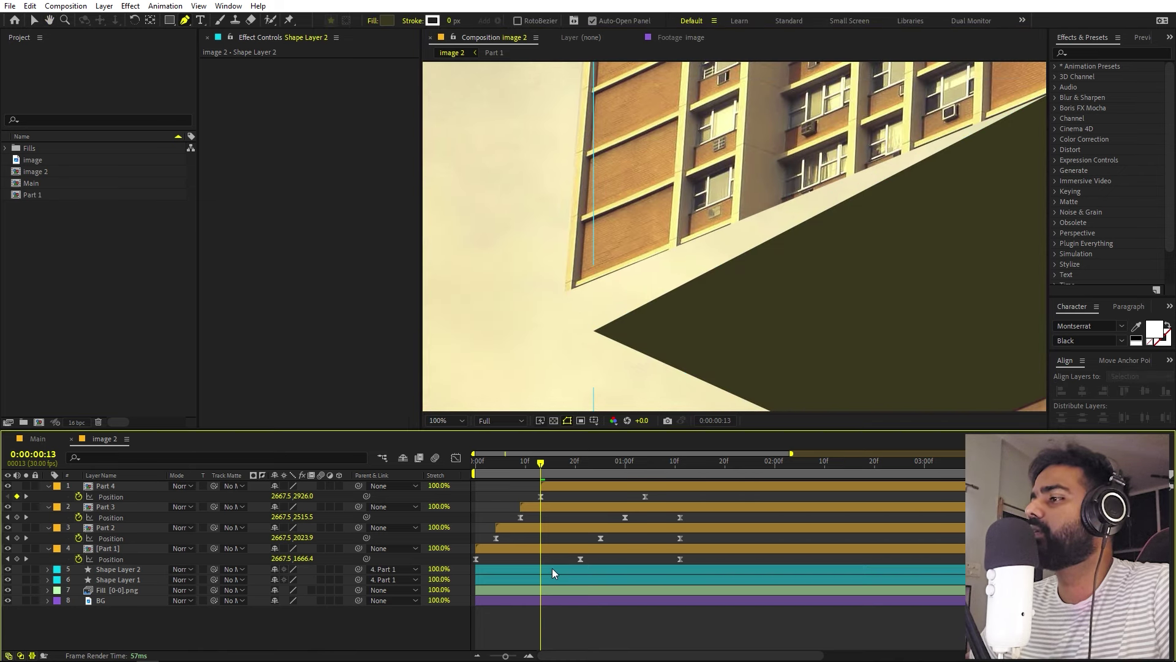
click(554, 569)
drag(594, 331, 564, 294)
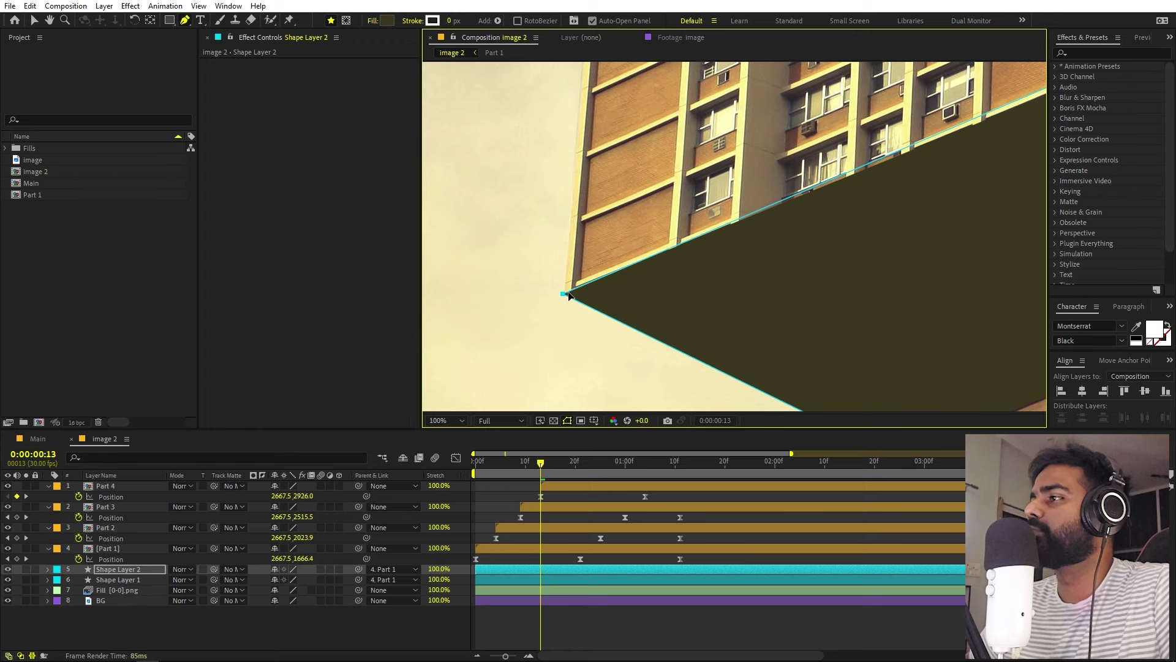
- Fit Shape Layer 2's right corner to the second section's lower-right corner and raise its front corner slightly
drag(981, 209, 465, 251)
drag(1017, 294, 796, 239)
drag(757, 292, 780, 255)
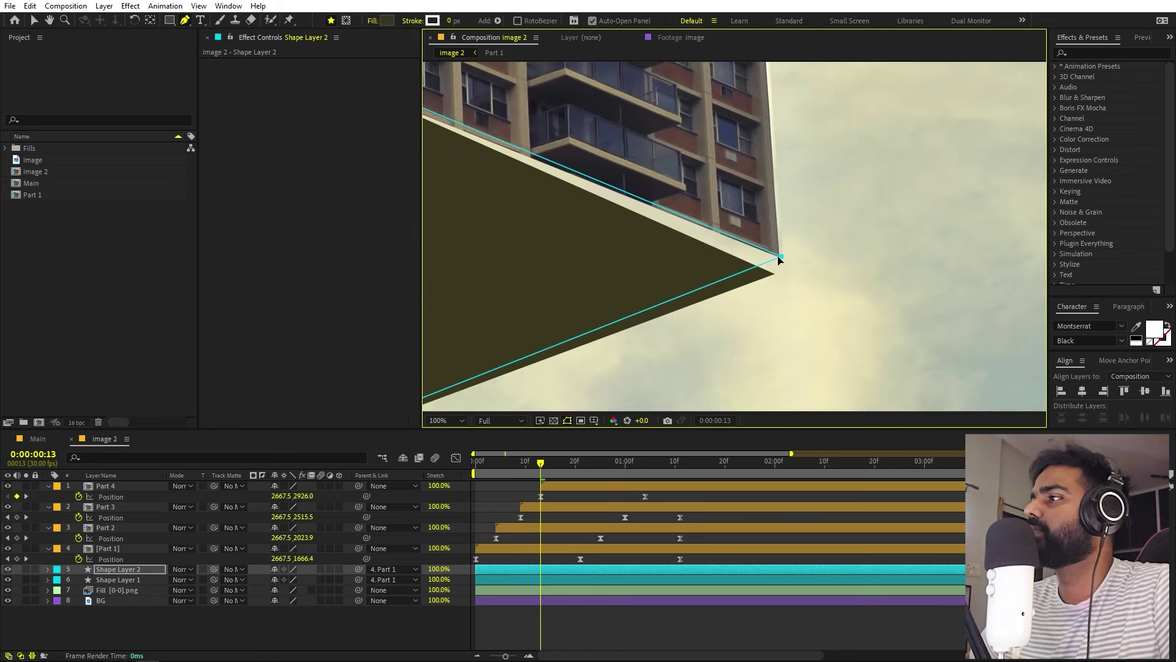
scroll(778, 255, up, 2)
drag(898, 270, 682, 234)
drag(702, 270, 705, 282)
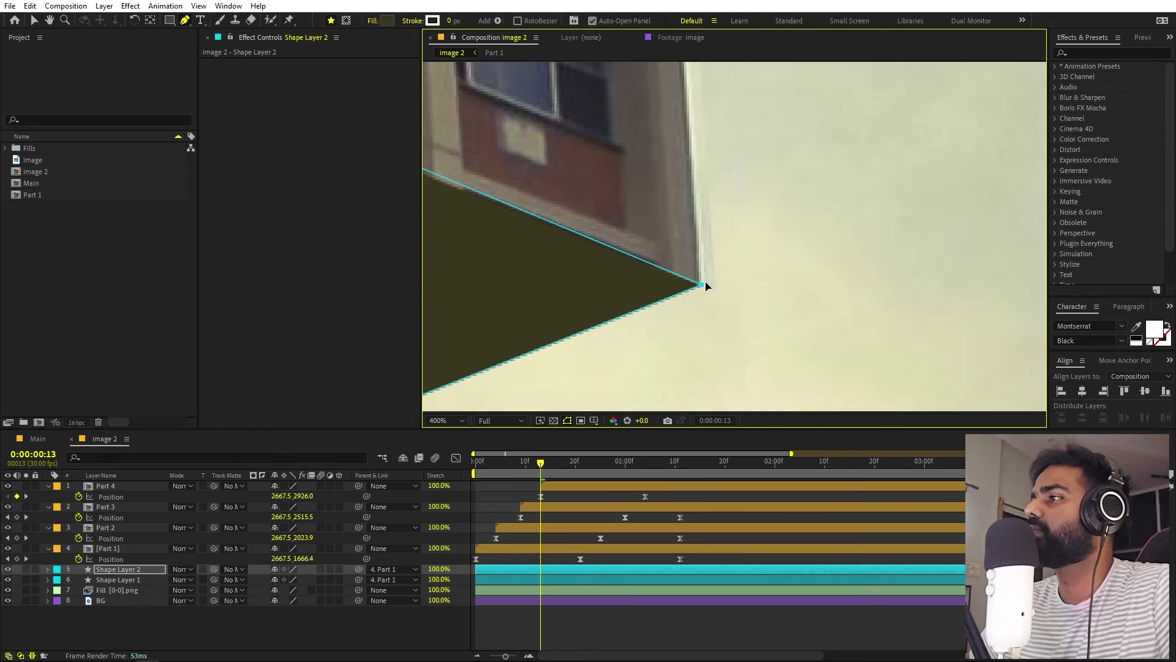
scroll(740, 264, down, 8)
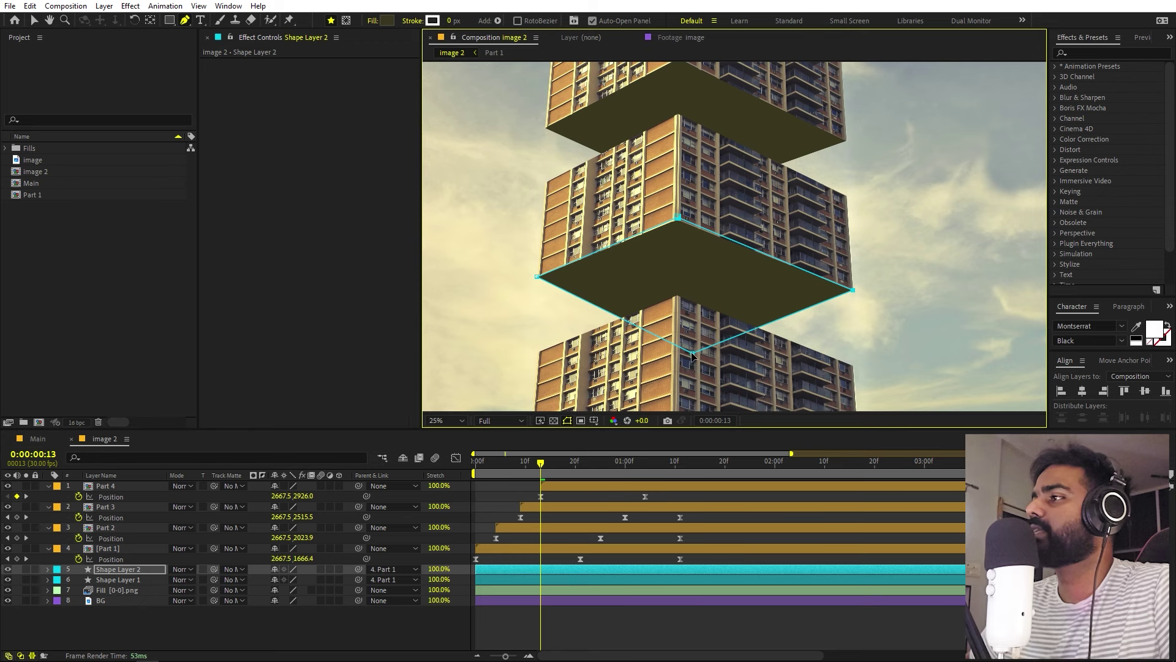
drag(694, 318, 694, 331)
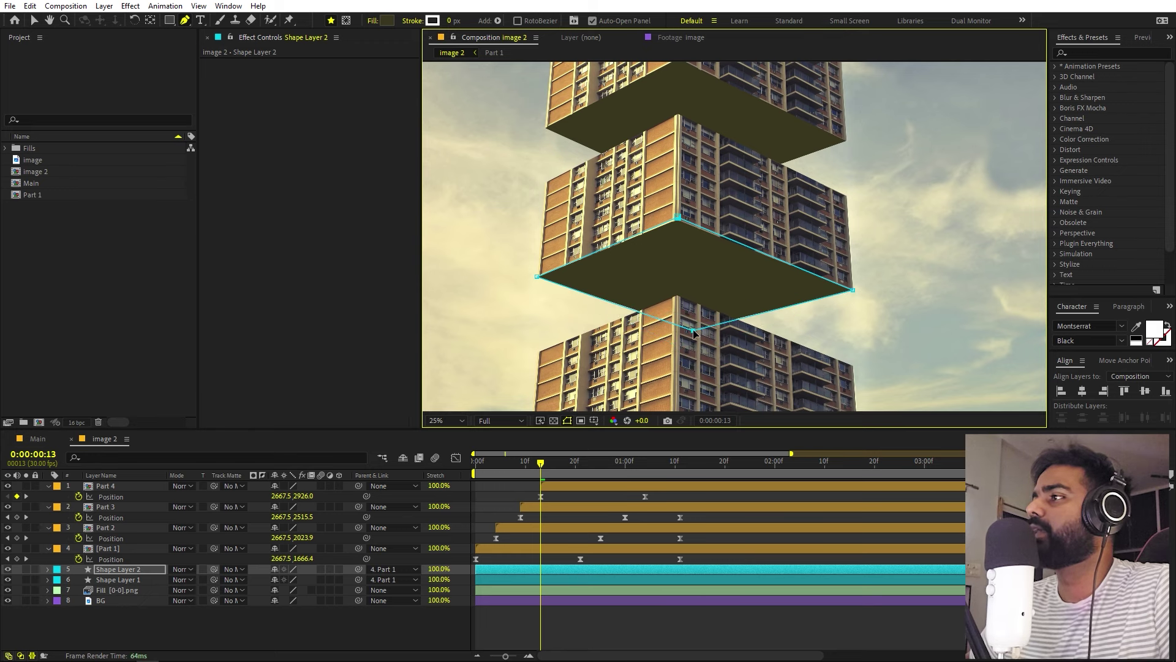
click(634, 614)
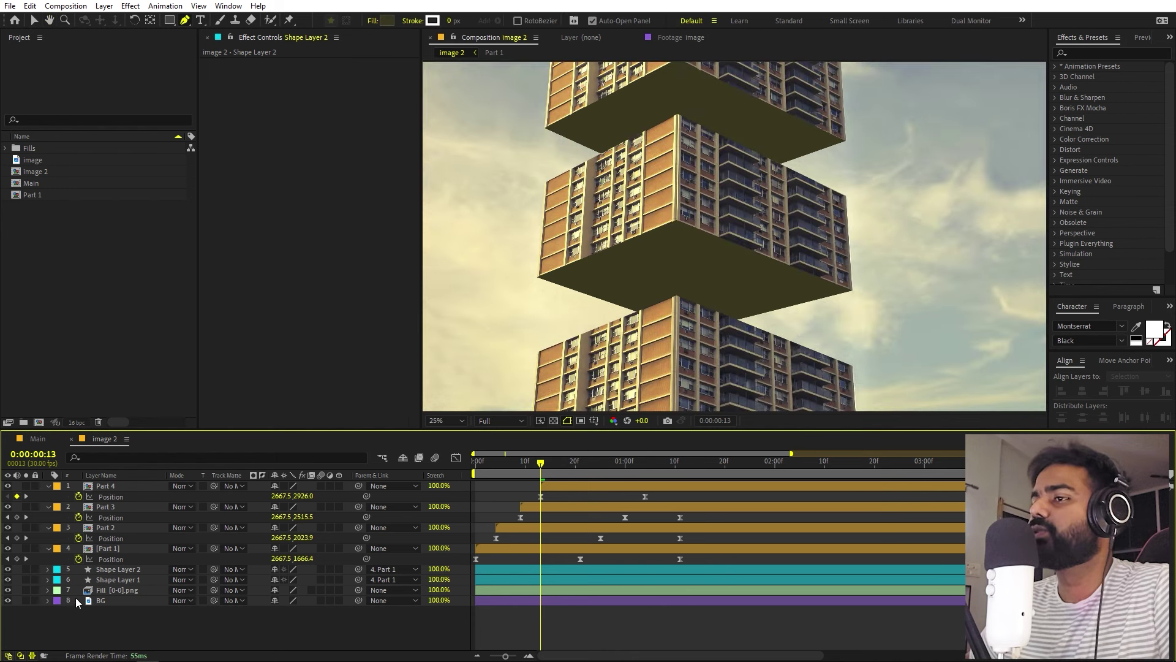
- Parent Shape Layer 2 to Part 2
click(118, 569)
drag(359, 569, 119, 528)
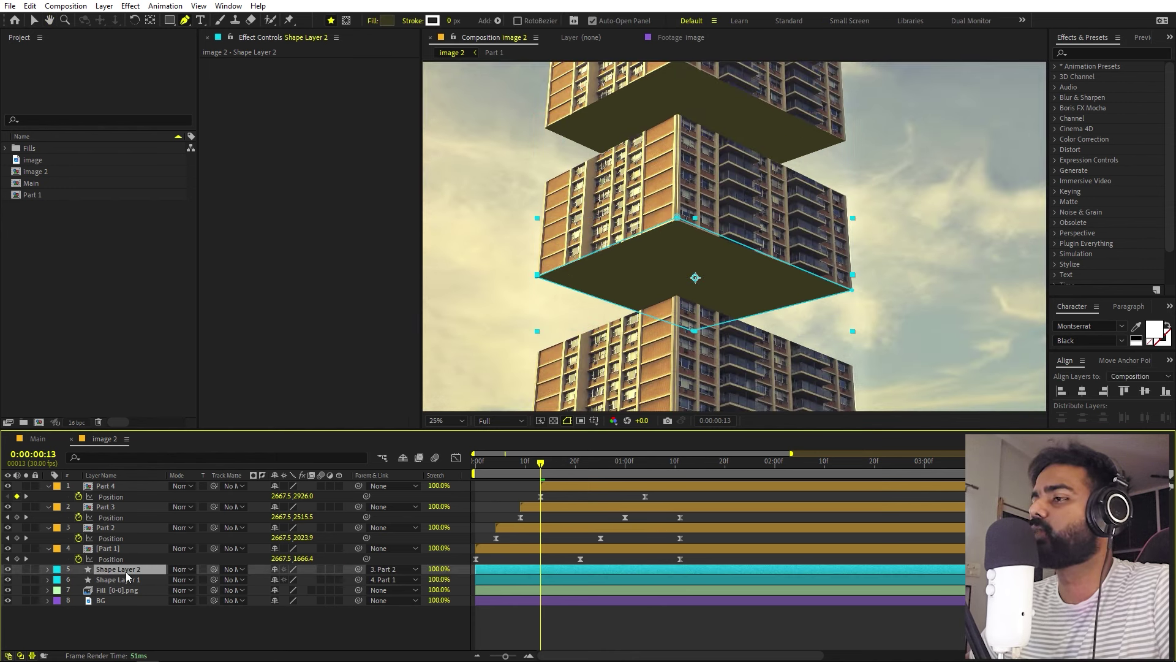
- Duplicate Shape Layer 2 and parent the copy to Part 3
key(ctrl+d)
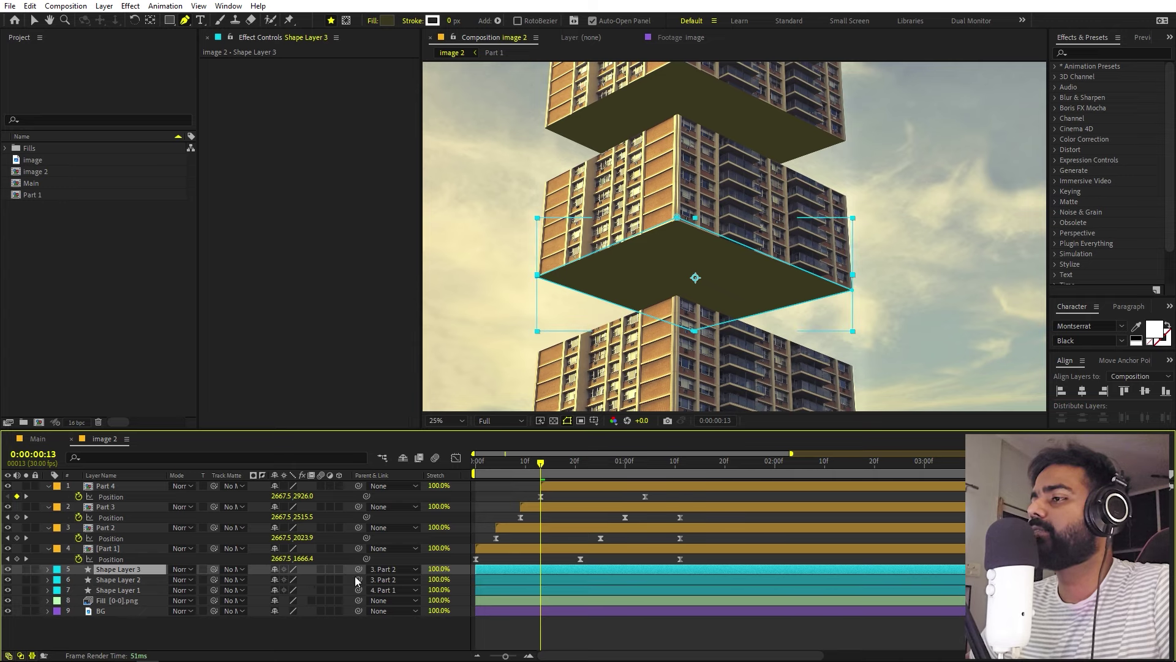
drag(359, 570, 125, 507)
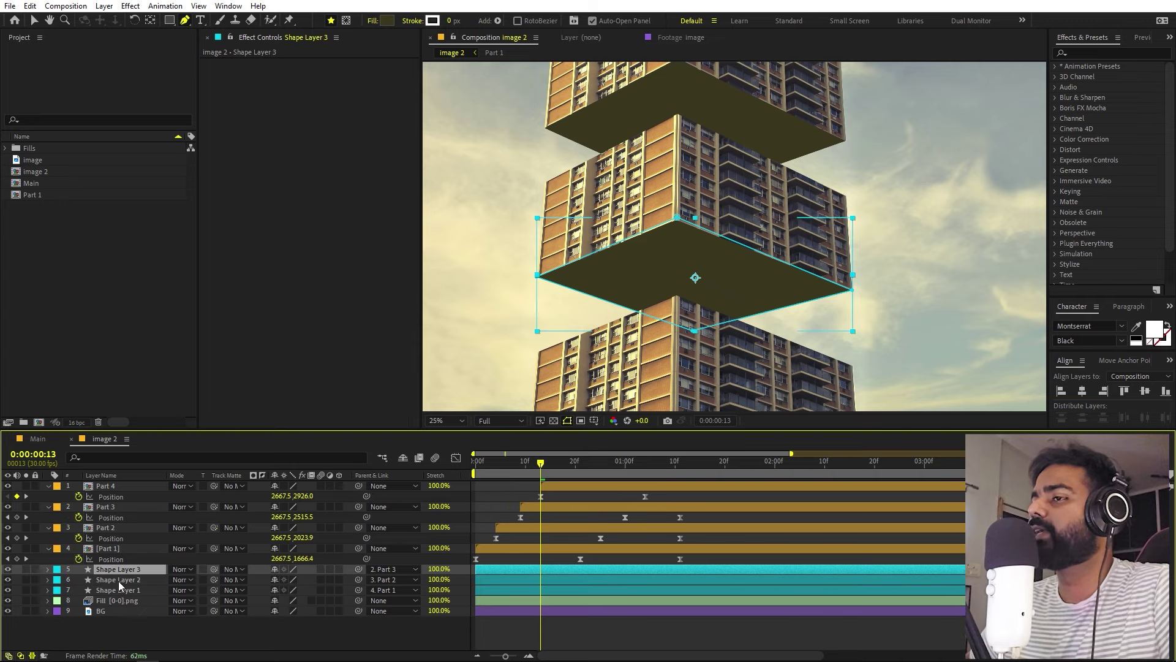
- At frame 23, move Shape Layer 3 down to the lower edge of the third building section
scroll(631, 288, down, 2)
drag(675, 231, 661, 206)
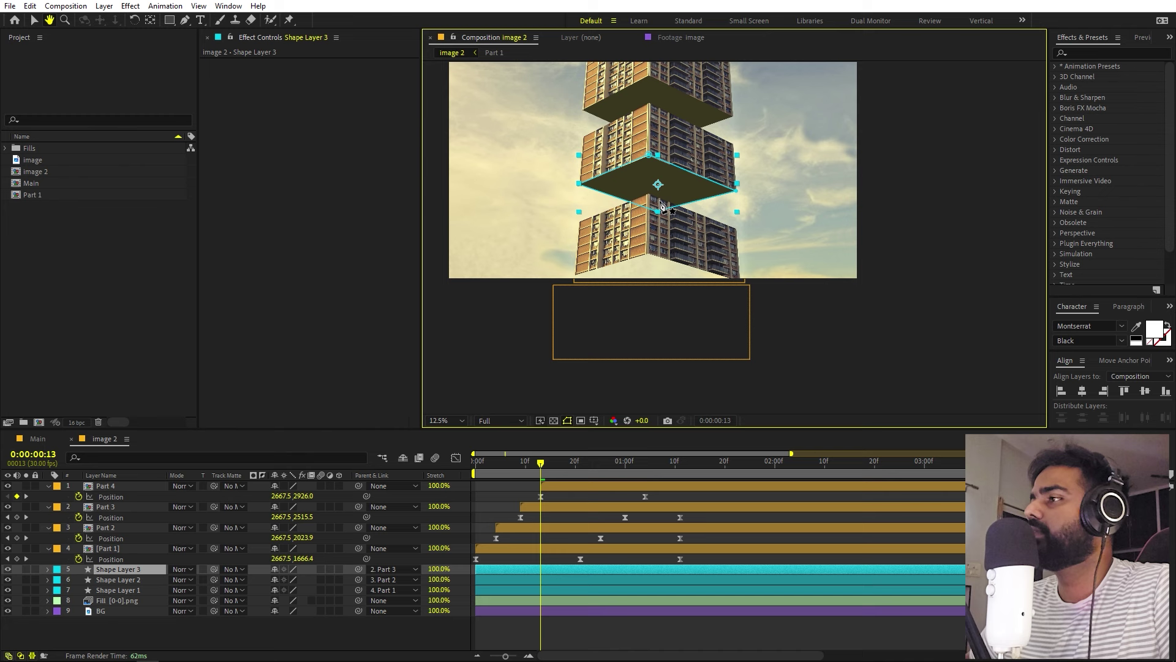
mouse_move(567, 472)
mouse_down()
mouse_move(605, 473)
mouse_move(589, 476)
mouse_up()
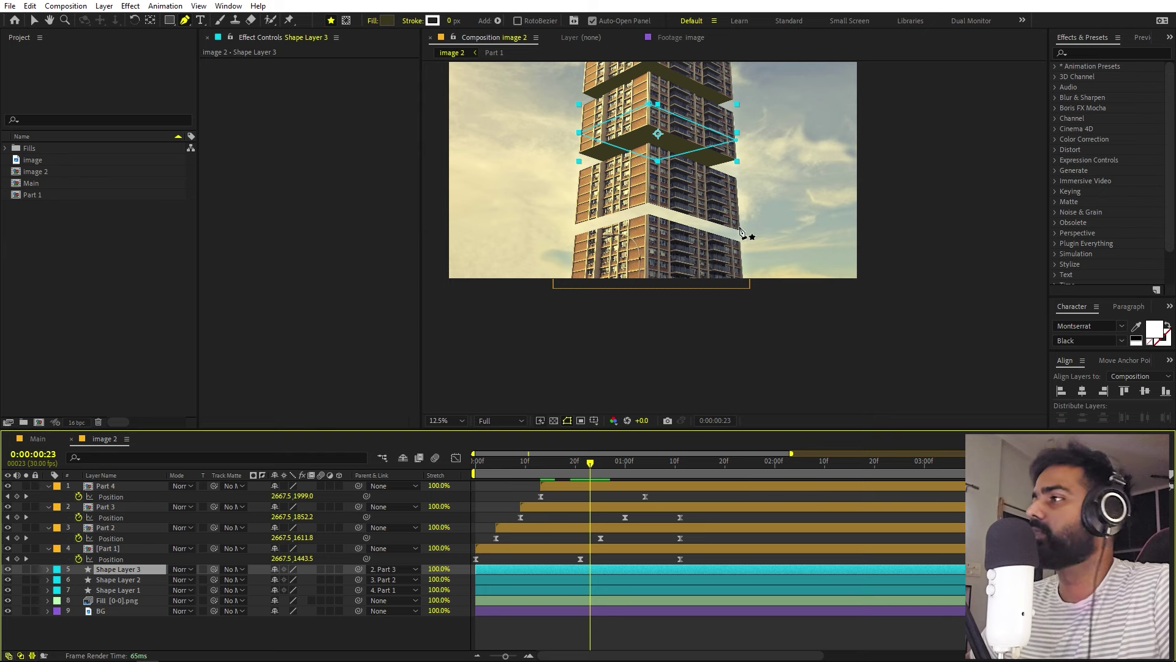
key(v)
drag(699, 137, 699, 236)
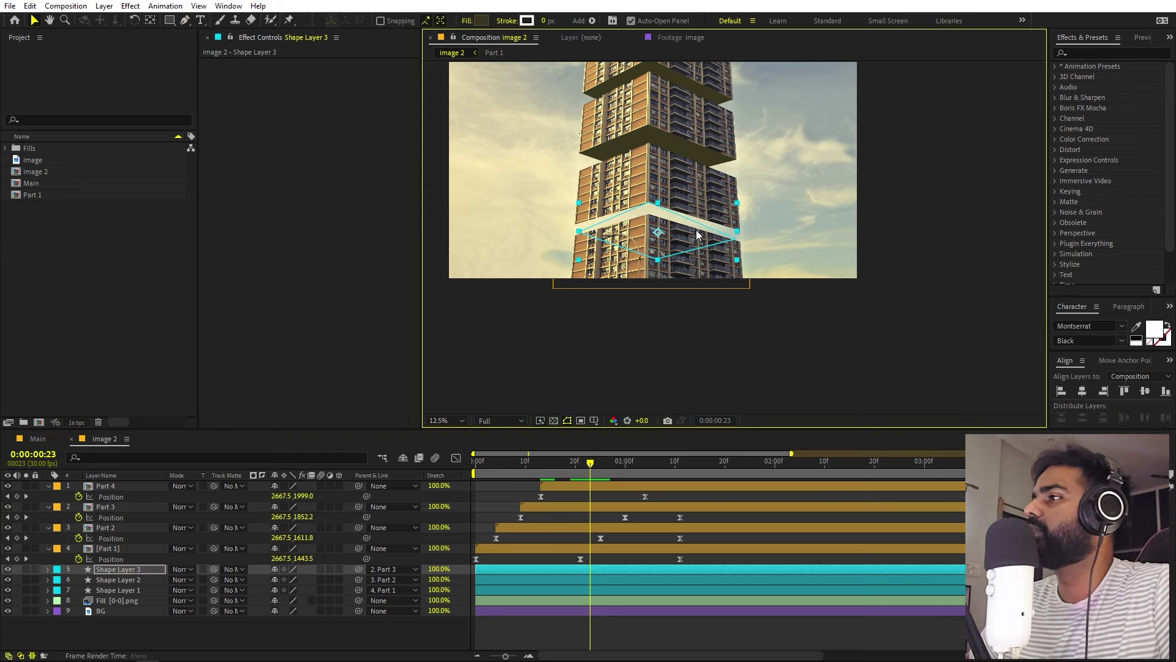
- With the Pen tool, fit Shape Layer 3's left and right corners to the third section's lower corners
key(h)
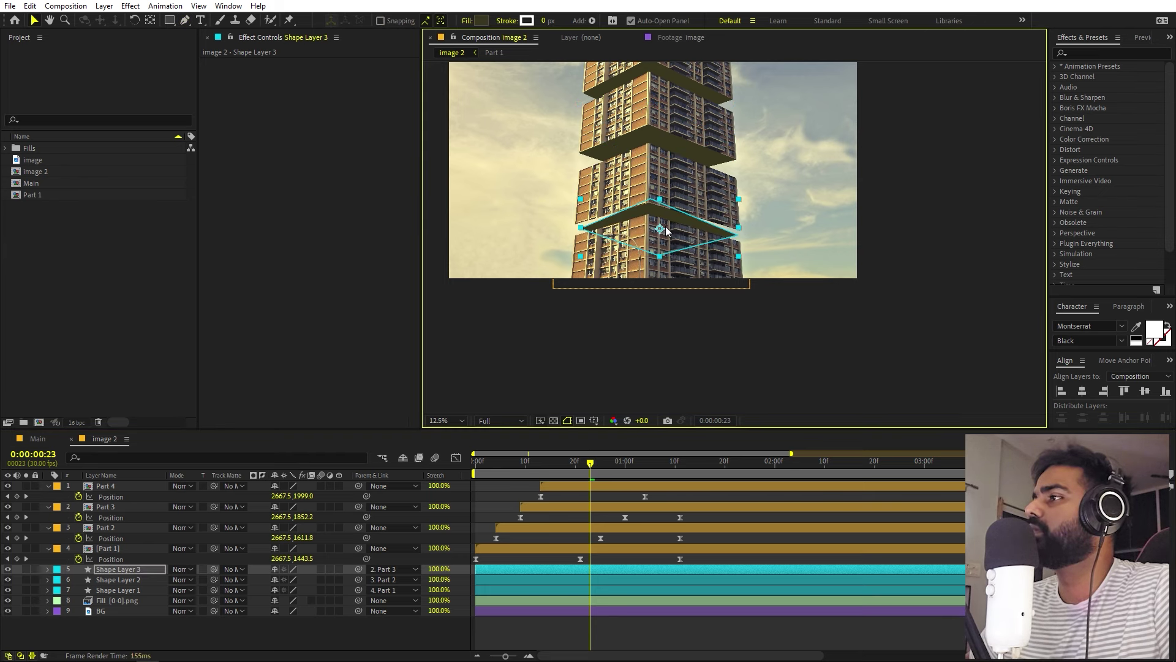
scroll(658, 280, up, 4)
key(g)
drag(645, 188, 637, 203)
scroll(662, 351, up, 1)
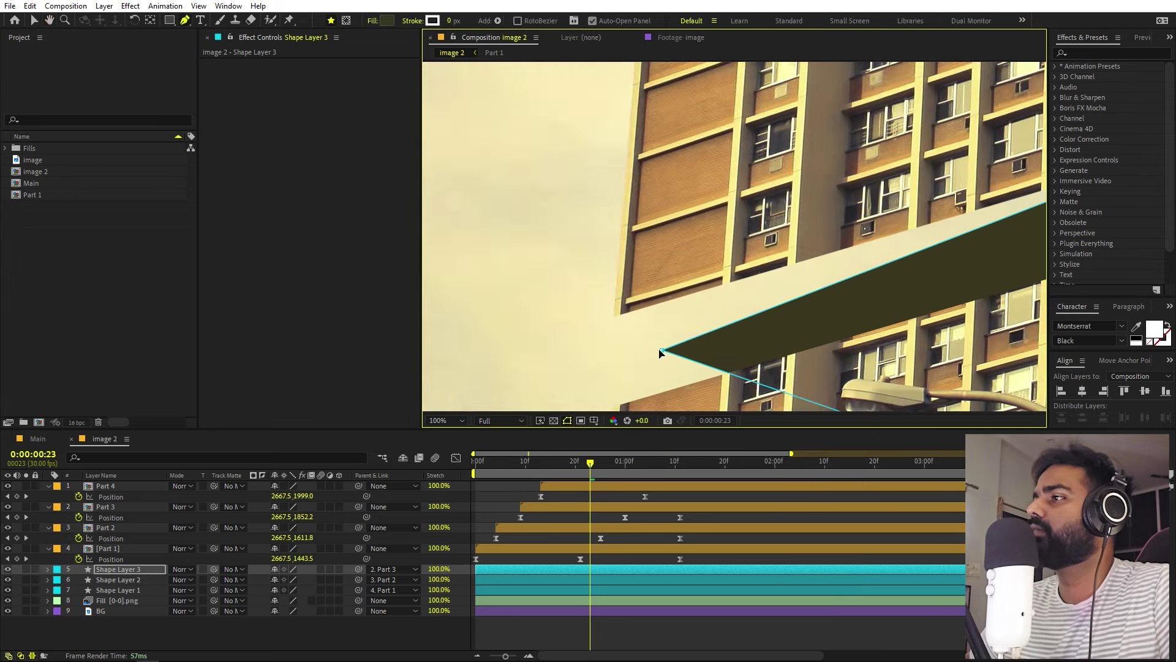
drag(661, 352, 628, 319)
drag(764, 388, 796, 352)
scroll(679, 306, down, 1)
- Preview the rising building sections from the start and examine the gaps between them near 0:00:01:10
key(shift+slash)
click(531, 558)
drag(545, 464, 212, 493)
key(space)
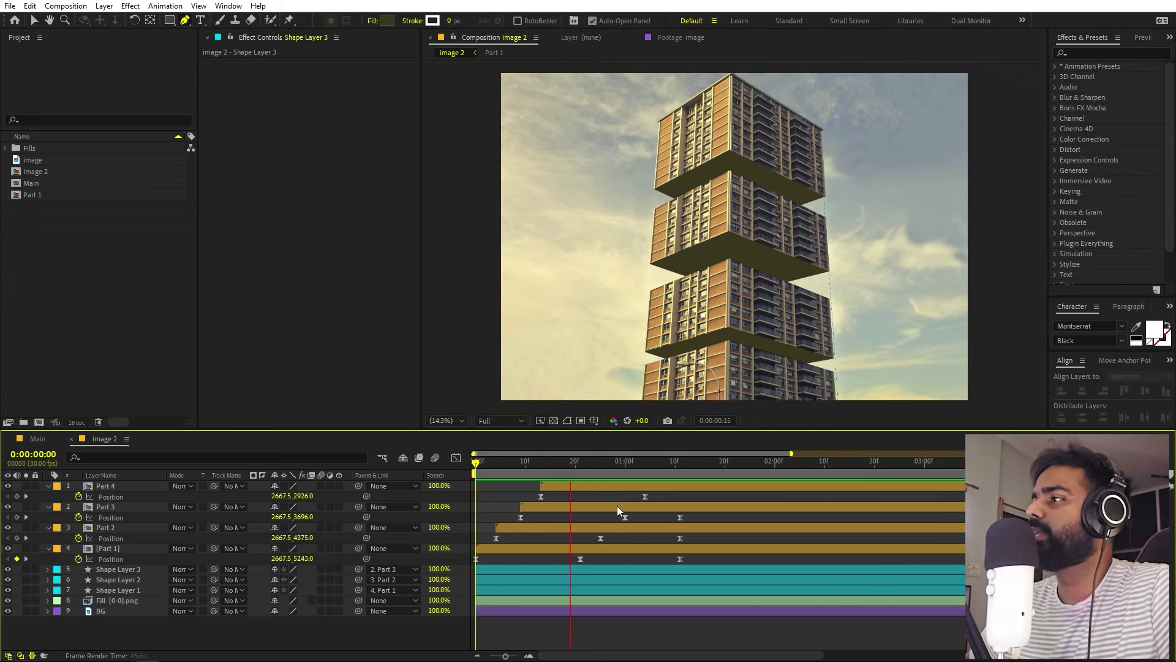
key(space)
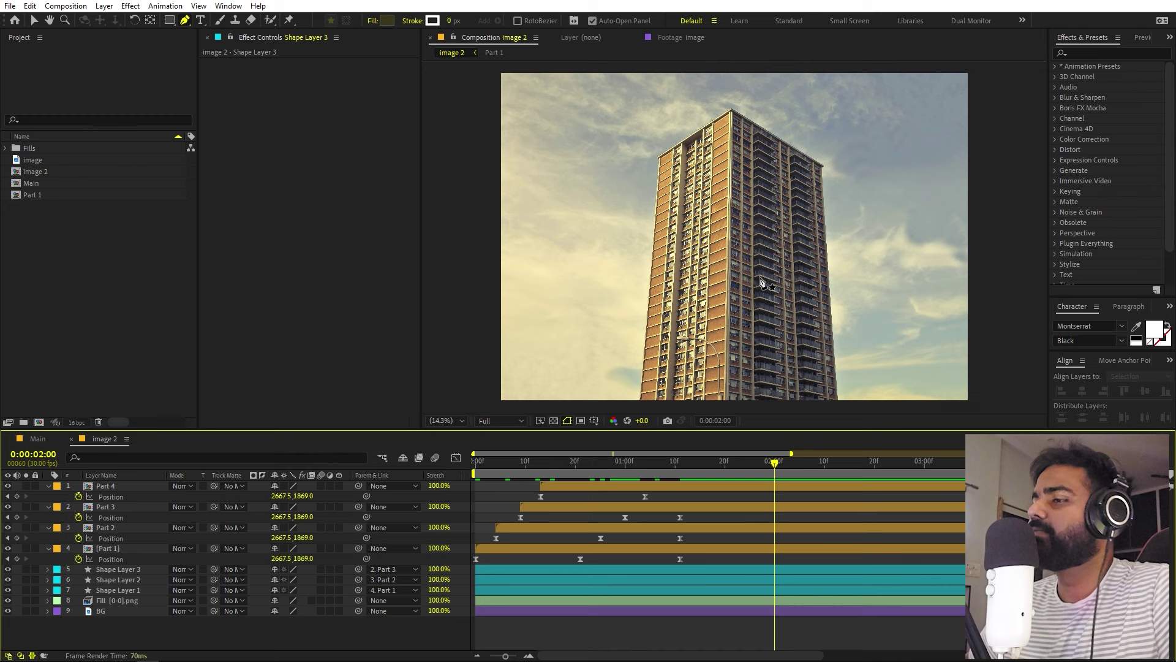
key(v)
mouse_move(677, 461)
mouse_down()
mouse_move(623, 476)
mouse_move(678, 481)
mouse_up()
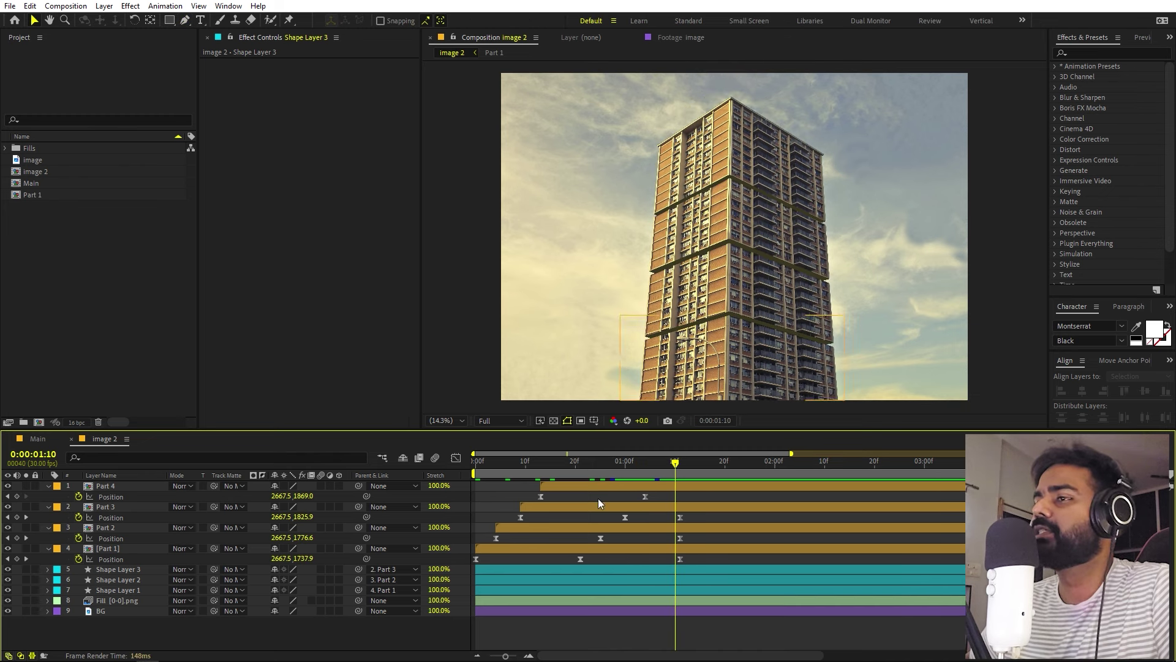
- Add the image 2 composition as a layer in the Main composition
click(137, 75)
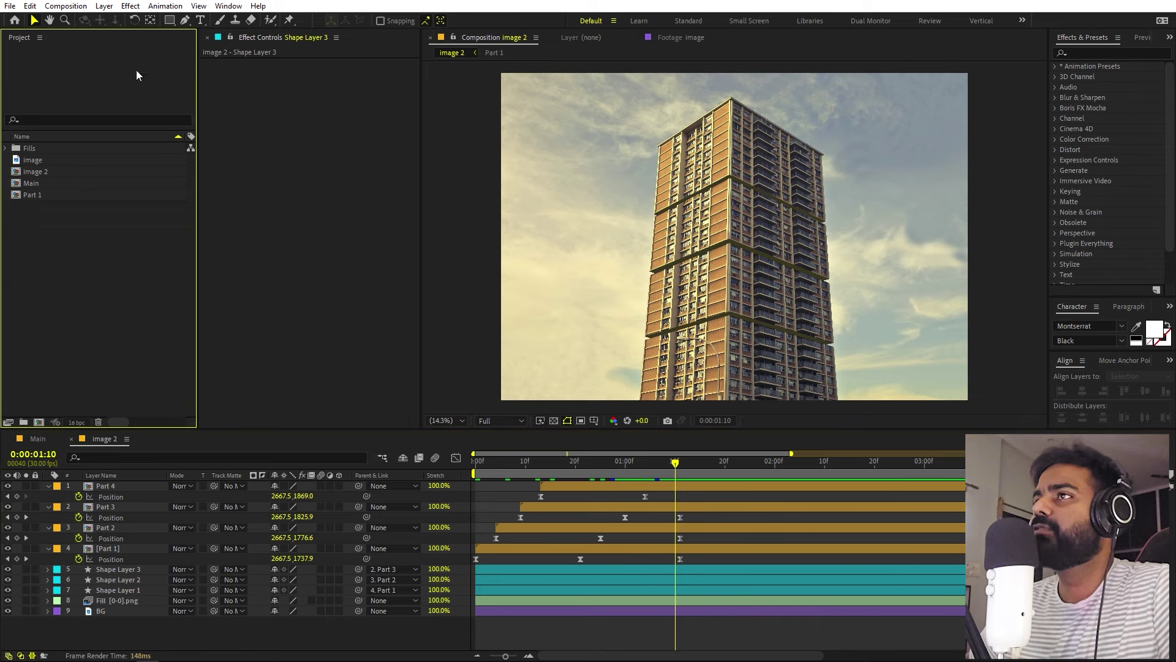
click(38, 438)
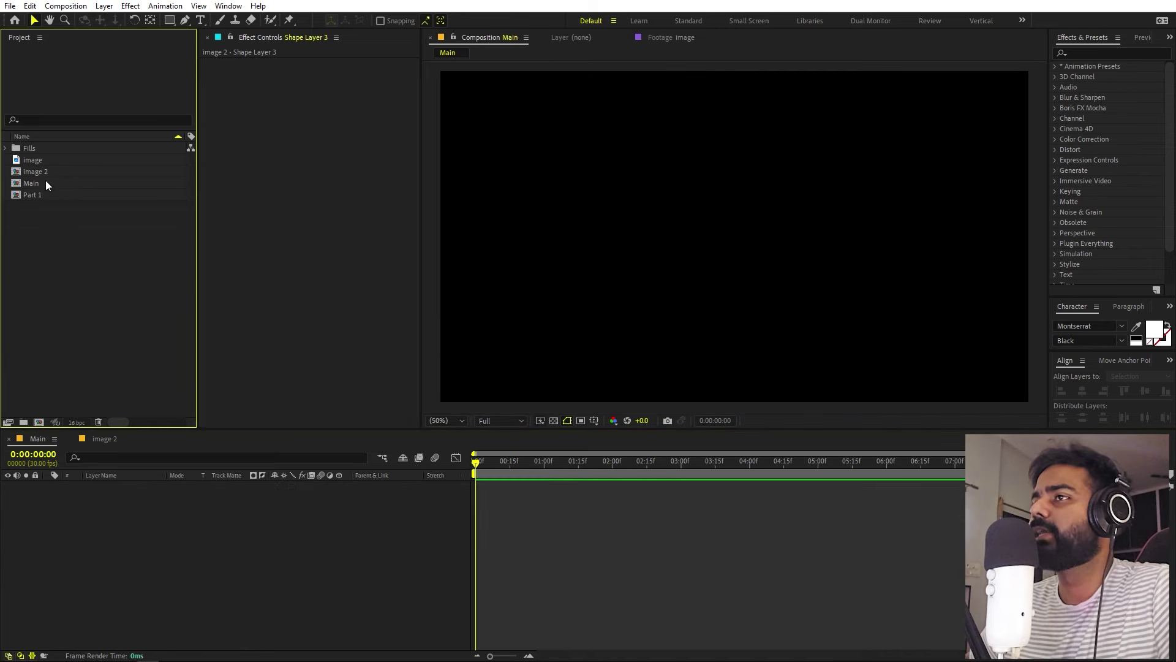
click(47, 184)
click(43, 172)
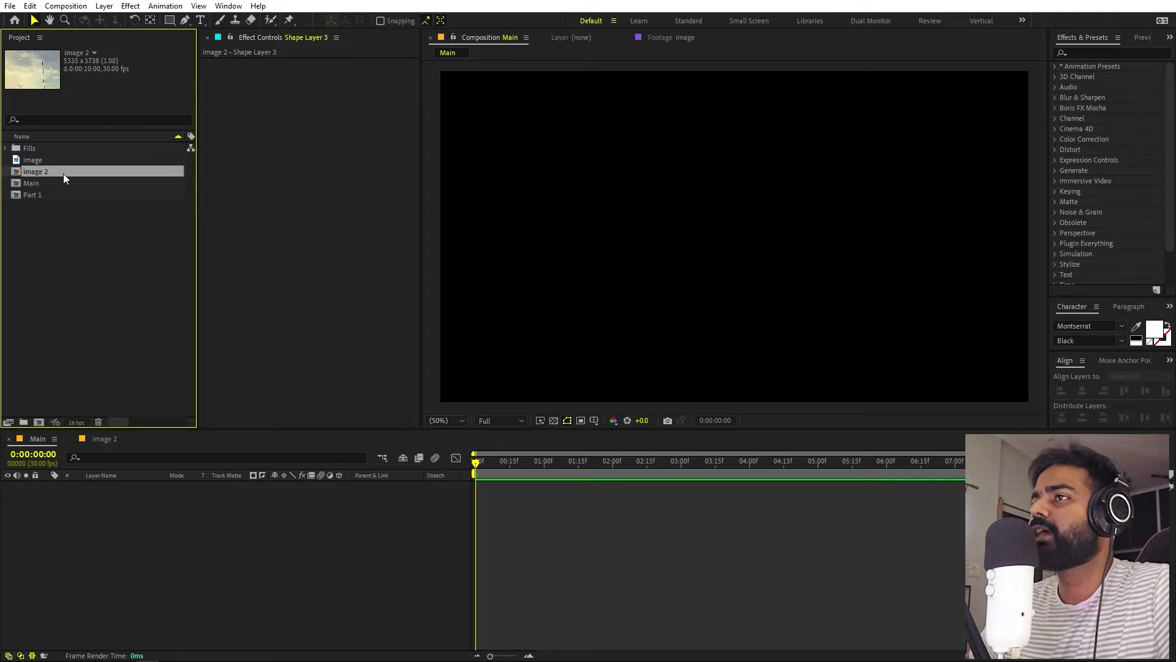
drag(43, 171, 104, 555)
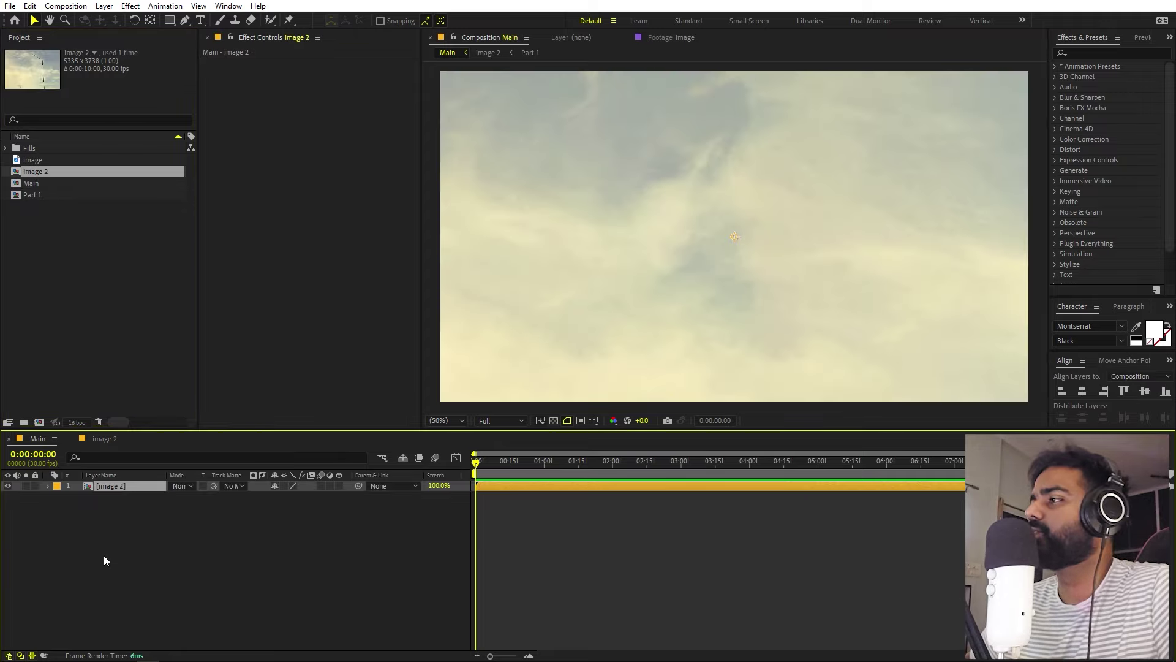
- Scale the image 2 layer down until its width fits the Main composition's frame
scroll(633, 327, down, 4)
click(807, 363)
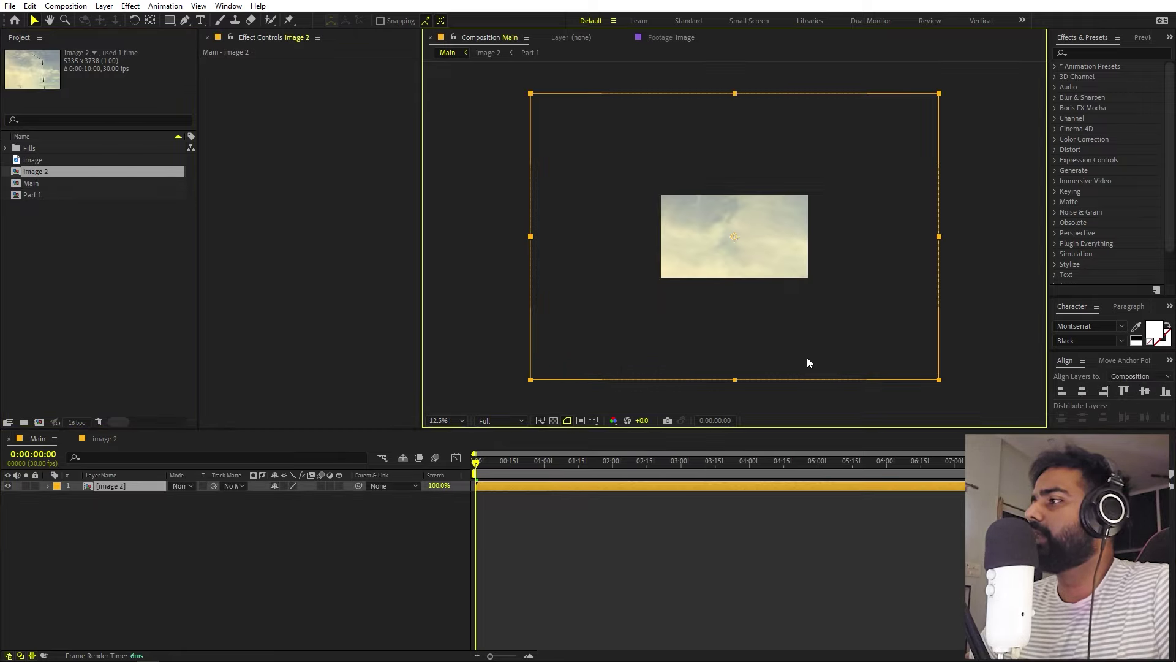
drag(939, 389, 805, 291)
scroll(805, 291, up, 3)
- Preview the scaled building animation in the Main composition and fit the frame in the viewer
key(space)
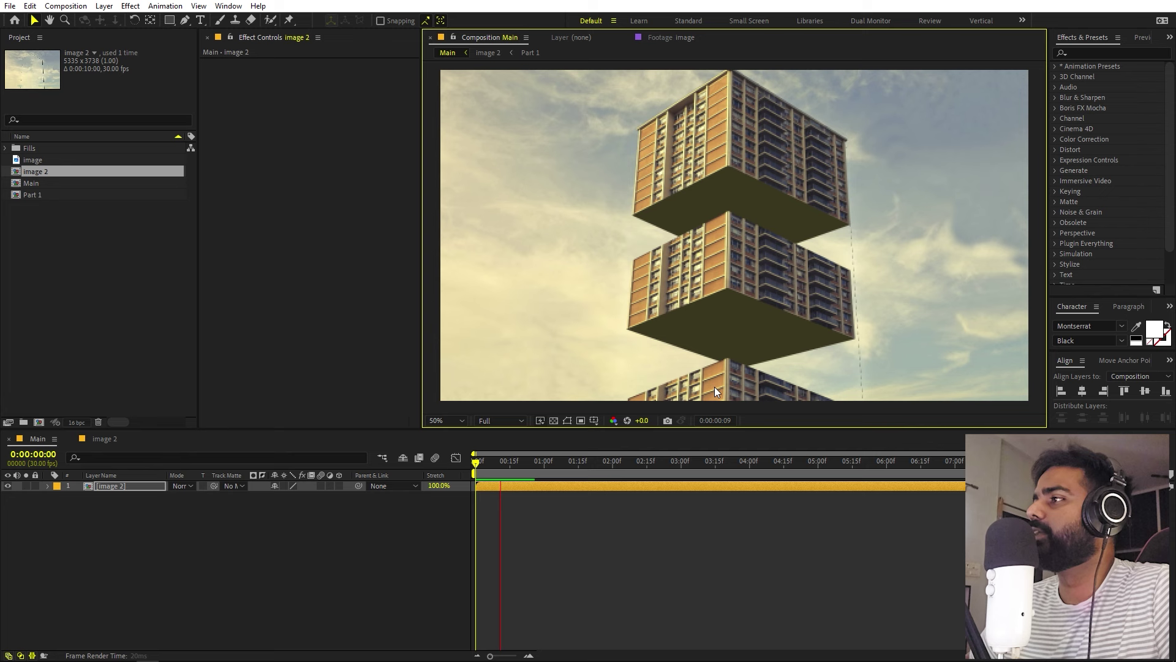
key(space)
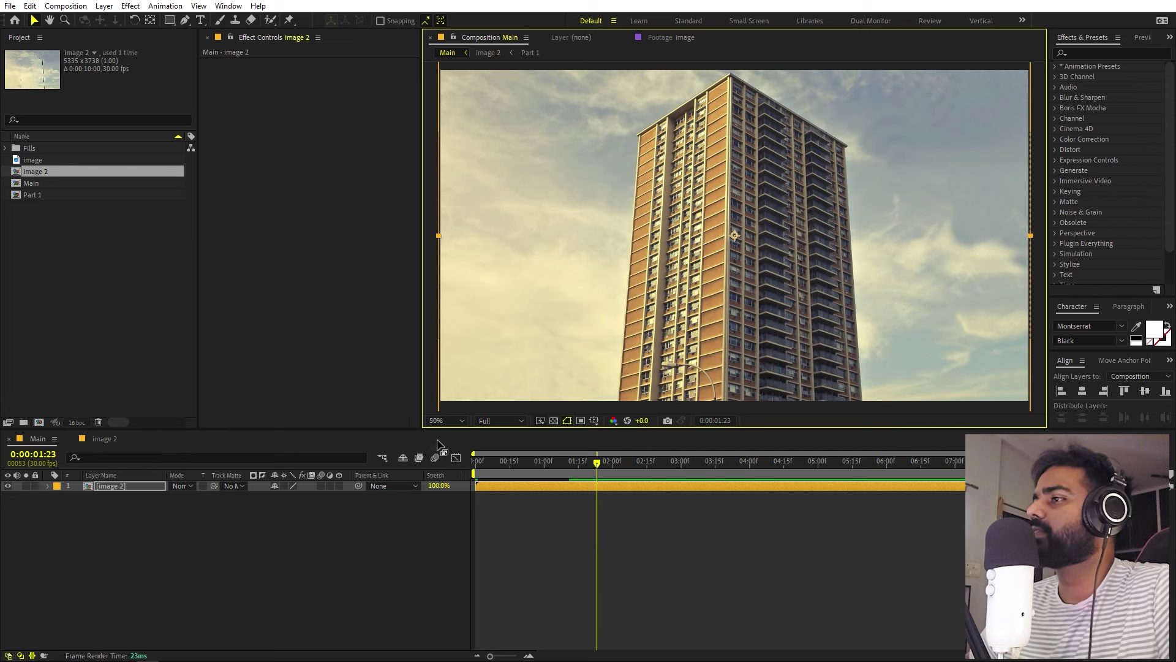
click(445, 420)
click(448, 436)
click(282, 576)
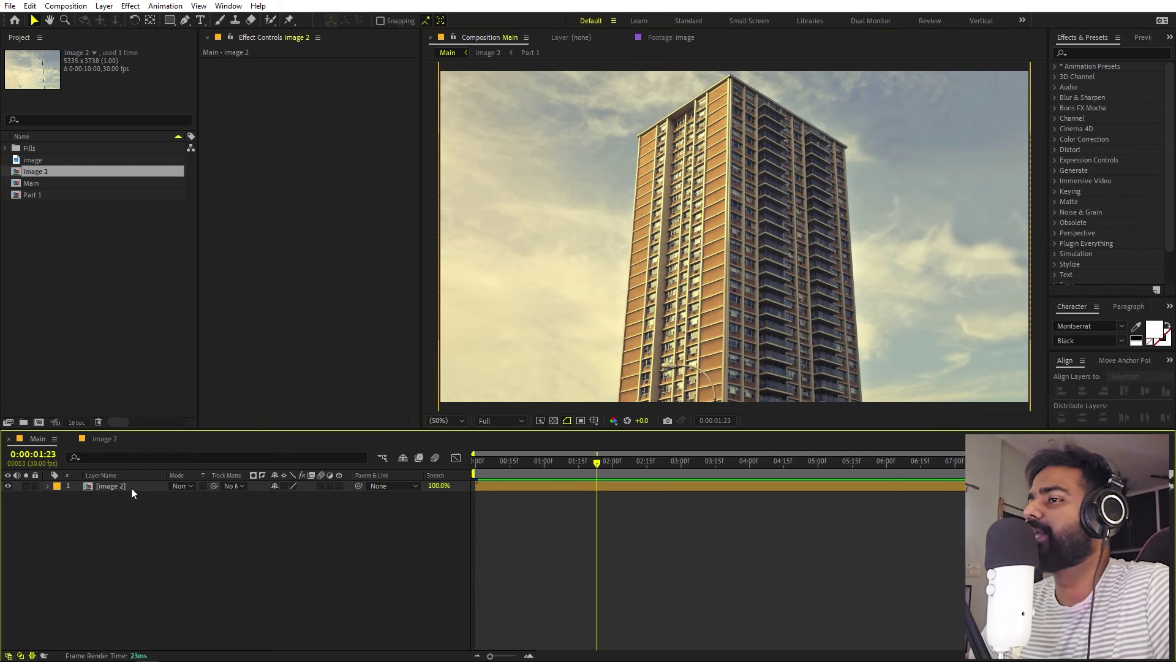
- Open the image 2 composition from Main and add a new adjustment layer above its parts
double_click(131, 487)
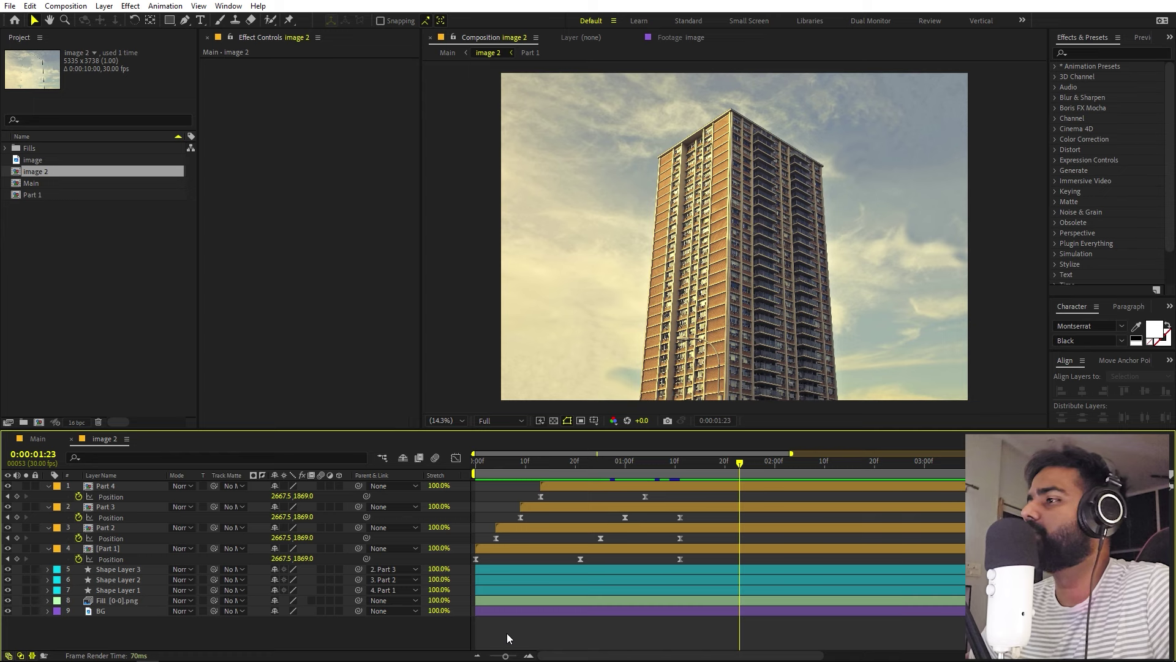
right_click(506, 634)
mouse_move(637, 494)
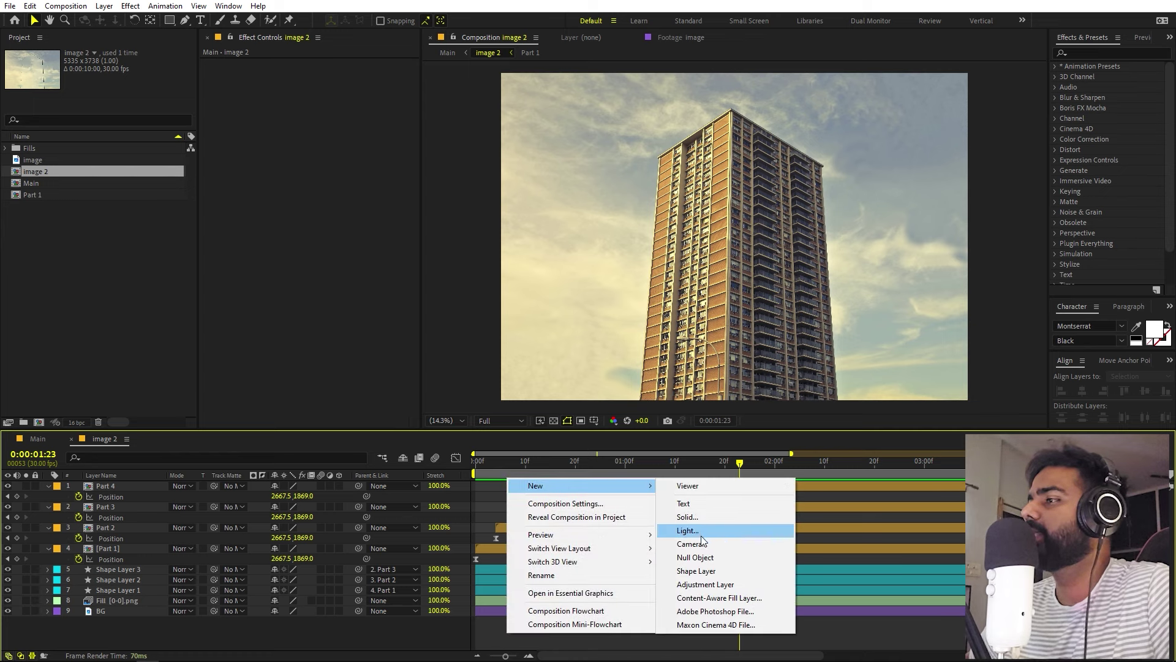
click(696, 583)
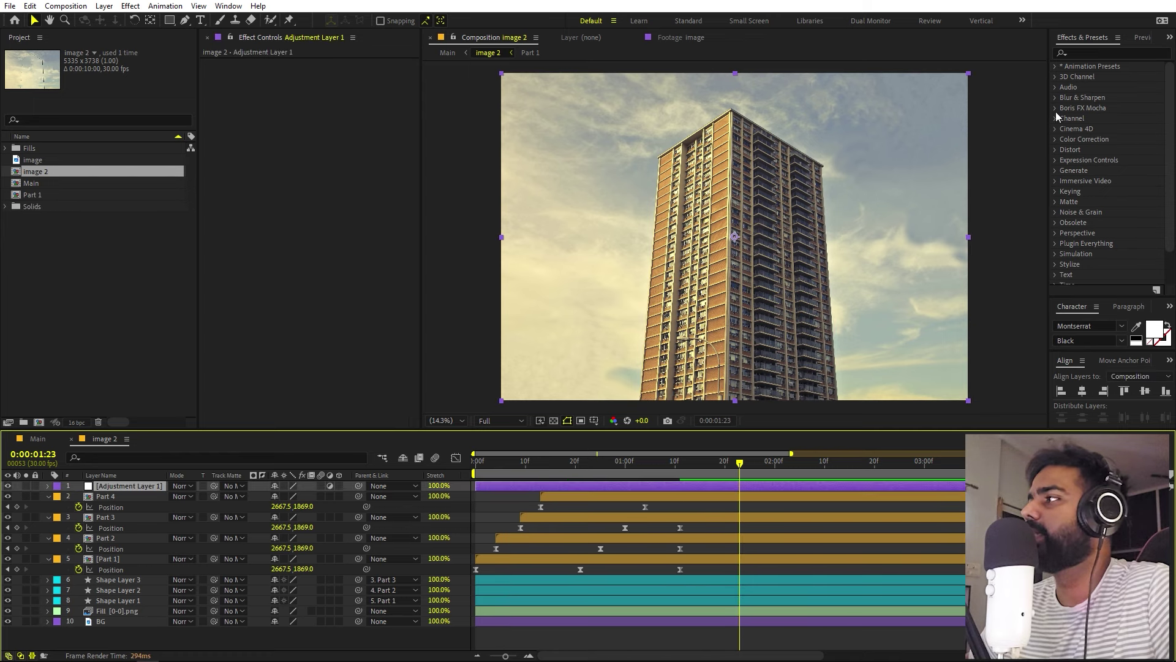
- Search the effects for "trans" and apply the Transform effect to Adjustment Layer 1
click(1091, 53)
text(tra)
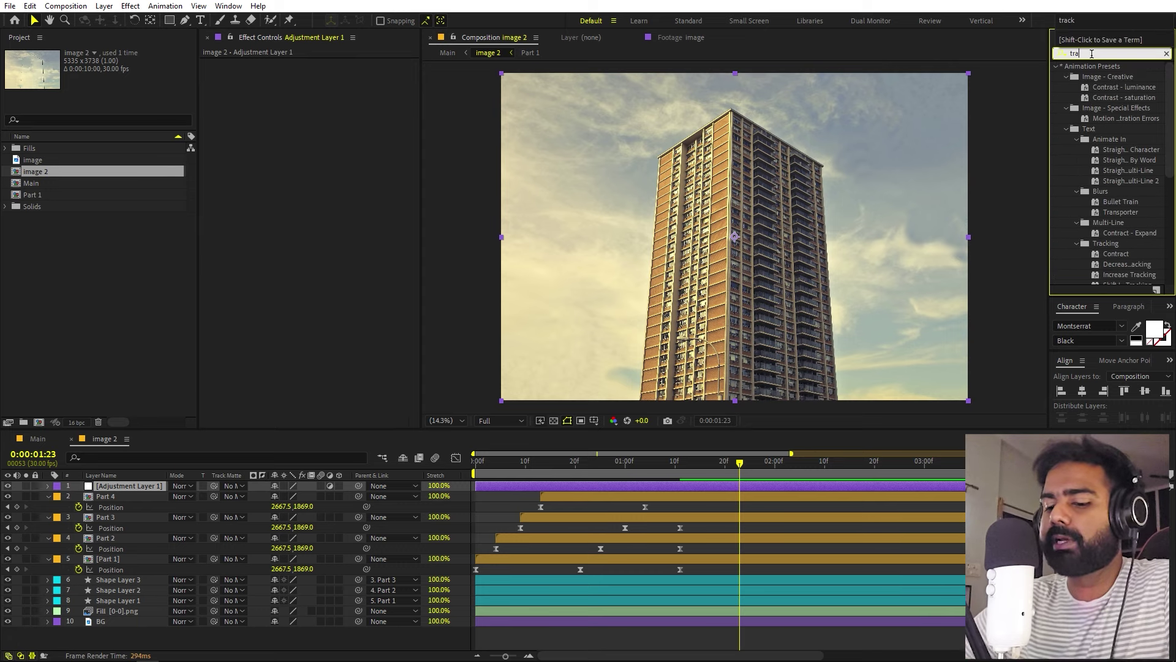
text(ns)
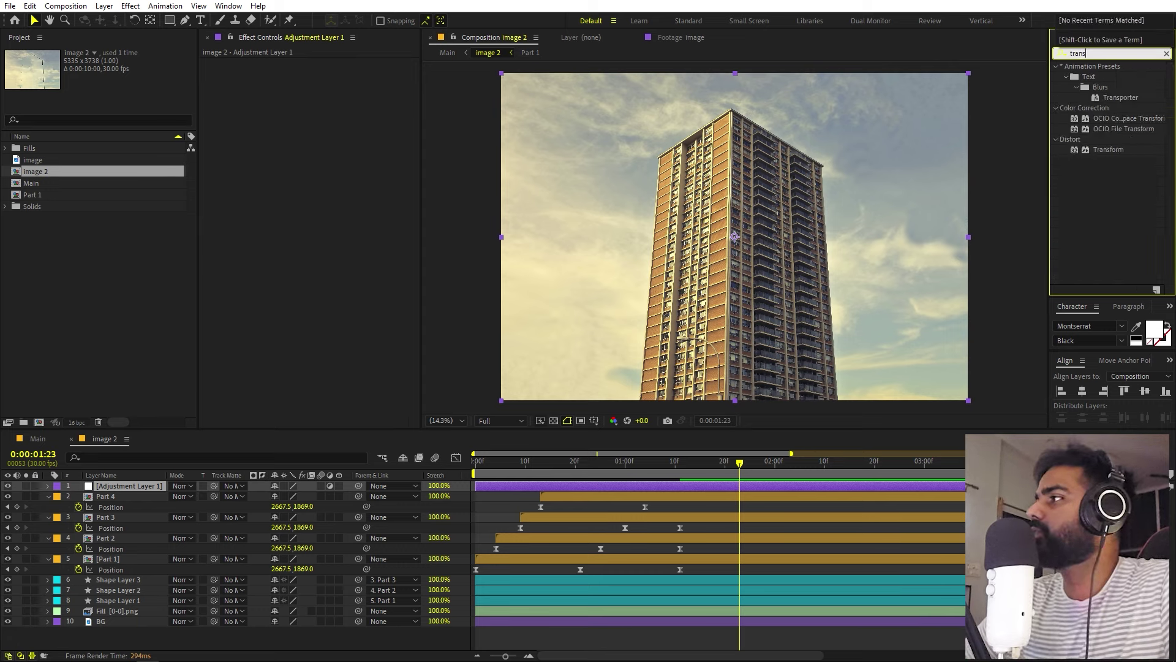
drag(1102, 151, 696, 487)
- Add a Slider Control effect to Adjustment Layer 1 and duplicate it to get two sliders
click(1097, 53)
text(slide)
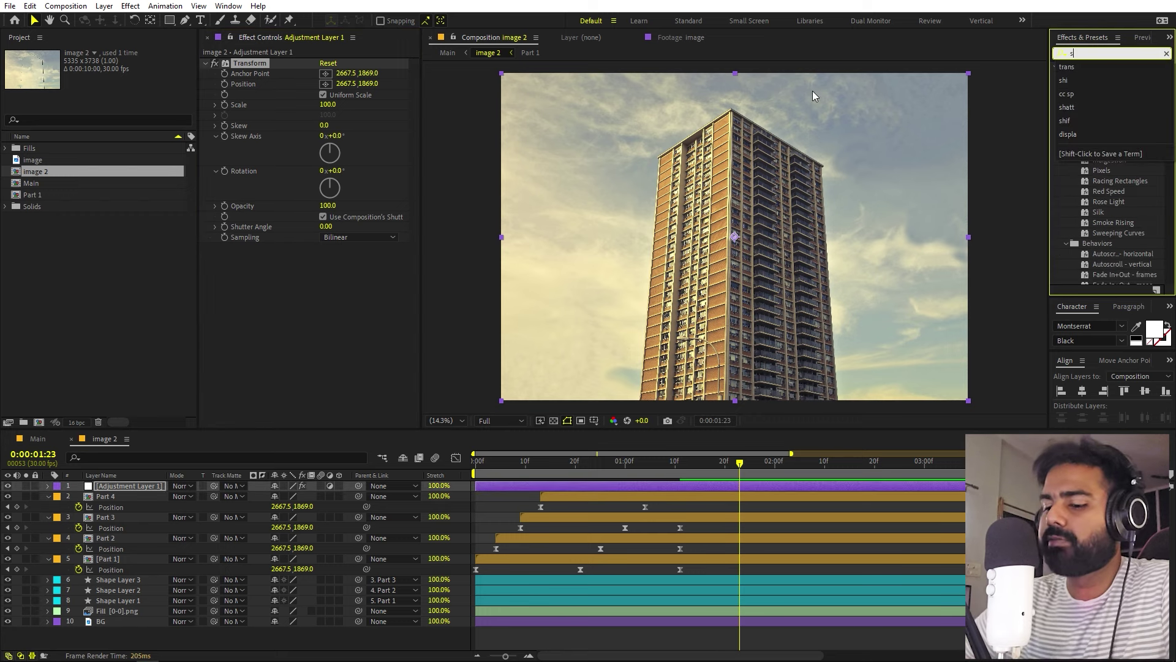
text(r)
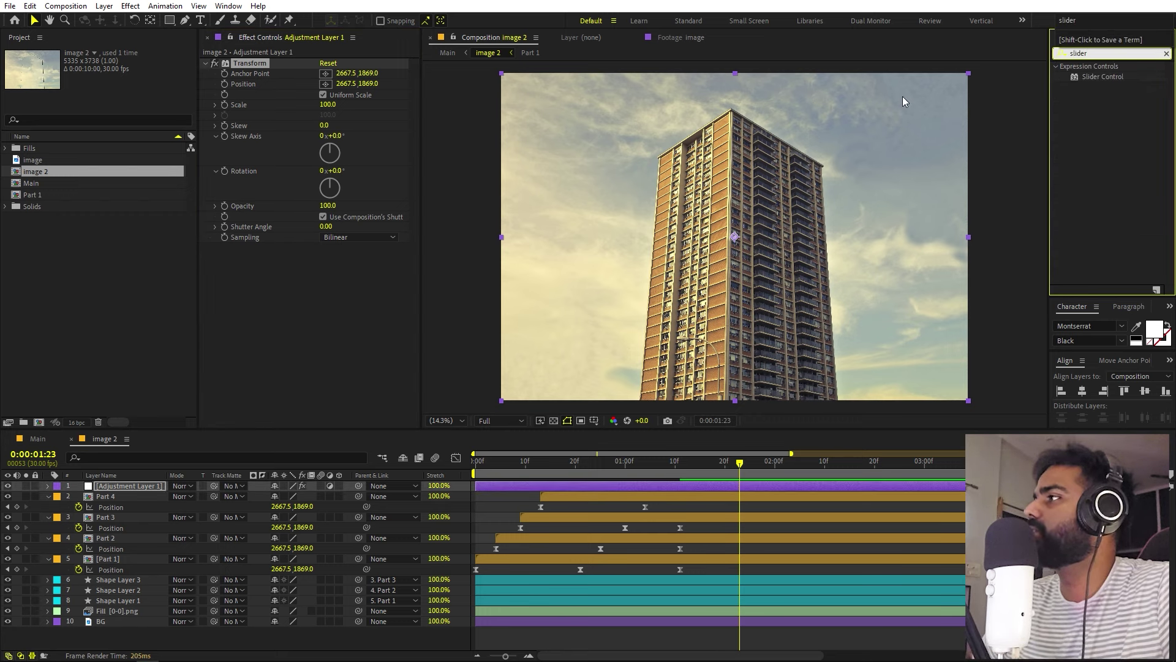
drag(1131, 79, 275, 255)
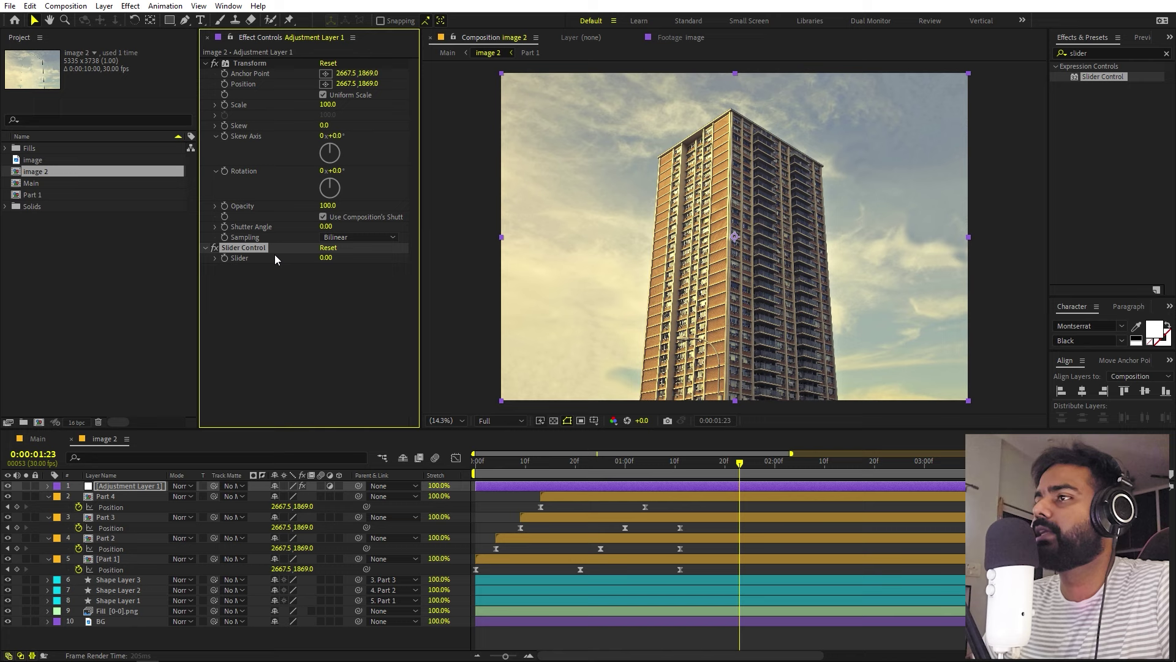
key(ctrl+d)
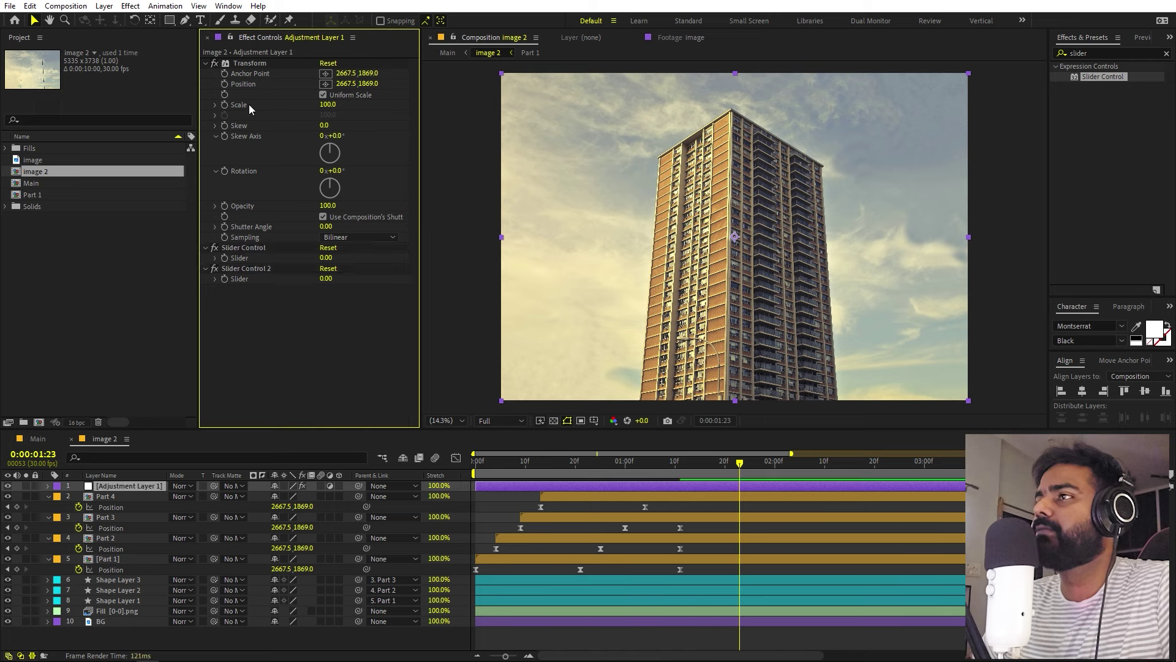
- Give the Transform effect's Position a wiggle() expression linked to the Slider Control and Slider Control 2 sliders as its two arguments
click(243, 63)
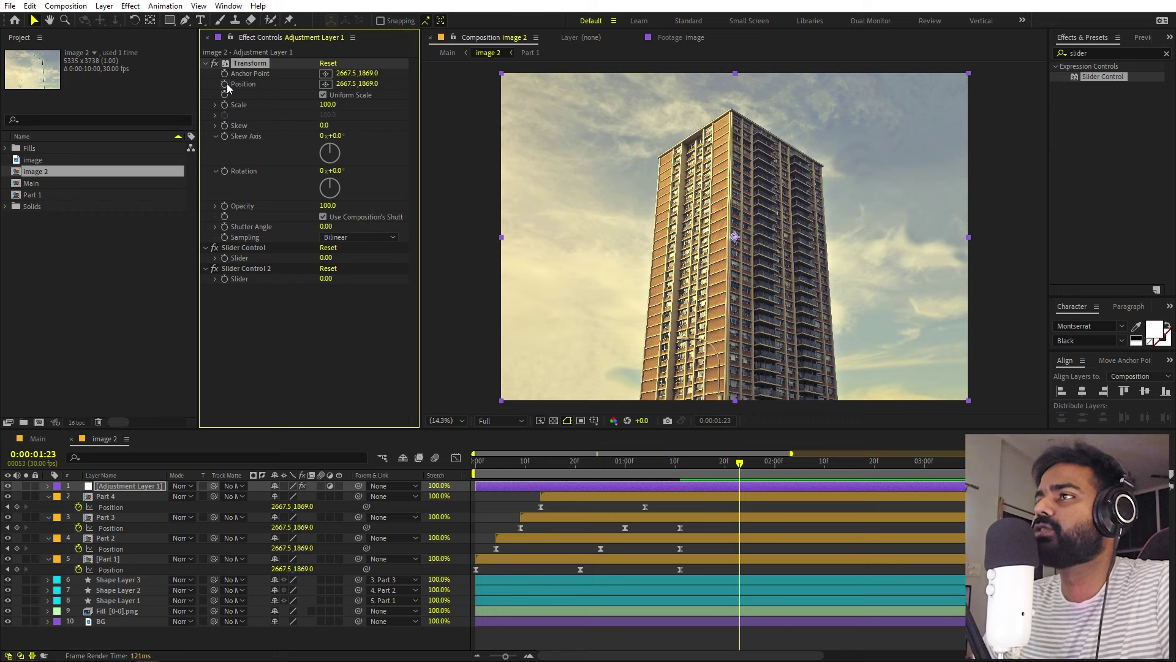
alt+click(225, 85)
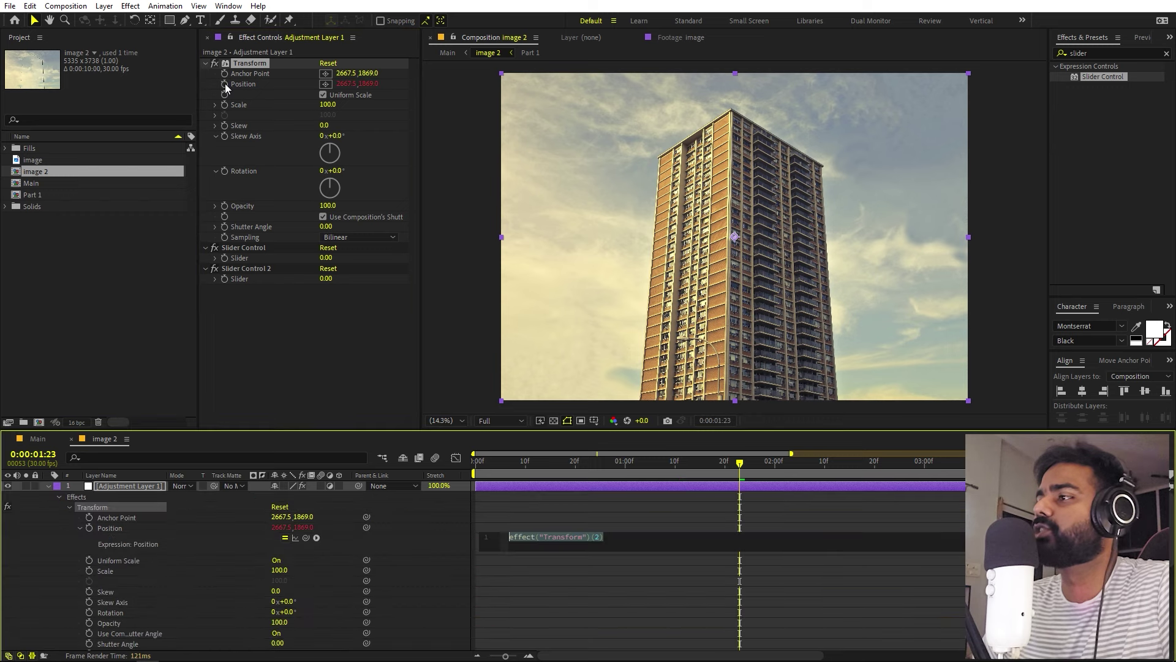
text(w)
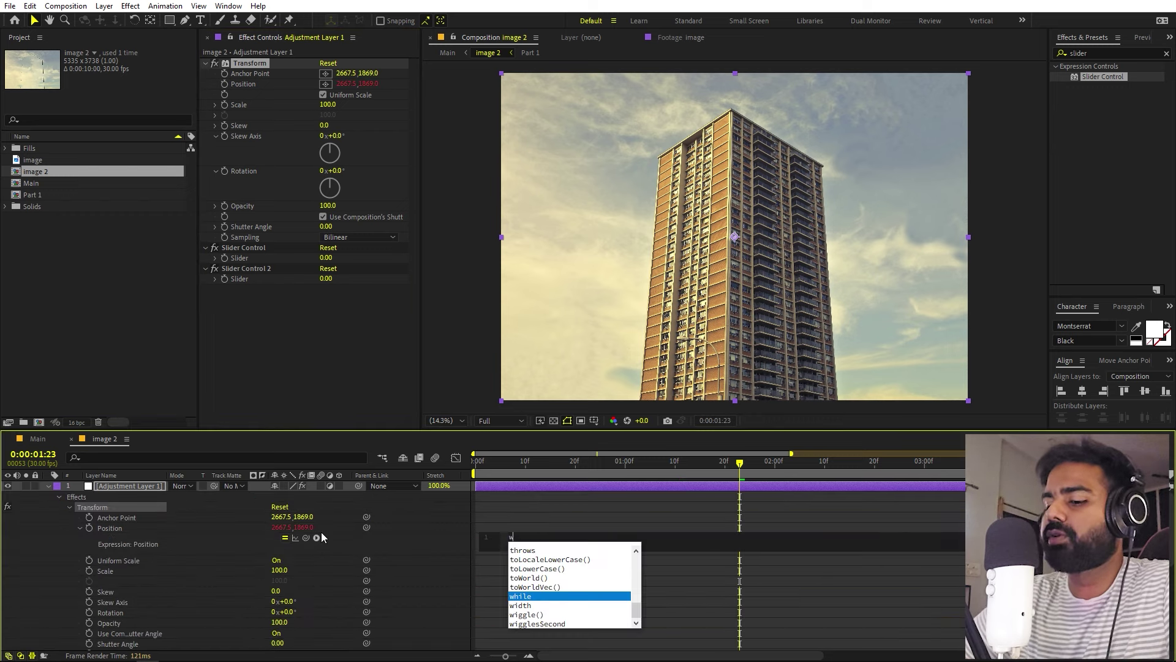
text(iggle()
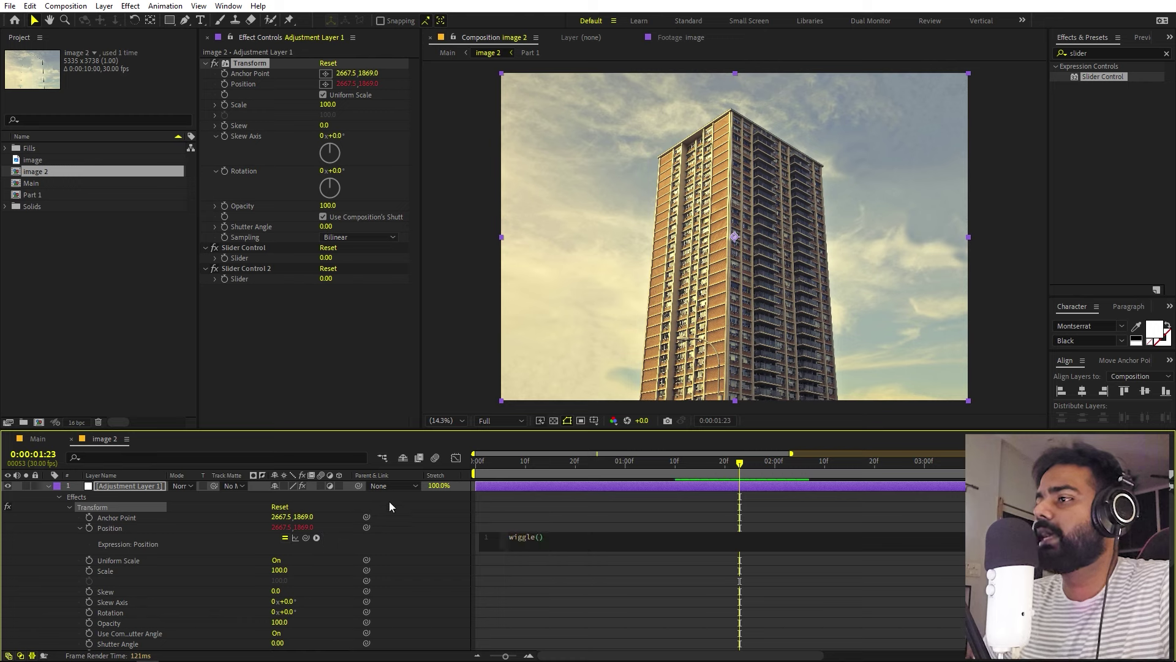
drag(305, 538, 240, 260)
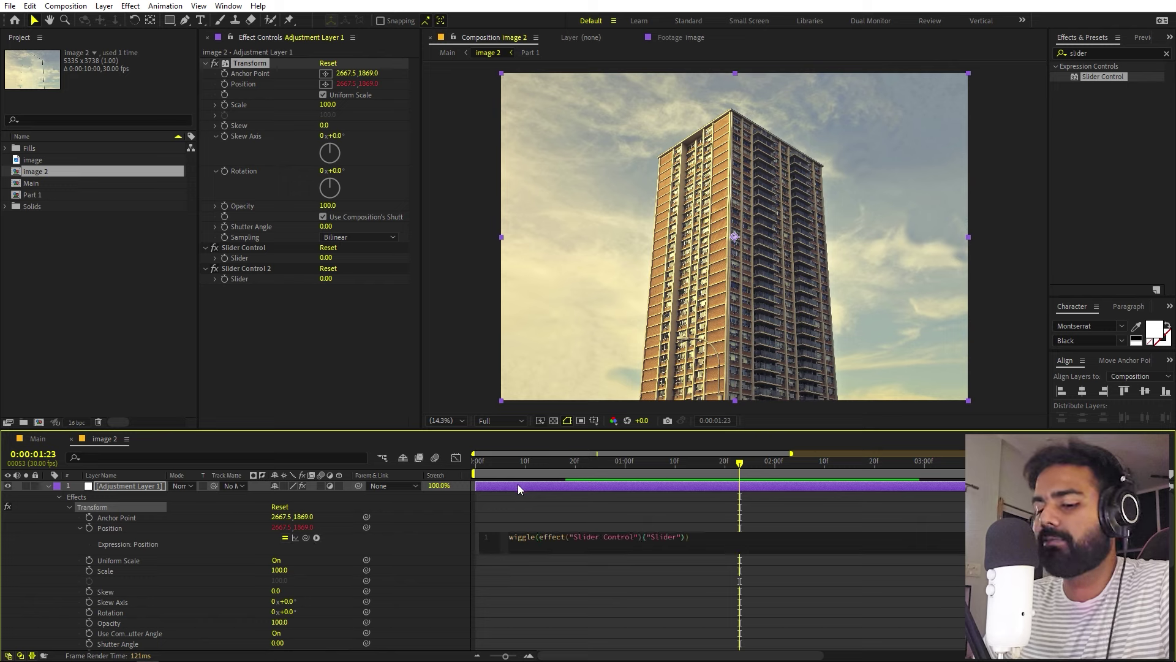
text(,)
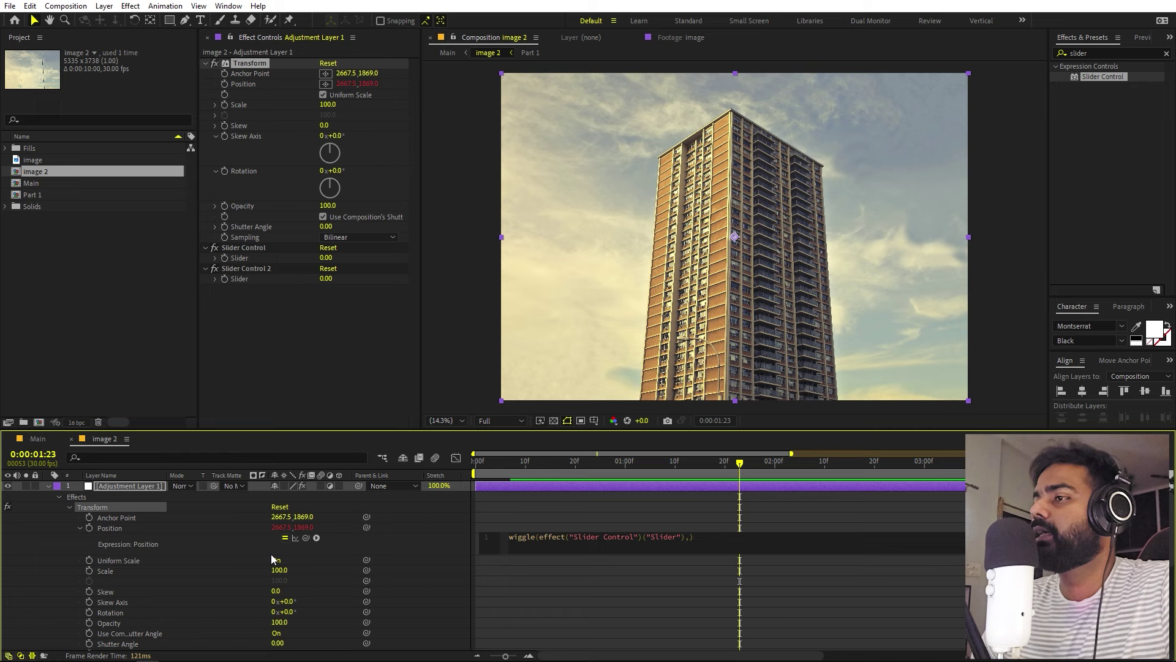
drag(306, 537, 235, 280)
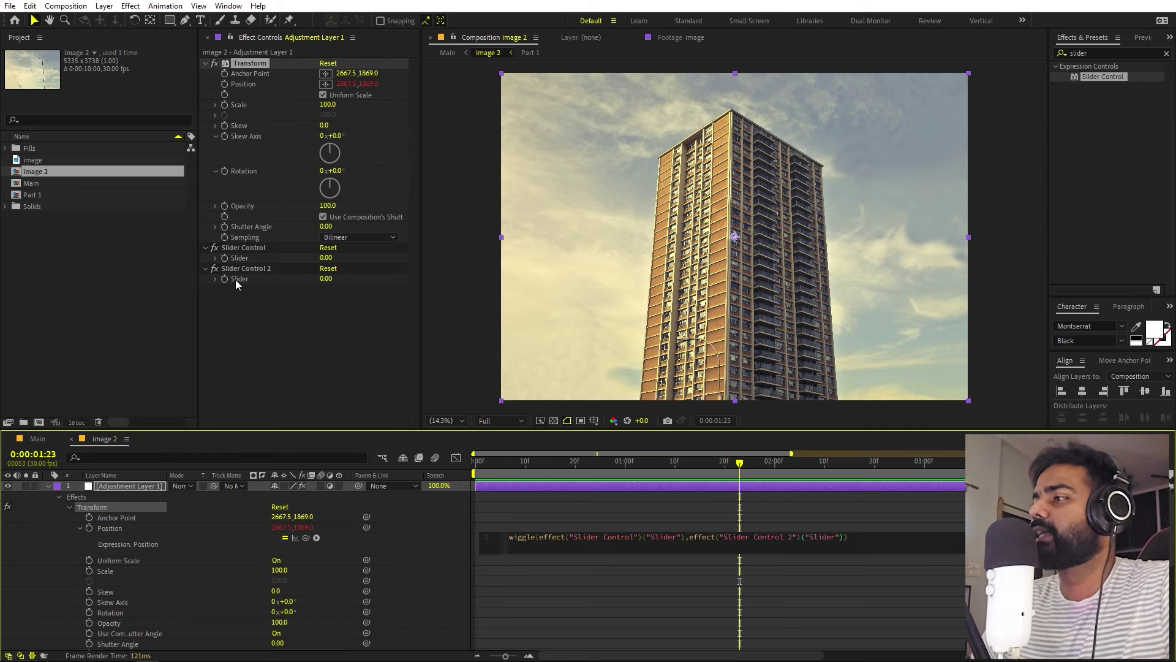
click(634, 531)
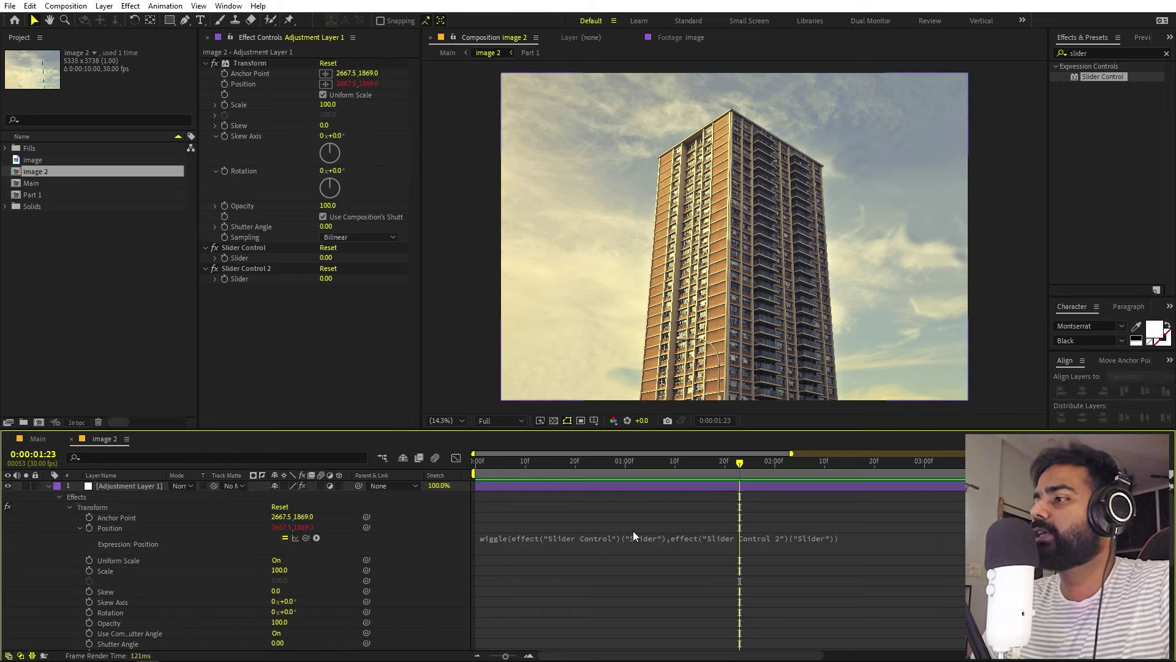
- Keyframe both sliders of Adjustment Layer 1 at 0 and shift those keyframes to 0:00:01:10, one frame before the parts' last Position keyframes
click(49, 485)
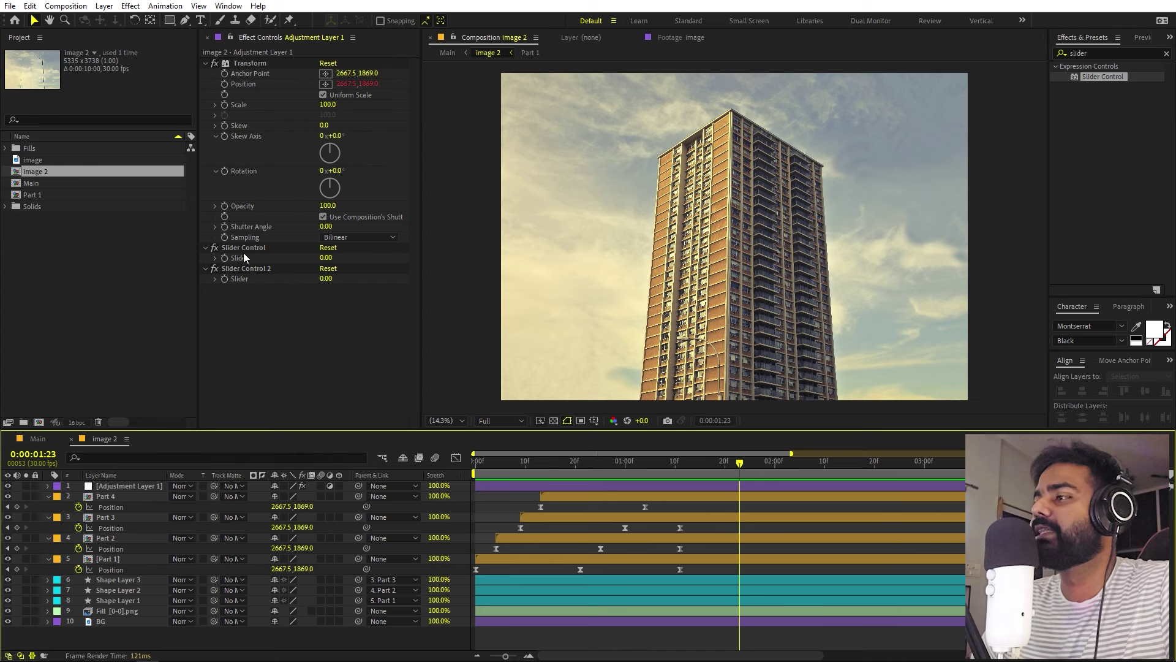
drag(600, 472, 679, 476)
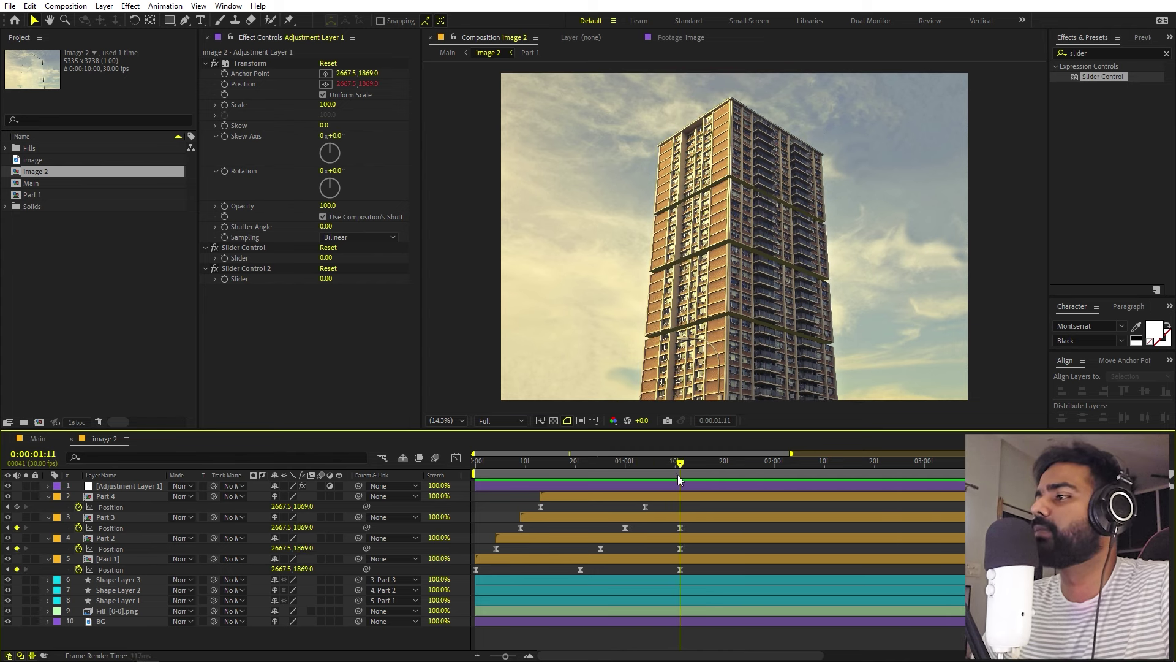
click(223, 270)
key(u)
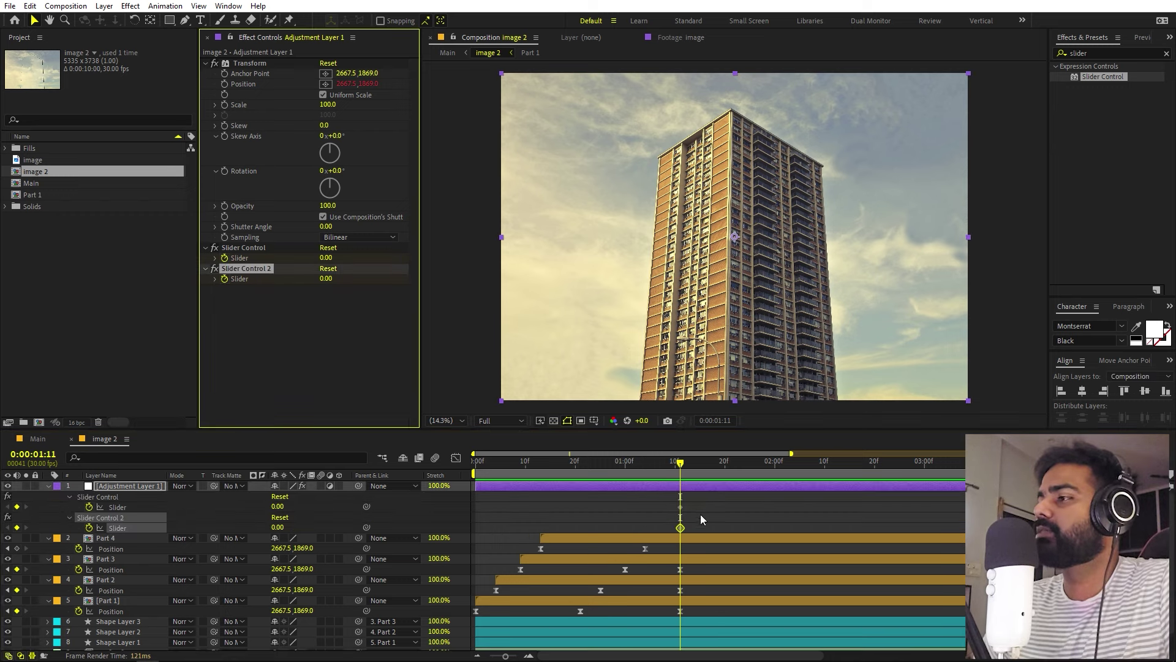
scroll(663, 508, up, 2)
drag(738, 499, 707, 512)
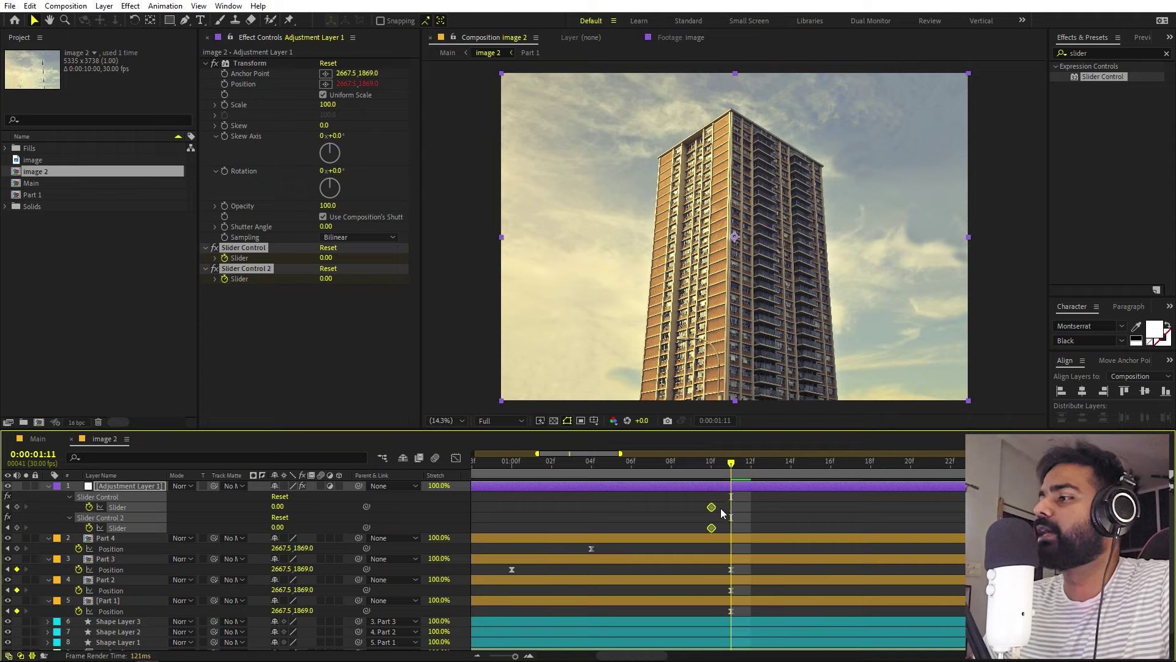
- At 0:00:01:11, set Slider Control to 5 and Slider Control 2 to 50
click(278, 506)
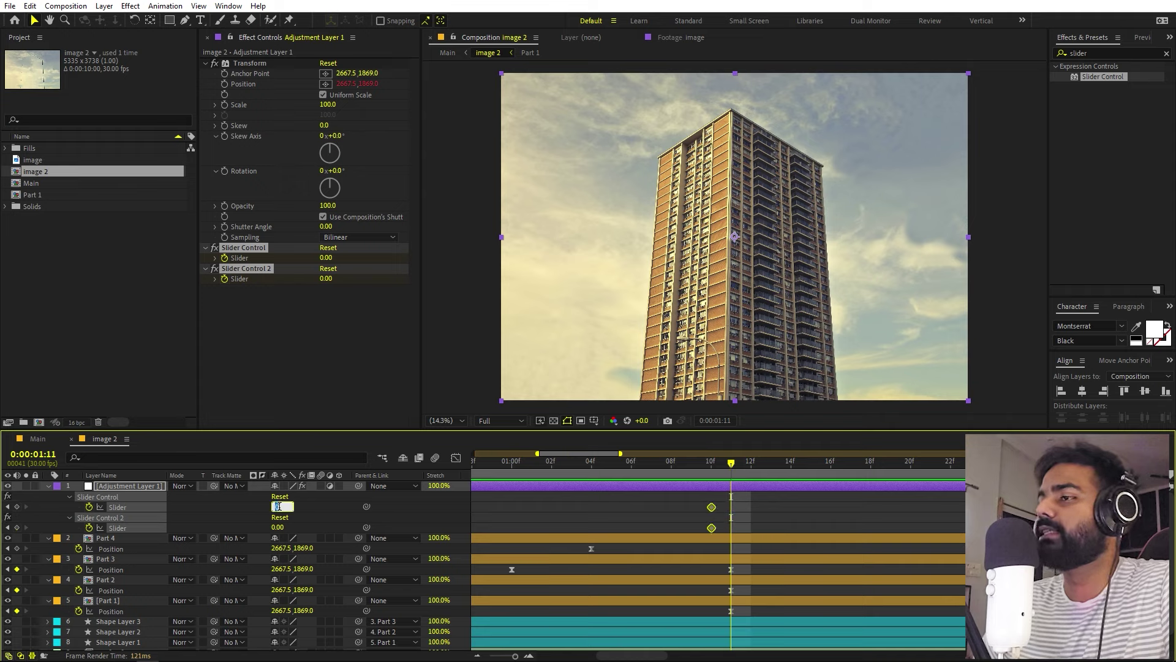
text(5)
key(Tab)
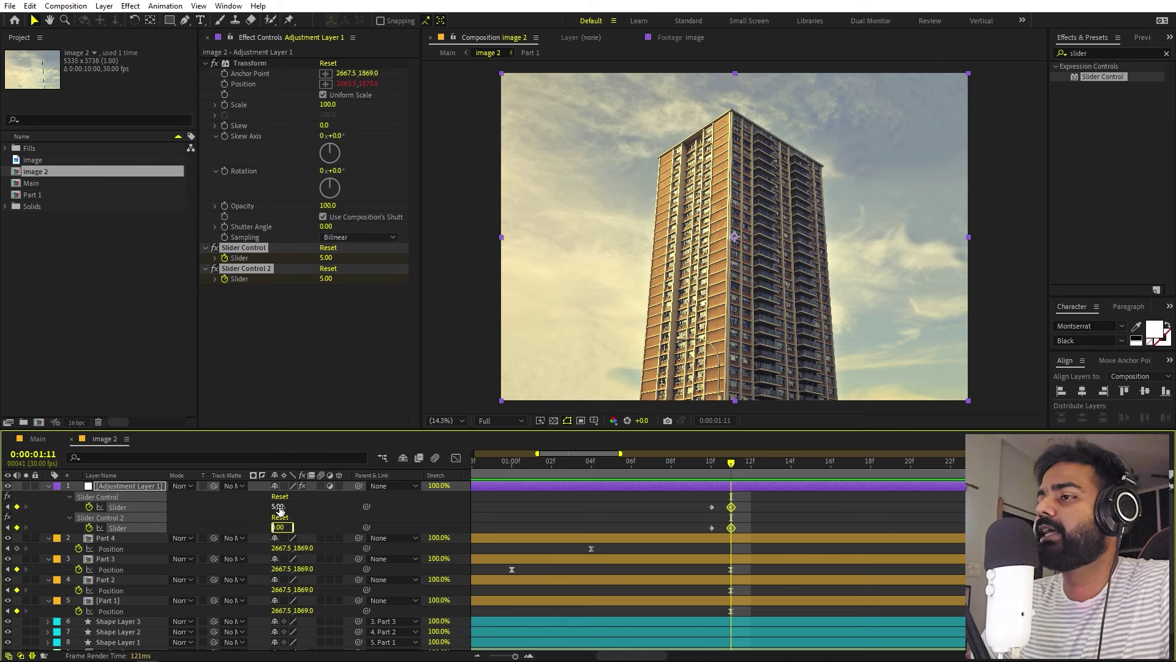
click(324, 523)
click(276, 528)
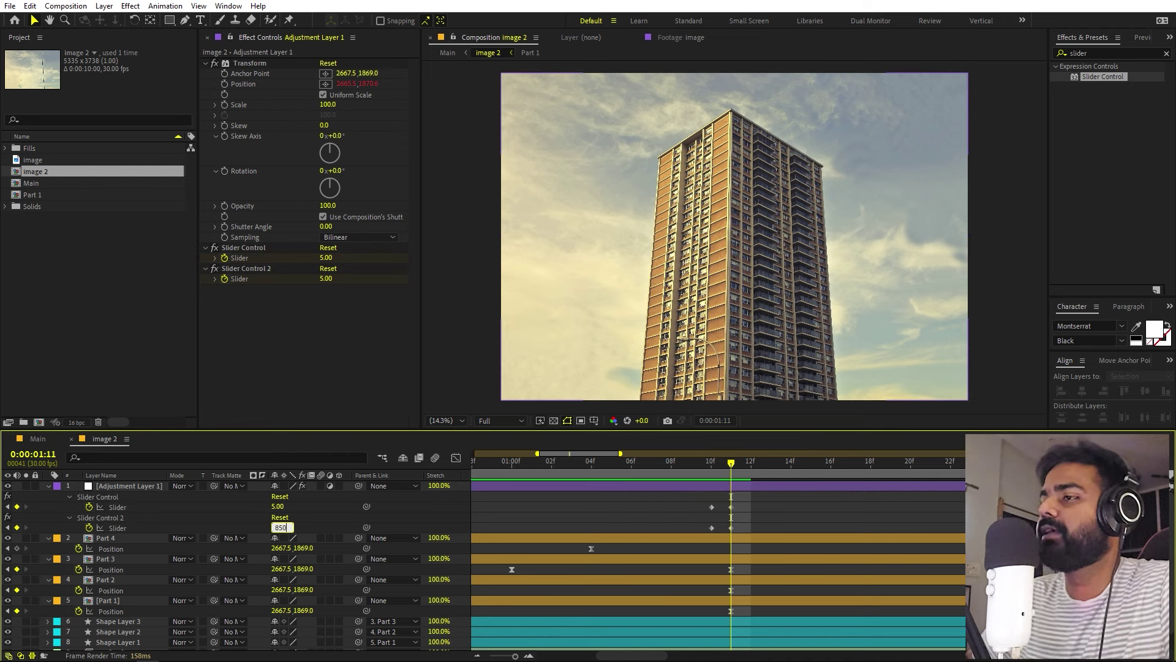
text(50)
key(Return)
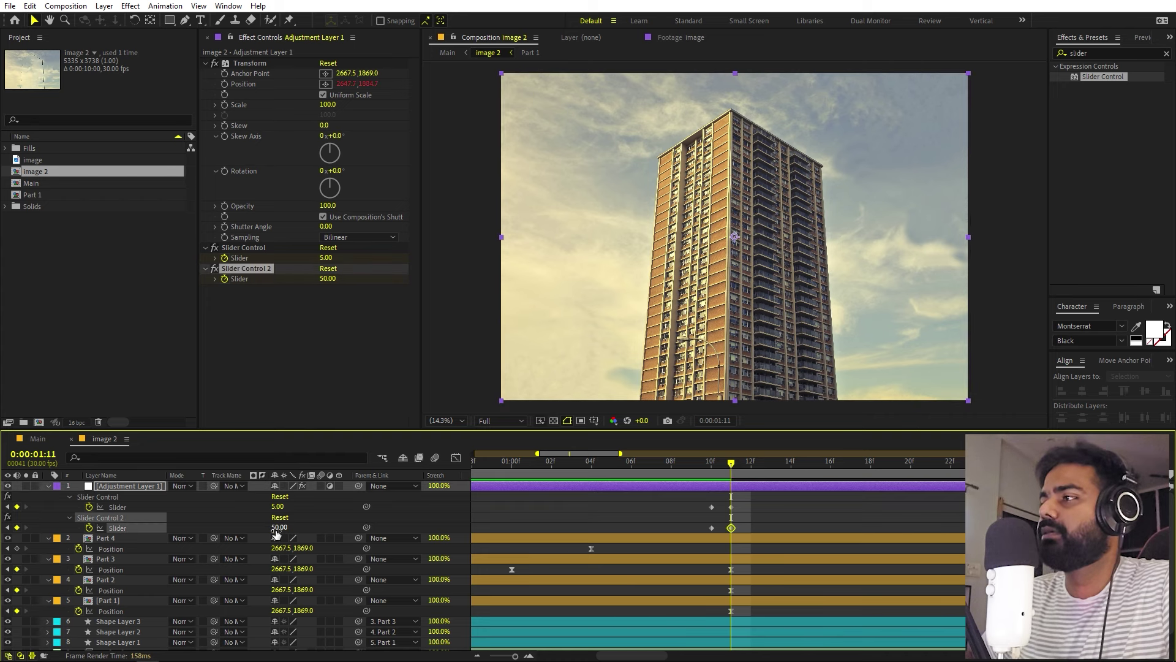
- At 0:00:01:24, set both sliders to 0 and preview the shake
drag(759, 464, 990, 479)
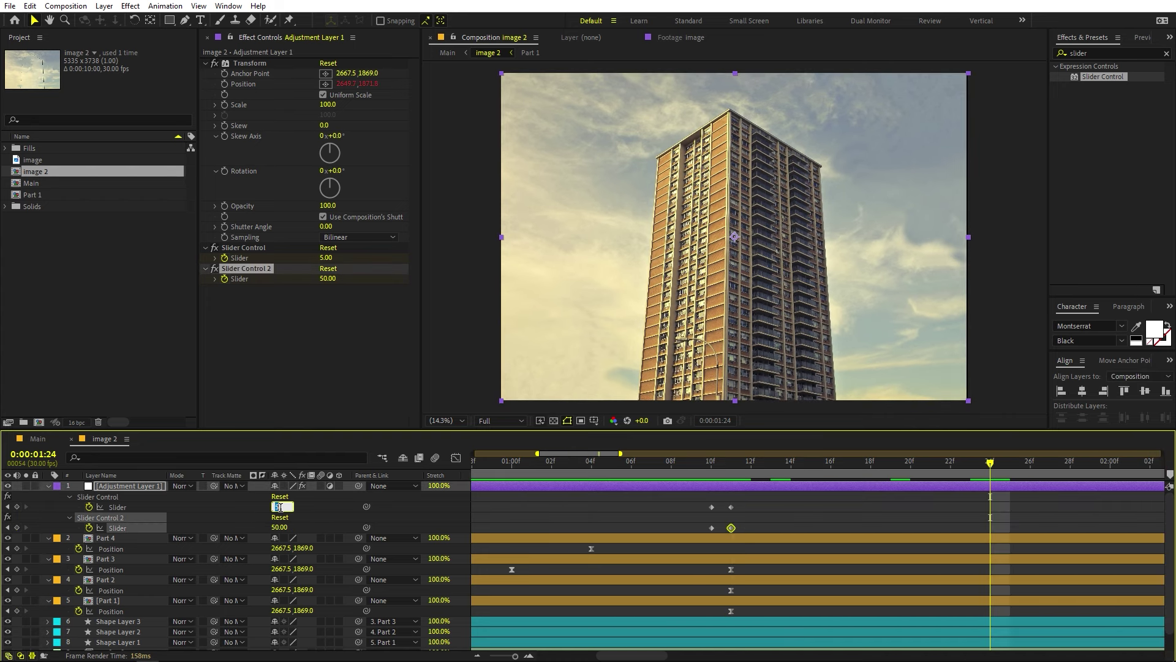
text(0)
key(Return)
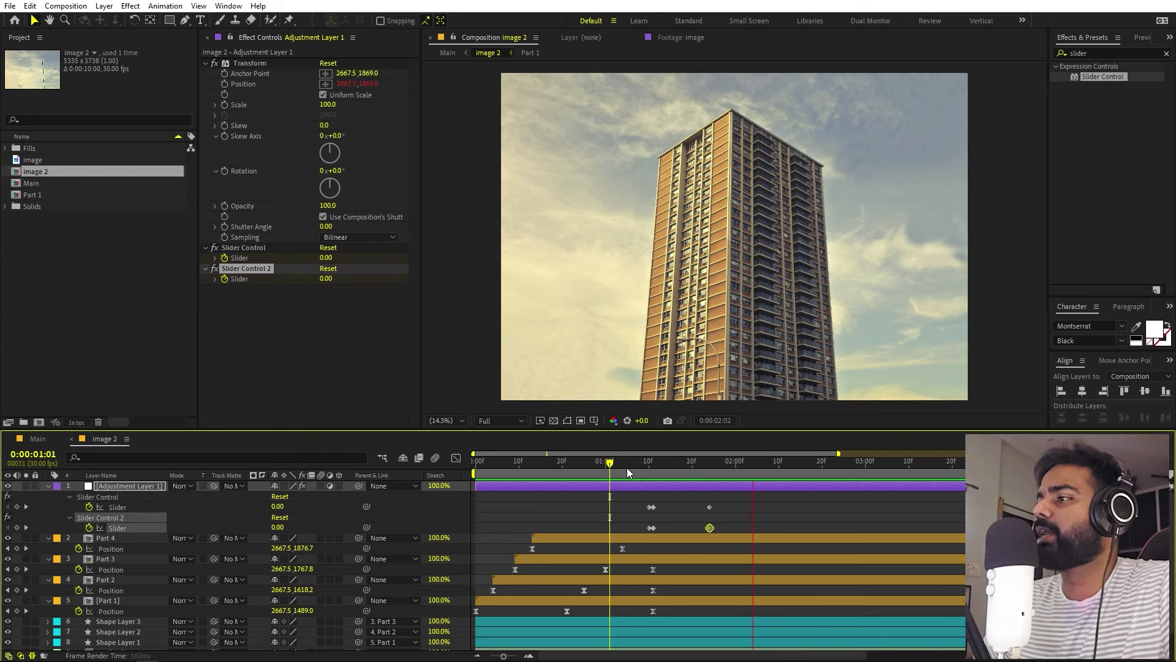
key(space)
- Try a Slider Control value of 20 on the 0:00:01:11 keyframe and preview the shake
mouse_move(644, 471)
mouse_down()
mouse_move(673, 478)
mouse_move(655, 480)
mouse_up()
scroll(648, 531, up, 4)
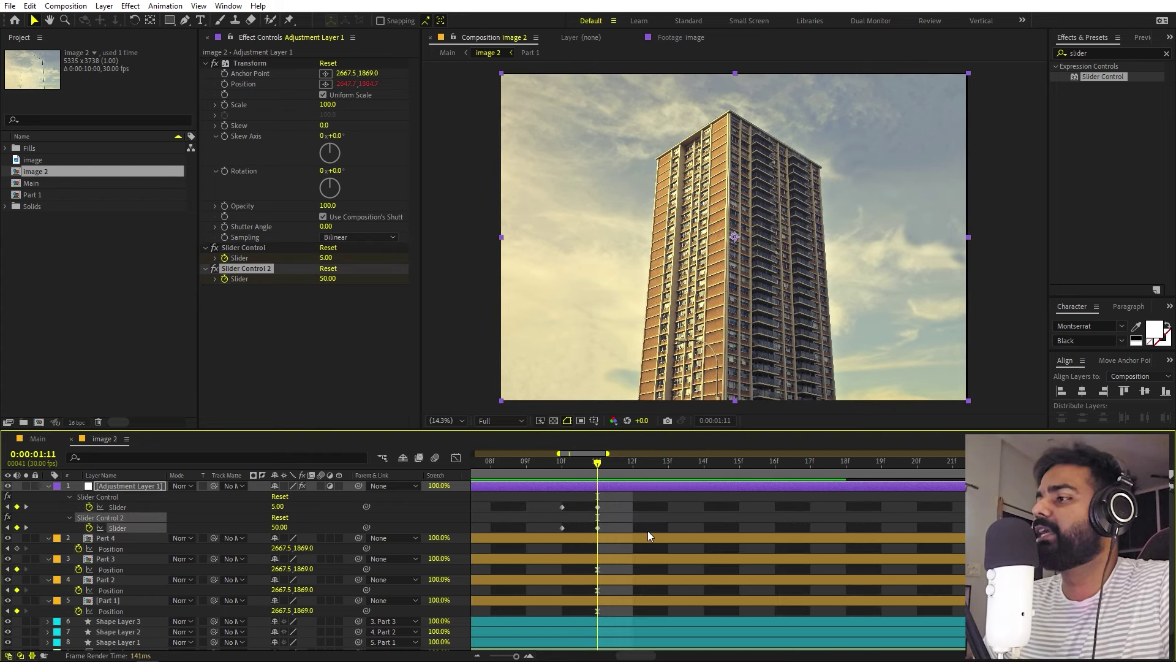
click(619, 525)
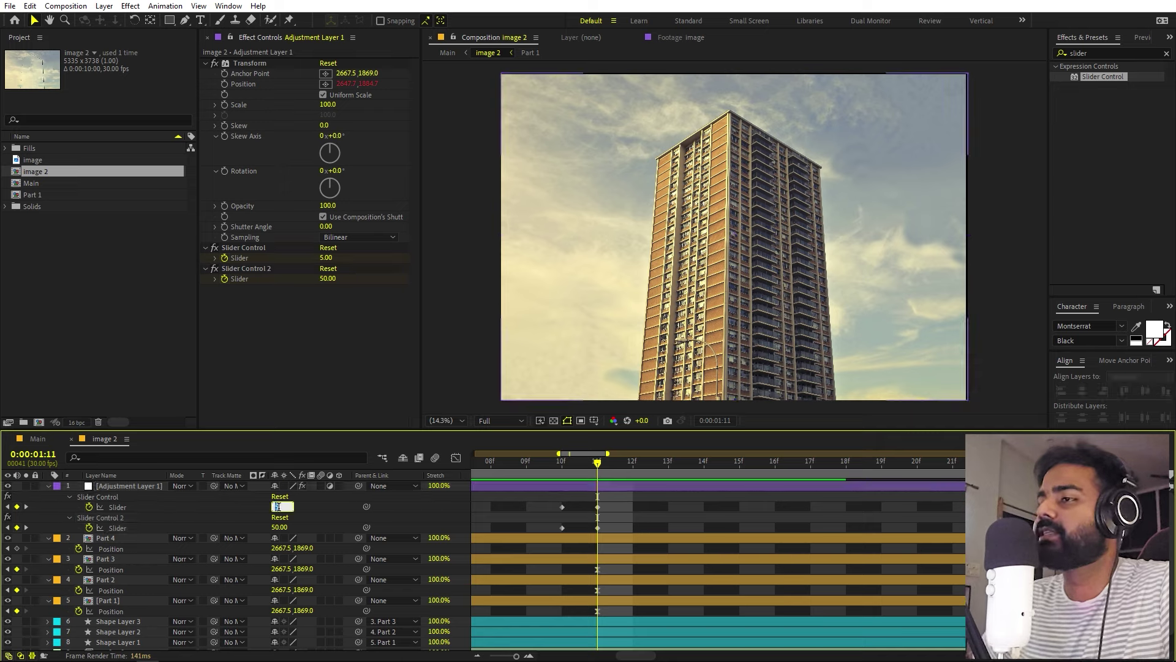
text(20)
key(Return)
scroll(709, 484, down, 3)
click(654, 464)
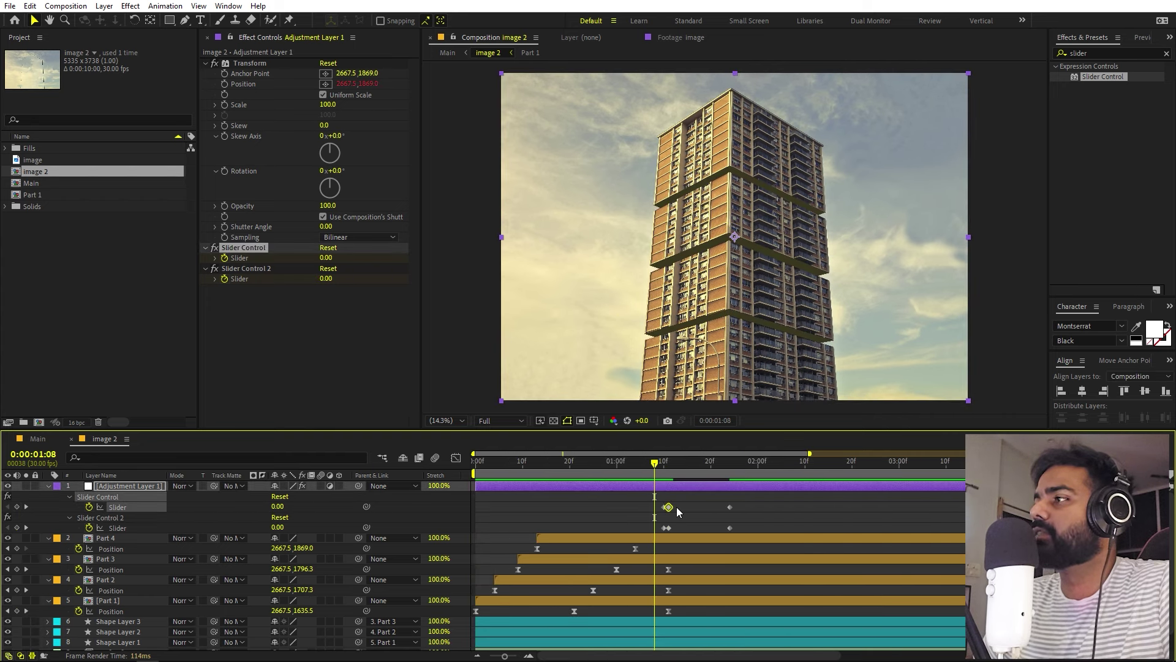
key(space)
key(space)
- Try Slider Control 2 at 200 on the 0:00:01:11 keyframe, preview the shake, and undo both trial slider values
scroll(677, 508, up, 3)
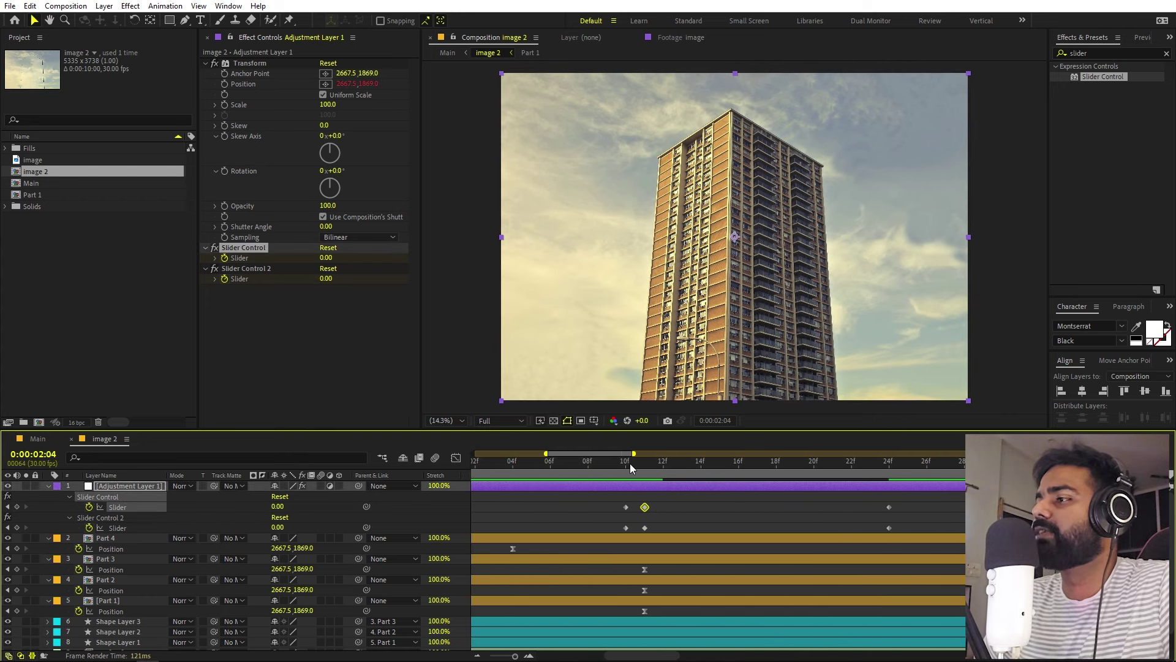
click(644, 466)
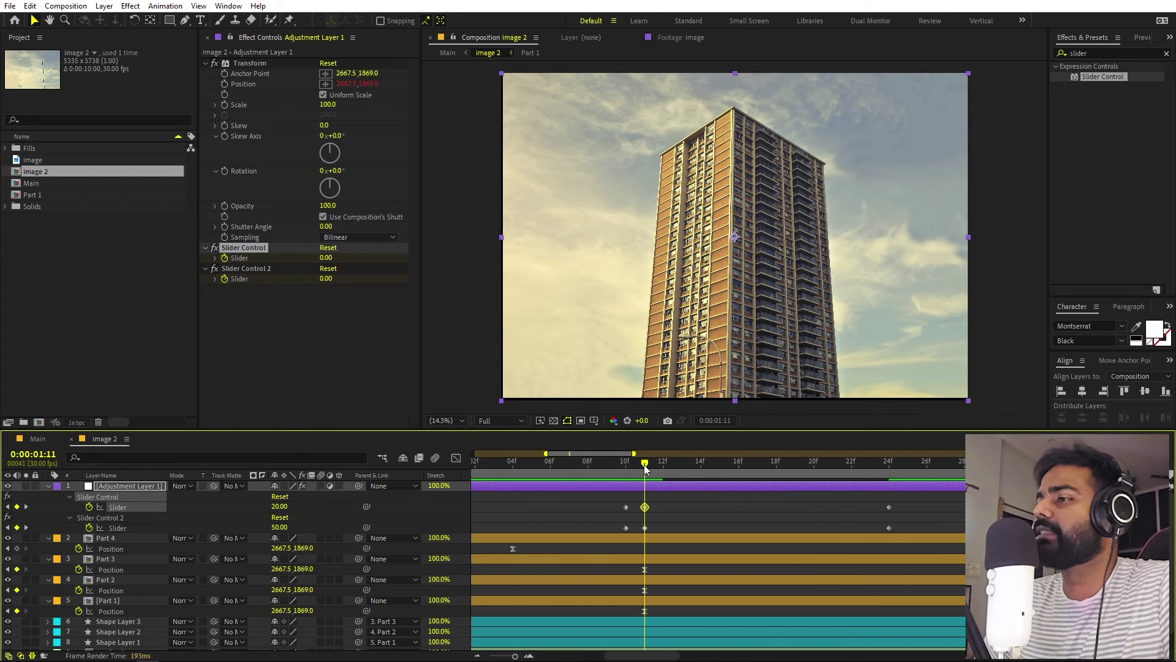
click(323, 339)
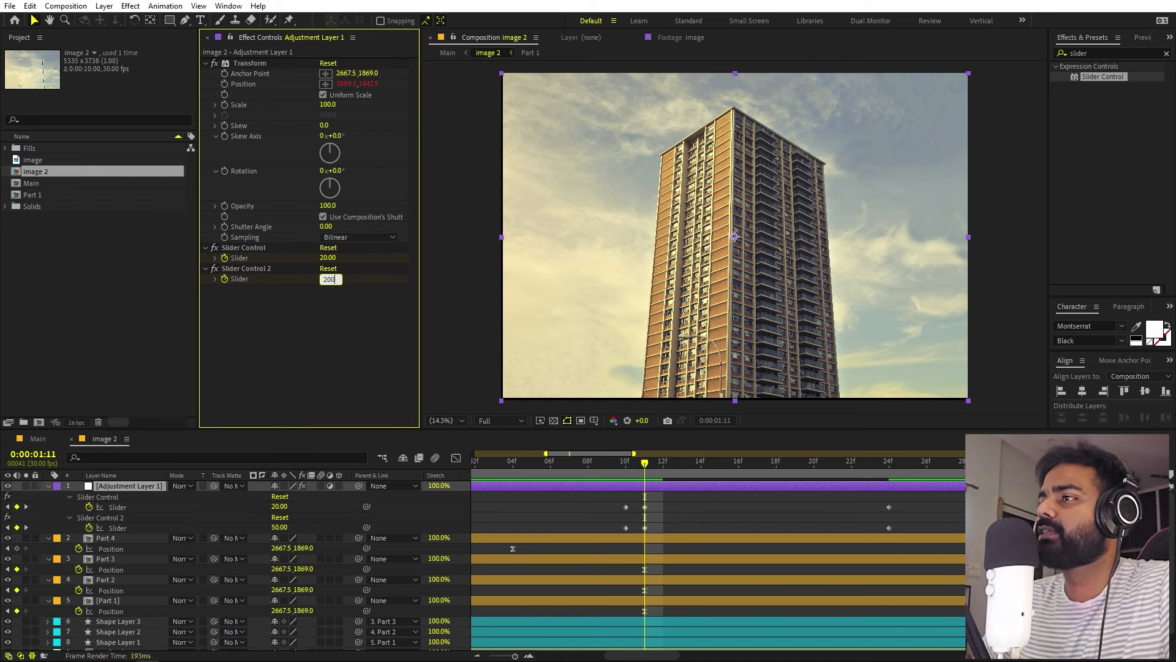
key(Return)
key(space)
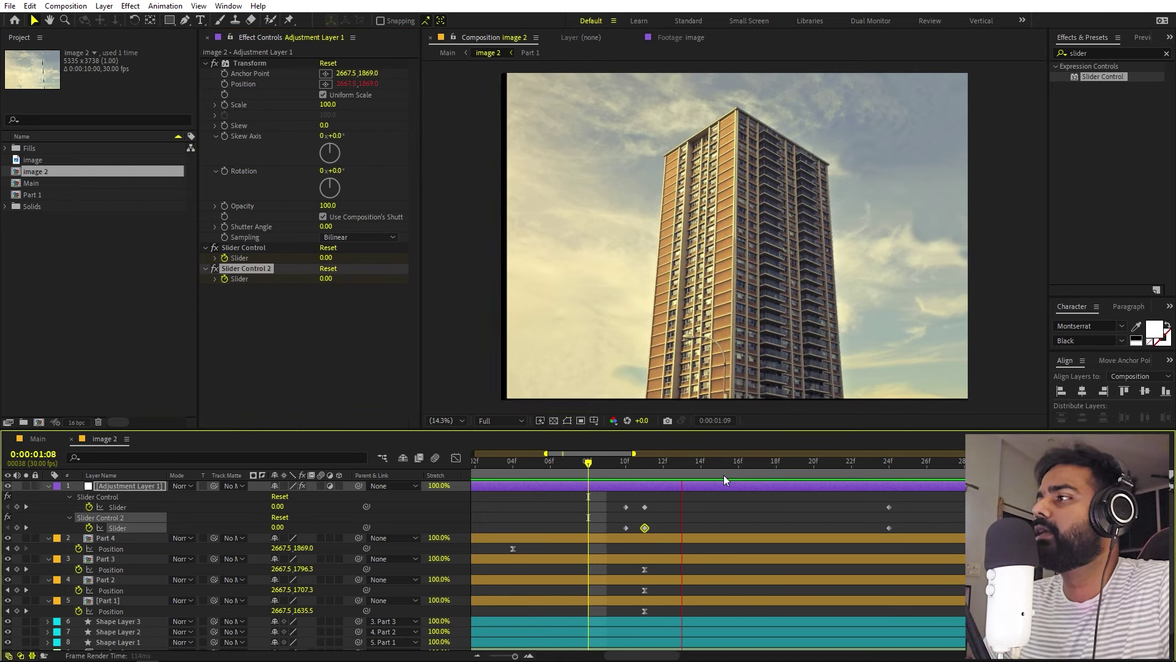
key(space)
scroll(627, 480, down, 2)
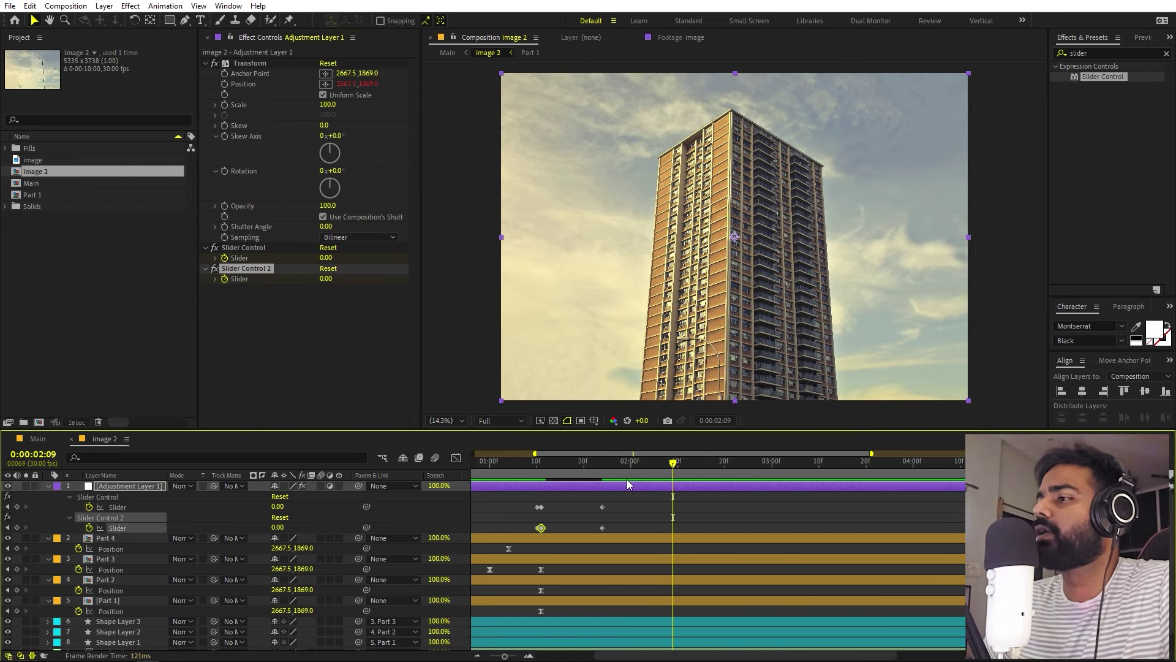
key(ctrl+z)
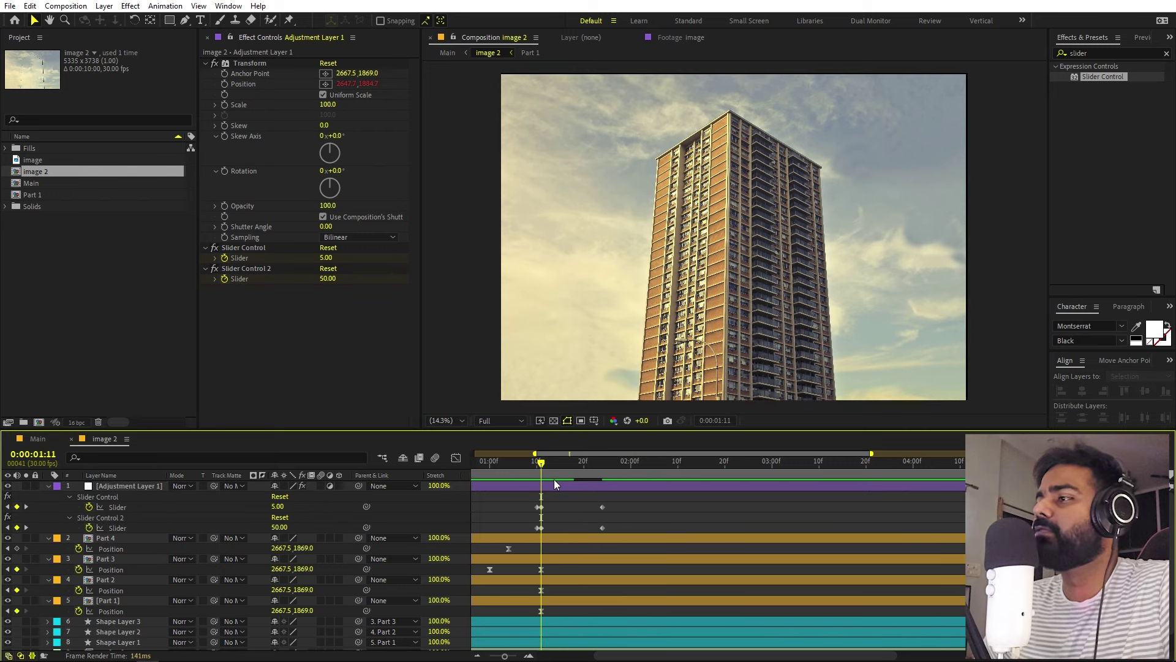
- At 0:00:00:00, add starting keyframes with Slider Control at 1 and Slider Control 2 at 50
click(519, 467)
key(space)
scroll(527, 520, up, 2)
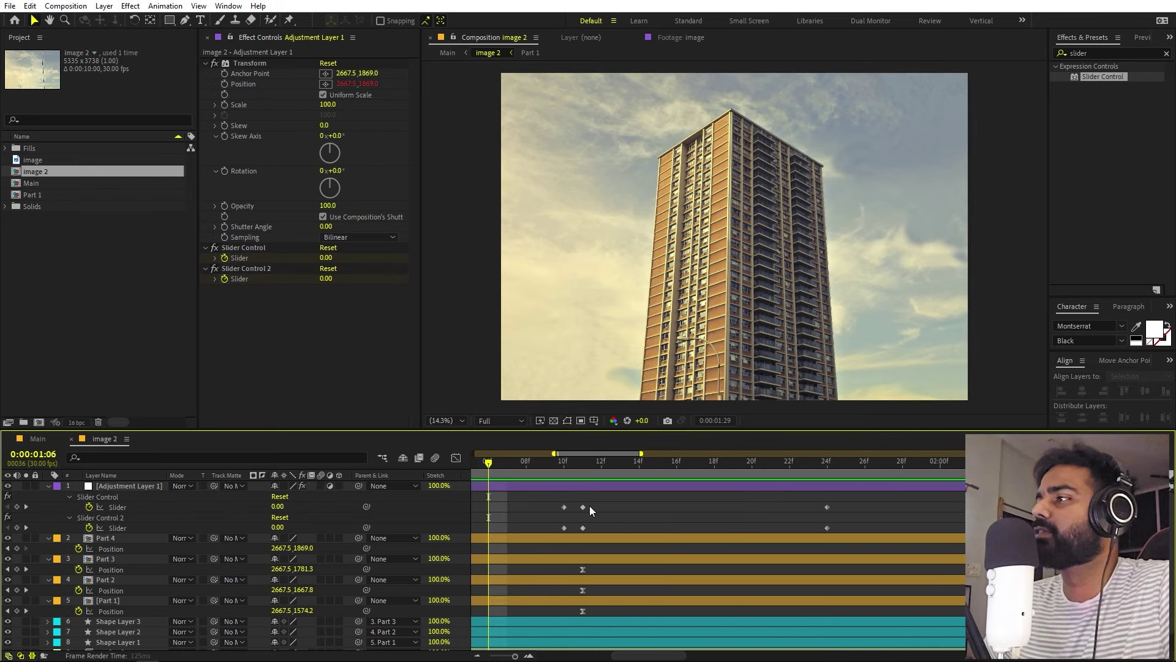
scroll(590, 504, down, 1)
drag(566, 464, 435, 498)
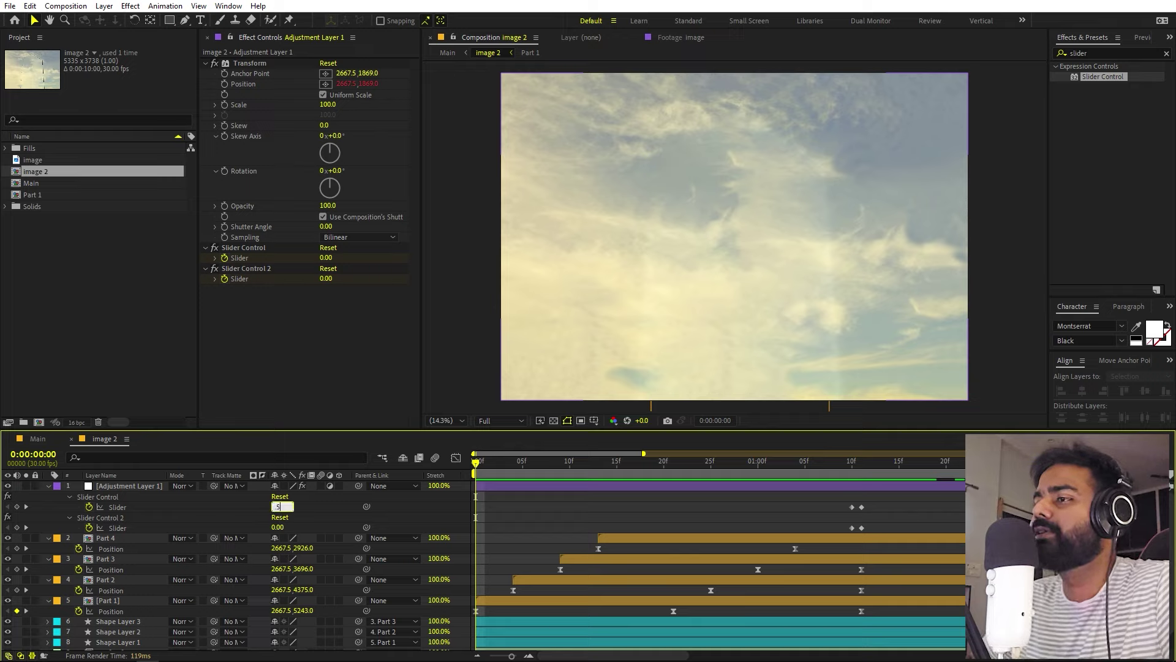
key(BackSpace)
key(Tab)
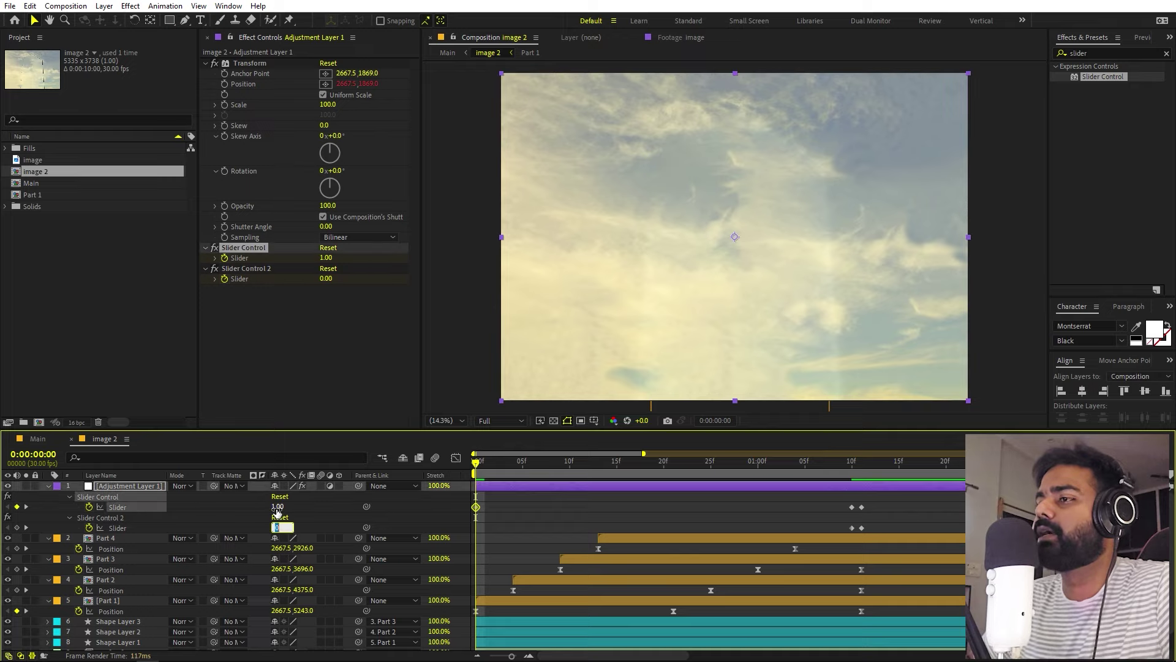
click(547, 522)
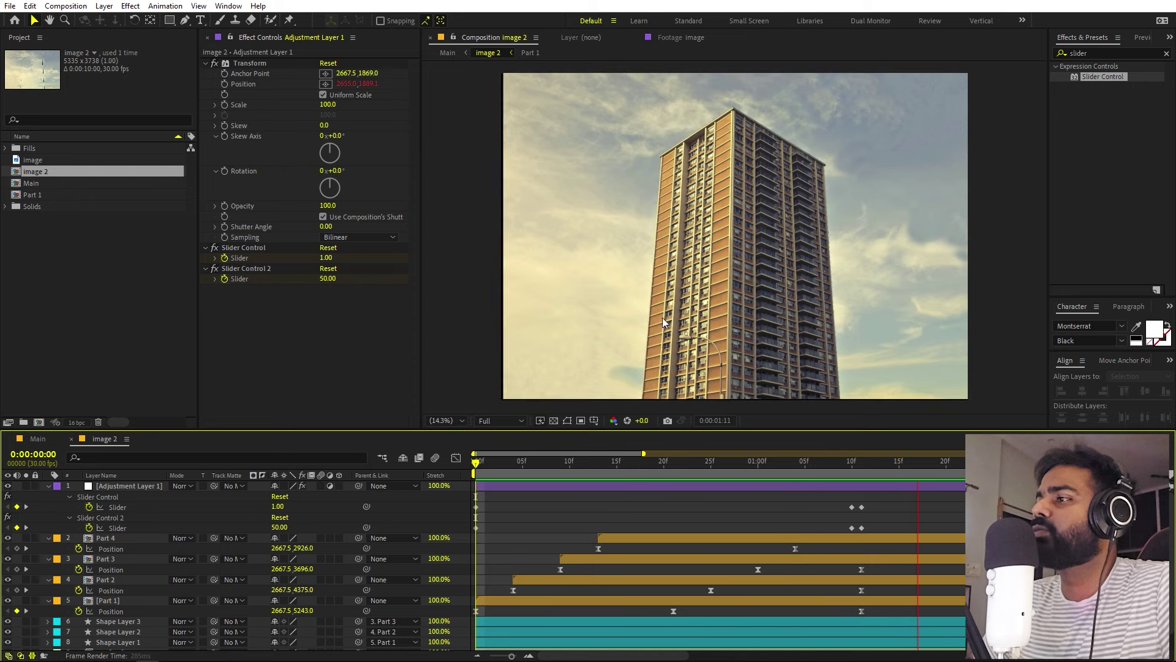
- Preview the shake and set Slider Control 2 to 100 at 0:00:00:00
key(space)
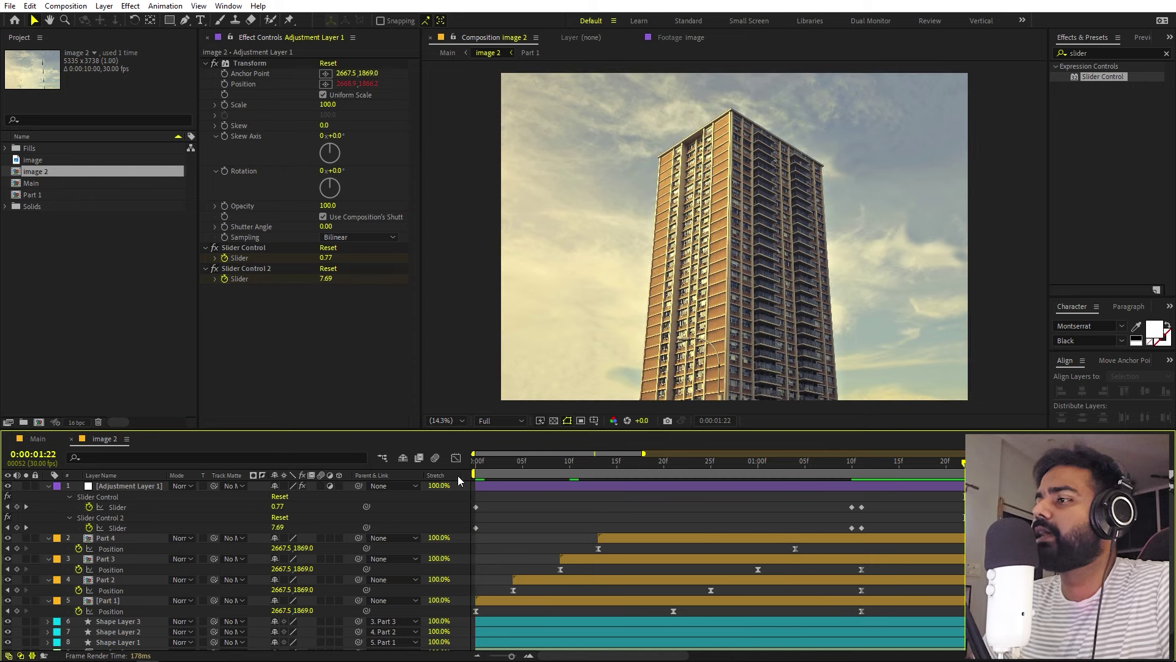
key(Home)
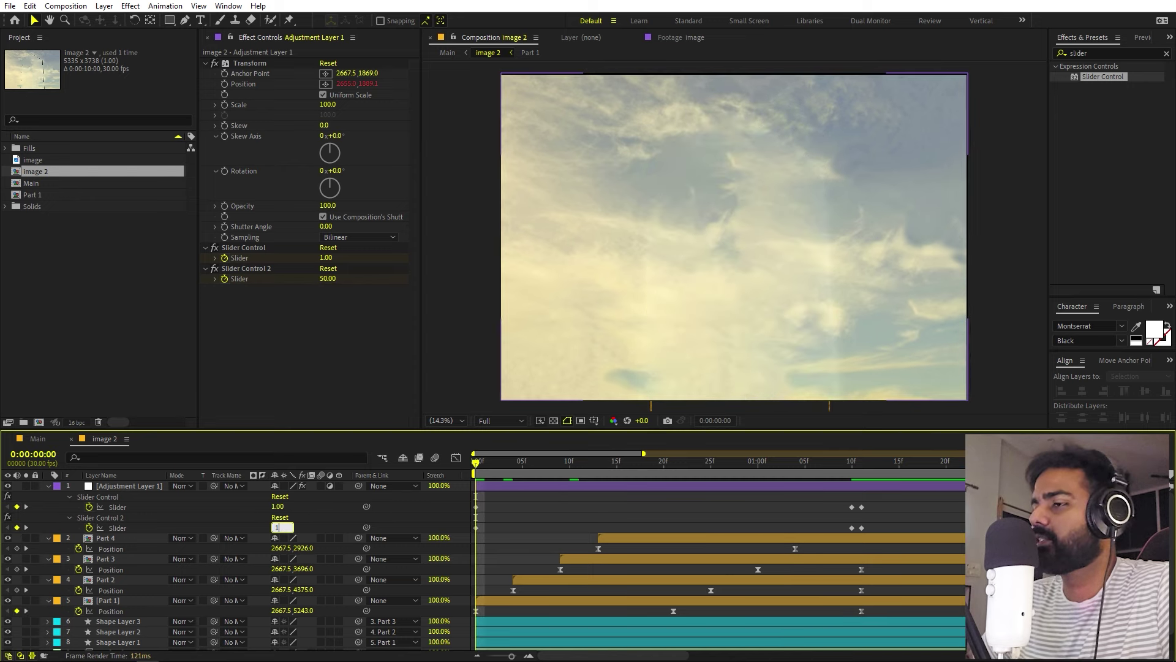
text(00)
key(Return)
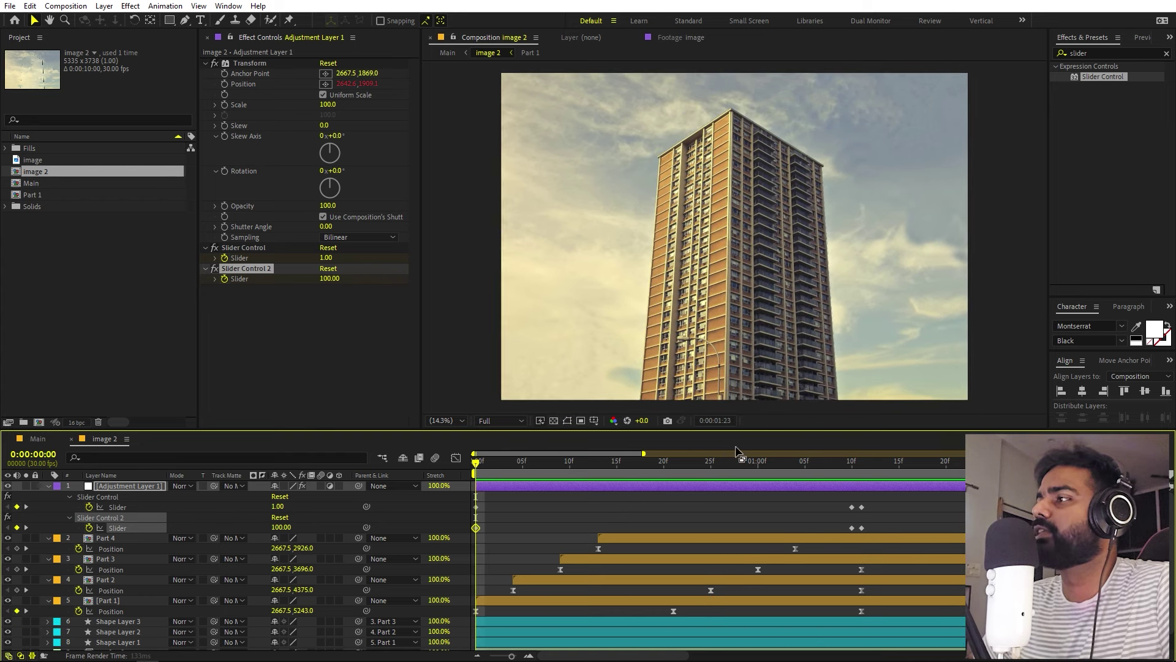
- Play and scrub the rising animation and examine the composition's upper edge up close for gaps caused by the shake
key(space)
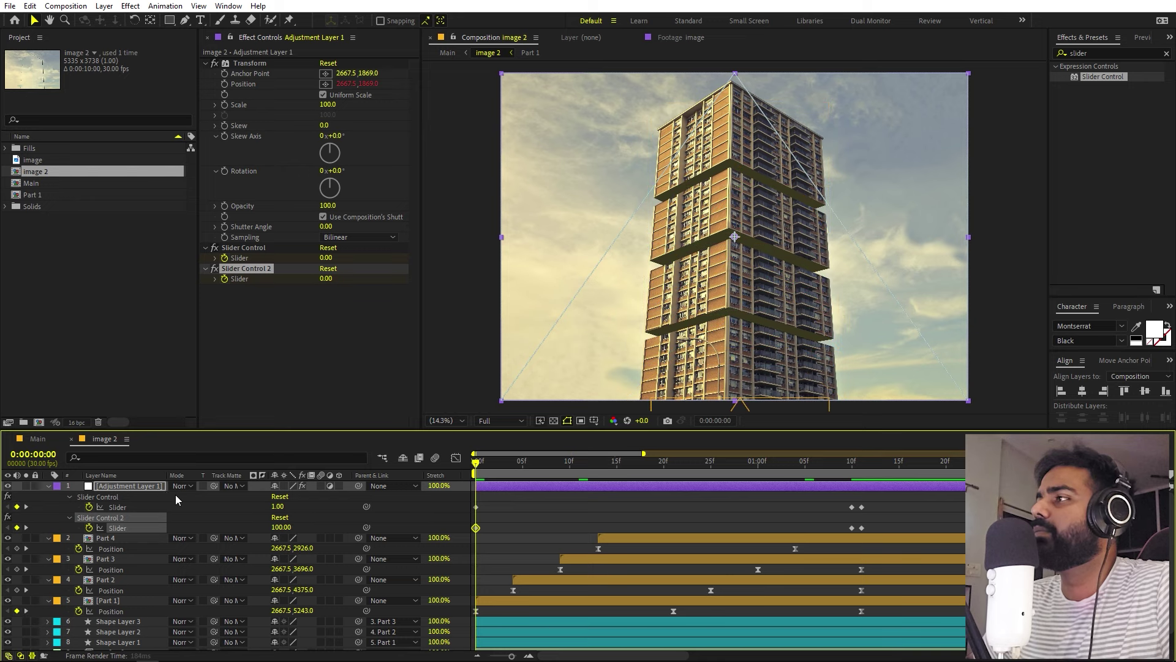
drag(480, 464, 804, 456)
scroll(772, 362, down, 1)
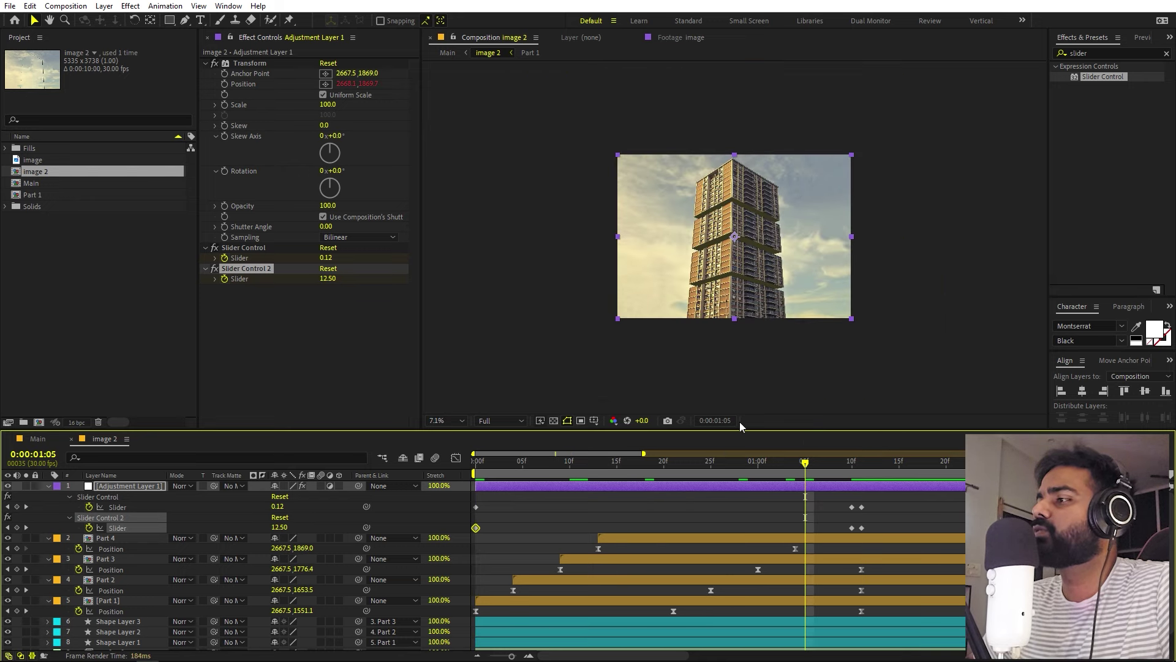
drag(723, 473, 620, 484)
scroll(691, 348, up, 1)
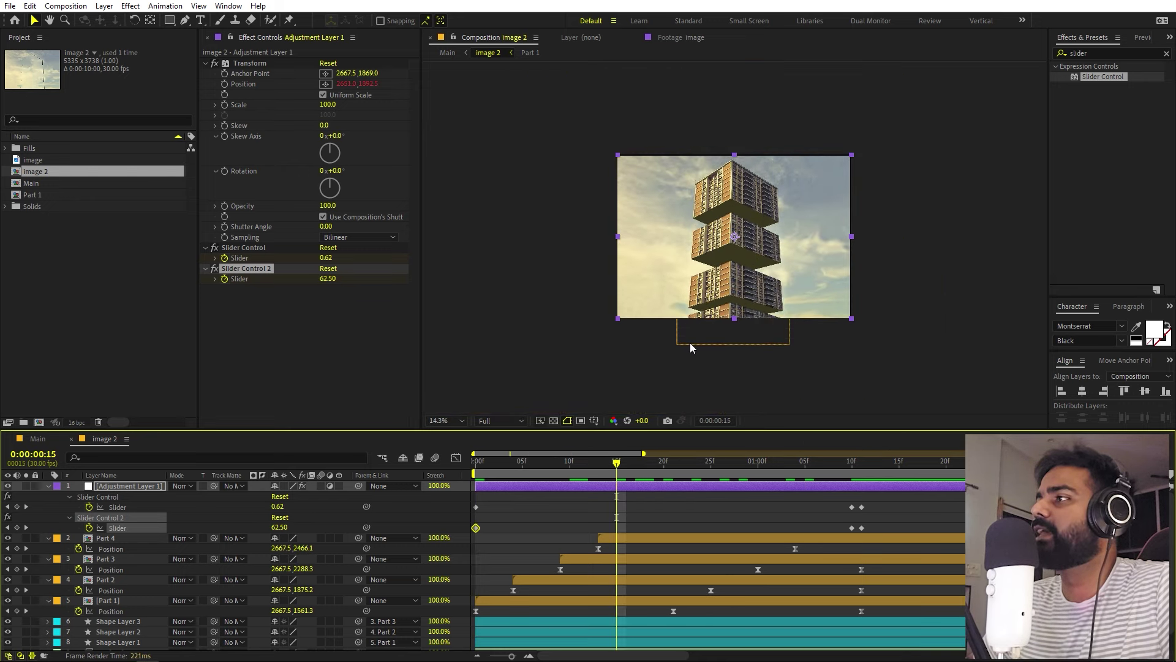
drag(714, 231, 752, 369)
scroll(717, 299, up, 1)
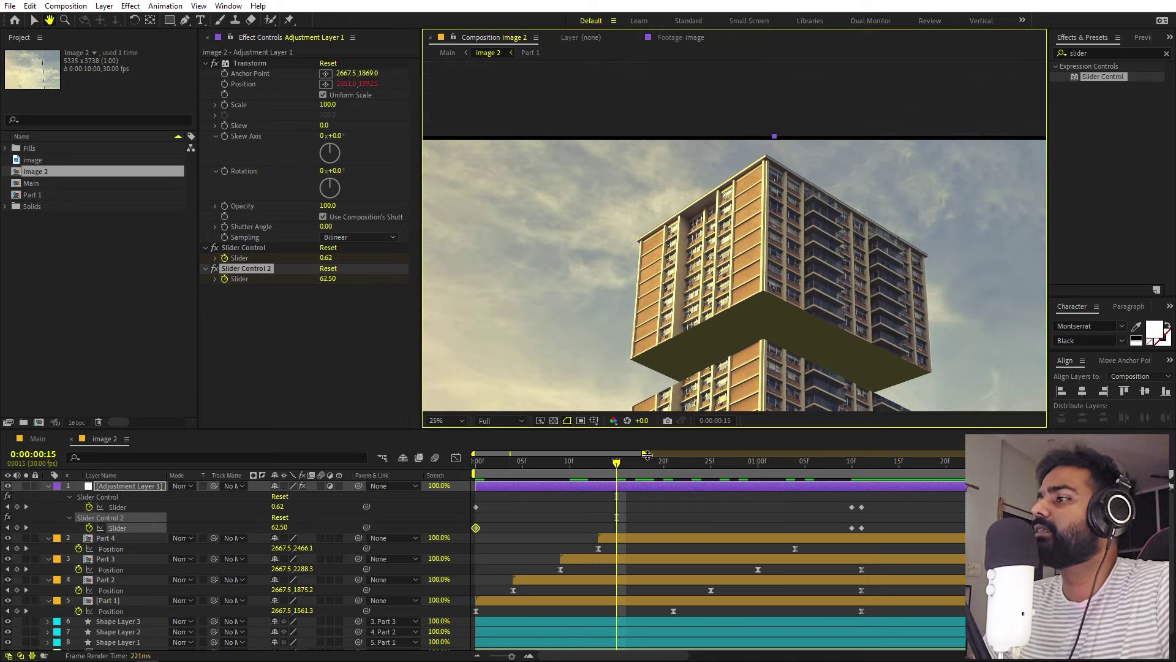
drag(590, 468, 514, 484)
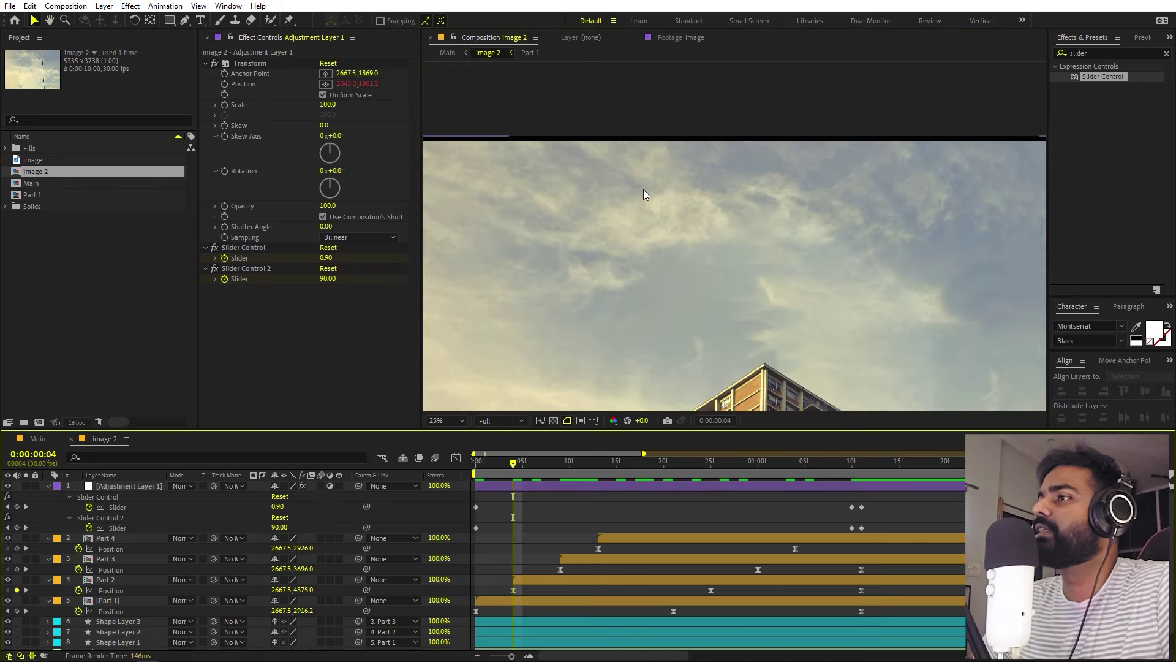
- Apply Motion Tile above Transform on Adjustment Layer 1, with Output Width and Output Height at 150 and Mirror Edges on
click(144, 486)
click(1121, 54)
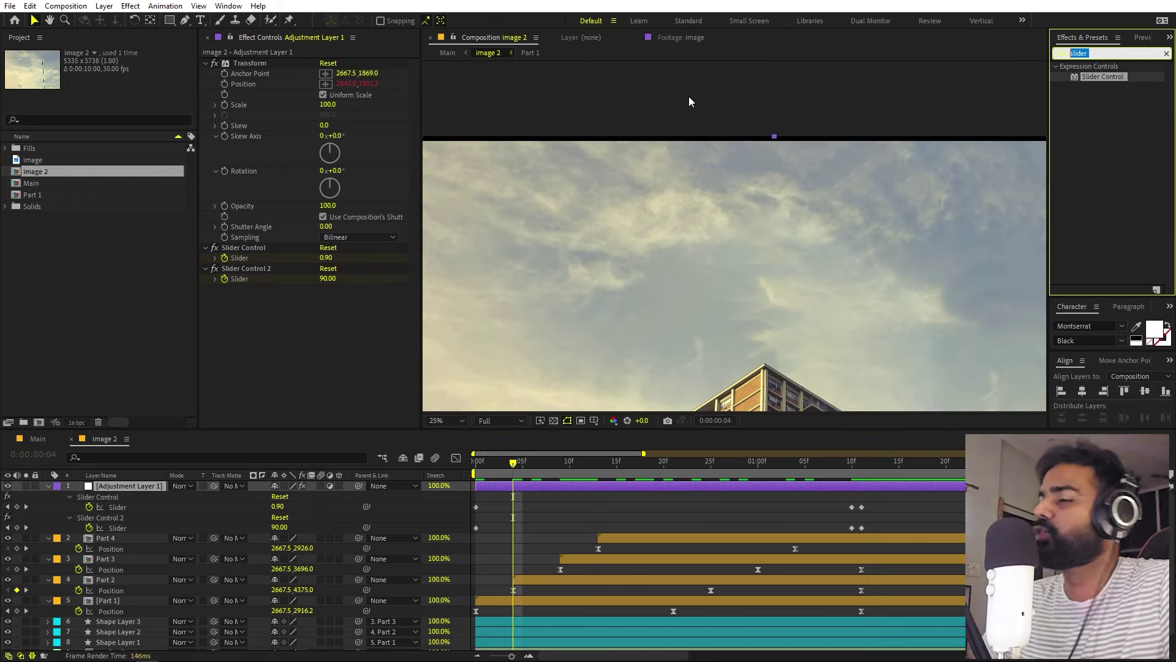
text(motion)
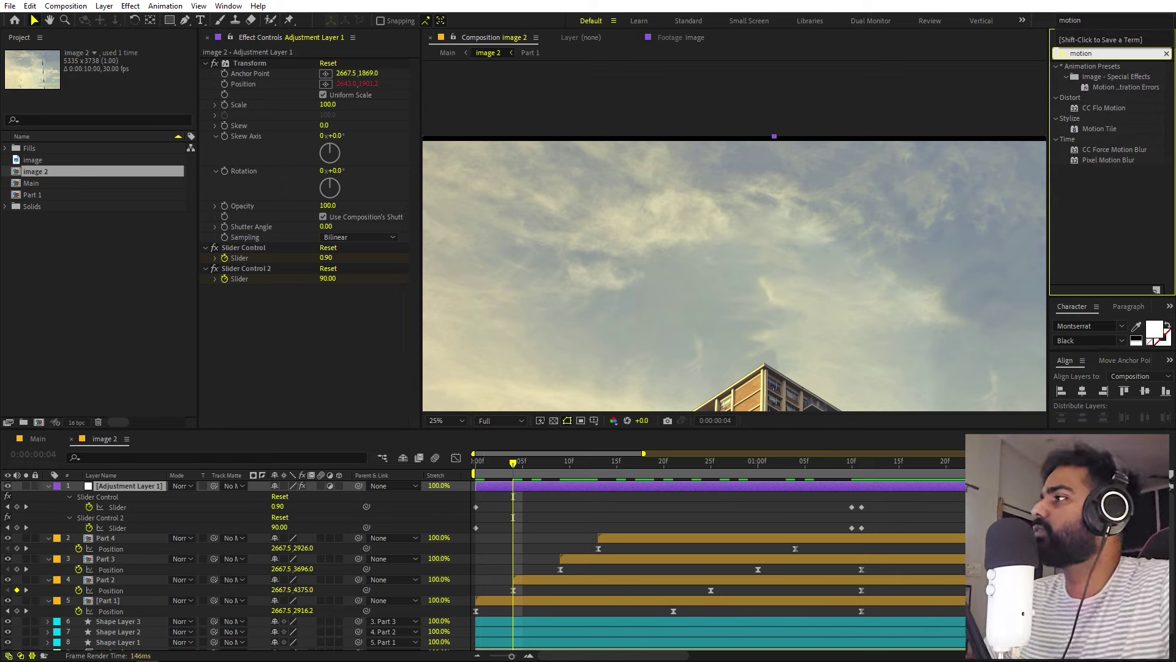
drag(1098, 129, 241, 65)
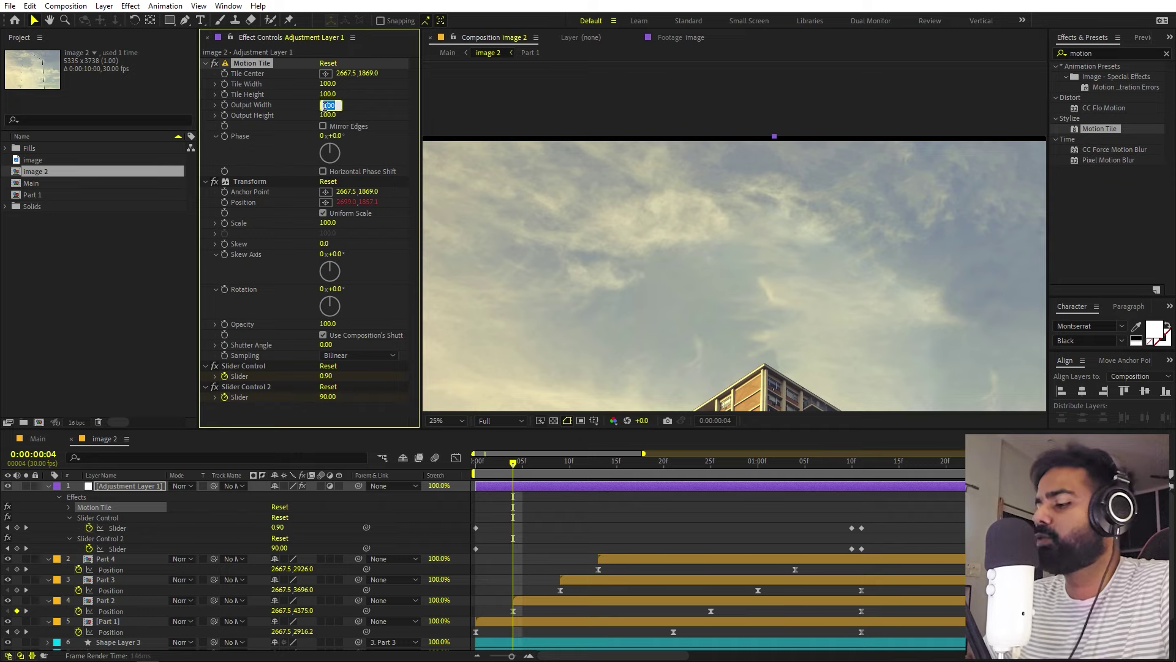
text(1)
key(Return)
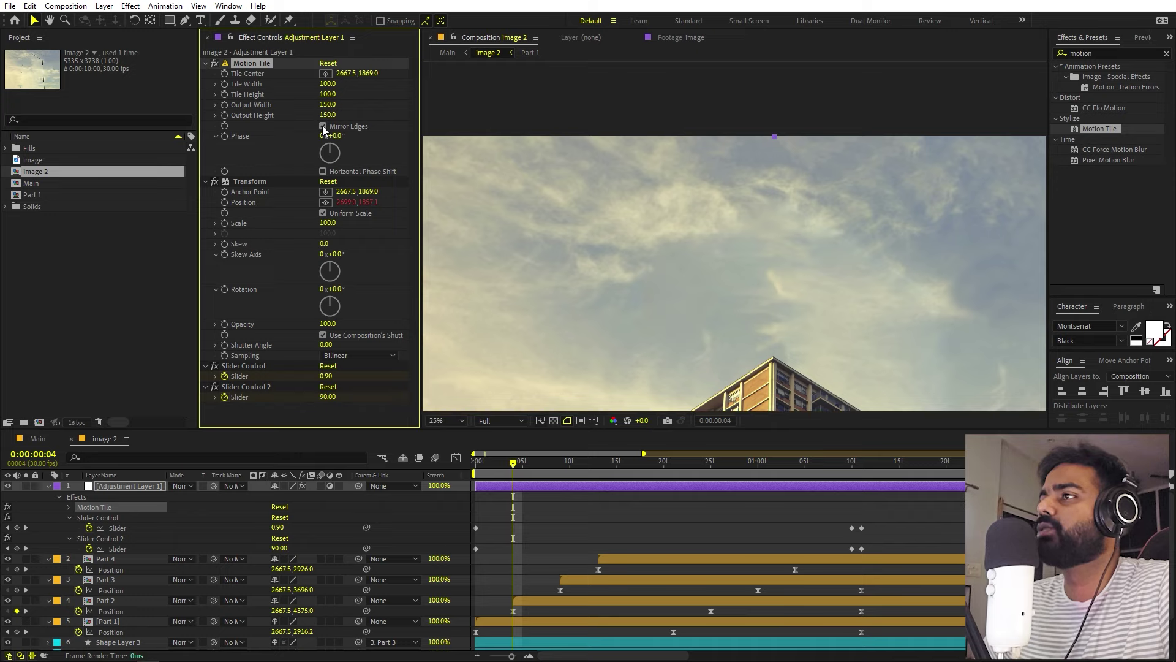
- Preview the shaking, rising animation from 0:00:00:00 with the whole image 2 composition fitted in view
click(322, 127)
drag(504, 477, 423, 522)
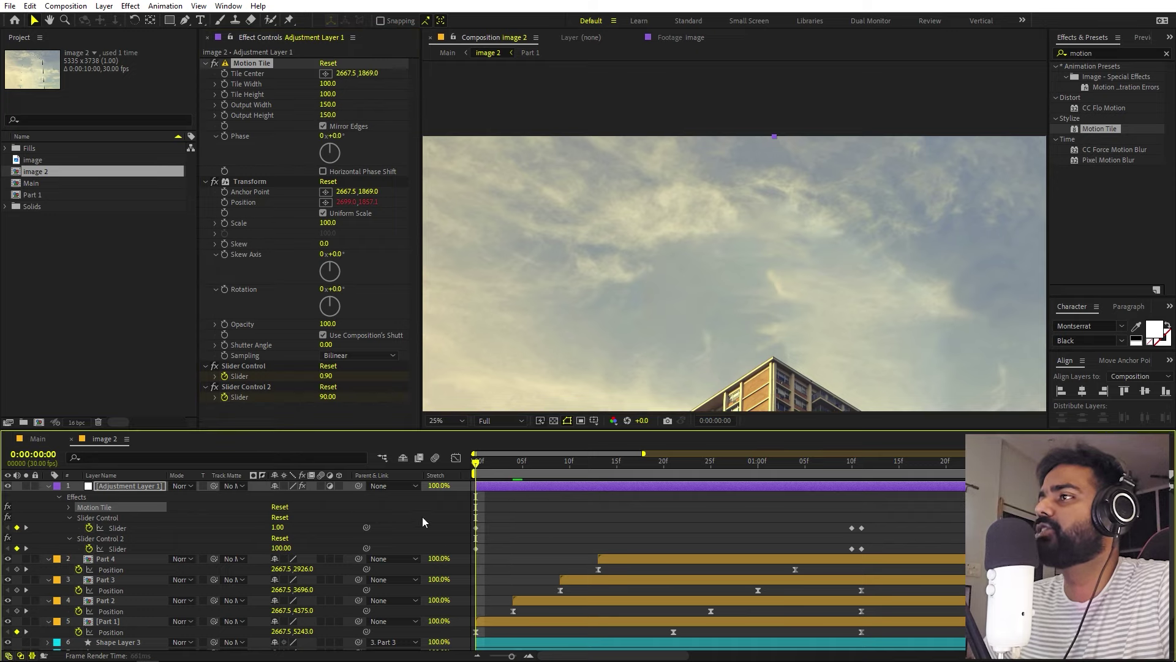
key(space)
scroll(752, 277, down, 4)
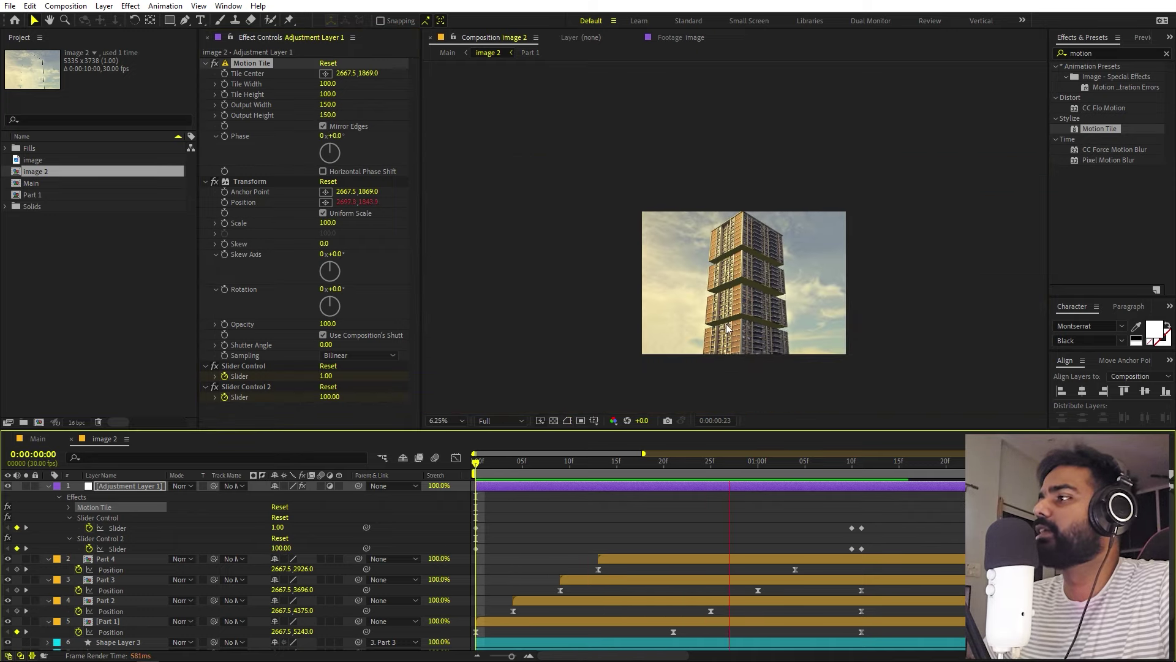
click(444, 420)
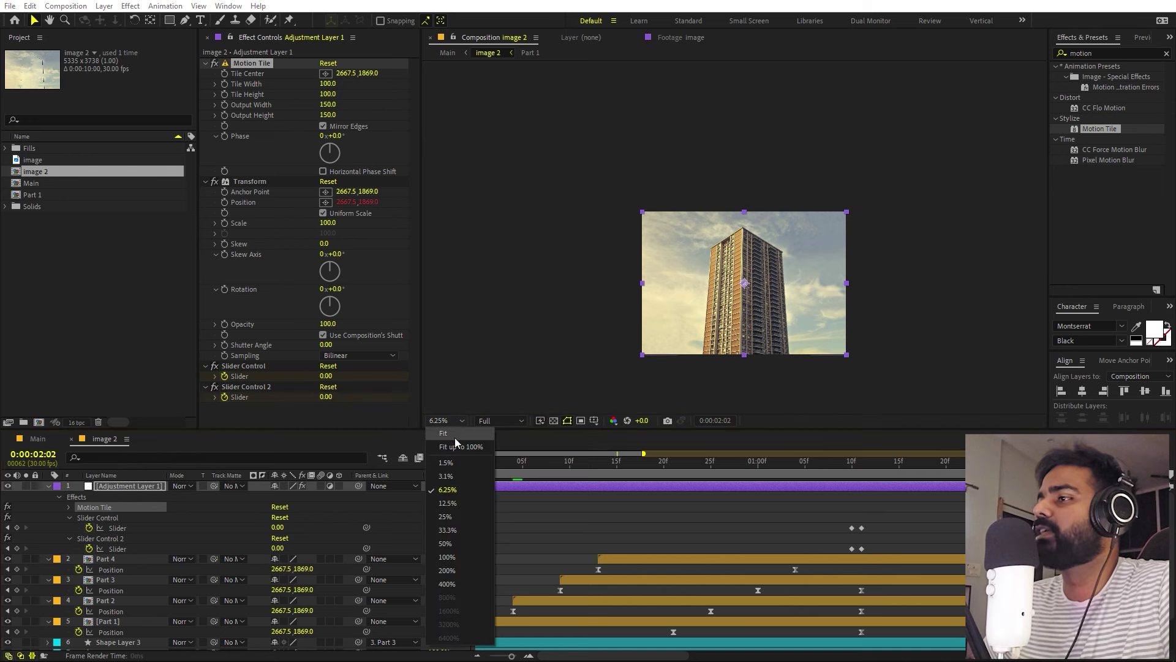
click(464, 447)
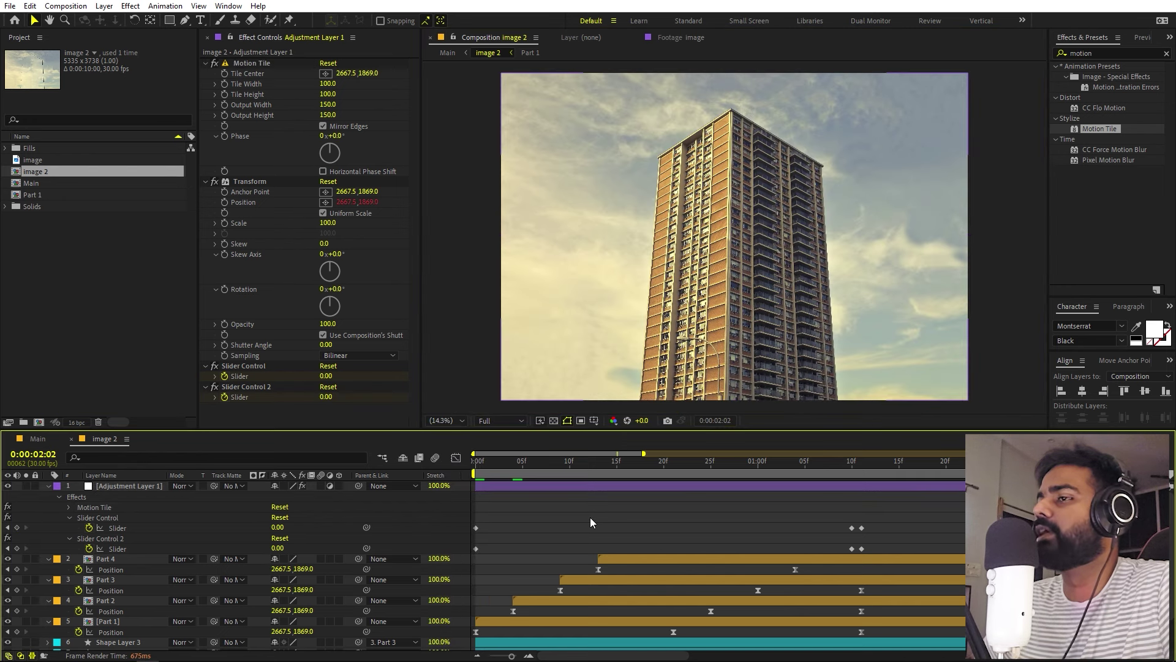
- Collapse all layer properties and enable motion blur for the composition and every layer from Part 4 down to BG
key(ctrl+a)
key(u)
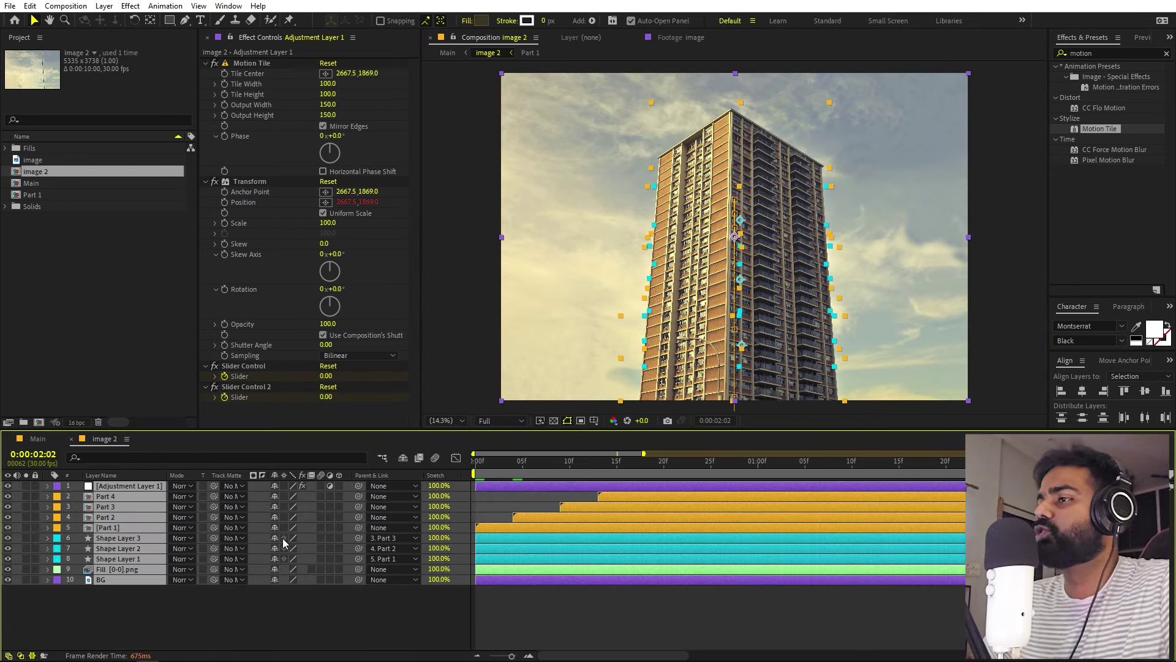
click(264, 631)
click(108, 500)
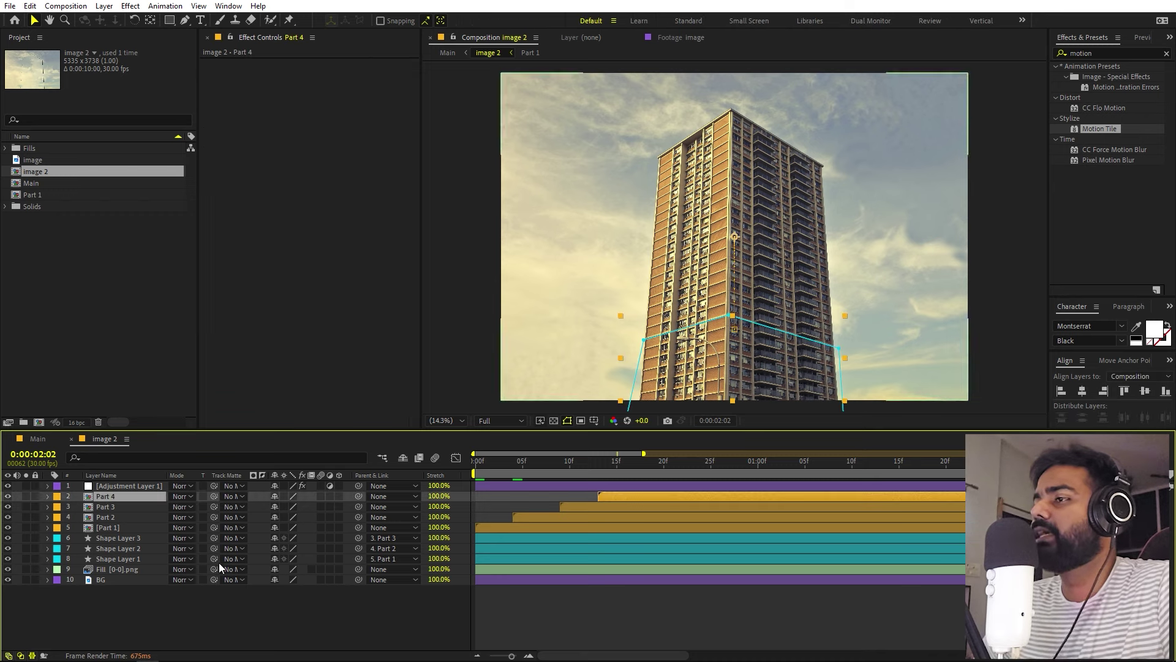
click(321, 496)
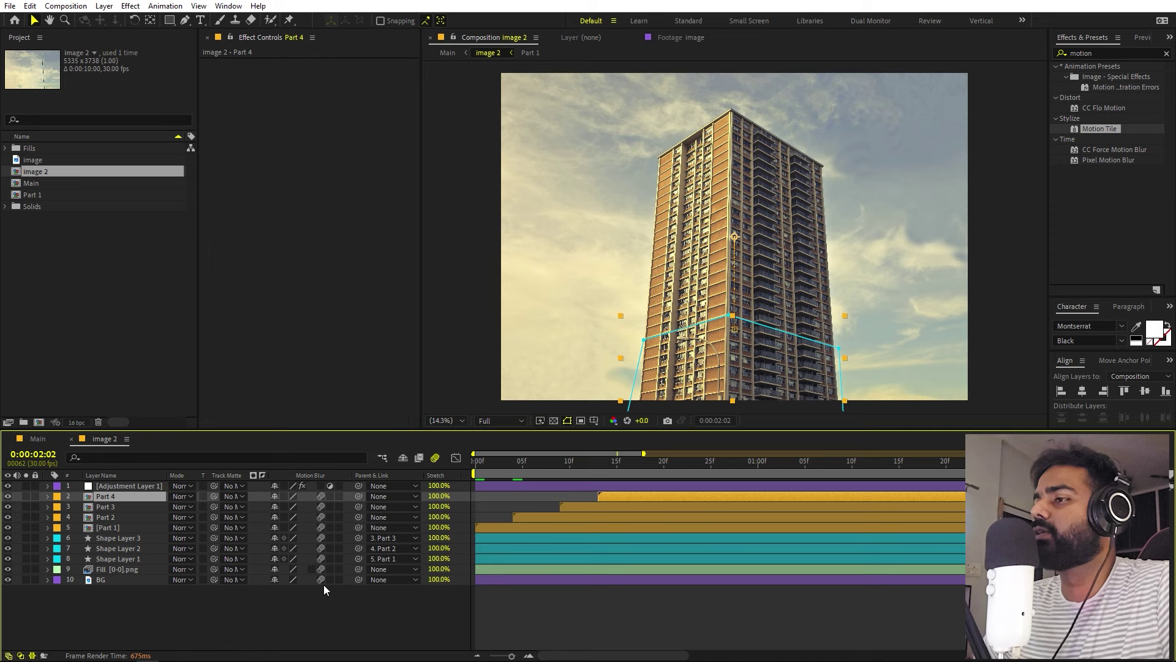
click(435, 458)
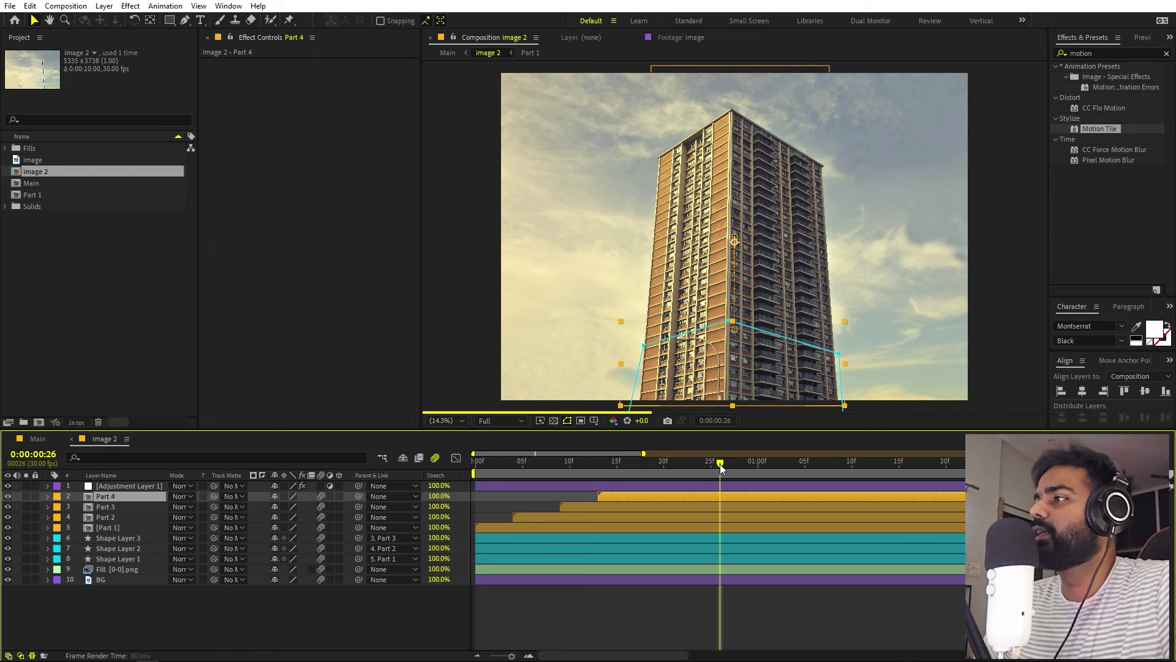
key(space)
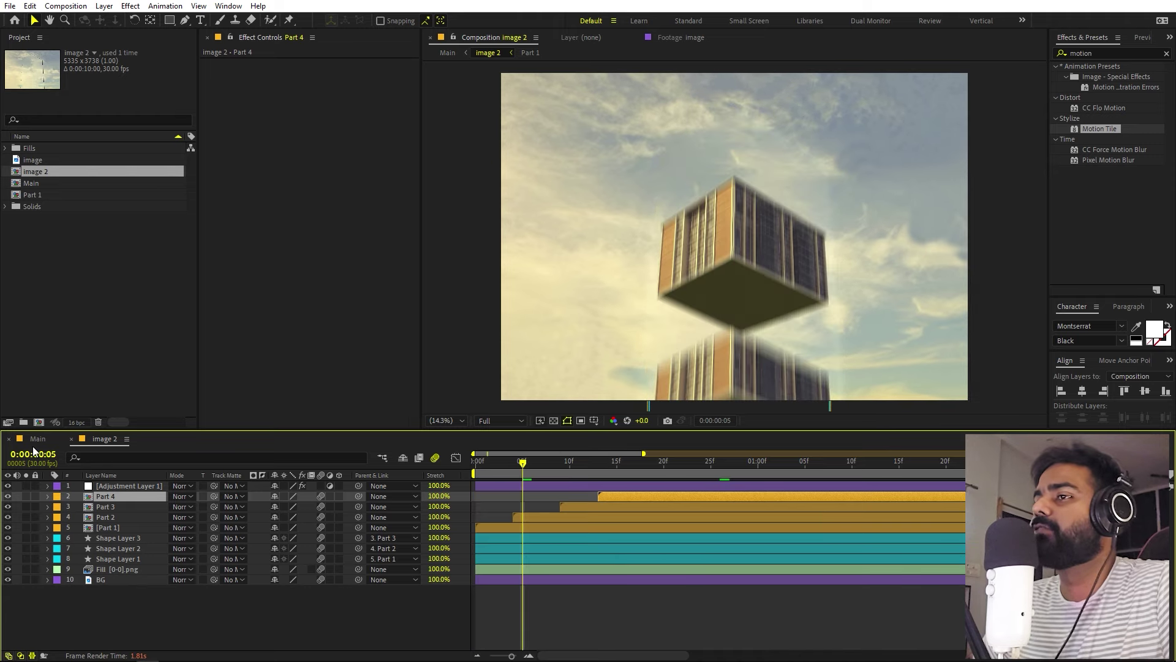
- In the Main composition at 0:00:00:00, add Scale and Position keyframes to the image 2 layer
click(33, 441)
click(649, 590)
drag(487, 463, 471, 464)
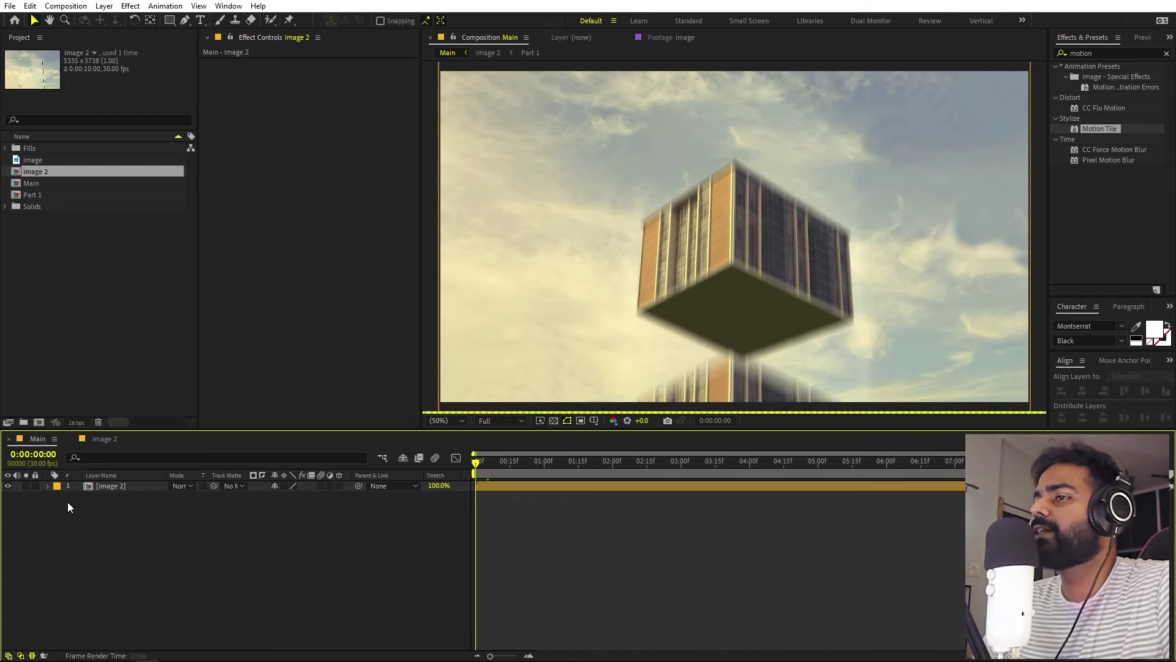
click(123, 485)
key(s)
click(79, 496)
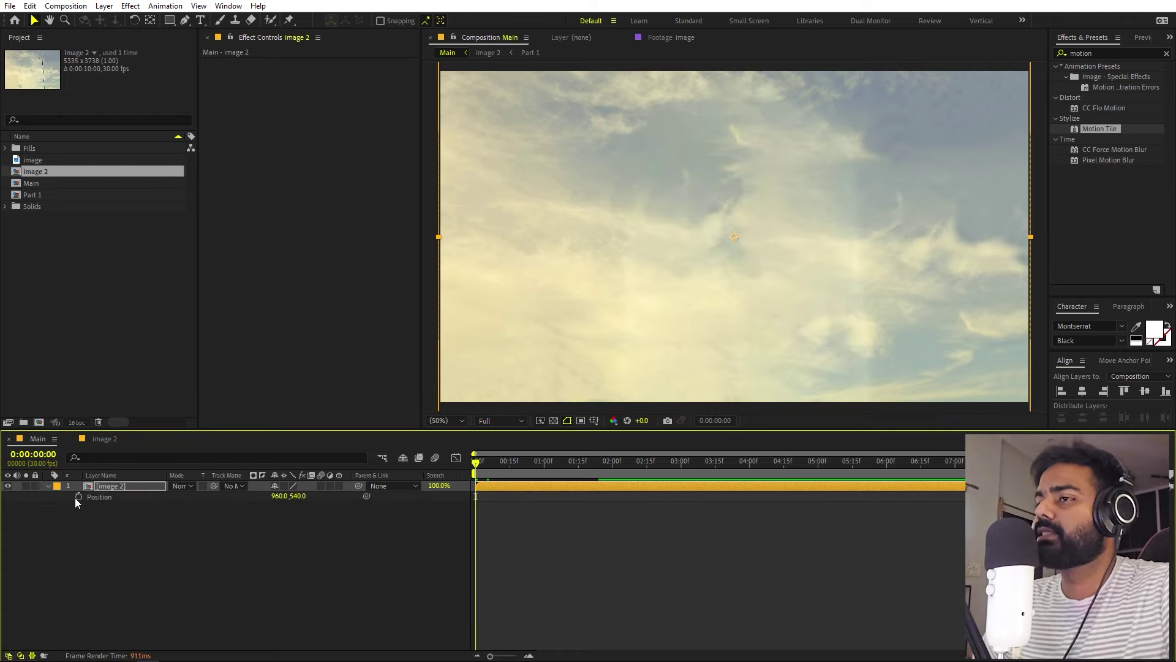
key(p)
click(79, 496)
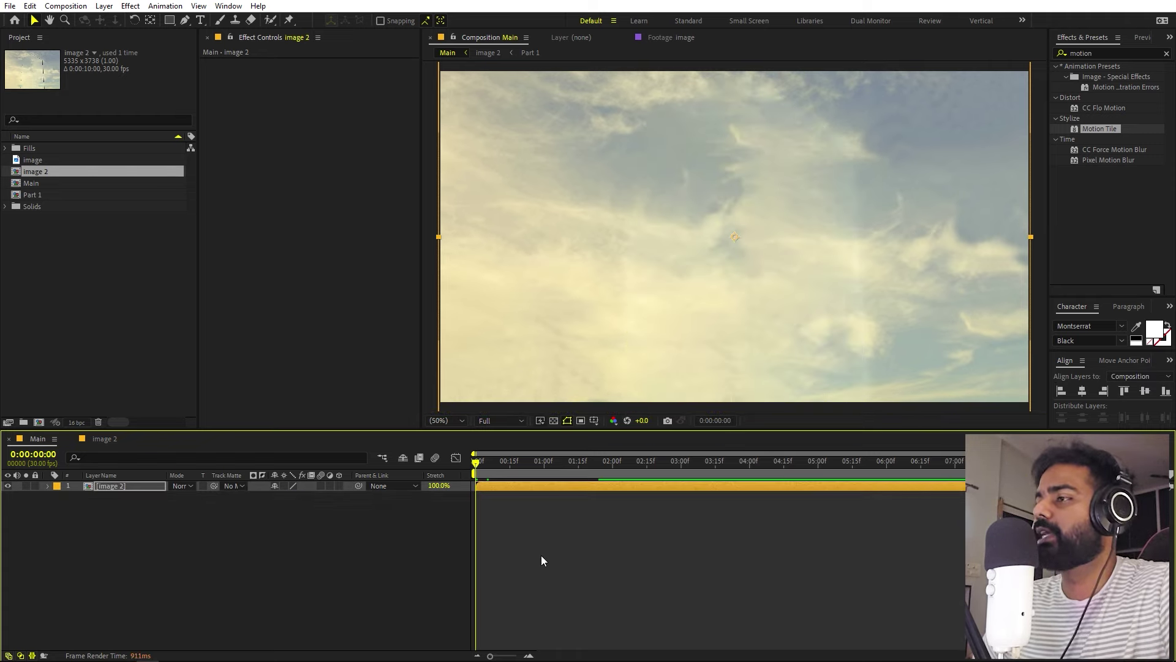
- Reveal the image 2 layer's Position and Scale keyframes and move both to about 0:00:01:15
key(u)
click(498, 509)
mouse_move(498, 510)
mouse_down()
mouse_move(458, 491)
mouse_move(505, 497)
mouse_up()
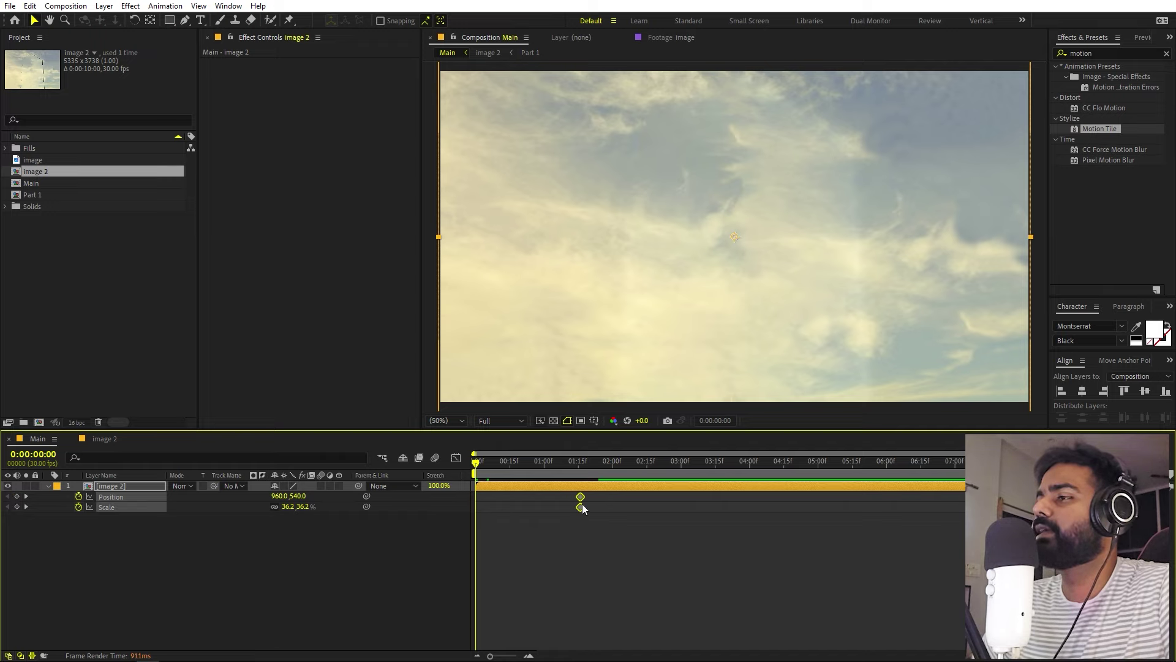
click(411, 536)
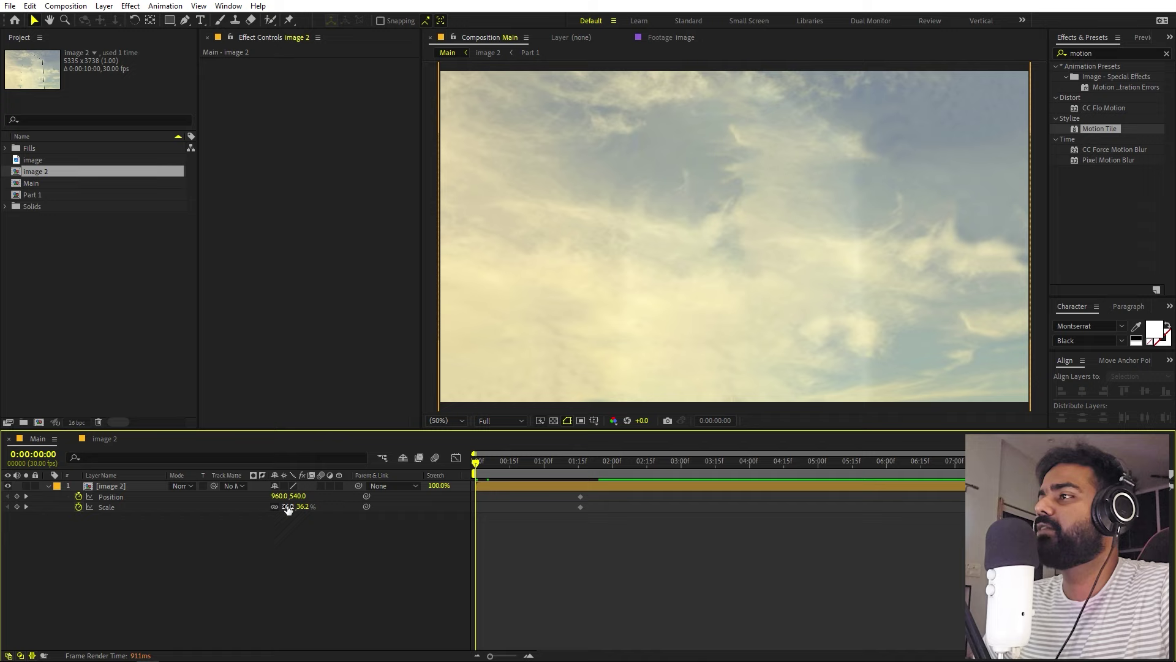
- At 0:00:00:00, set the image 2 layer's Scale to 40.3% and its Position to 960, 748
drag(287, 506, 311, 506)
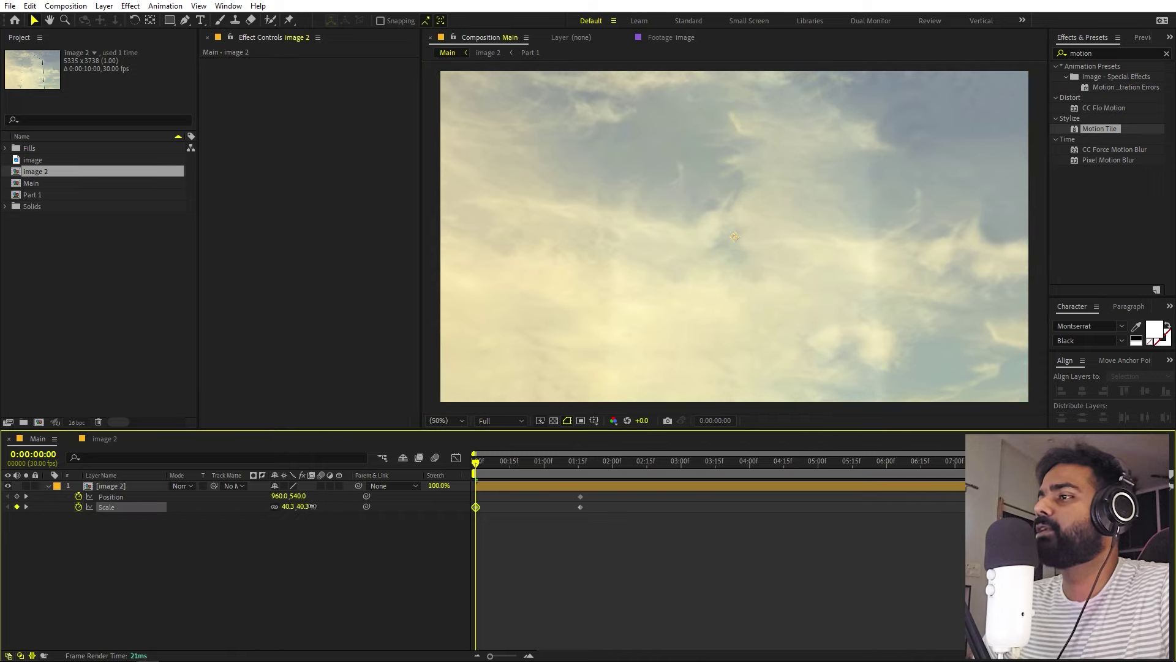
scroll(721, 297, down, 4)
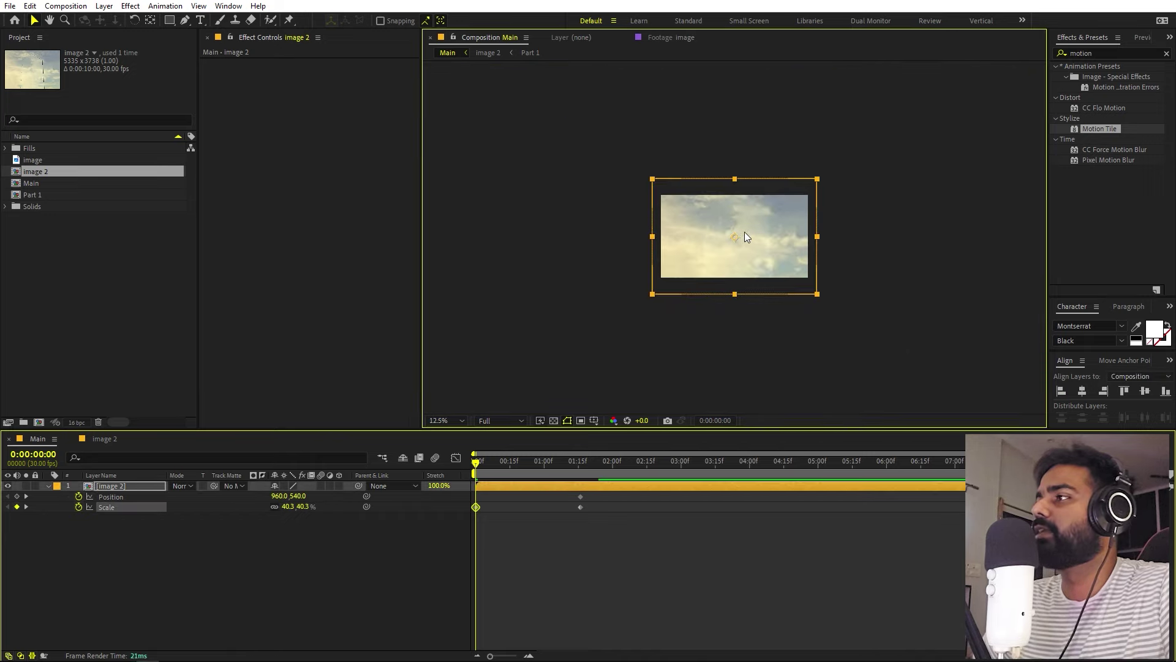
mouse_move(744, 234)
mouse_down()
mouse_move(746, 262)
mouse_move(746, 249)
mouse_up()
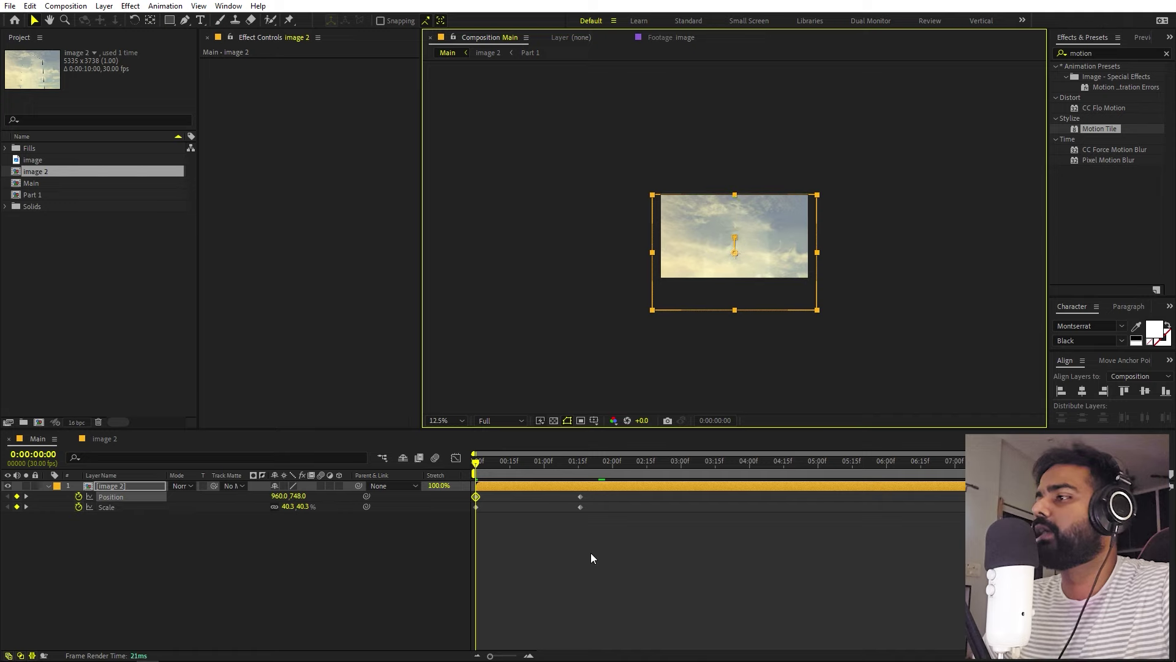
- Ease the Position and Scale keyframes and reshape their curves in the Graph Editor, ending the move just before 0:00:02:00
drag(591, 552, 442, 487)
click(456, 458)
drag(649, 536, 493, 617)
click(456, 458)
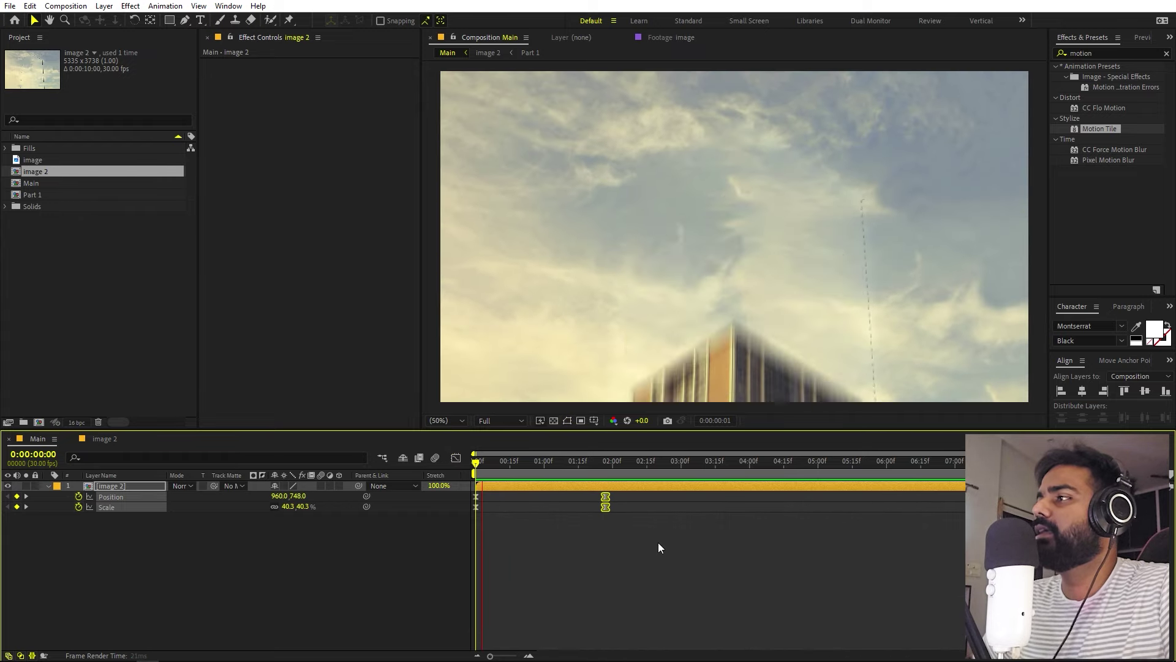